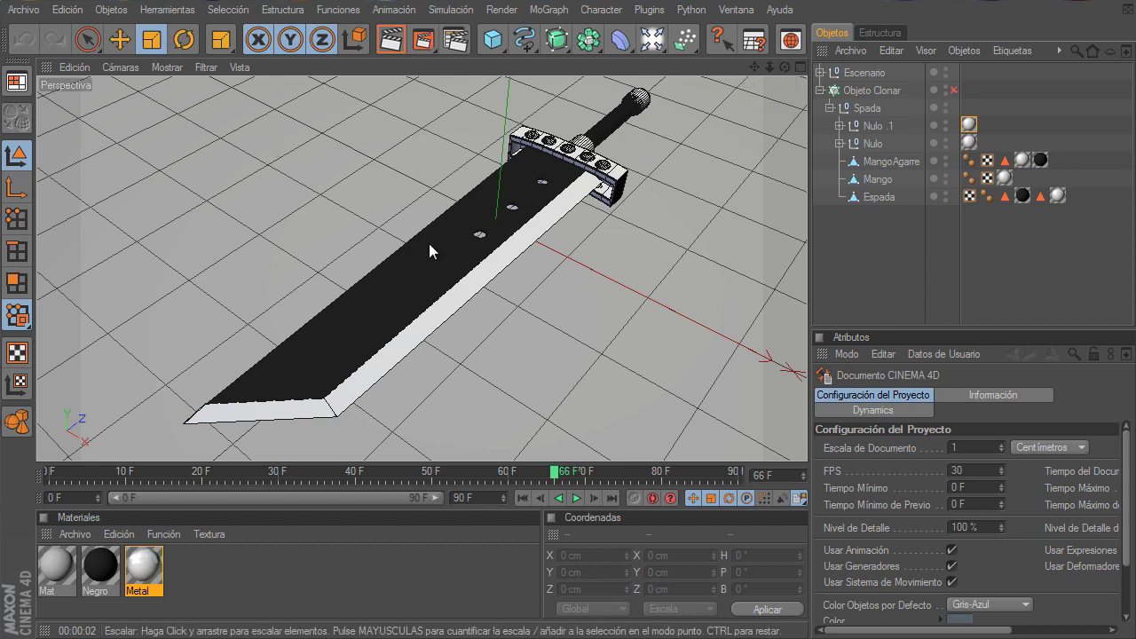
Render and orbit the finished sword to preview it from several angles.
{"action": "left_click", "coordinate": [393, 43]}
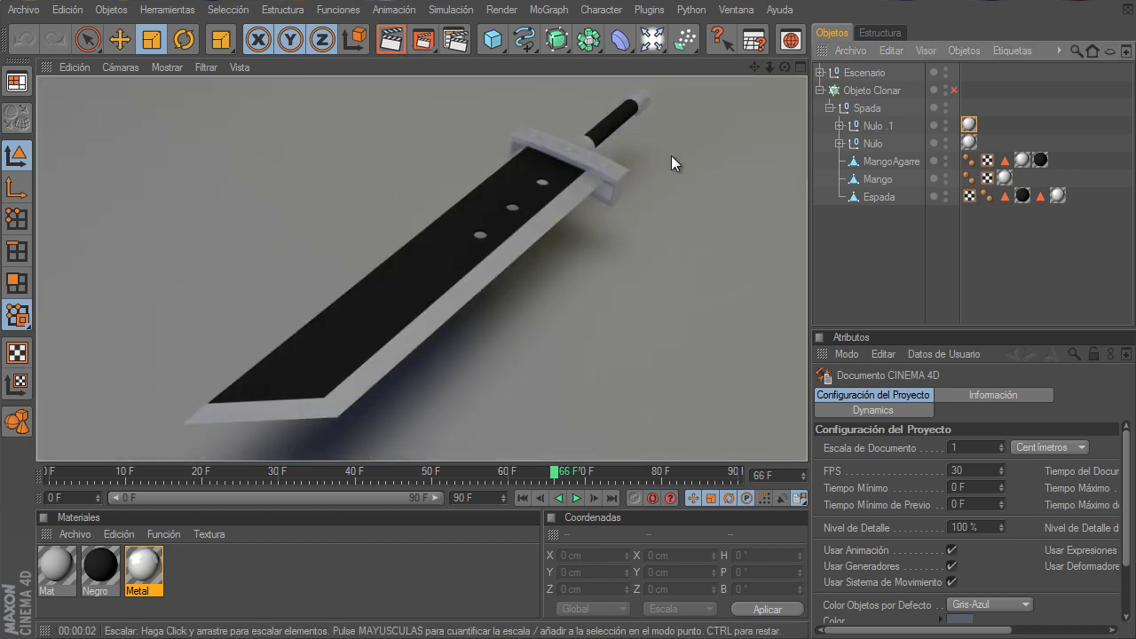
{"action": "left_click", "coordinate": [598, 320]}
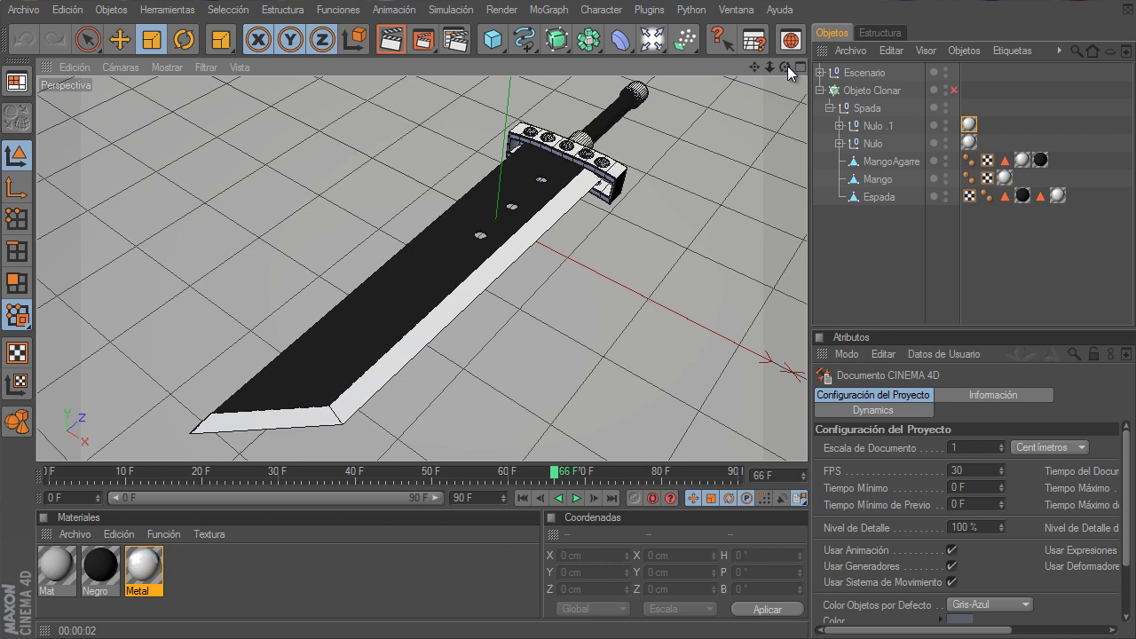
{"action": "left_click", "coordinate": [388, 53]}
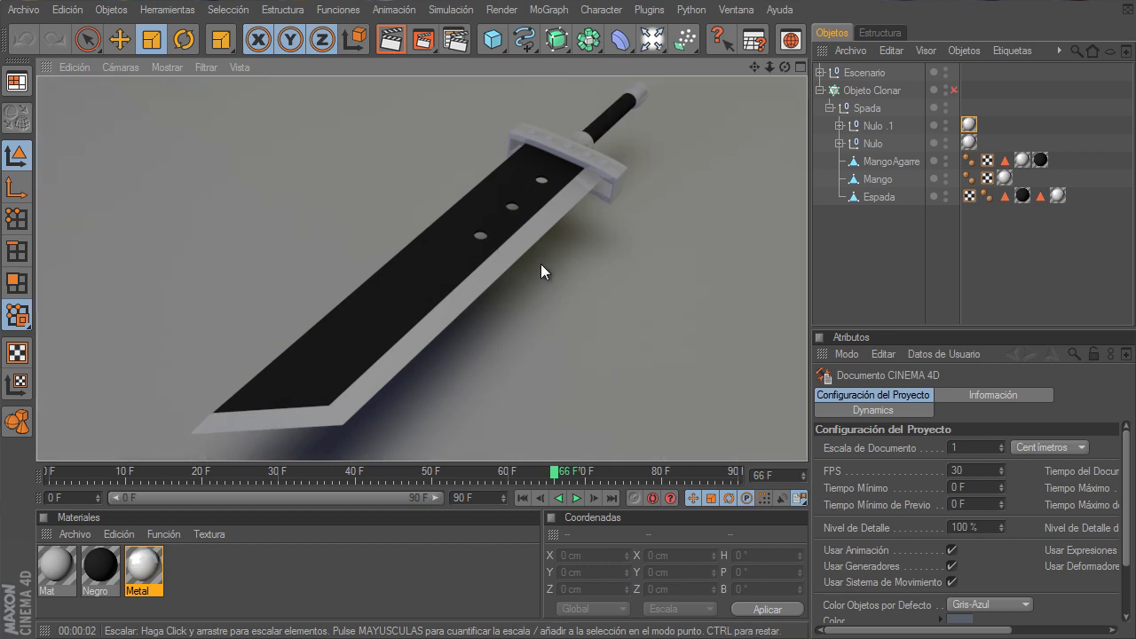
{"action": "mouse_move", "coordinate": [785, 65]}
{"action": "left_mouse_down"}
{"action": "mouse_move", "coordinate": [604, 317]}
{"action": "mouse_move", "coordinate": [622, 326]}
{"action": "mouse_move", "coordinate": [771, 60]}
{"action": "mouse_move", "coordinate": [599, 317]}
{"action": "left_mouse_up"}
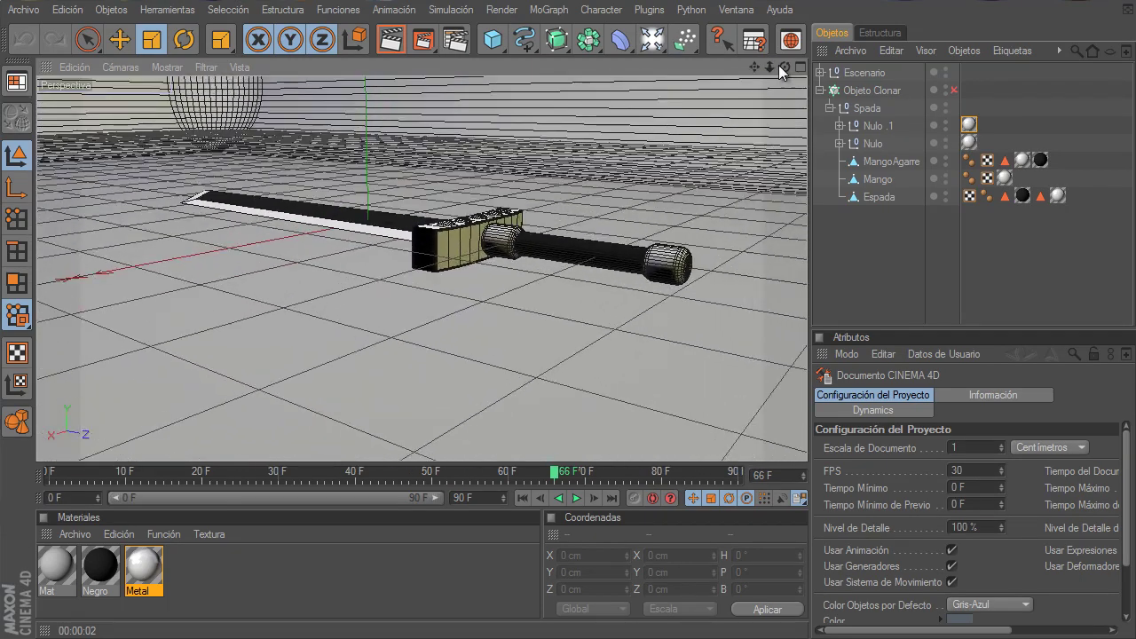
{"action": "left_click_drag", "start_coordinate": [779, 65], "coordinate": [601, 314]}
{"action": "mouse_move", "coordinate": [782, 79]}
{"action": "left_mouse_down"}
{"action": "mouse_move", "coordinate": [596, 325]}
{"action": "mouse_move", "coordinate": [599, 315]}
{"action": "left_mouse_up"}
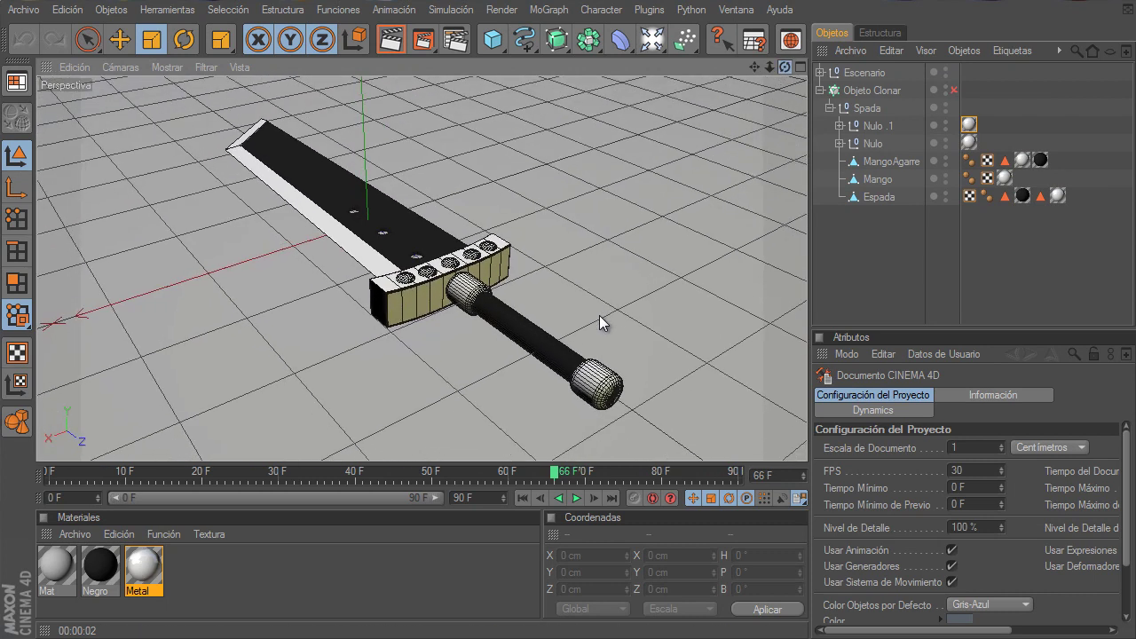
{"action": "left_click", "coordinate": [379, 39]}
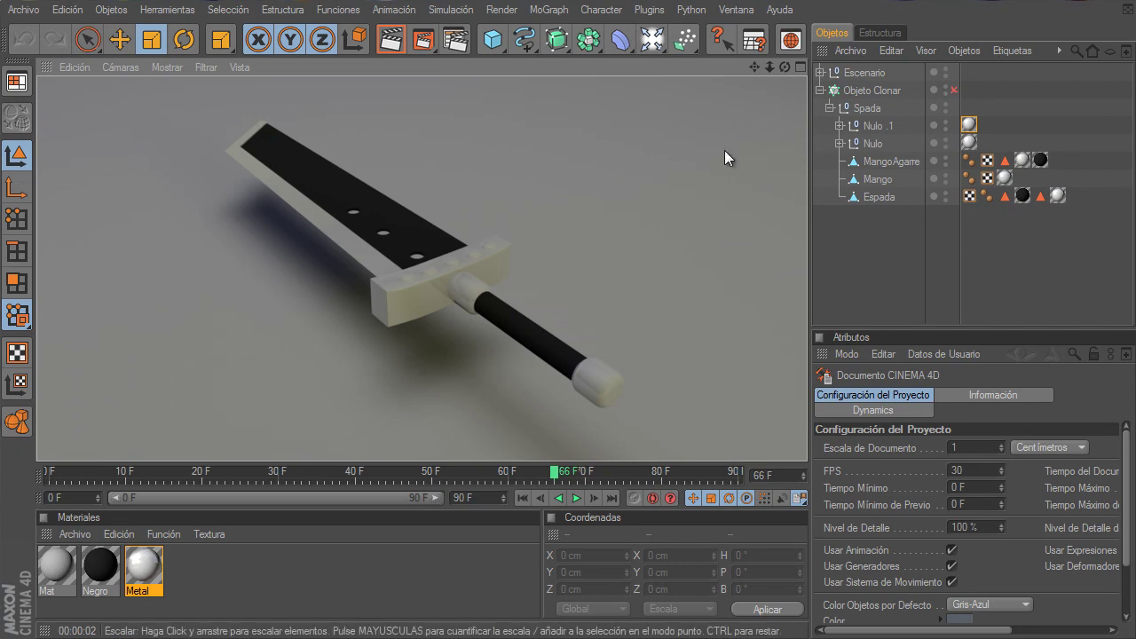
{"action": "mouse_move", "coordinate": [779, 82]}
{"action": "left_mouse_down", "text": "alt"}
{"action": "mouse_move", "coordinate": [517, 315]}
{"action": "mouse_move", "coordinate": [611, 313]}
{"action": "mouse_move", "coordinate": [601, 315]}
{"action": "left_mouse_up", "text": "alt"}
{"action": "left_click", "coordinate": [384, 43]}
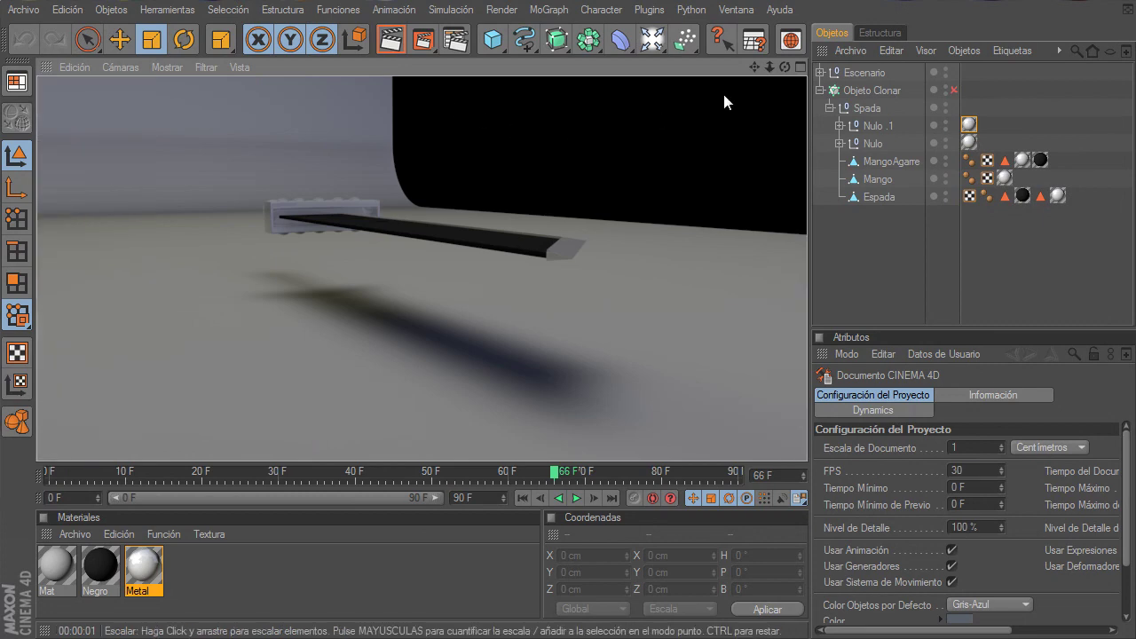
{"action": "mouse_move", "coordinate": [785, 68]}
{"action": "left_mouse_down"}
{"action": "mouse_move", "coordinate": [655, 334]}
{"action": "mouse_move", "coordinate": [600, 287]}
{"action": "mouse_move", "coordinate": [604, 311]}
{"action": "left_mouse_up"}
{"action": "left_click_drag", "start_coordinate": [273, 77], "coordinate": [740, 98]}
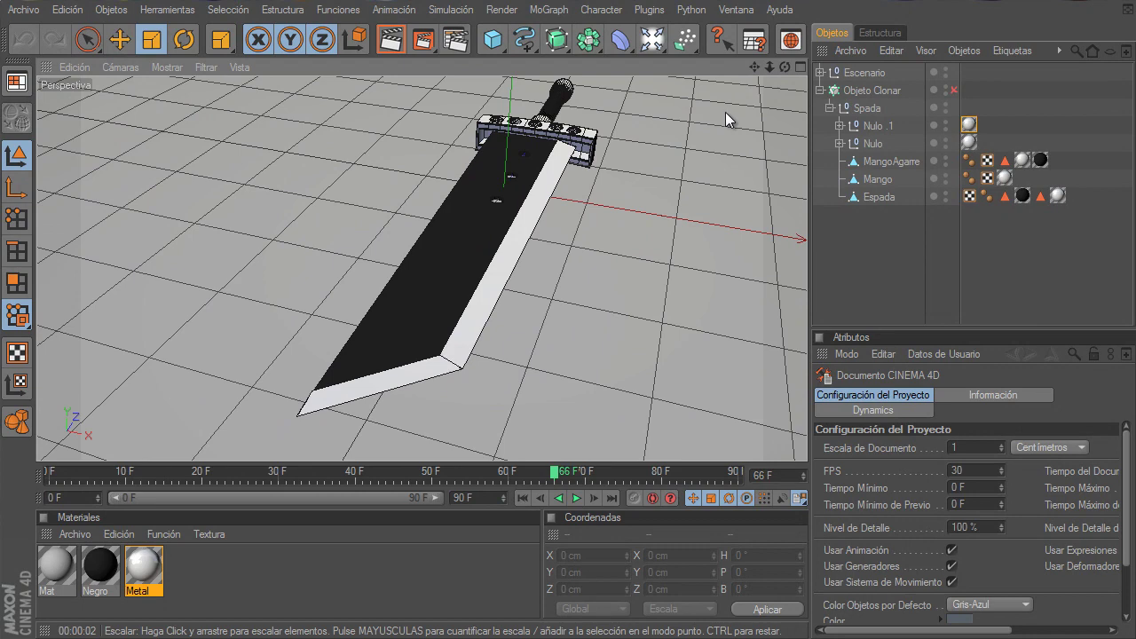
{"action": "left_click_drag", "start_coordinate": [696, 165], "coordinate": [600, 315], "text": "alt"}
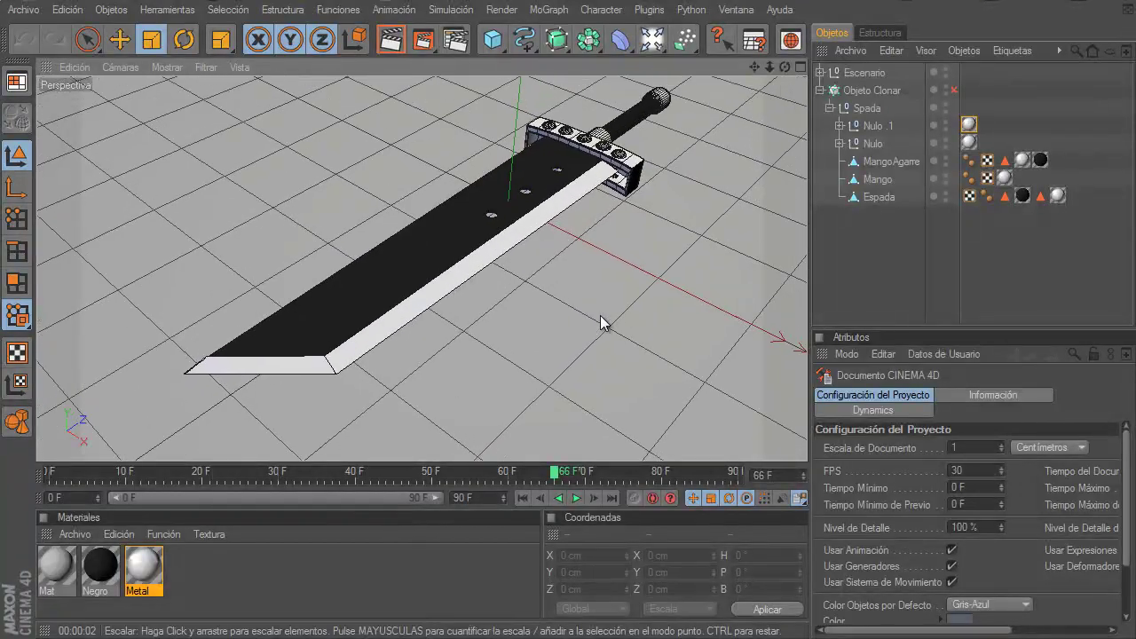
Delete the whole Objeto Clonar sword hierarchy, leaving the scene empty.
{"action": "left_click", "coordinate": [857, 92]}
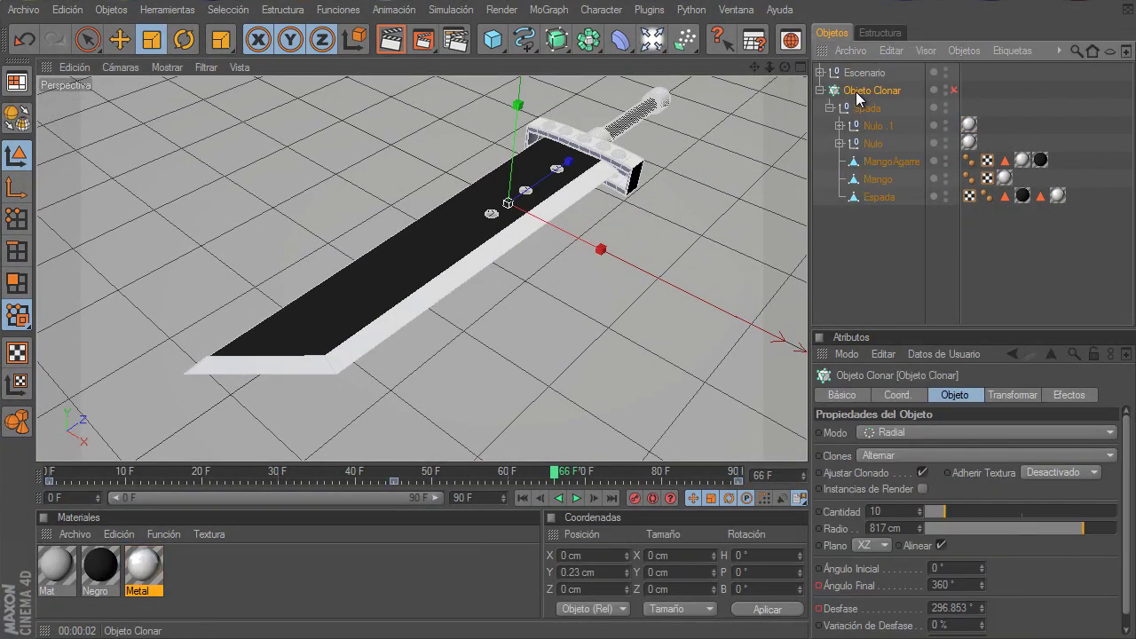
{"action": "key", "text": "Delete"}
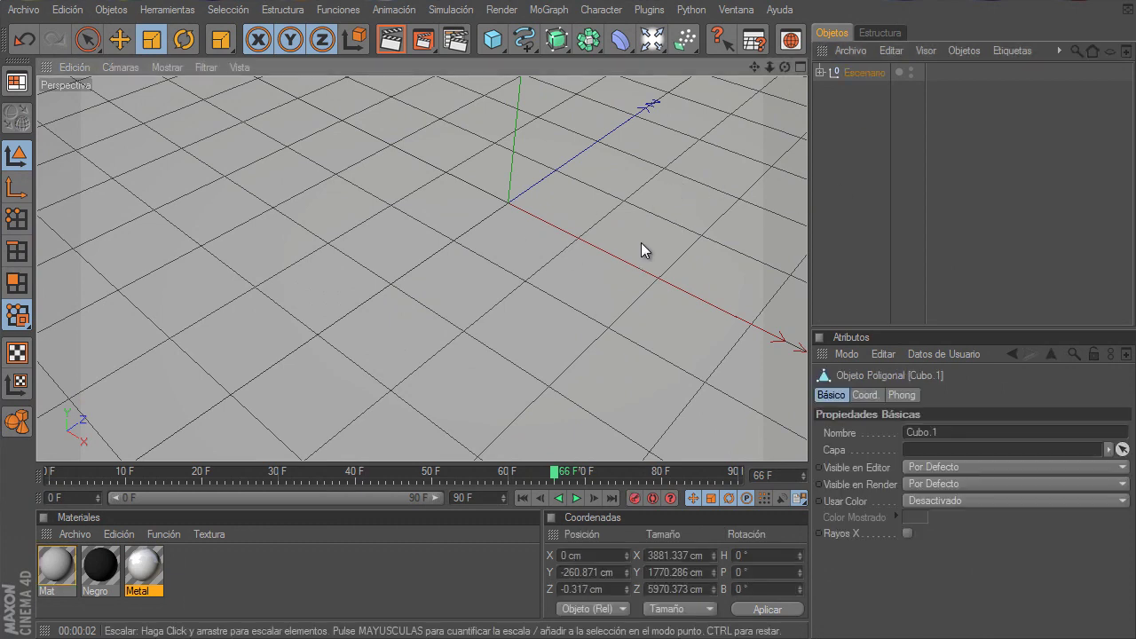
{"action": "left_click", "coordinate": [854, 202]}
{"action": "mouse_move", "coordinate": [719, 207]}
{"action": "left_mouse_down", "text": "alt"}
{"action": "mouse_move", "coordinate": [781, 206]}
{"action": "mouse_move", "coordinate": [556, 295]}
{"action": "mouse_move", "coordinate": [614, 322]}
{"action": "mouse_move", "coordinate": [635, 261]}
{"action": "mouse_move", "coordinate": [678, 220]}
{"action": "left_mouse_up", "text": "alt"}
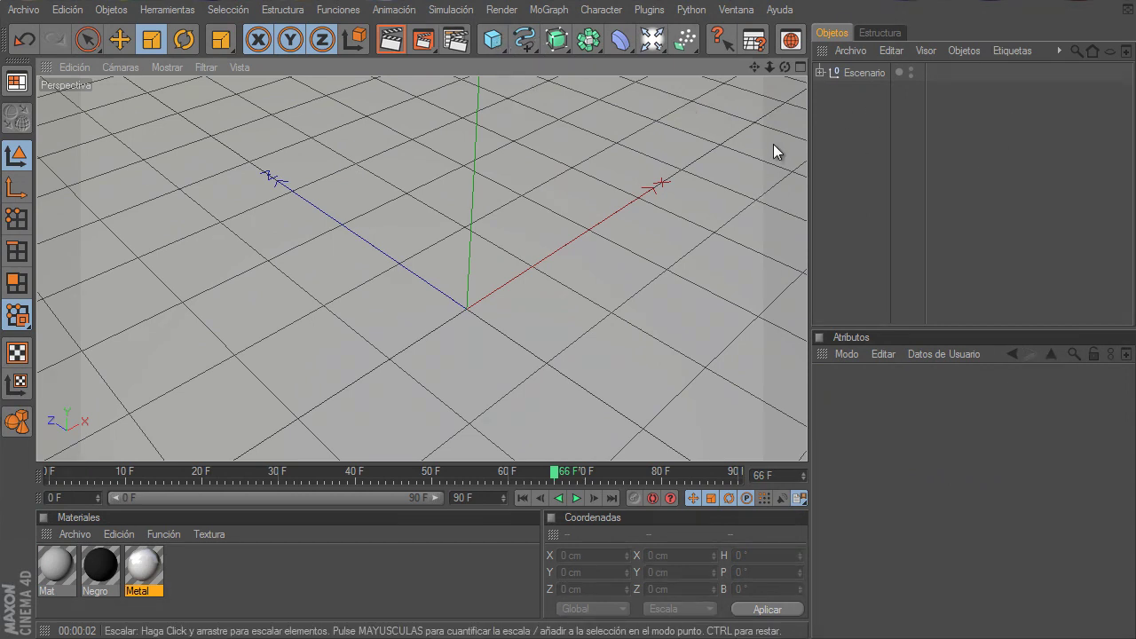
Maximise the Superior view and pan and zoom out over the character-and-sword reference image.
{"action": "left_click", "coordinate": [799, 68]}
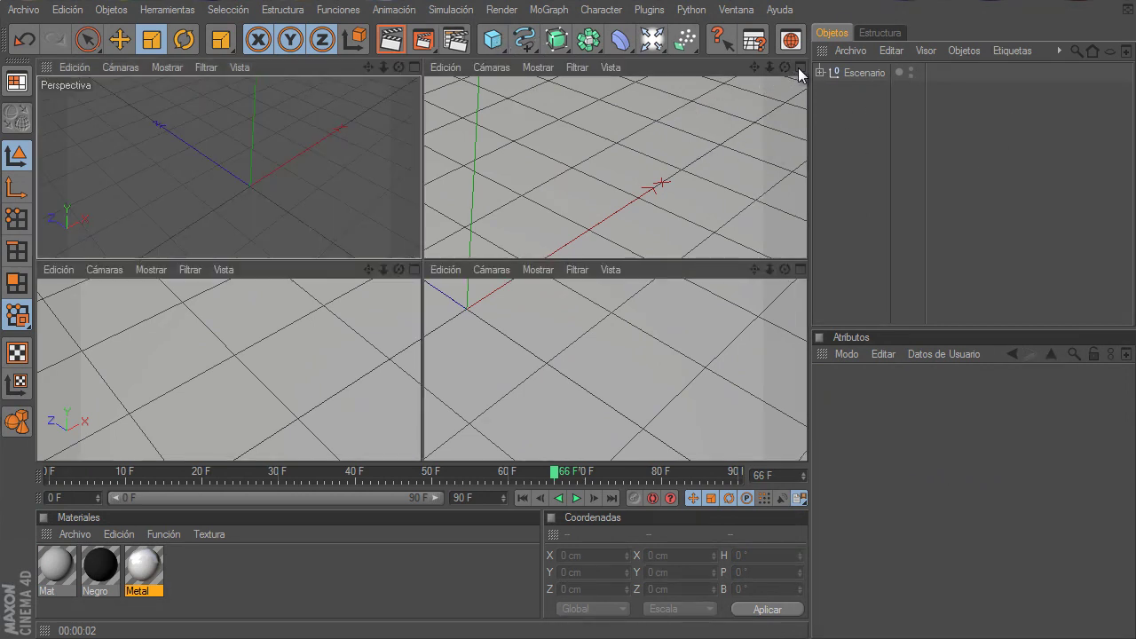
{"action": "left_click", "coordinate": [798, 70]}
{"action": "mouse_move", "coordinate": [690, 178]}
{"action": "middle_mouse_down", "text": "alt"}
{"action": "mouse_move", "coordinate": [600, 315]}
{"action": "mouse_move", "coordinate": [547, 245]}
{"action": "mouse_move", "coordinate": [596, 321]}
{"action": "mouse_move", "coordinate": [555, 277]}
{"action": "middle_mouse_up", "text": "alt"}
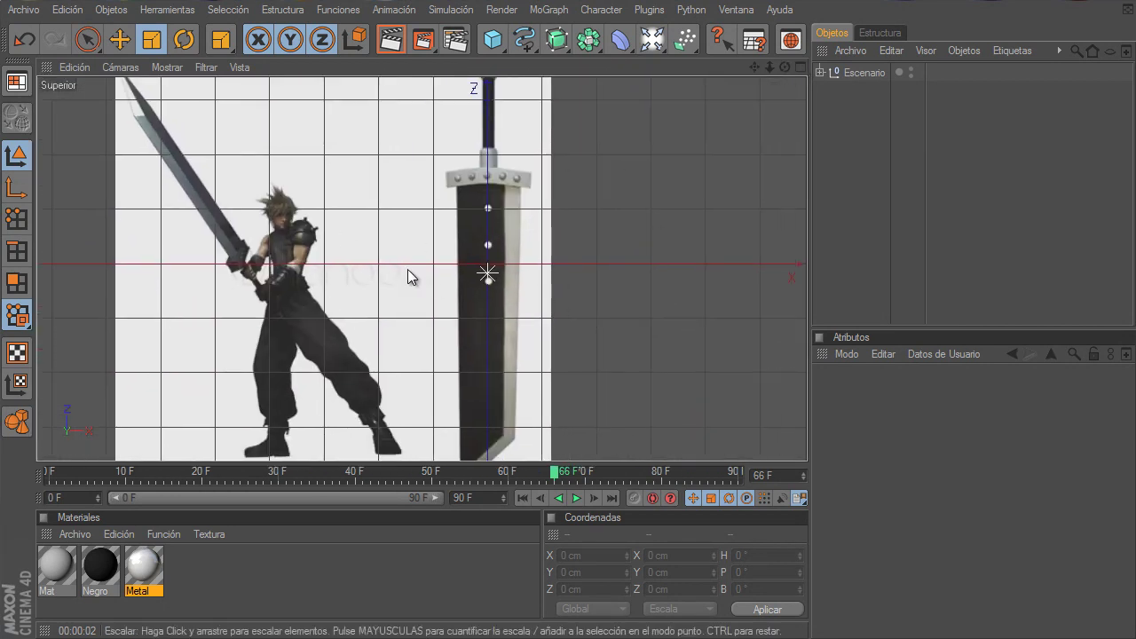
{"action": "scroll", "coordinate": [598, 315], "scroll_direction": "down", "scroll_amount": 5}
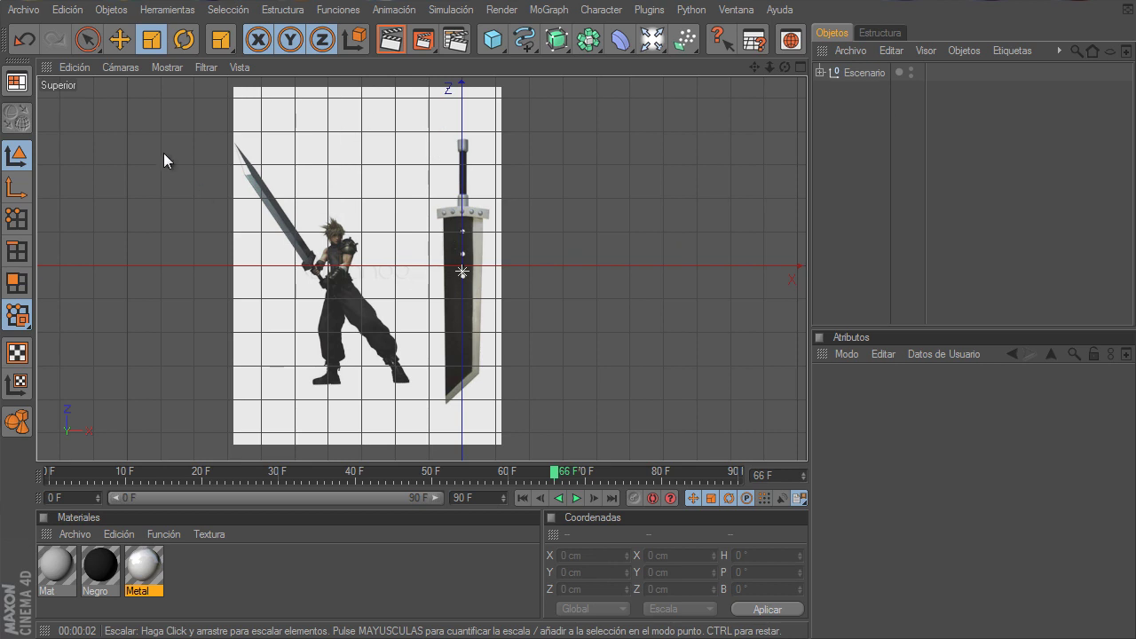
Open Edición > Configurar... in the maximised Superior view to load its Vista del Editor settings.
{"action": "left_click", "coordinate": [71, 68]}
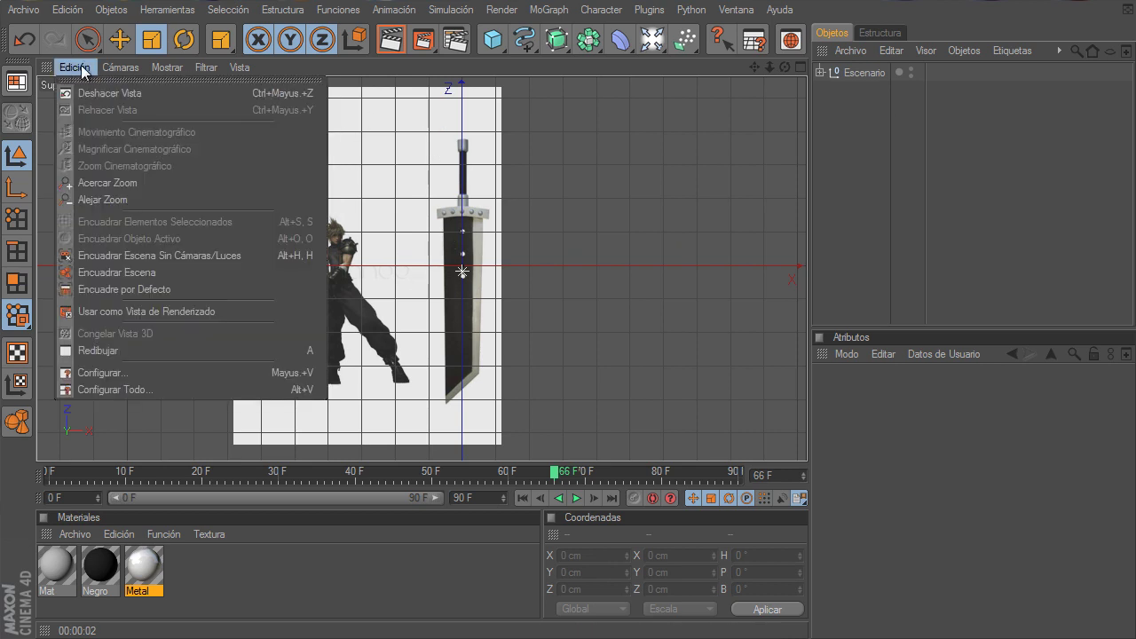
{"action": "left_click", "coordinate": [558, 154]}
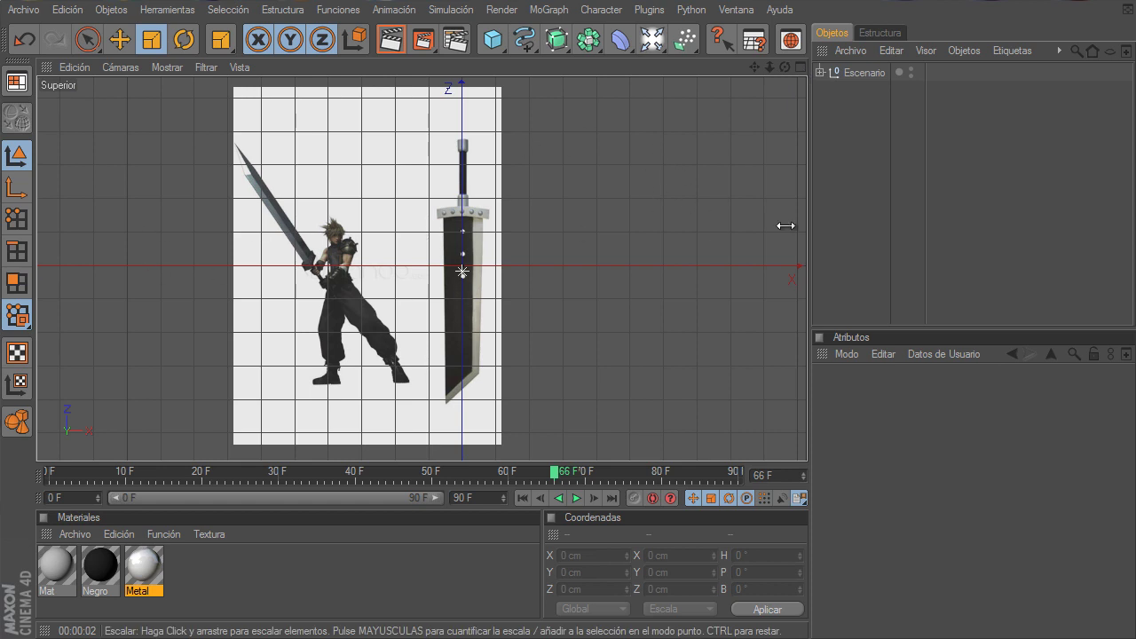
{"action": "left_click", "coordinate": [798, 66]}
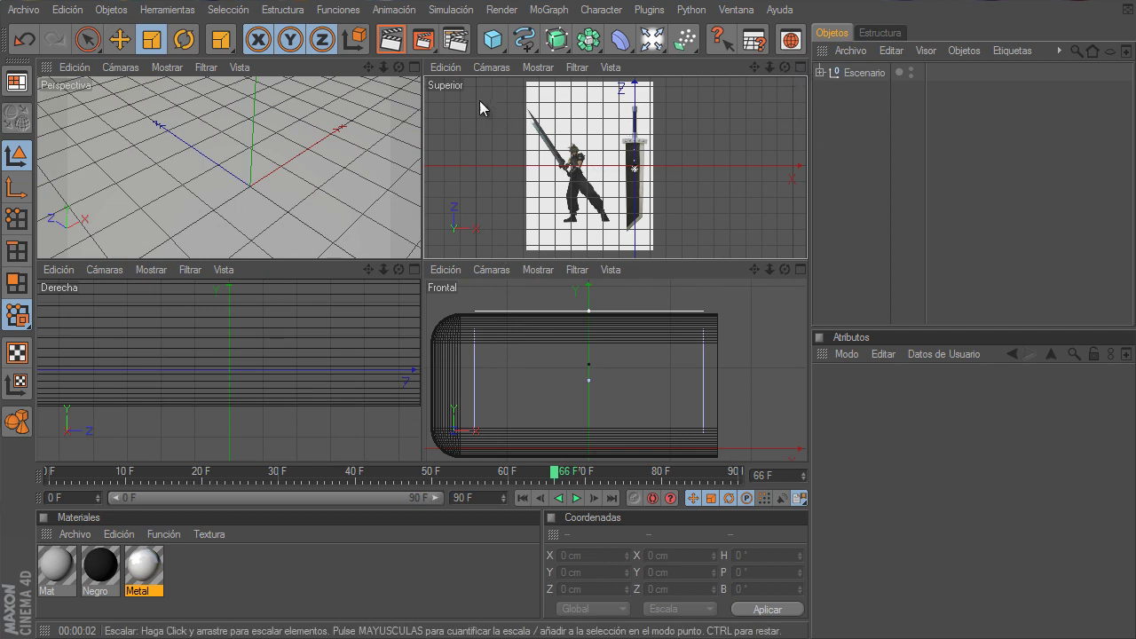
{"action": "left_click", "coordinate": [800, 66]}
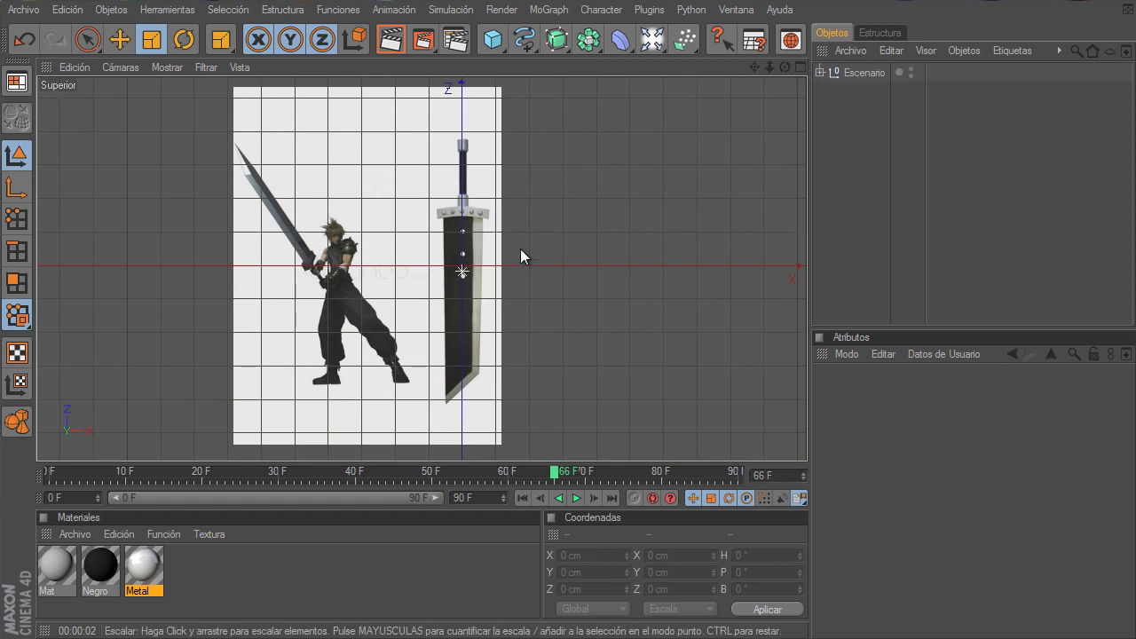
{"action": "left_click", "coordinate": [74, 66]}
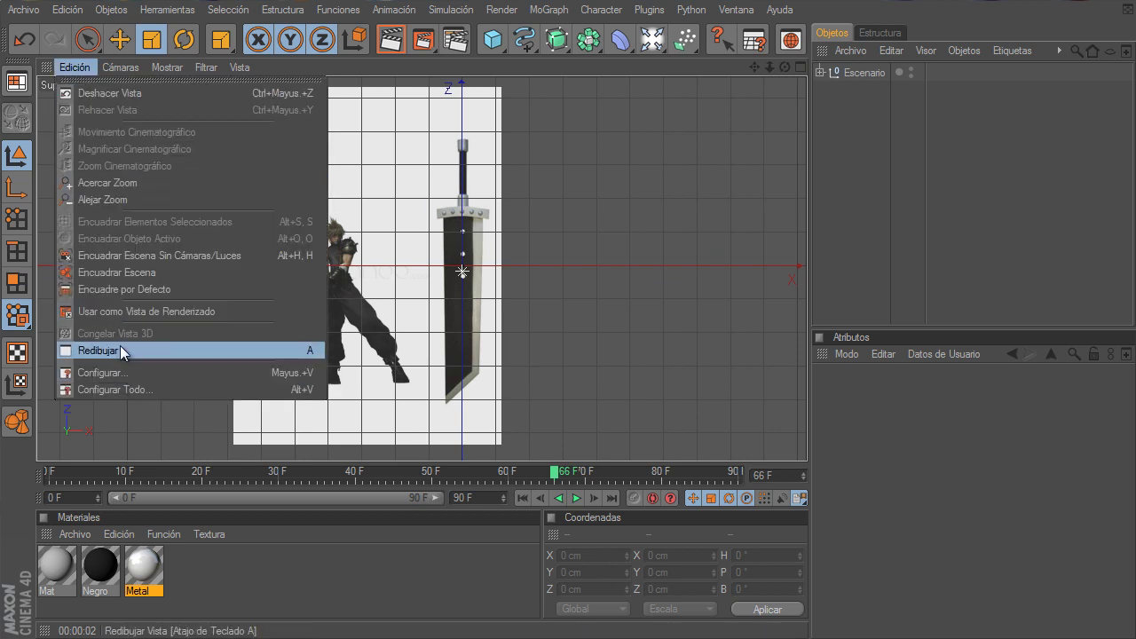
{"action": "left_click", "coordinate": [80, 70]}
{"action": "left_click", "coordinate": [74, 67]}
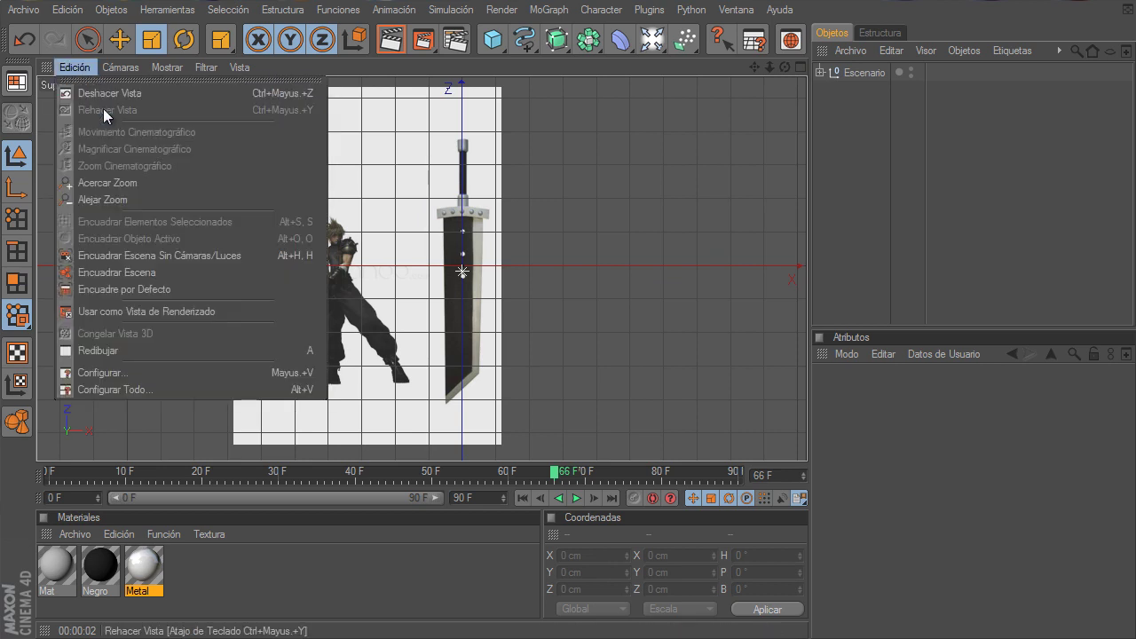
{"action": "left_click", "coordinate": [118, 367]}
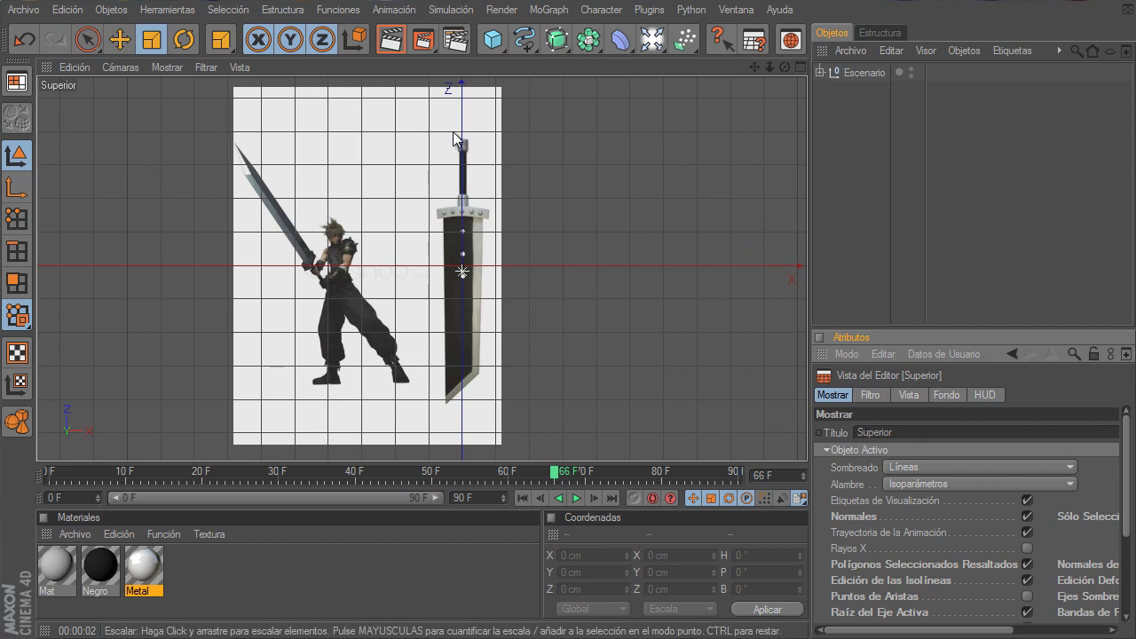
Open the Fondo background settings, untick Mostrar Imagen and widen the image path field.
{"action": "left_click", "coordinate": [943, 395]}
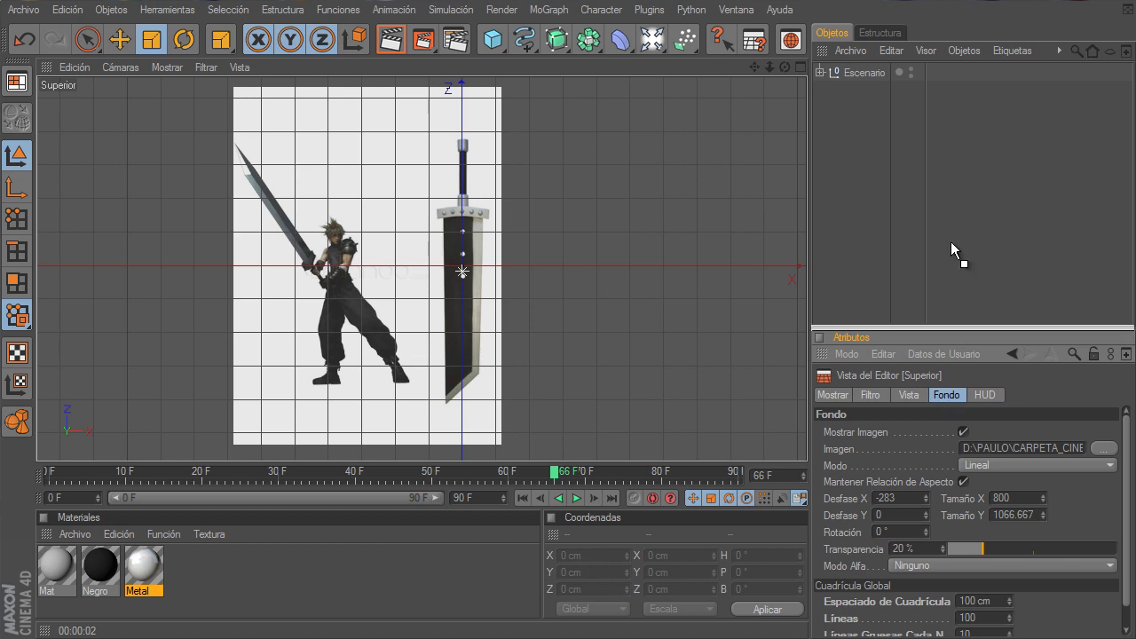
{"action": "left_click_drag", "start_coordinate": [947, 332], "coordinate": [970, 214]}
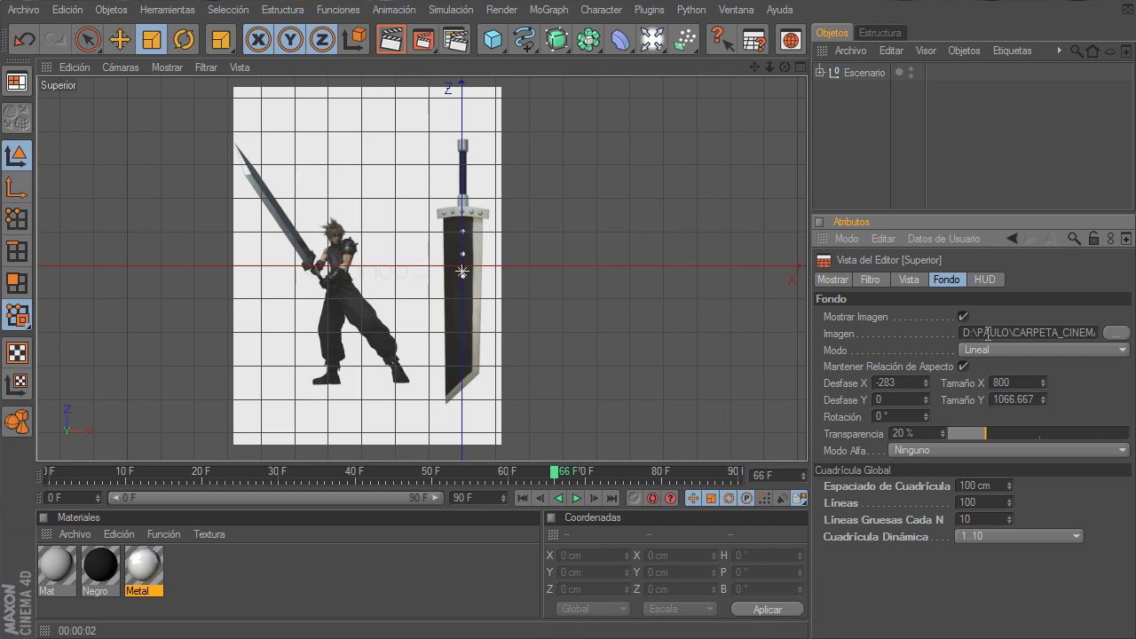
{"action": "left_click", "coordinate": [964, 317]}
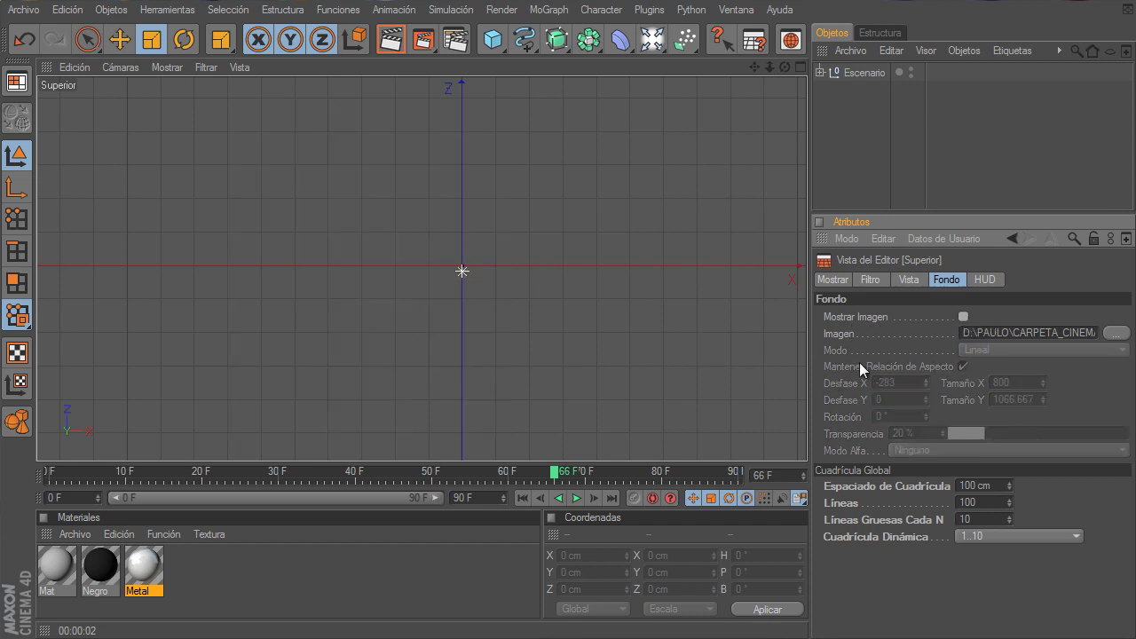
{"action": "left_click_drag", "start_coordinate": [1043, 331], "coordinate": [826, 331]}
Browse to and load Gorgeous-Final-Fantasy-VII-Cloud-Strife-Buster-Sword-57783-1 as the background image.
{"action": "left_click", "coordinate": [1114, 333]}
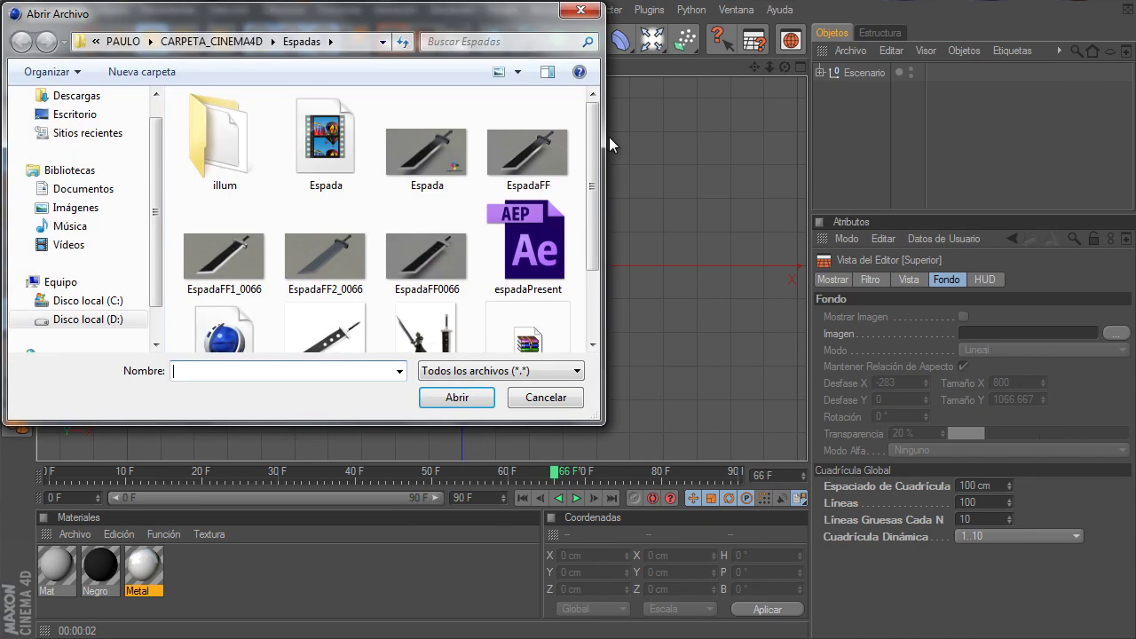
{"action": "left_click", "coordinate": [581, 10]}
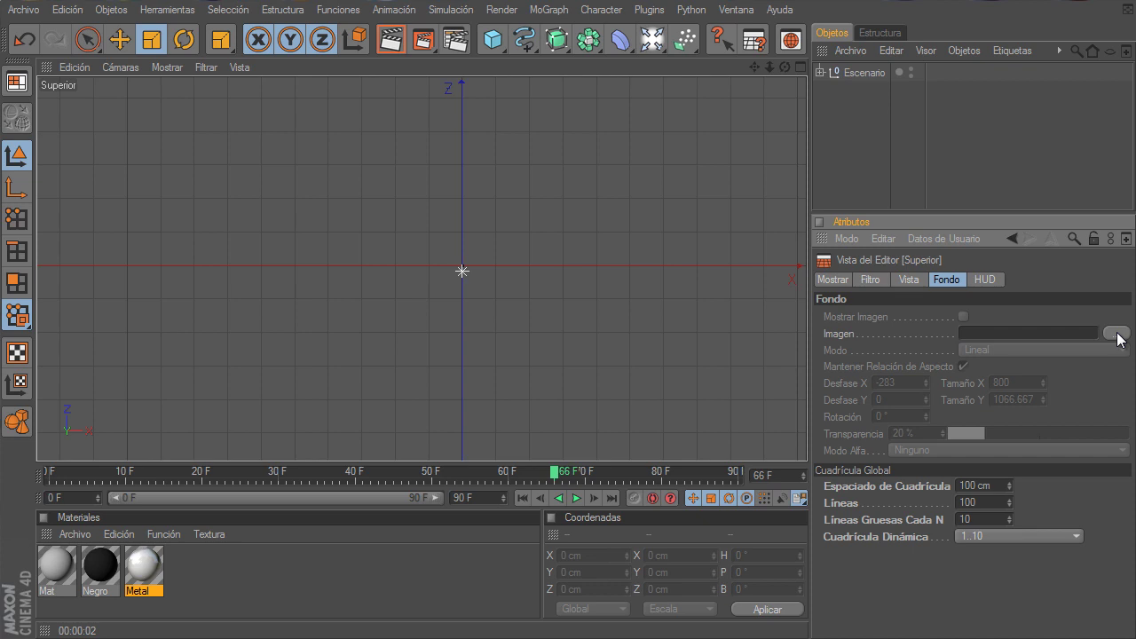
{"action": "left_click", "coordinate": [1117, 333]}
{"action": "left_click_drag", "start_coordinate": [424, 13], "coordinate": [565, 73]}
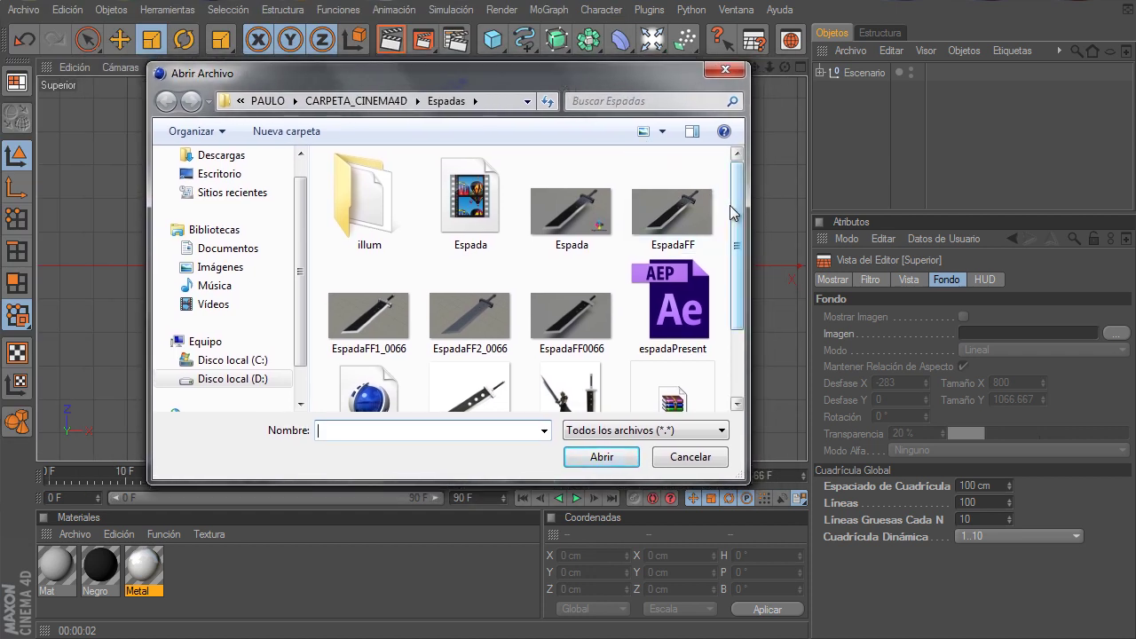
{"action": "scroll", "coordinate": [730, 205], "scroll_direction": "down", "scroll_amount": 2}
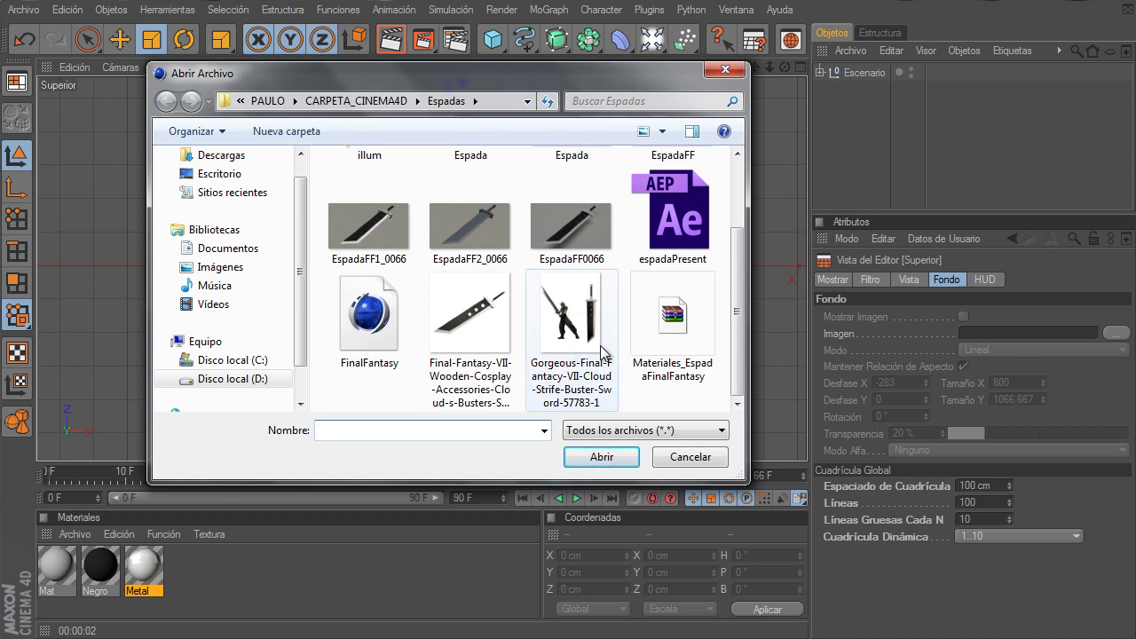
{"action": "left_click_drag", "start_coordinate": [512, 75], "coordinate": [530, 108]}
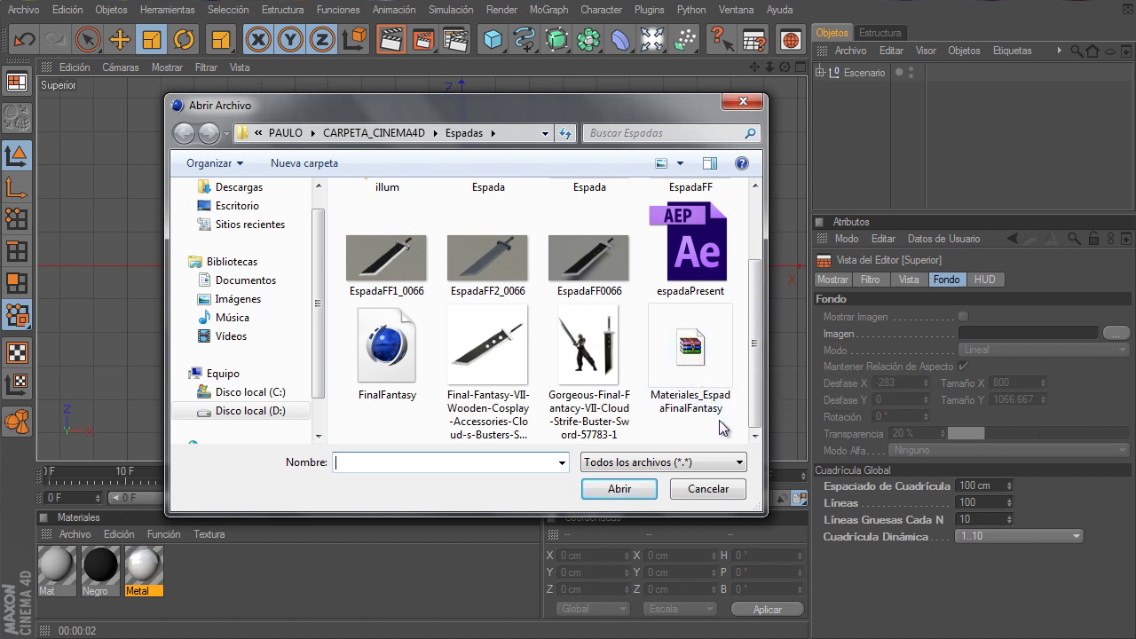
{"action": "left_click", "coordinate": [591, 339]}
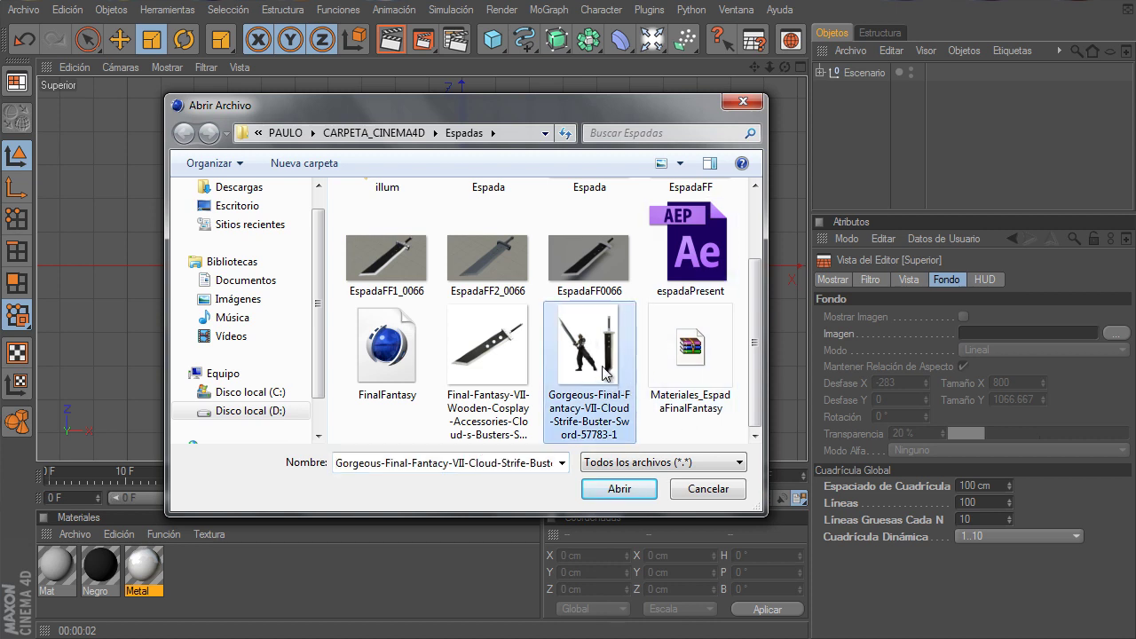
{"action": "left_click_drag", "start_coordinate": [586, 105], "coordinate": [568, 79]}
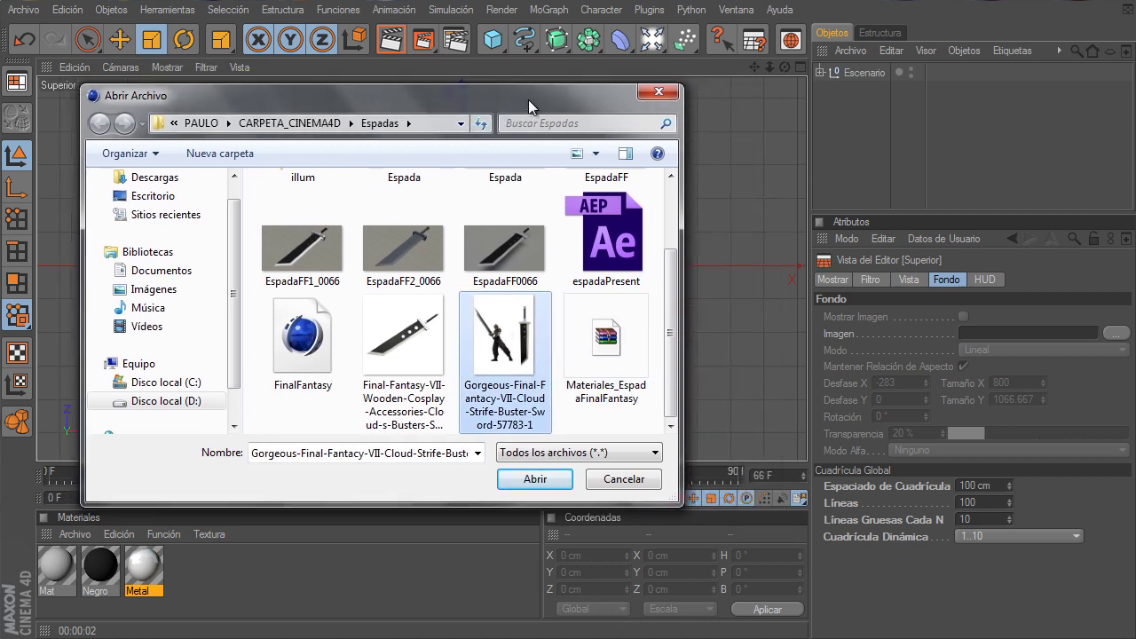
{"action": "left_click", "coordinate": [686, 349]}
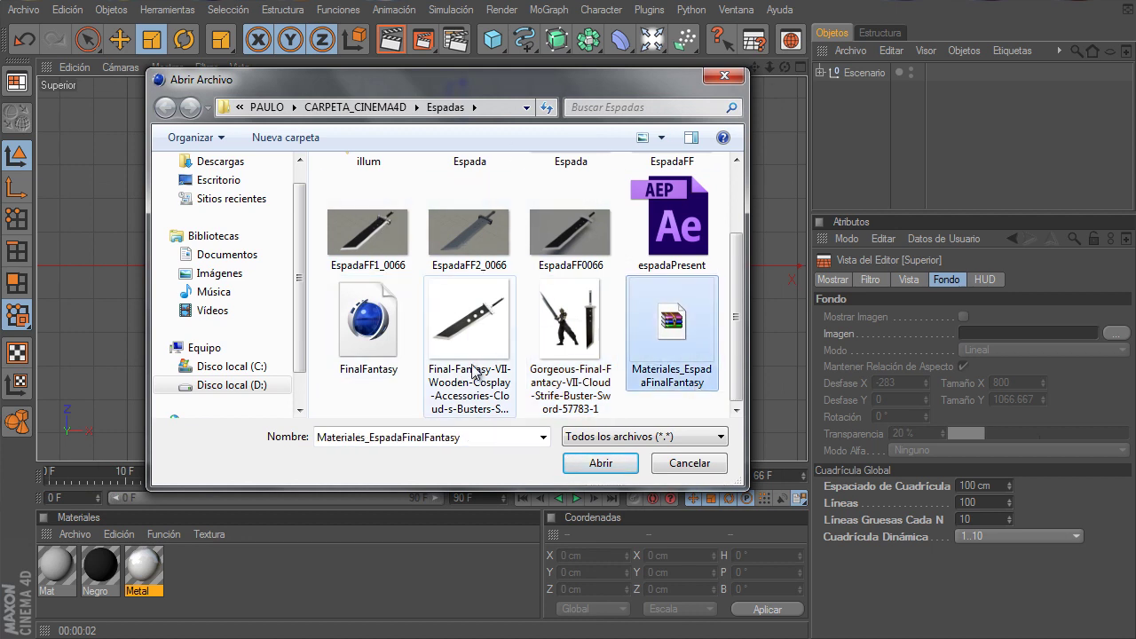
{"action": "left_click", "coordinate": [586, 342]}
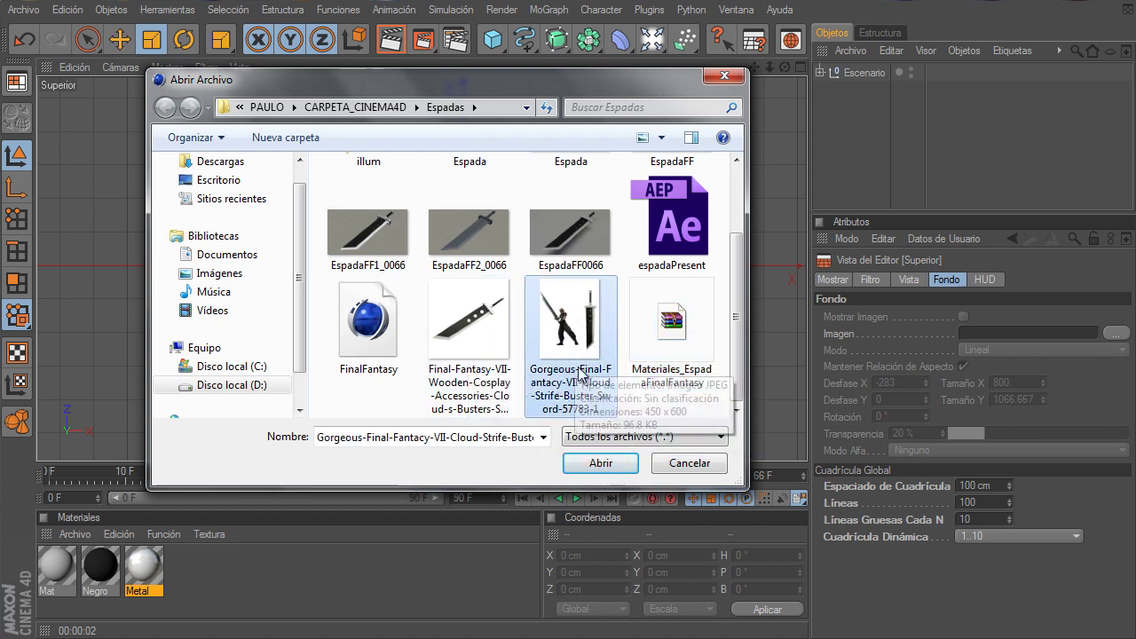
{"action": "left_click", "coordinate": [593, 464]}
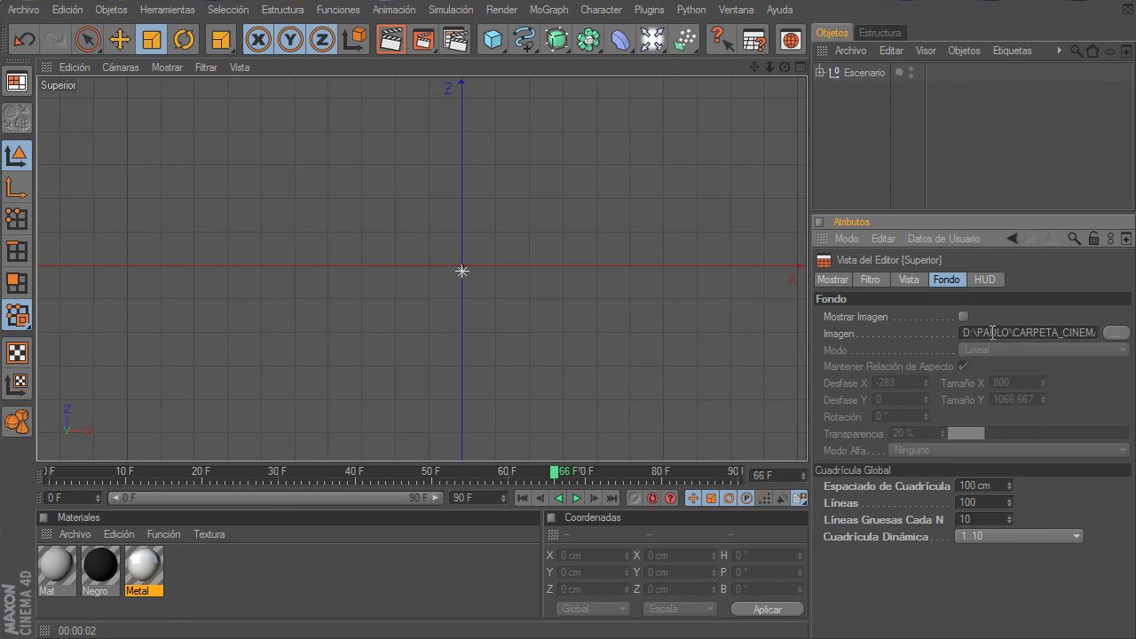
Turn on Mostrar Imagen and set the background Desfase X to -285 to centre the blade.
{"action": "left_click", "coordinate": [964, 317]}
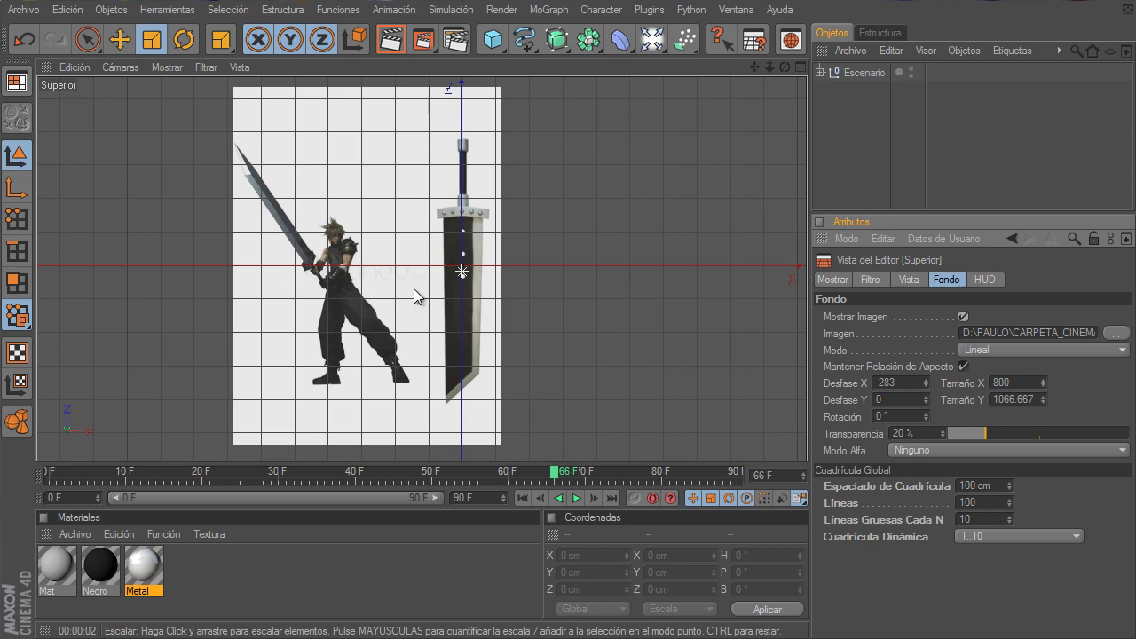
{"action": "double_click", "coordinate": [906, 384]}
{"action": "type", "text": "0"}
{"action": "key", "text": "Return"}
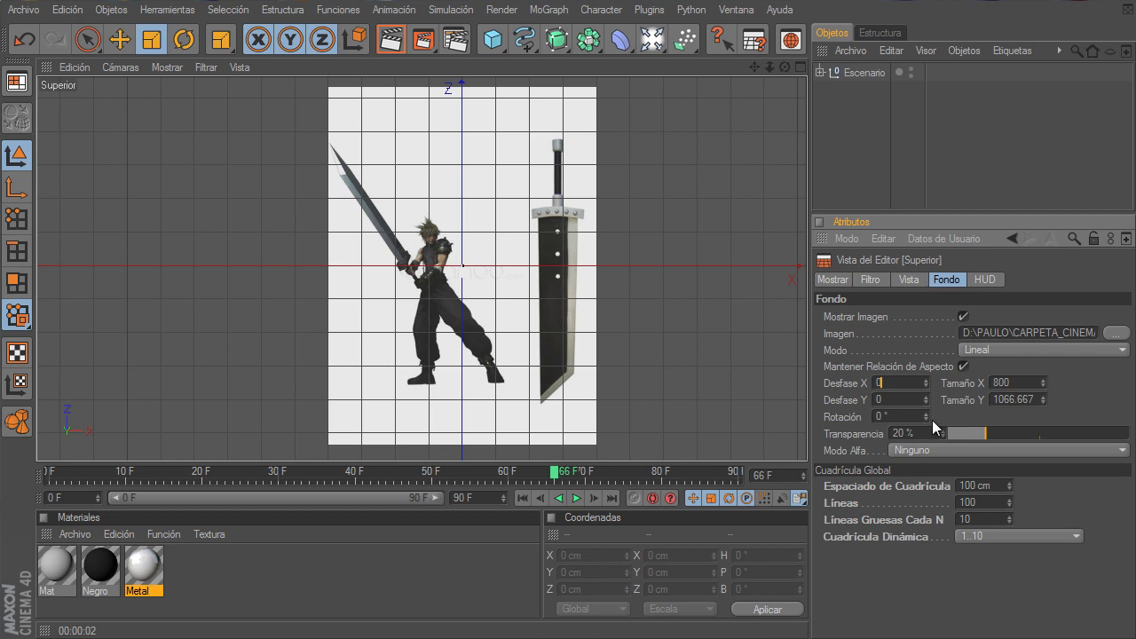
{"action": "mouse_move", "coordinate": [926, 381]}
{"action": "left_mouse_down"}
{"action": "mouse_move", "coordinate": [926, 394]}
{"action": "mouse_move", "coordinate": [926, 380]}
{"action": "left_mouse_up"}
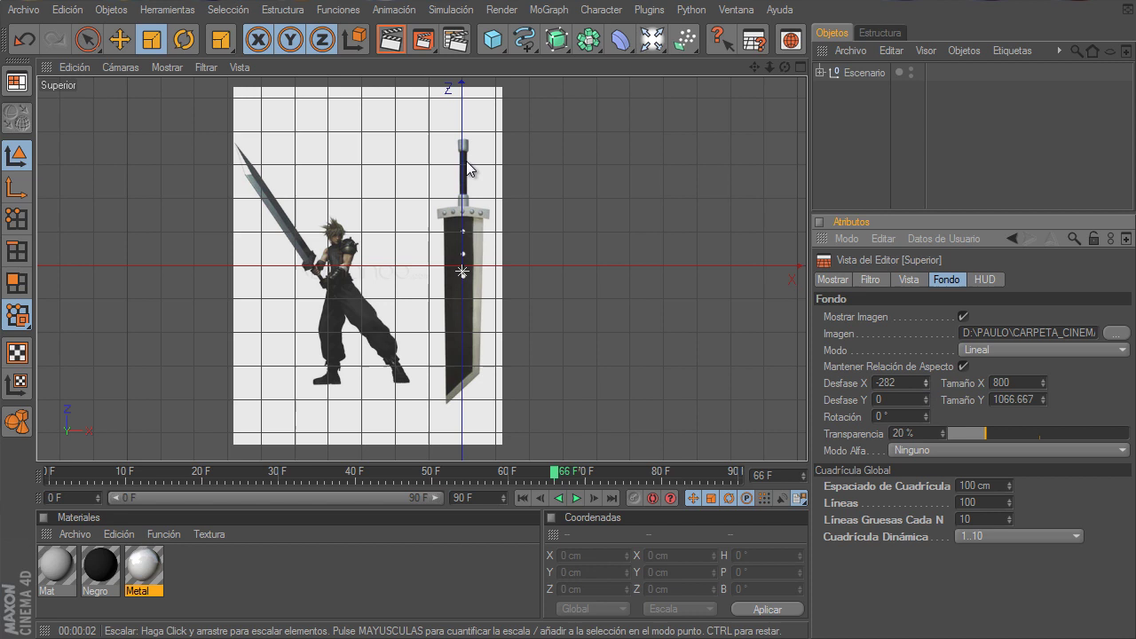
{"action": "left_click_drag", "start_coordinate": [926, 382], "coordinate": [927, 382]}
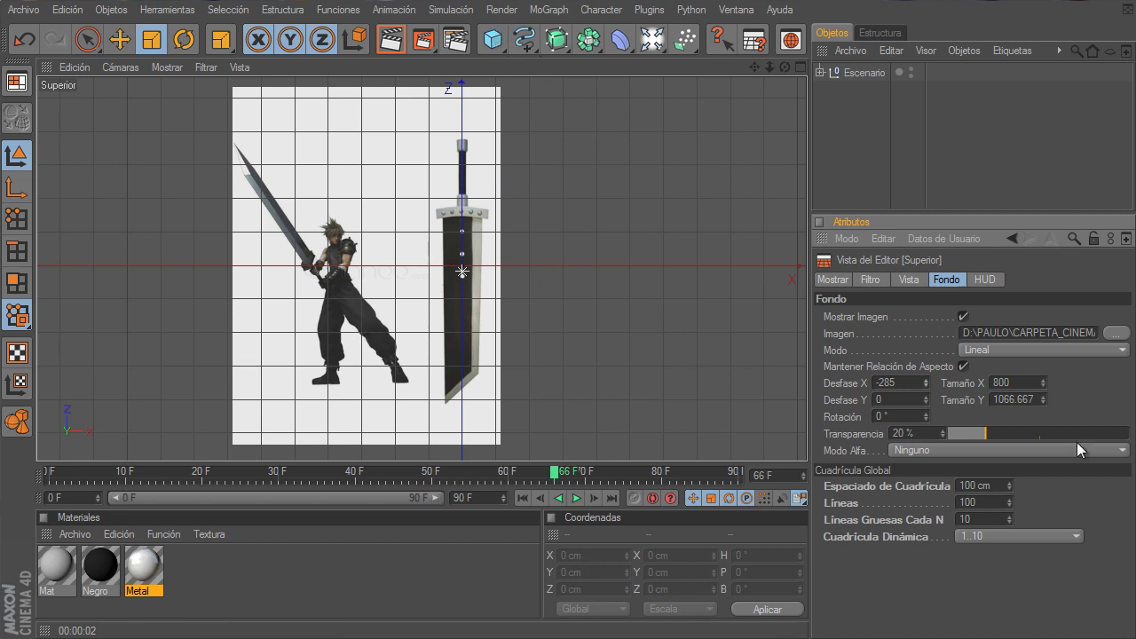
Set the background image Transparencia to 20% and pan the top view.
{"action": "mouse_move", "coordinate": [989, 436]}
{"action": "left_mouse_down"}
{"action": "mouse_move", "coordinate": [1010, 435]}
{"action": "mouse_move", "coordinate": [920, 436]}
{"action": "left_mouse_up"}
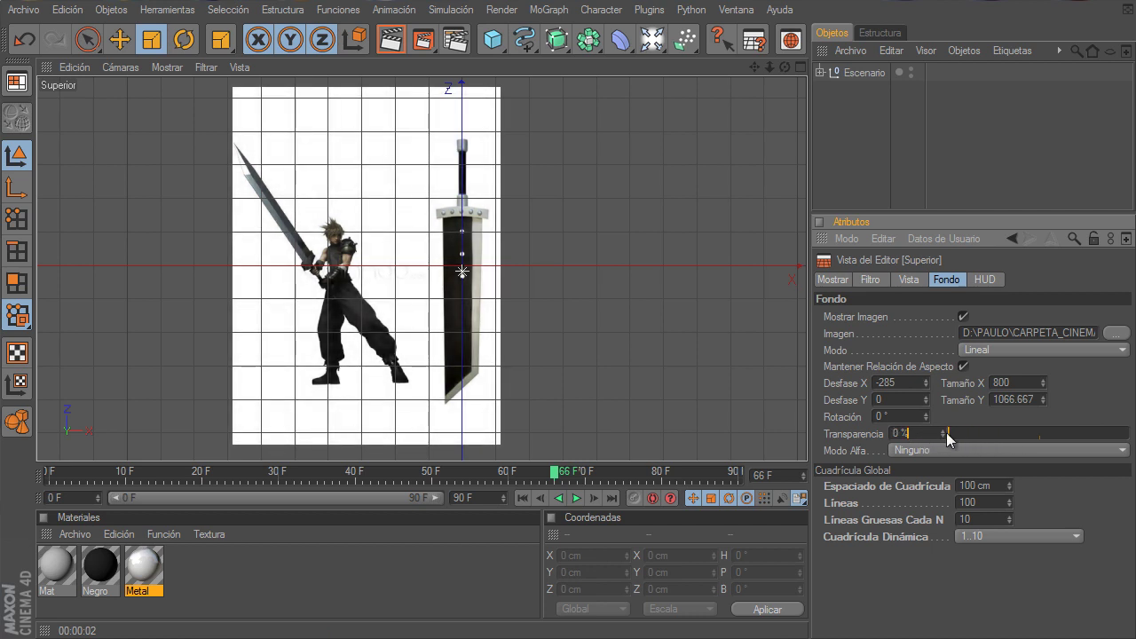
{"action": "left_click", "coordinate": [926, 433]}
{"action": "type", "text": "20"}
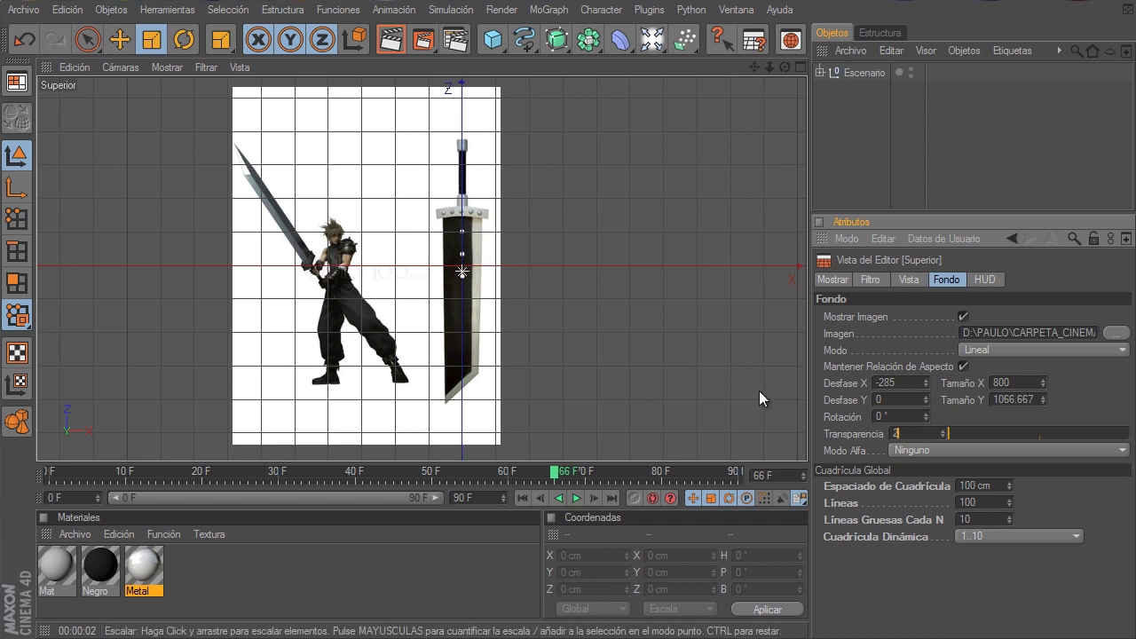
{"action": "key", "text": "Return"}
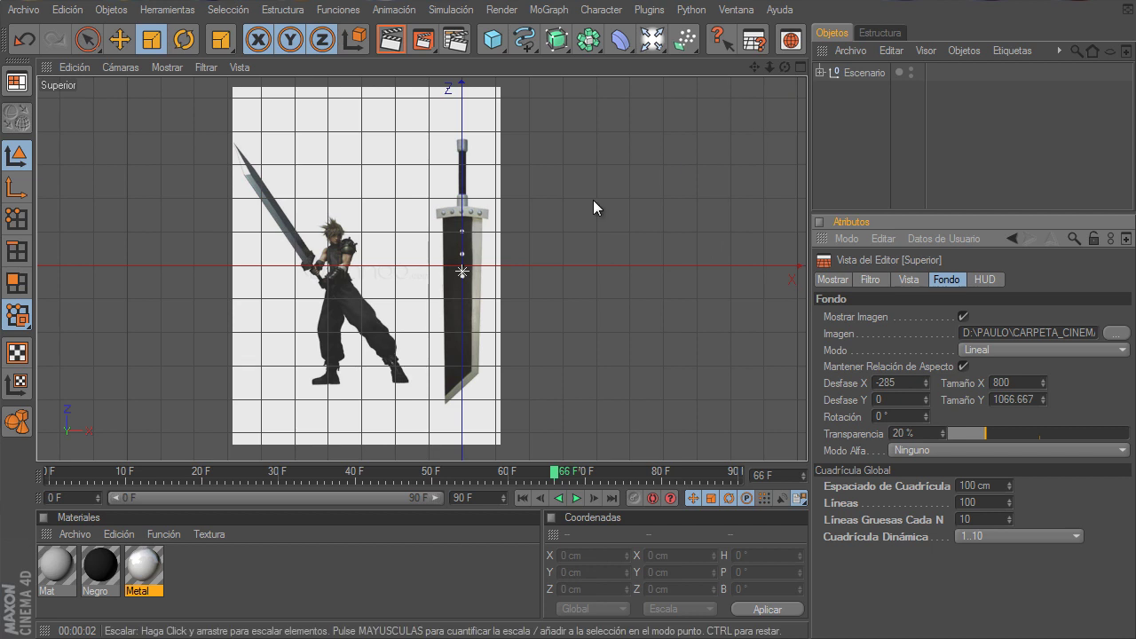
{"action": "left_click", "coordinate": [563, 325]}
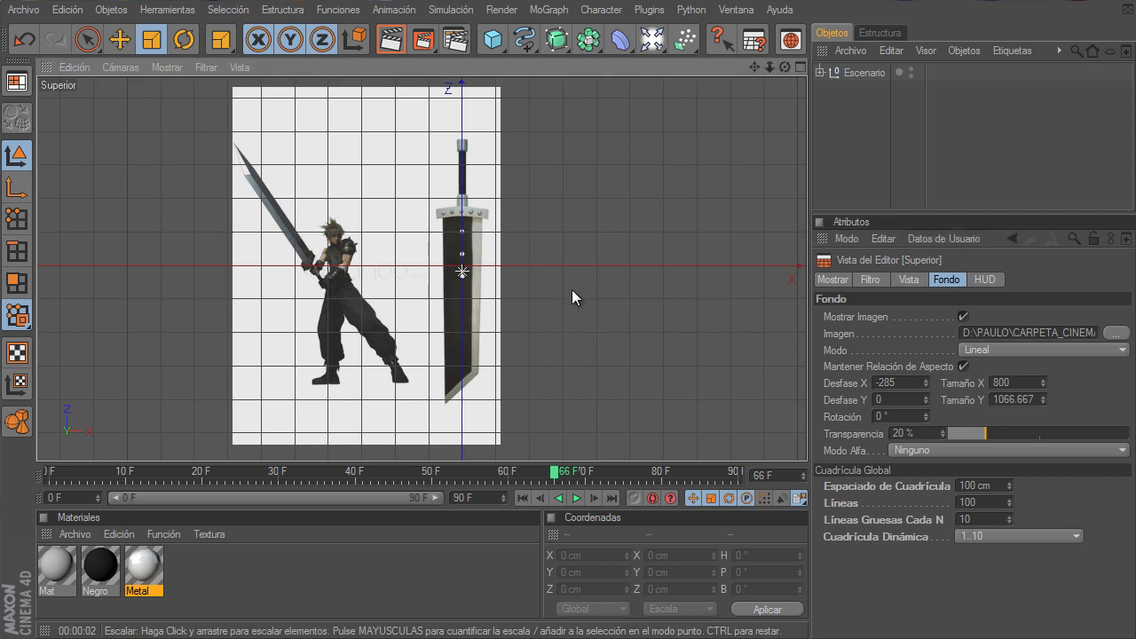
{"action": "left_click_drag", "start_coordinate": [754, 66], "coordinate": [600, 315]}
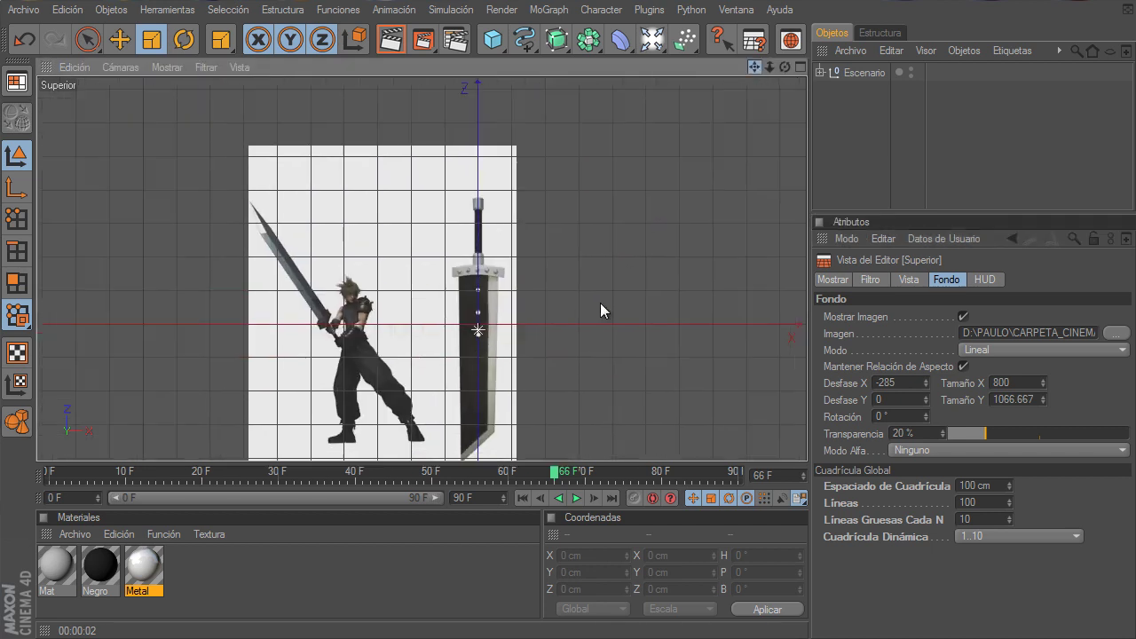
{"action": "mouse_move", "coordinate": [754, 68]}
{"action": "left_mouse_down"}
{"action": "mouse_move", "coordinate": [625, 324]}
{"action": "mouse_move", "coordinate": [600, 314]}
{"action": "left_mouse_up"}
{"action": "mouse_move", "coordinate": [769, 66]}
{"action": "left_mouse_down"}
{"action": "mouse_move", "coordinate": [622, 315]}
{"action": "mouse_move", "coordinate": [594, 315]}
{"action": "left_mouse_up"}
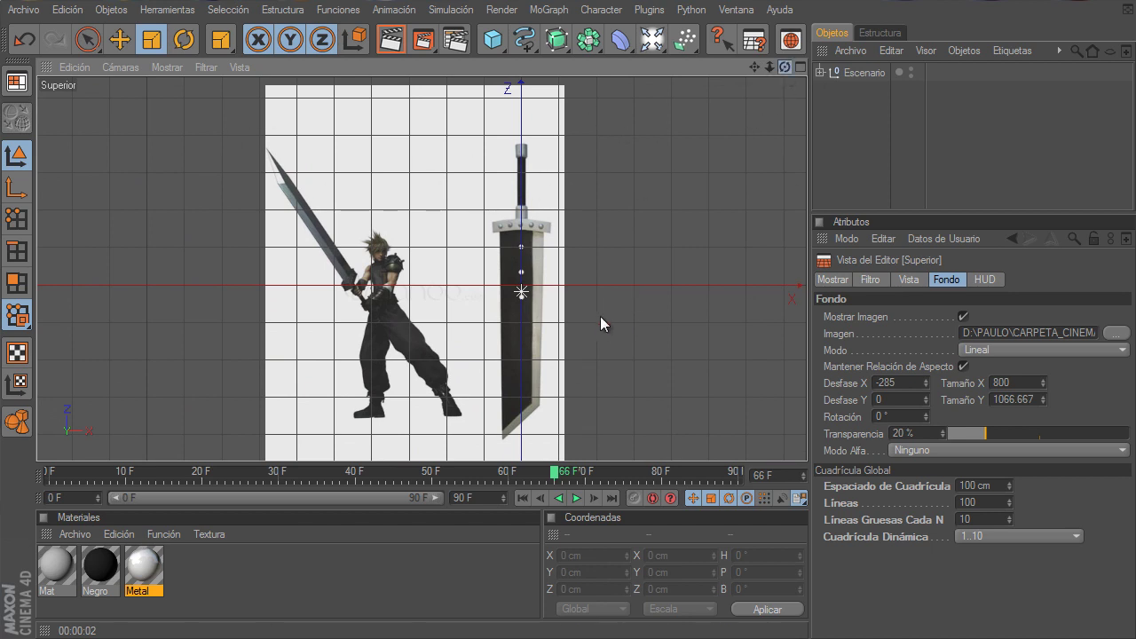
{"action": "left_click_drag", "start_coordinate": [765, 69], "coordinate": [600, 320]}
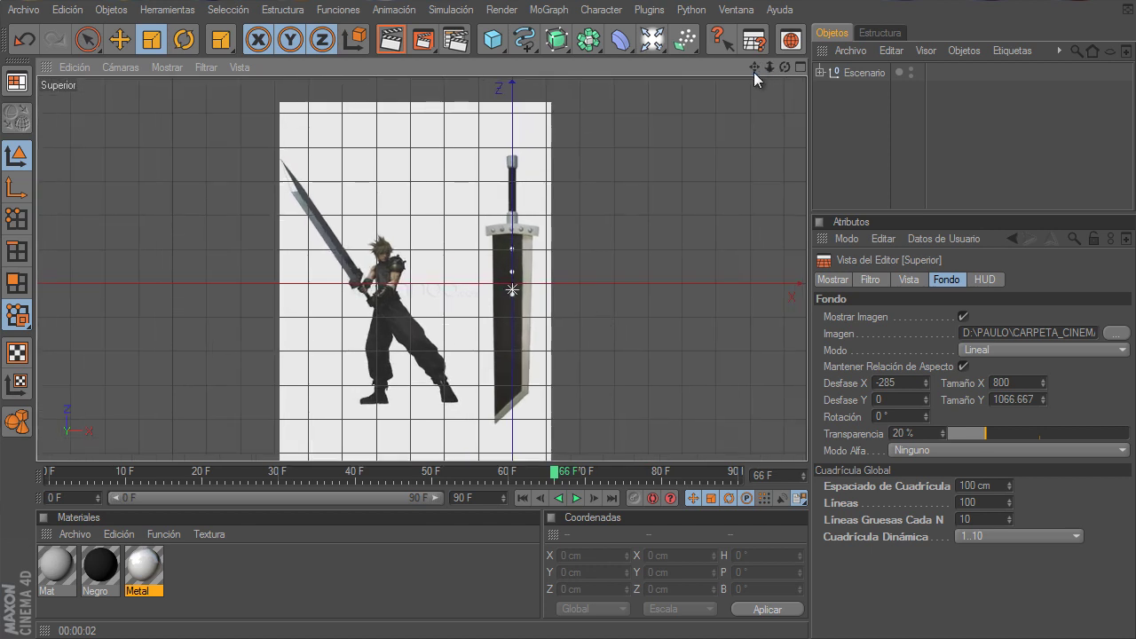
{"action": "left_click_drag", "start_coordinate": [754, 72], "coordinate": [602, 314]}
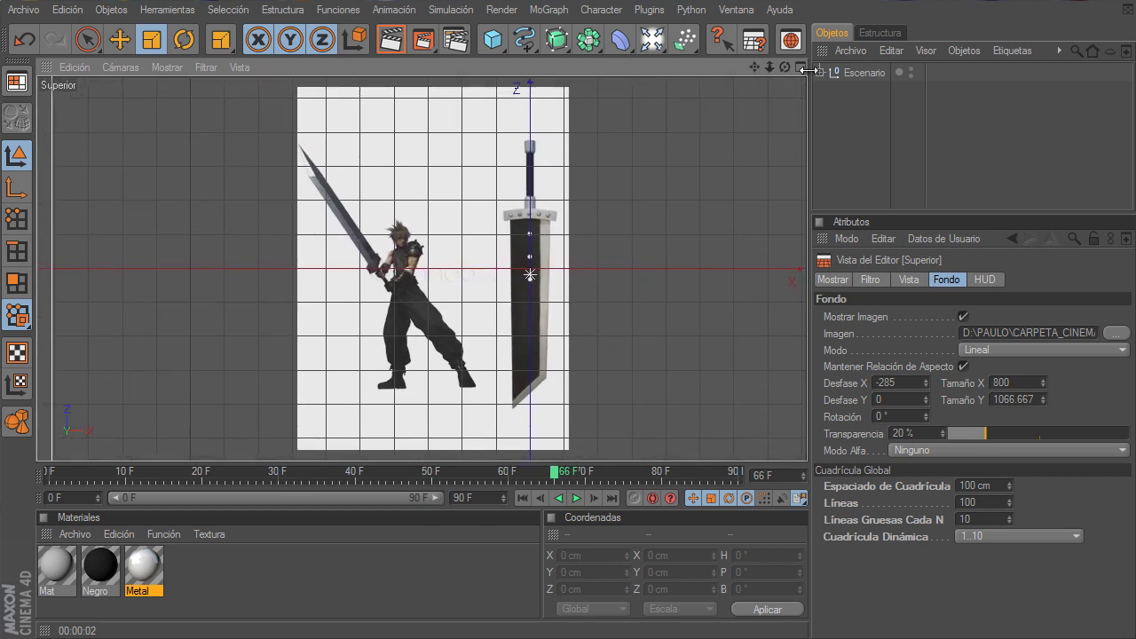
{"action": "middle_click", "coordinate": [407, 71]}
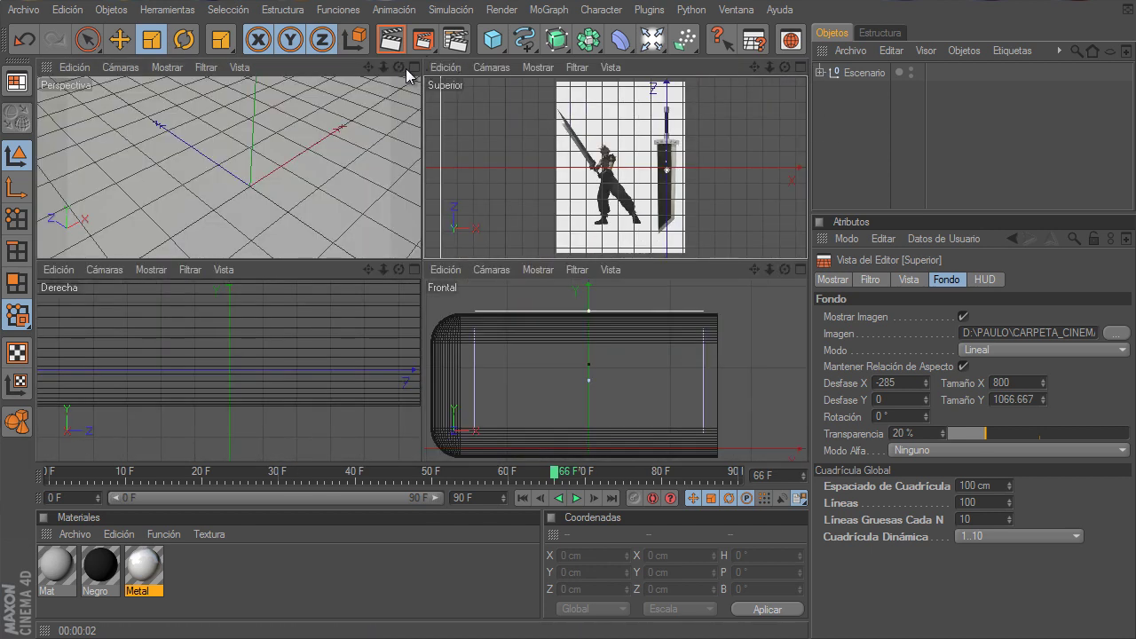
{"action": "middle_click", "coordinate": [399, 68]}
{"action": "mouse_move", "coordinate": [600, 317]}
{"action": "left_mouse_down", "text": "alt"}
{"action": "mouse_move", "coordinate": [547, 308]}
{"action": "mouse_move", "coordinate": [602, 315]}
{"action": "left_mouse_up", "text": "alt"}
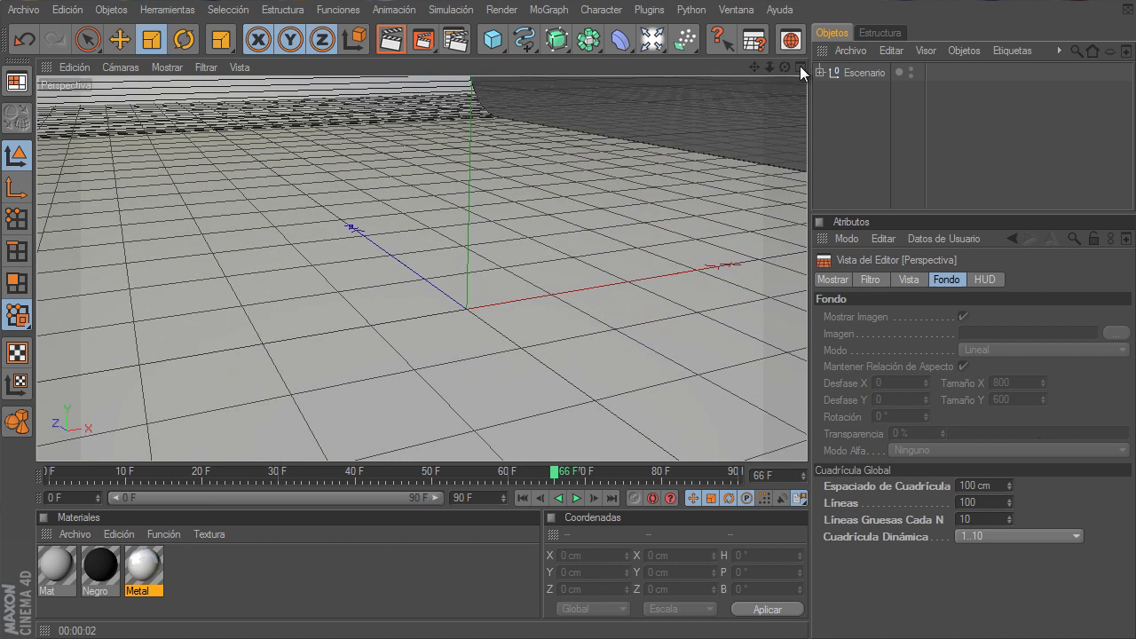
{"action": "left_click", "coordinate": [800, 65]}
{"action": "left_click", "coordinate": [802, 66]}
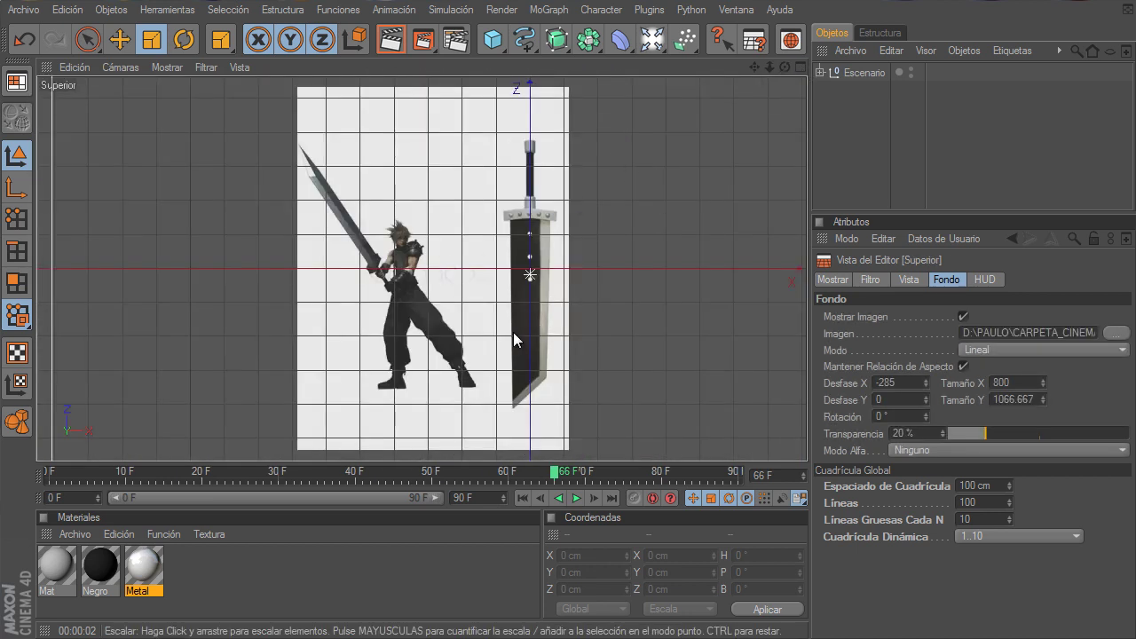
{"action": "scroll", "coordinate": [600, 319], "scroll_direction": "up", "scroll_amount": 2}
{"action": "scroll", "coordinate": [507, 295], "scroll_direction": "up", "scroll_amount": 3}
{"action": "scroll", "coordinate": [507, 295], "scroll_direction": "up", "scroll_amount": 1}
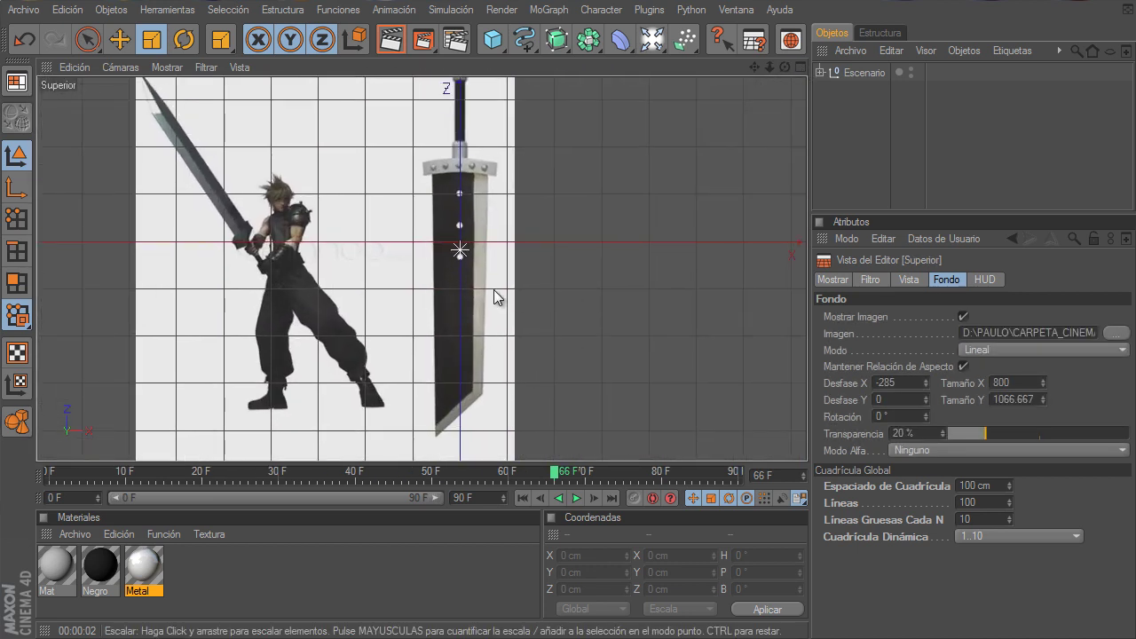
Add a cube, stretch it lengthwise and move it down over the blade reference.
{"action": "left_click", "coordinate": [494, 41]}
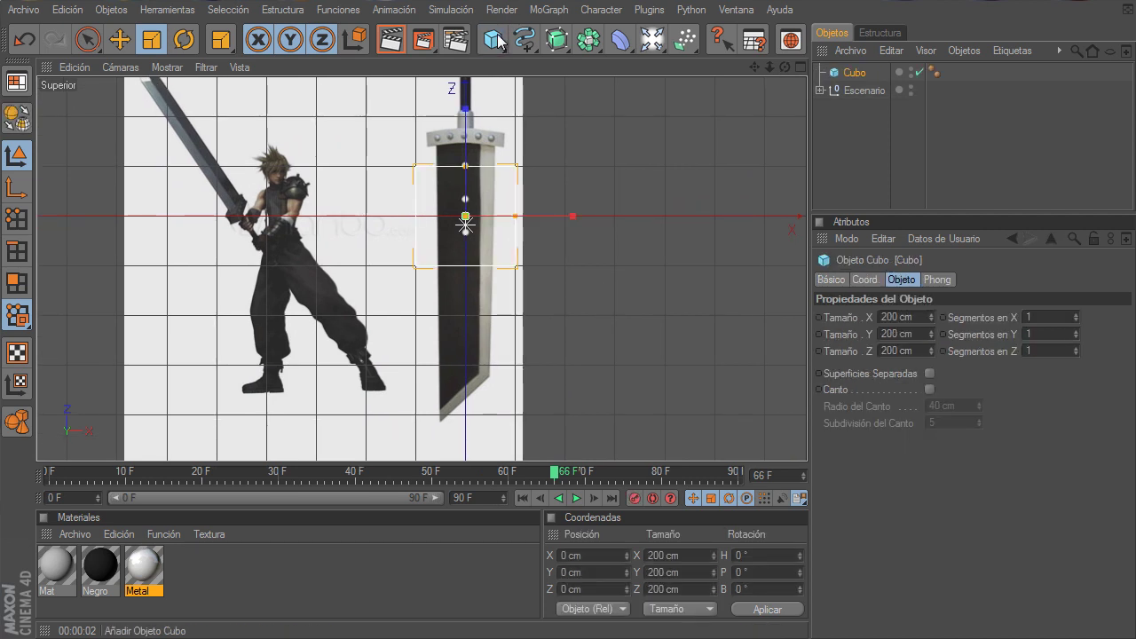
{"action": "left_click", "coordinate": [498, 54]}
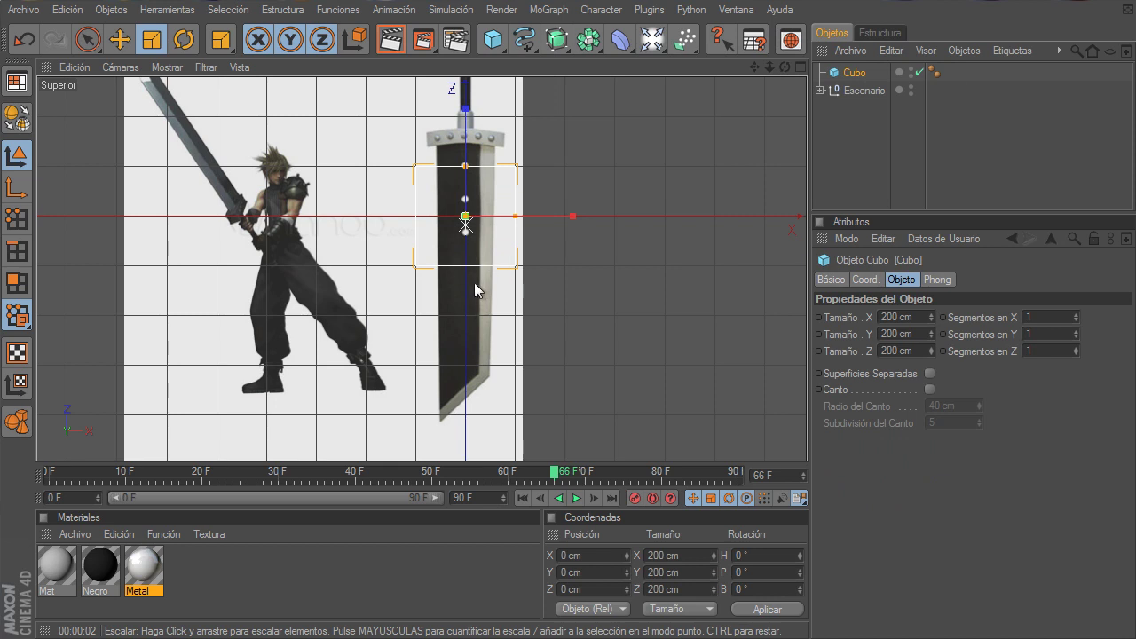
{"action": "scroll", "coordinate": [601, 318], "scroll_direction": "up", "scroll_amount": 2}
{"action": "scroll", "coordinate": [600, 314], "scroll_direction": "down", "scroll_amount": 2}
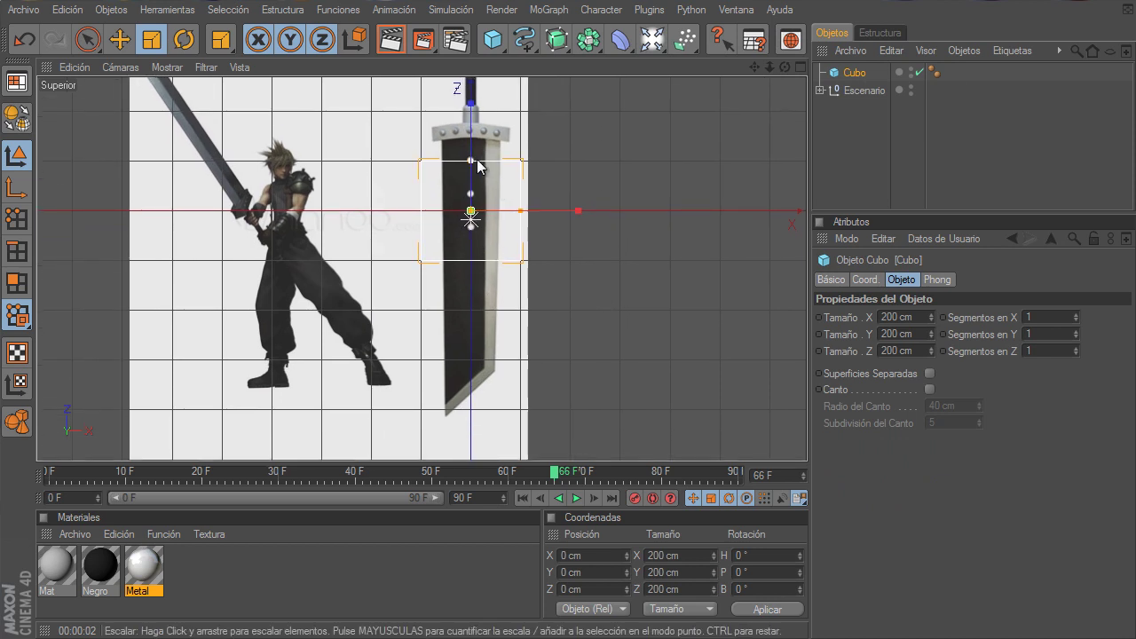
{"action": "left_click_drag", "start_coordinate": [472, 162], "coordinate": [472, 127]}
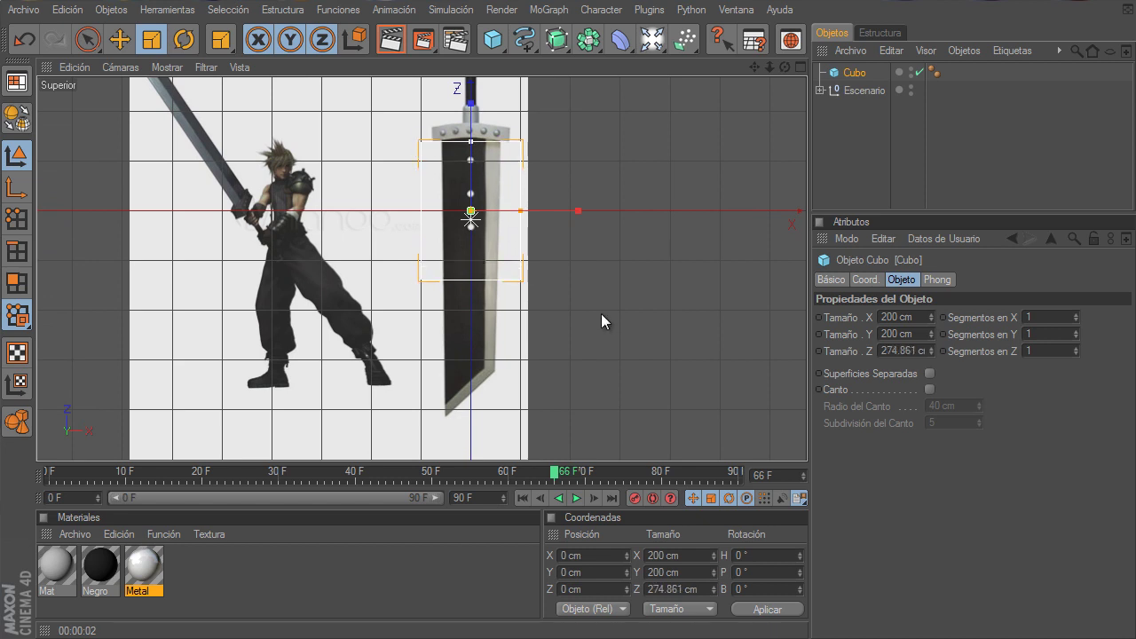
{"action": "left_click", "coordinate": [92, 44]}
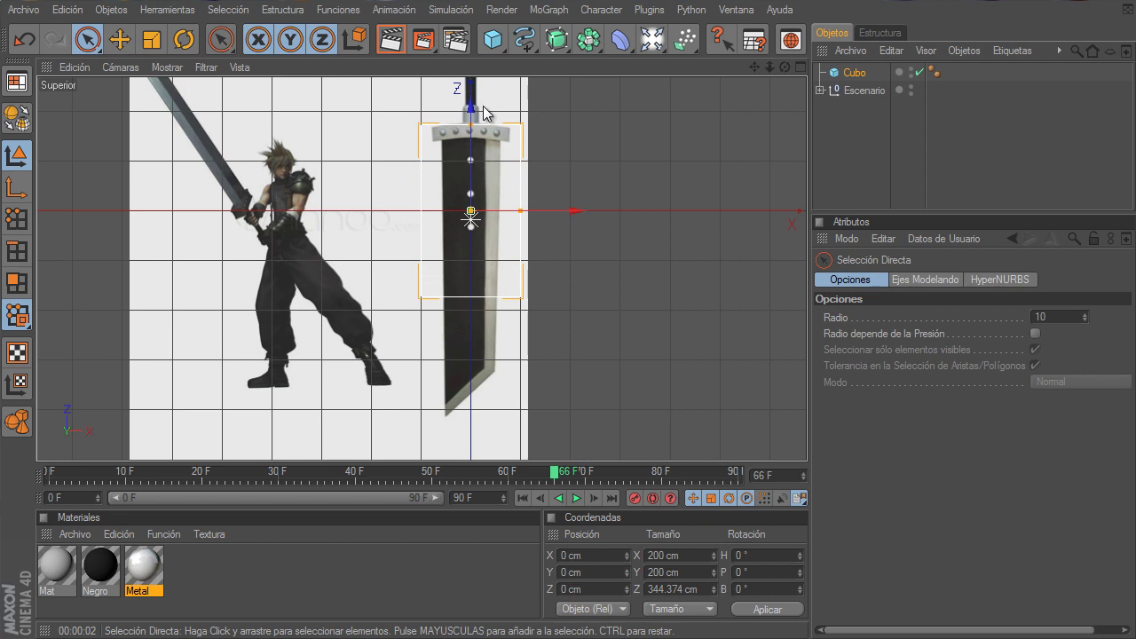
{"action": "left_click_drag", "start_coordinate": [470, 120], "coordinate": [600, 314]}
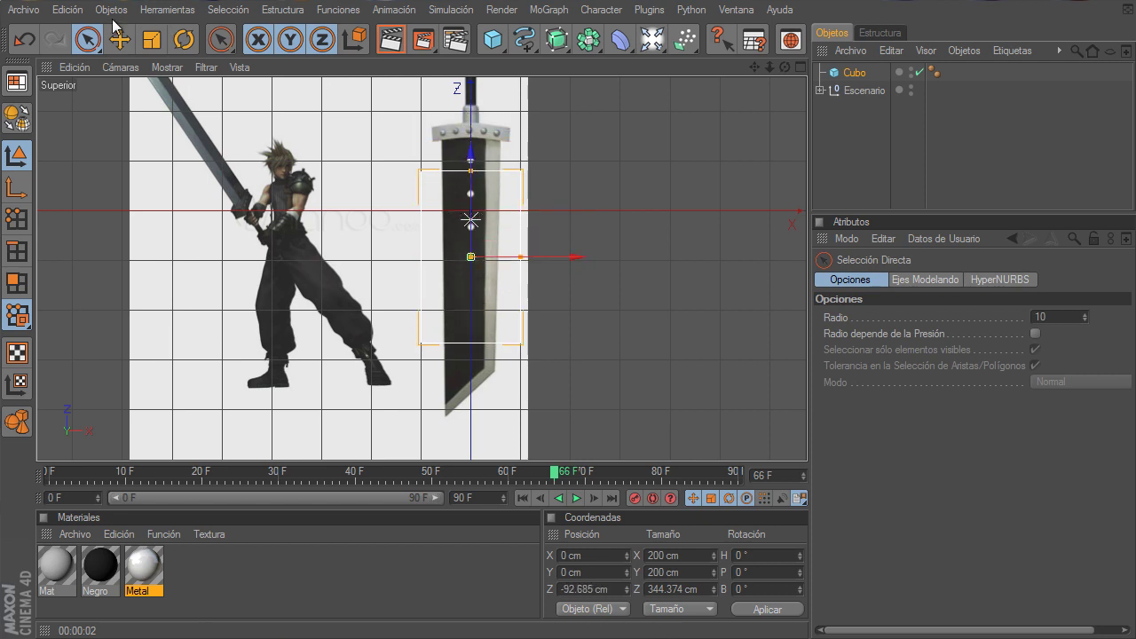
{"action": "left_click_drag", "start_coordinate": [470, 160], "coordinate": [600, 314]}
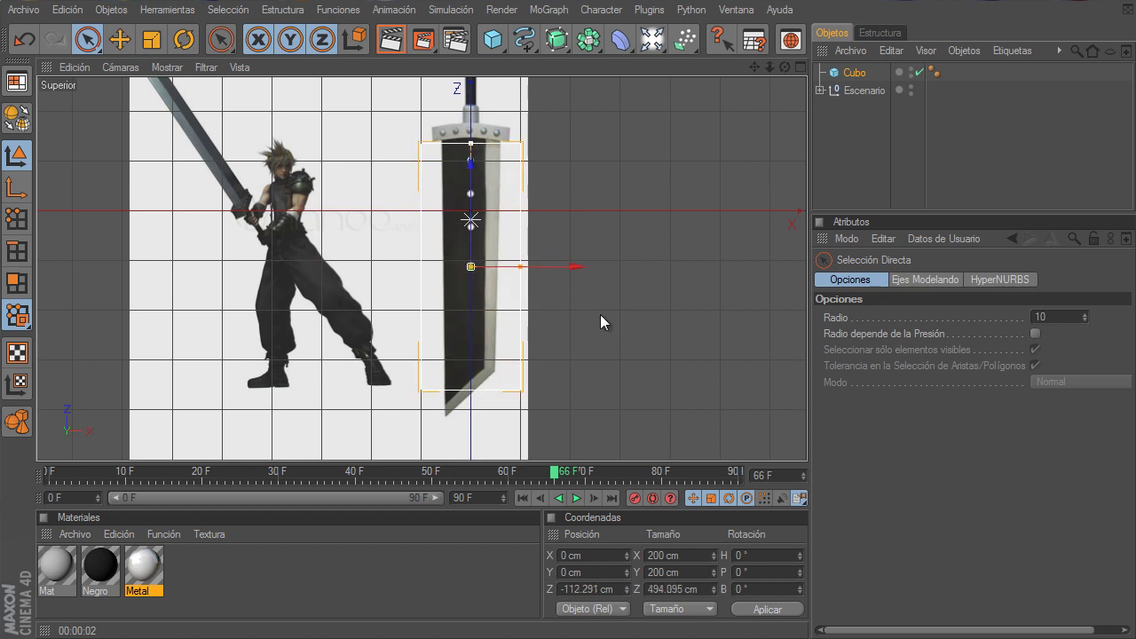
Extend the box to the blade tip and narrow it to about 121.6 × 570.7 cm.
{"action": "left_click", "coordinate": [471, 126]}
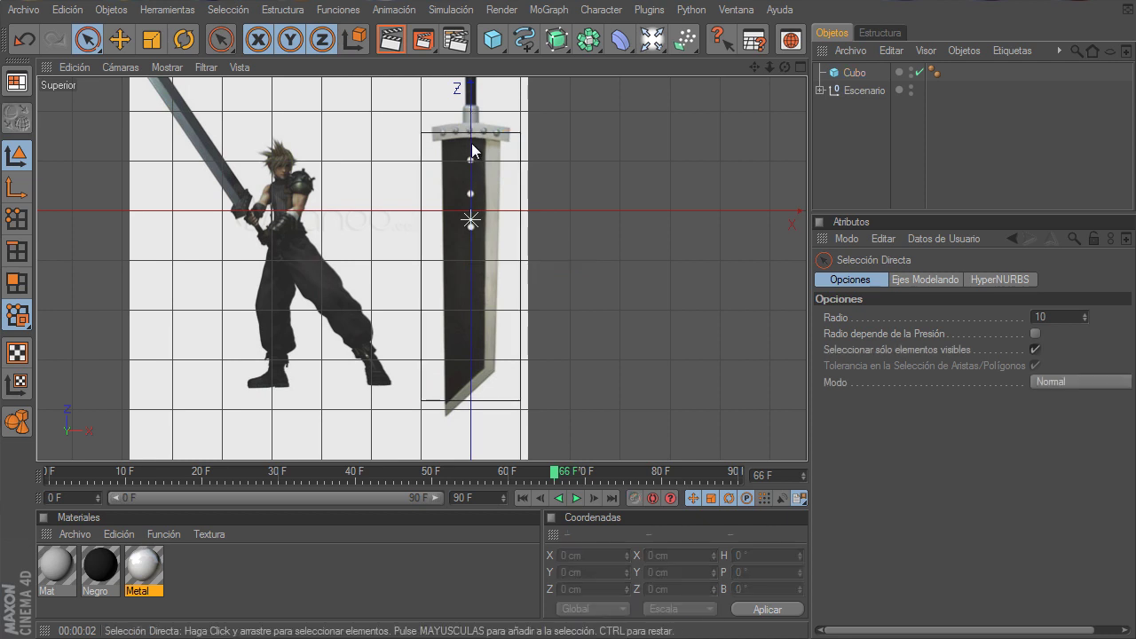
{"action": "left_click", "coordinate": [512, 258]}
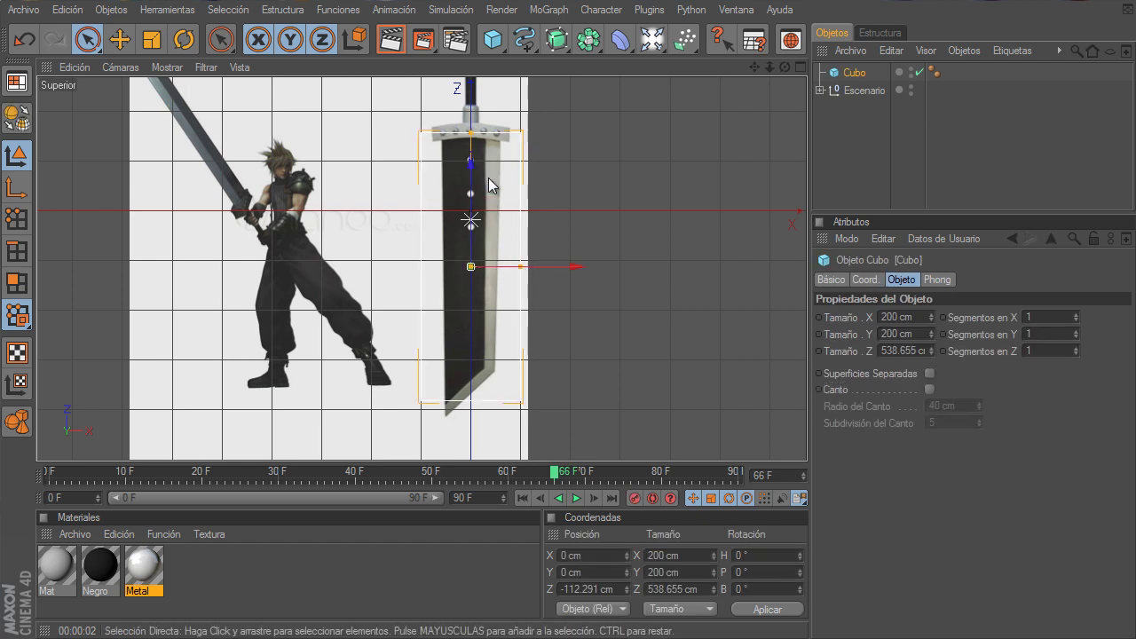
{"action": "left_click_drag", "start_coordinate": [471, 164], "coordinate": [600, 315]}
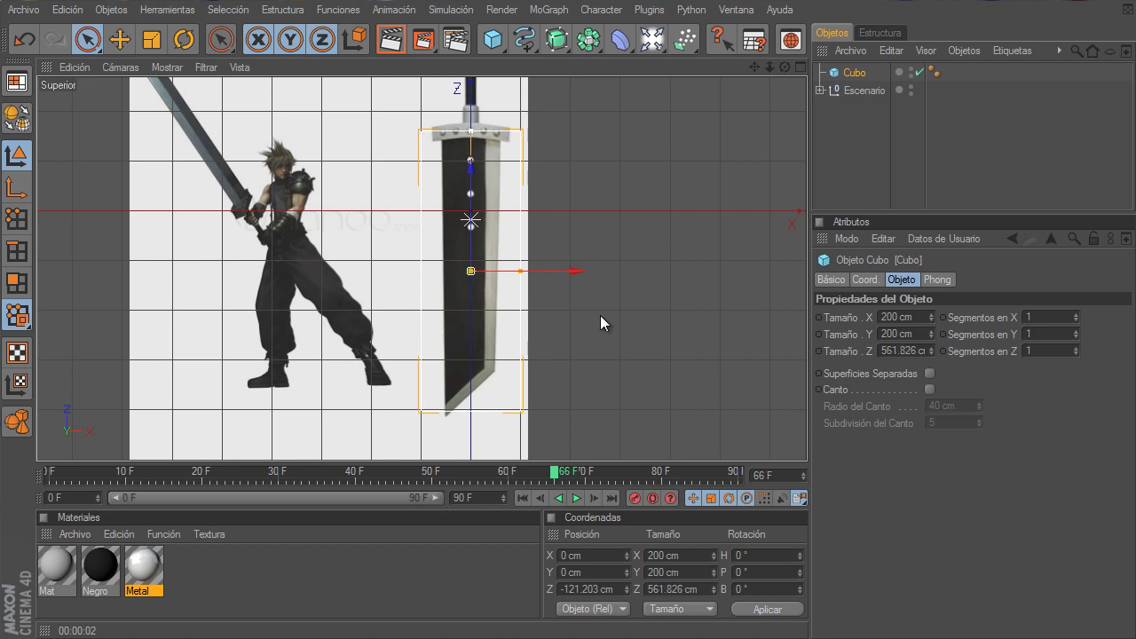
{"action": "left_click_drag", "start_coordinate": [472, 174], "coordinate": [600, 317]}
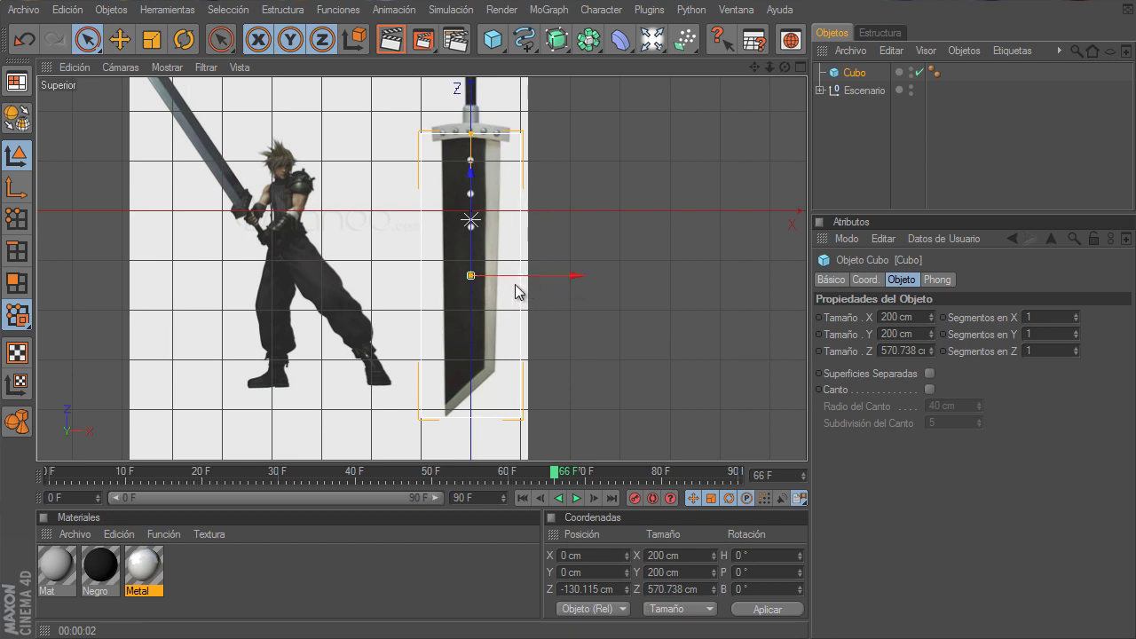
{"action": "left_click_drag", "start_coordinate": [524, 275], "coordinate": [599, 315]}
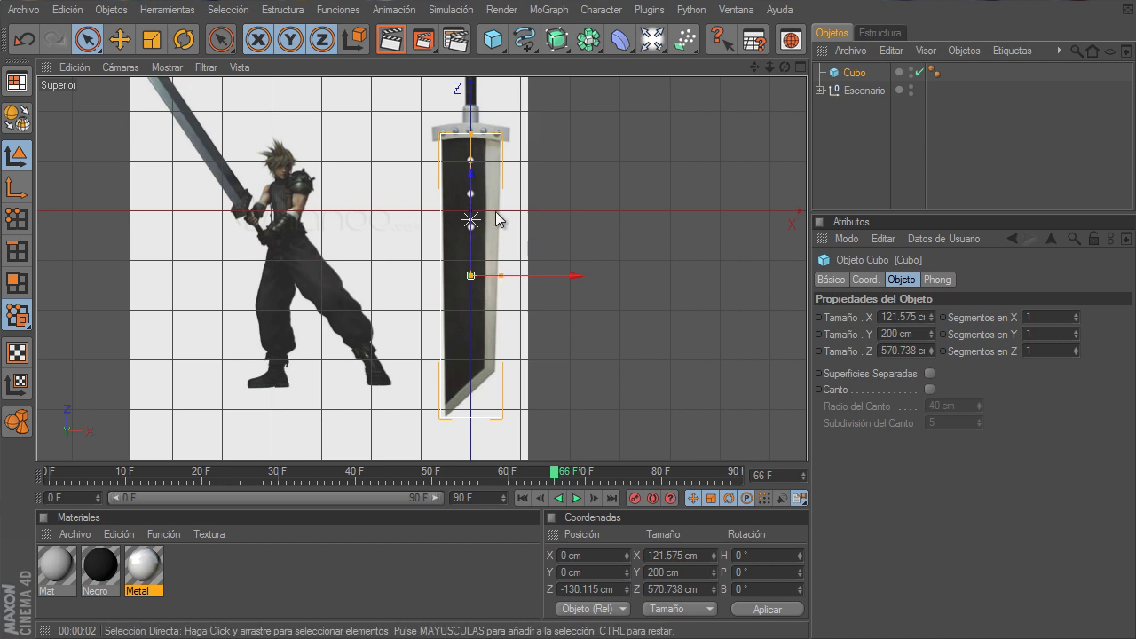
In a maximised Perspectiva view, give the blade box Tamaño Y 8 cm and Segmentos Y 2.
{"action": "left_click", "coordinate": [800, 67]}
{"action": "left_click", "coordinate": [414, 69]}
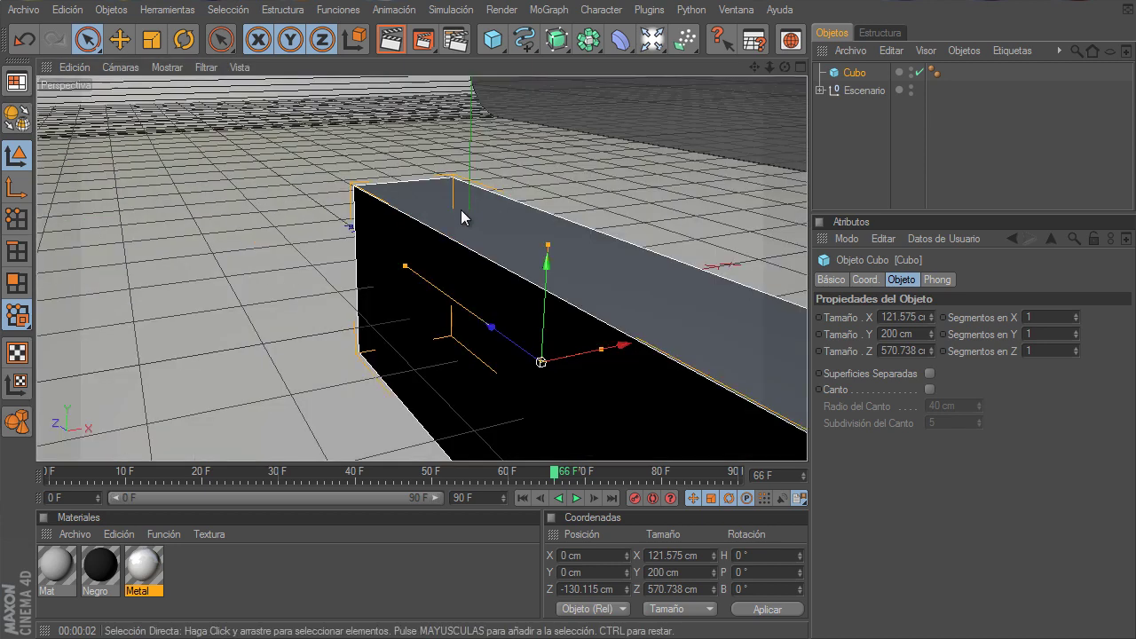
{"action": "mouse_move", "coordinate": [595, 296]}
{"action": "left_mouse_down", "text": "alt"}
{"action": "mouse_move", "coordinate": [607, 313]}
{"action": "mouse_move", "coordinate": [596, 325]}
{"action": "mouse_move", "coordinate": [654, 305]}
{"action": "mouse_move", "coordinate": [601, 322]}
{"action": "left_mouse_up", "text": "alt"}
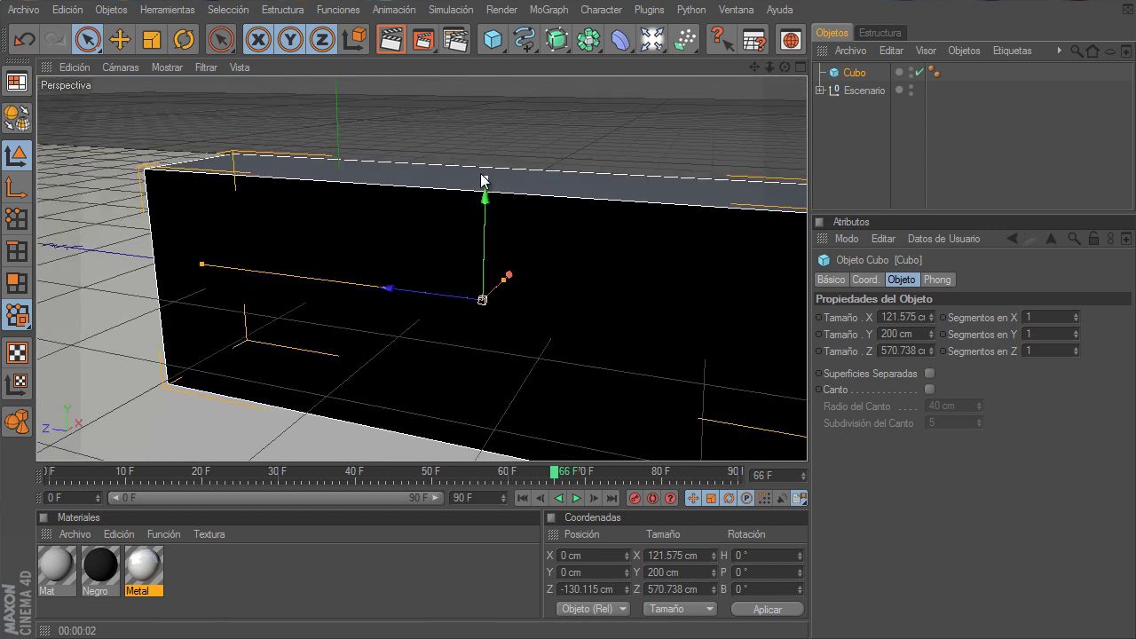
{"action": "left_click_drag", "start_coordinate": [482, 181], "coordinate": [600, 316]}
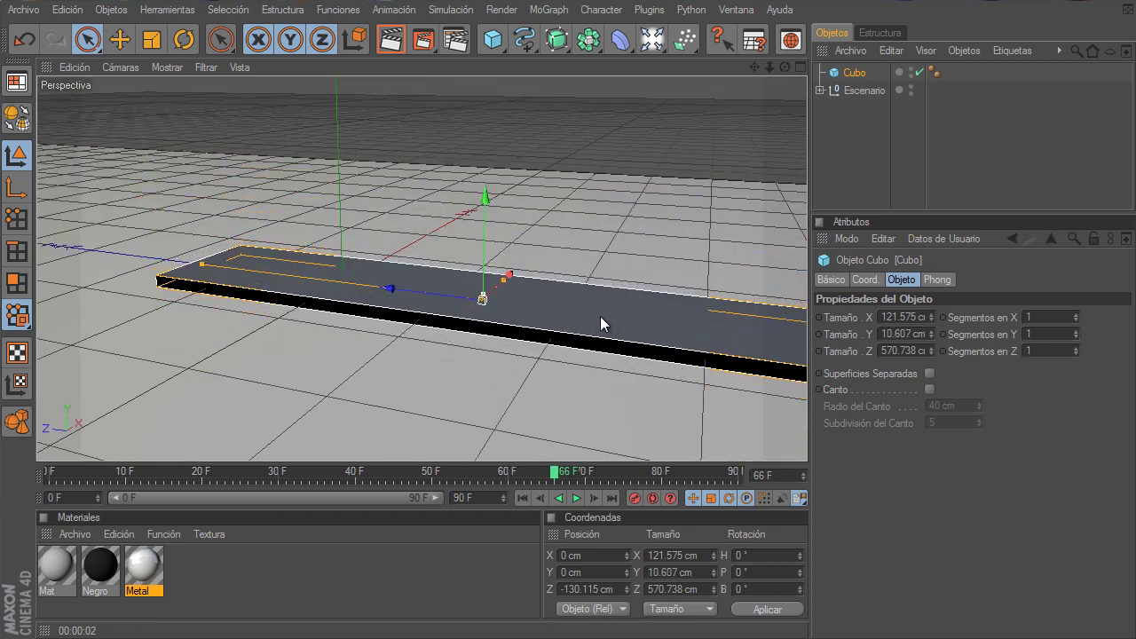
{"action": "left_click", "coordinate": [882, 334]}
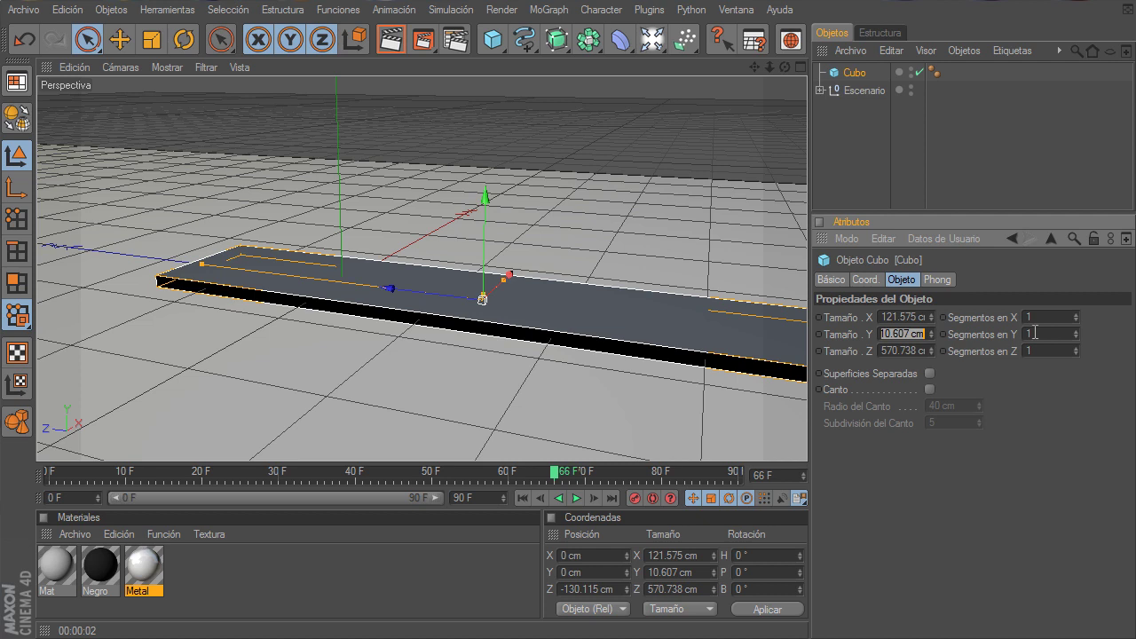
{"action": "type", "text": "8"}
{"action": "key", "text": "Return"}
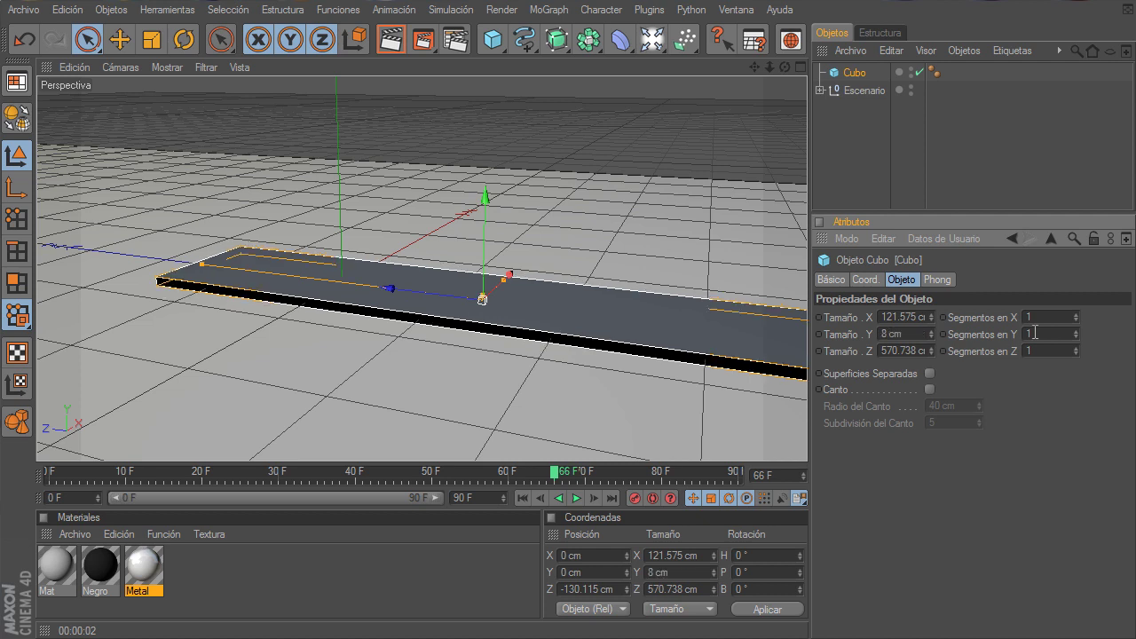
{"action": "mouse_move", "coordinate": [614, 258]}
{"action": "left_mouse_down", "text": "alt"}
{"action": "mouse_move", "coordinate": [609, 319]}
{"action": "mouse_move", "coordinate": [591, 322]}
{"action": "mouse_move", "coordinate": [617, 304]}
{"action": "mouse_move", "coordinate": [591, 317]}
{"action": "mouse_move", "coordinate": [602, 314]}
{"action": "left_mouse_up", "text": "alt"}
{"action": "left_click_drag", "start_coordinate": [529, 292], "coordinate": [612, 315], "text": "alt"}
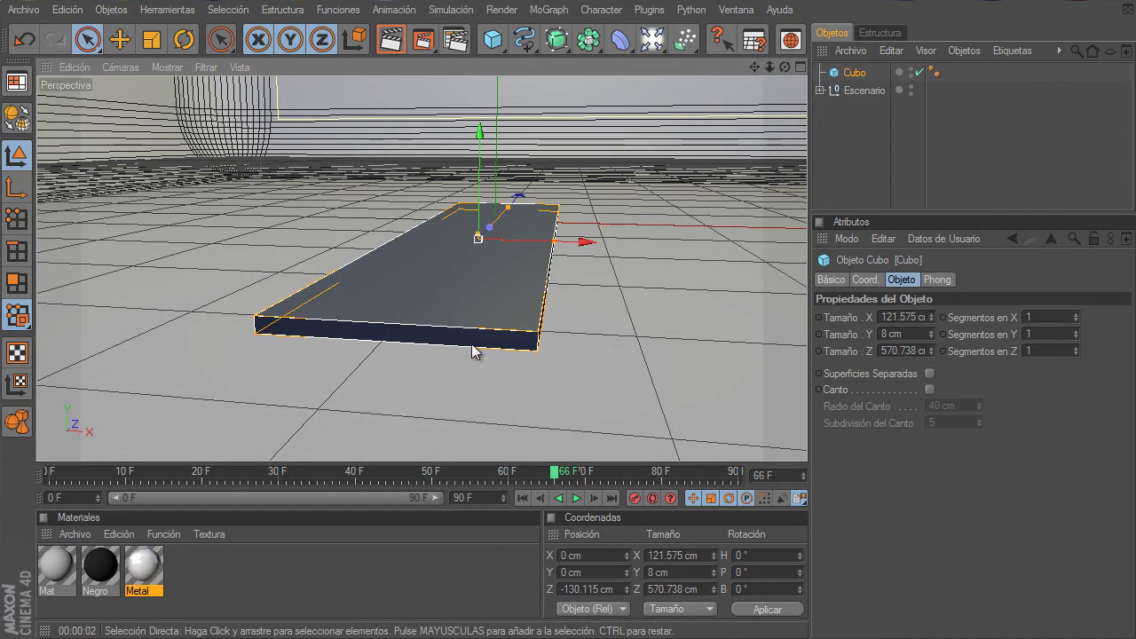
{"action": "left_click", "coordinate": [1075, 332]}
{"action": "mouse_move", "coordinate": [675, 306]}
{"action": "left_mouse_down", "text": "alt"}
{"action": "mouse_move", "coordinate": [632, 300]}
{"action": "mouse_move", "coordinate": [600, 315]}
{"action": "mouse_move", "coordinate": [636, 267]}
{"action": "left_mouse_up", "text": "alt"}
{"action": "left_click", "coordinate": [799, 67]}
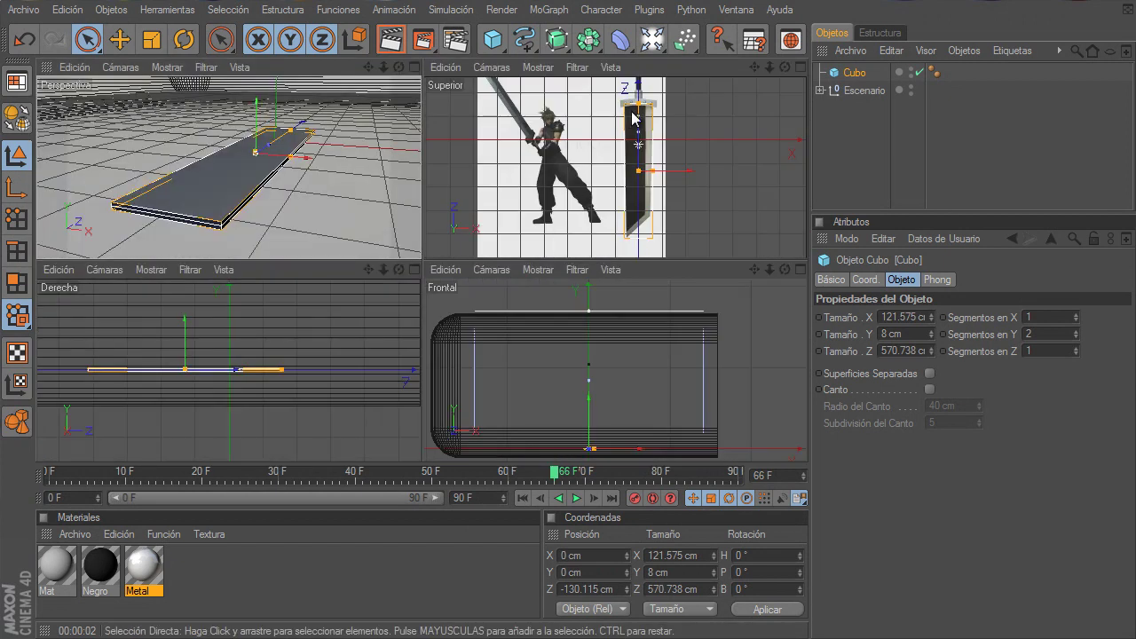
Maximise the top view, convert the slab to an editable polygon and switch to Points mode.
{"action": "left_click", "coordinate": [801, 67]}
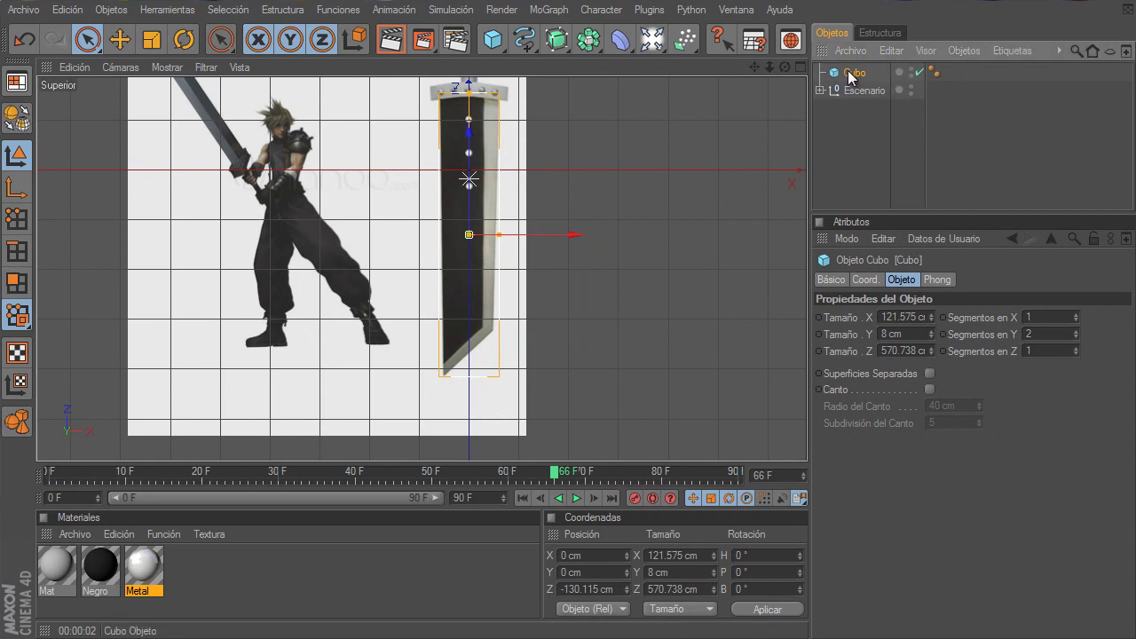
{"action": "left_click", "coordinate": [20, 115]}
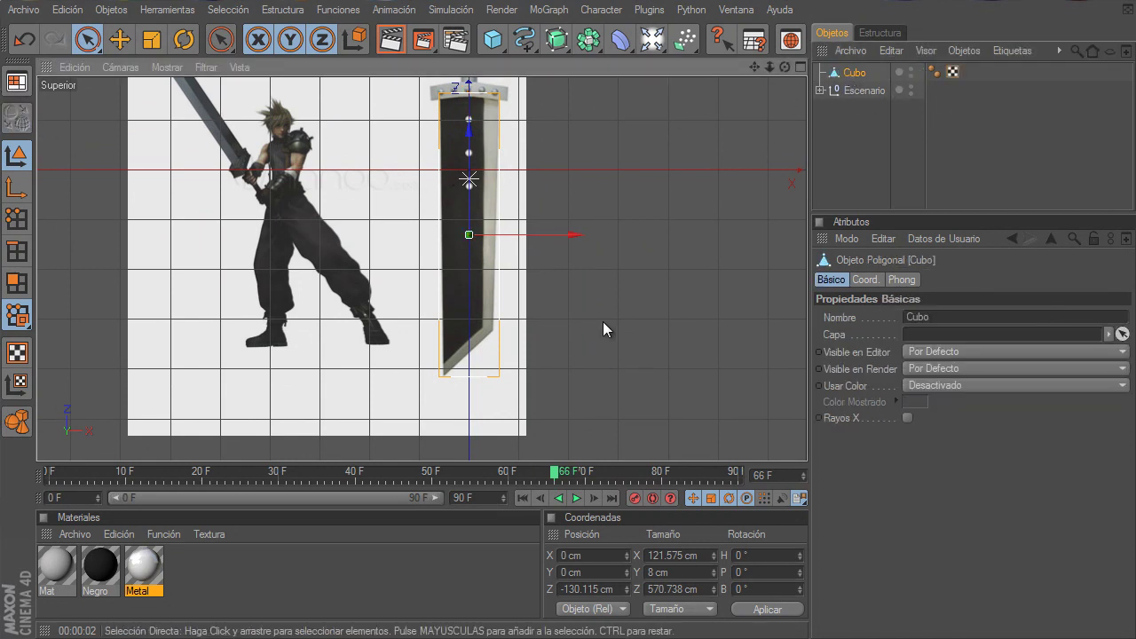
{"action": "left_click", "coordinate": [16, 218]}
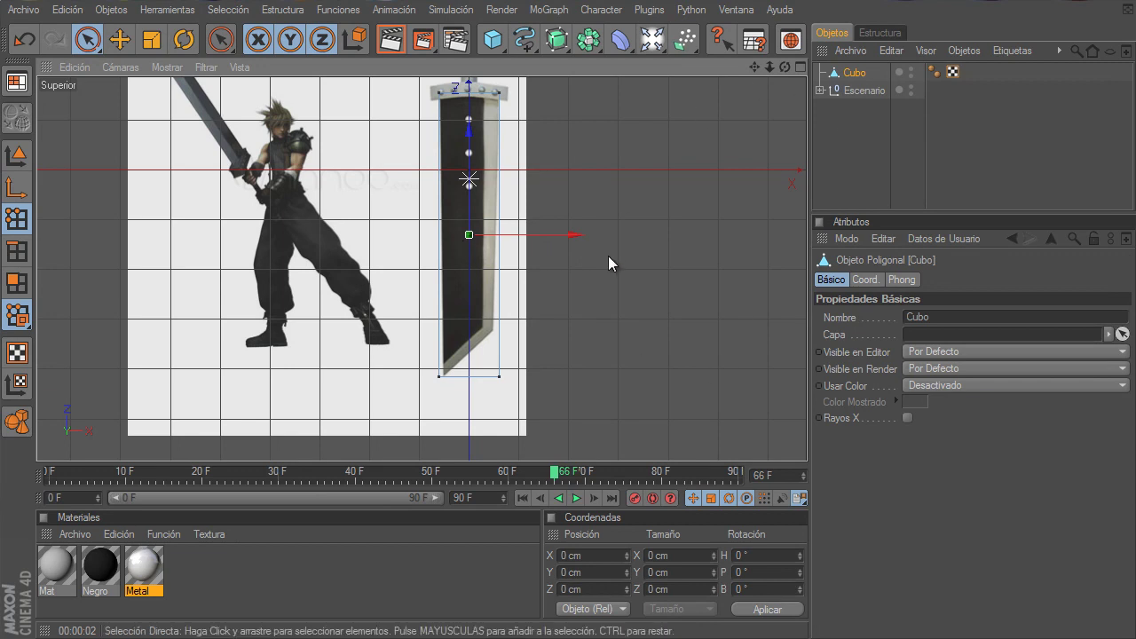
Zoom in on the blade tip and pick the Selección Directa tool.
{"action": "scroll", "coordinate": [608, 264], "scroll_direction": "up", "scroll_amount": 2}
{"action": "scroll", "coordinate": [543, 329], "scroll_direction": "up", "scroll_amount": 2}
{"action": "scroll", "coordinate": [634, 329], "scroll_direction": "up", "scroll_amount": 1}
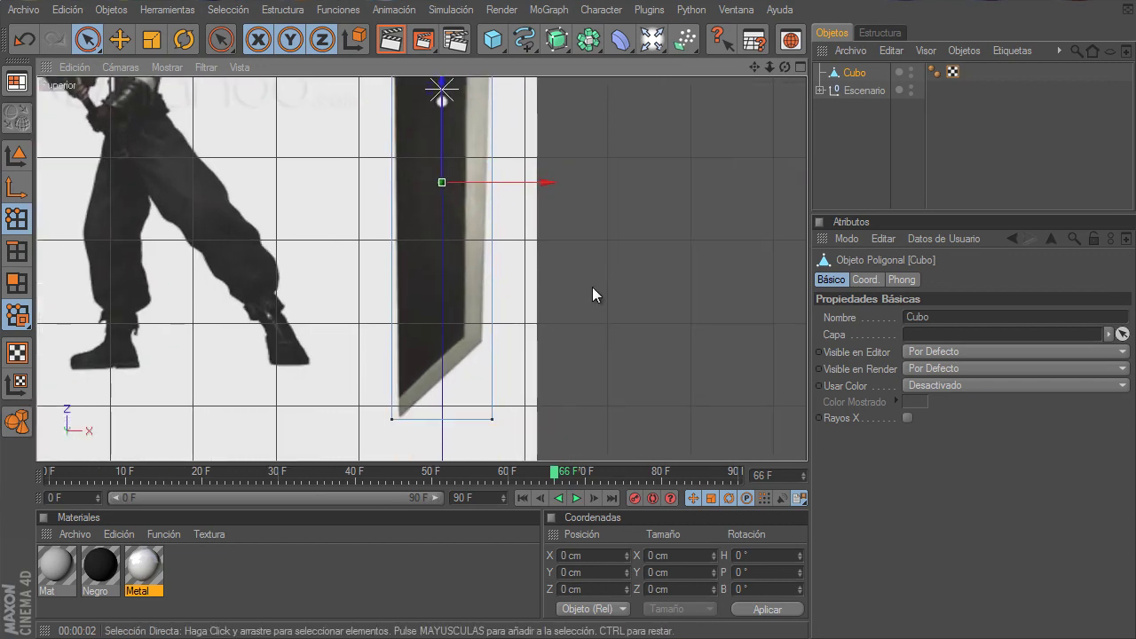
{"action": "scroll", "coordinate": [496, 326], "scroll_direction": "up", "scroll_amount": 1}
{"action": "scroll", "coordinate": [636, 315], "scroll_direction": "up", "scroll_amount": 1}
{"action": "scroll", "coordinate": [475, 337], "scroll_direction": "up", "scroll_amount": 1}
{"action": "scroll", "coordinate": [600, 313], "scroll_direction": "up", "scroll_amount": 1}
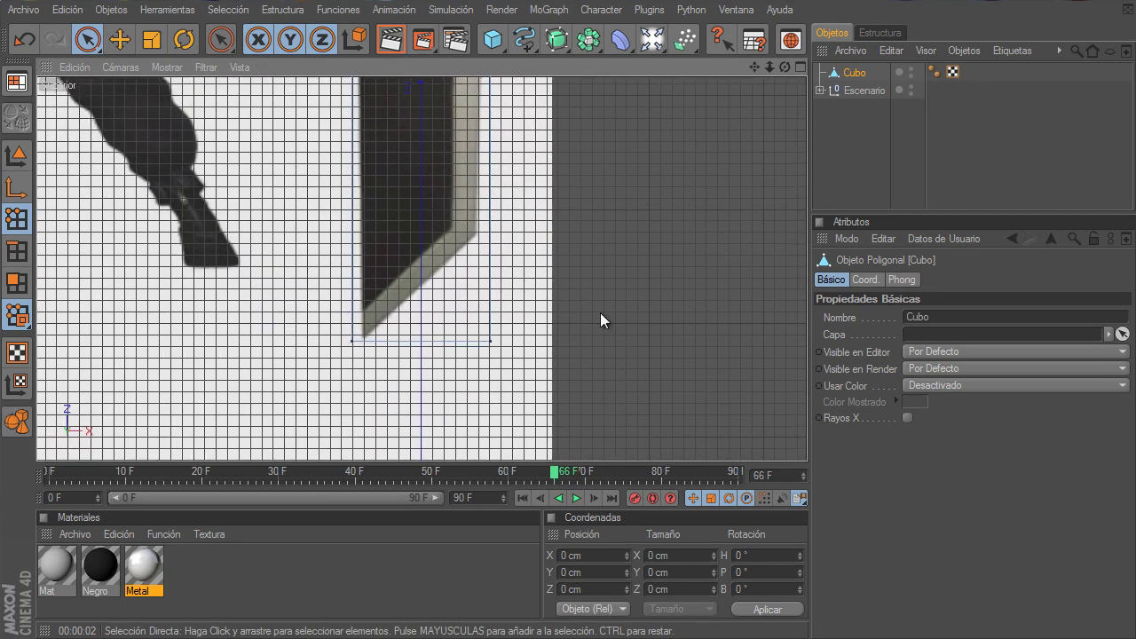
{"action": "scroll", "coordinate": [608, 317], "scroll_direction": "up", "scroll_amount": 4}
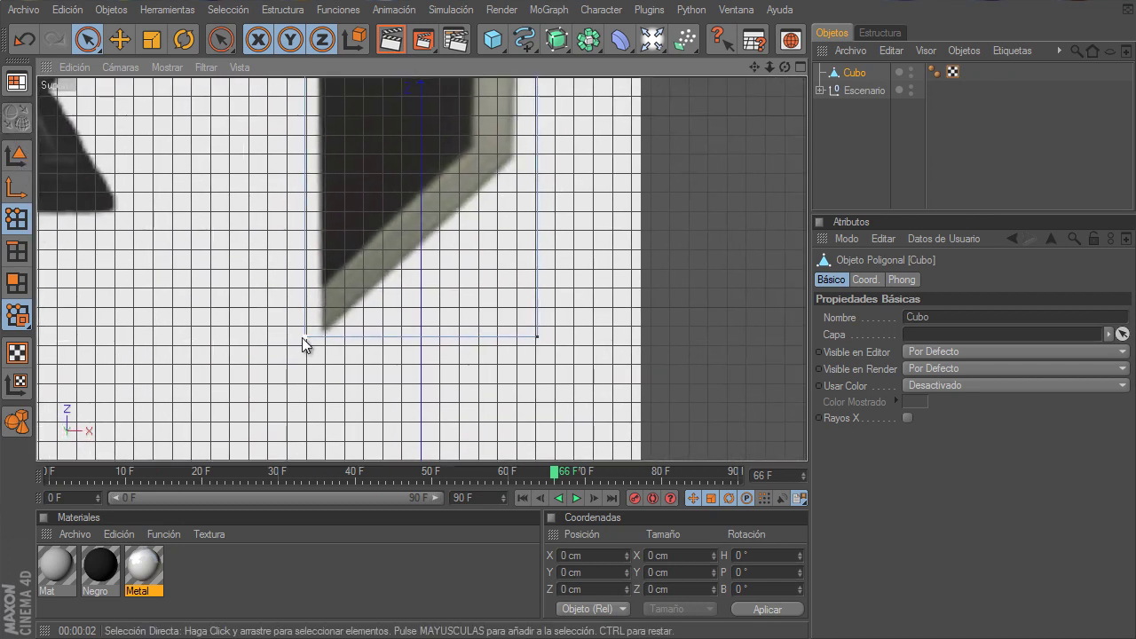
{"action": "left_click", "coordinate": [87, 41]}
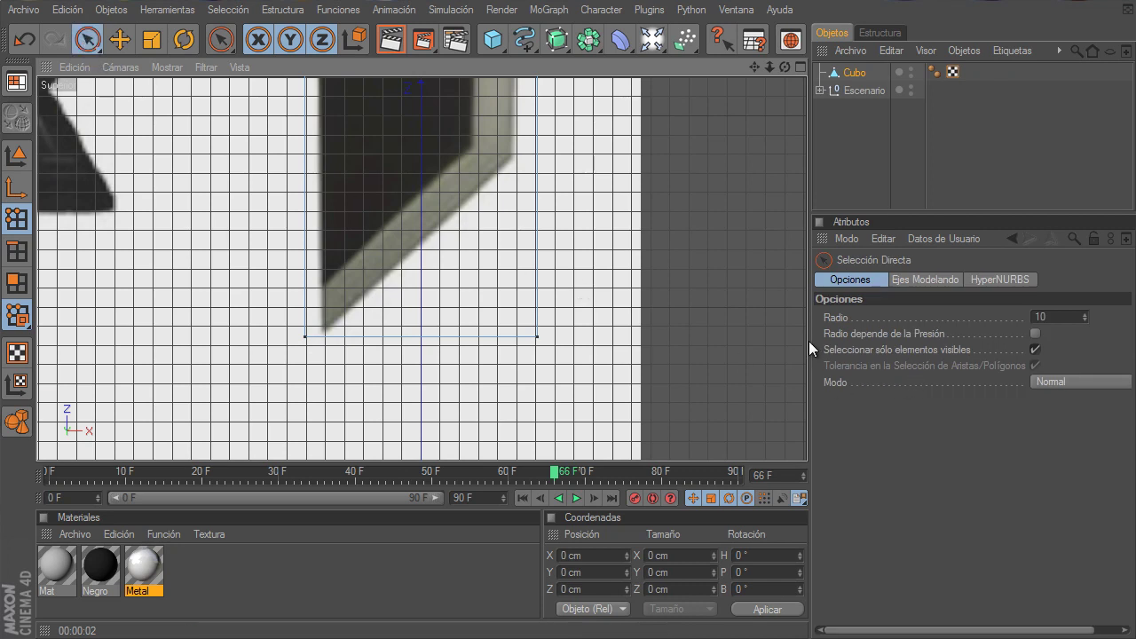
Allow selecting hidden points and move the bottom-left corner point onto the tip edge.
{"action": "left_click", "coordinate": [883, 349]}
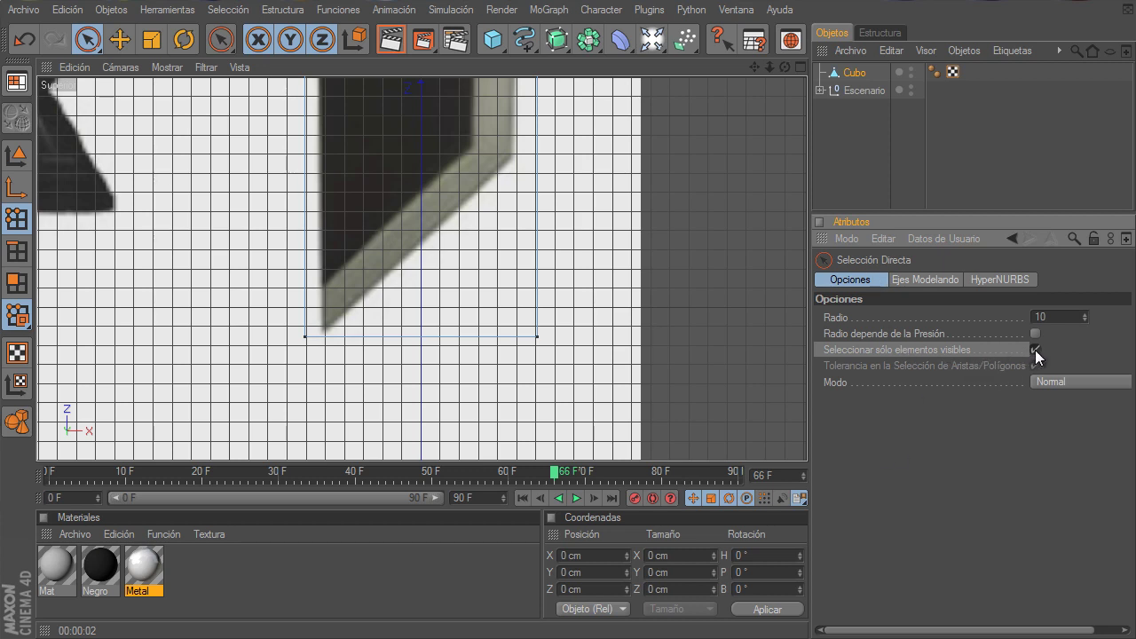
{"action": "left_click", "coordinate": [303, 344]}
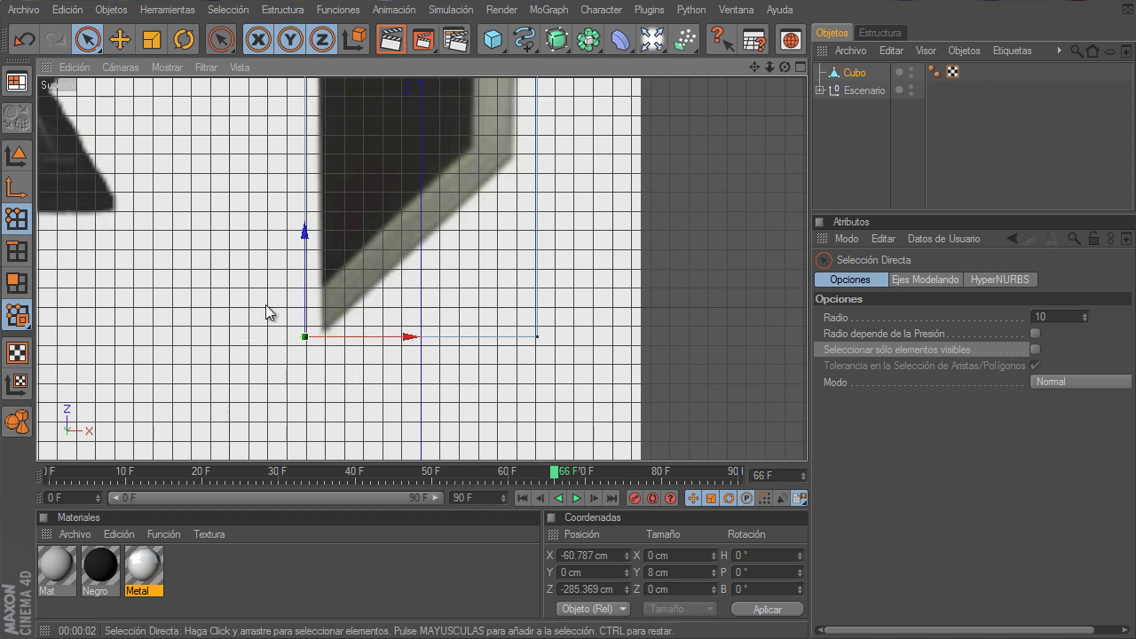
{"action": "left_click_drag", "start_coordinate": [364, 338], "coordinate": [602, 316]}
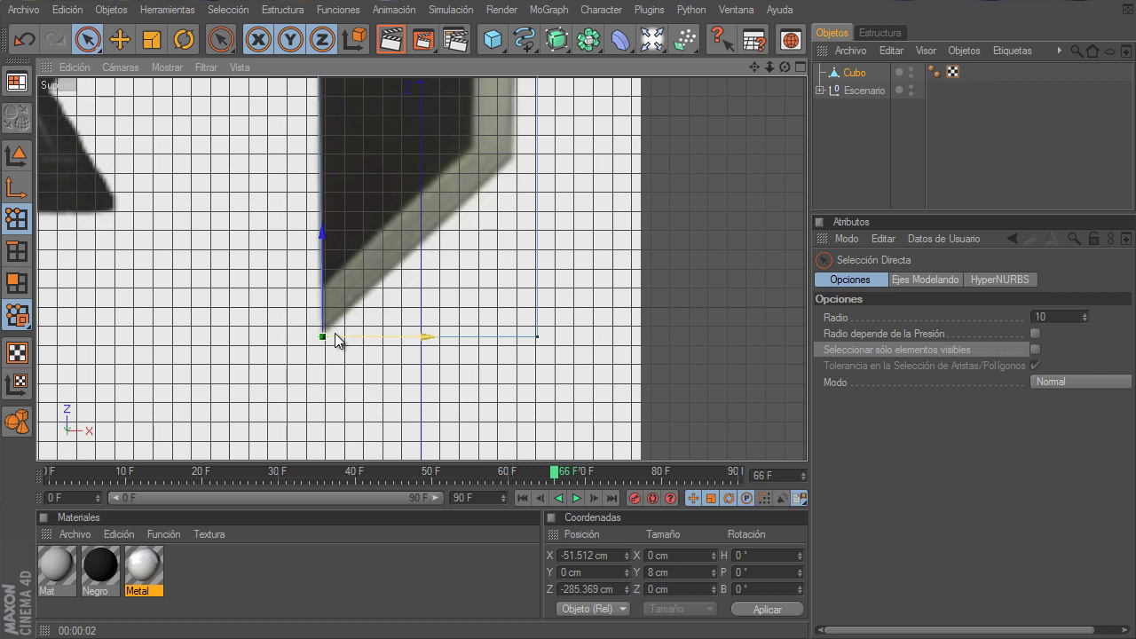
{"action": "left_click_drag", "start_coordinate": [324, 293], "coordinate": [600, 314]}
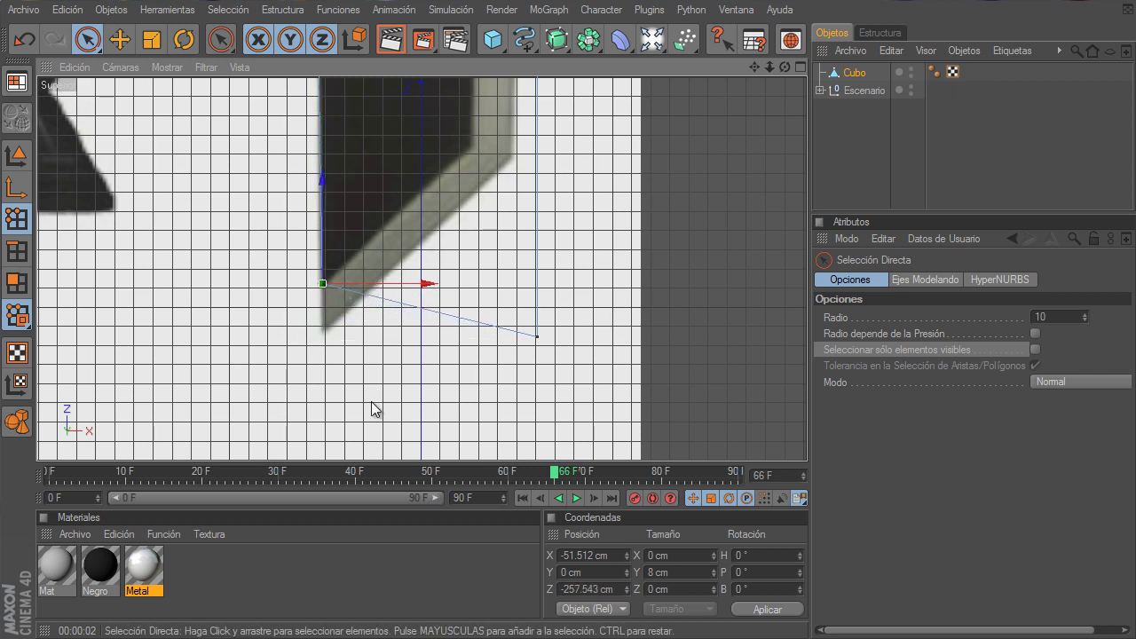
{"action": "scroll", "coordinate": [600, 322], "scroll_direction": "up", "scroll_amount": 3}
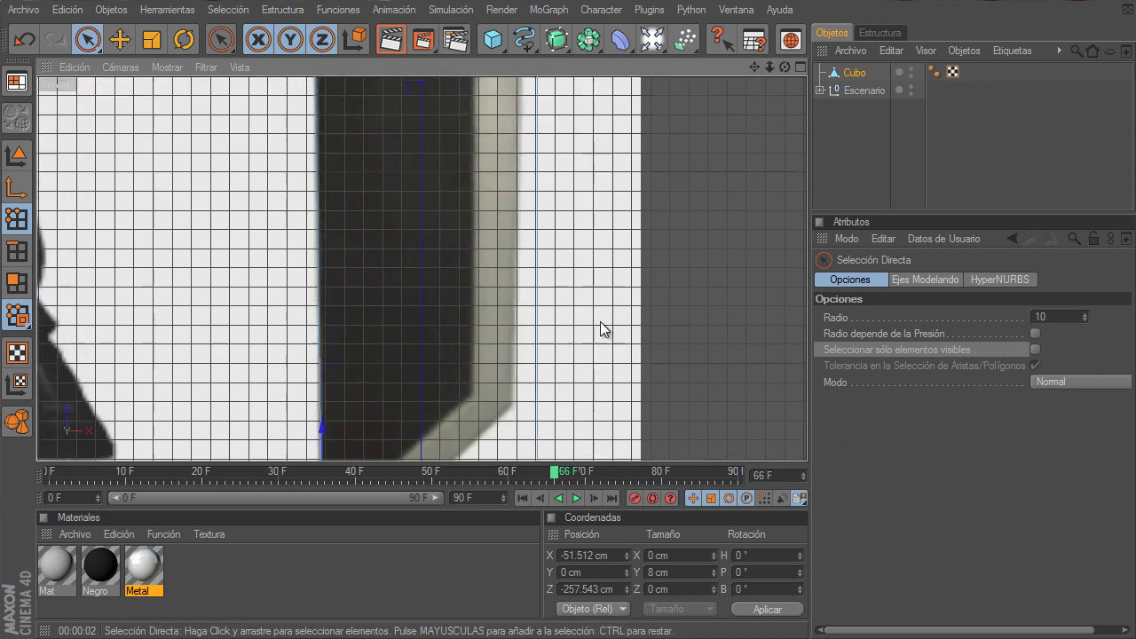
{"action": "scroll", "coordinate": [602, 308], "scroll_direction": "down", "scroll_amount": 3}
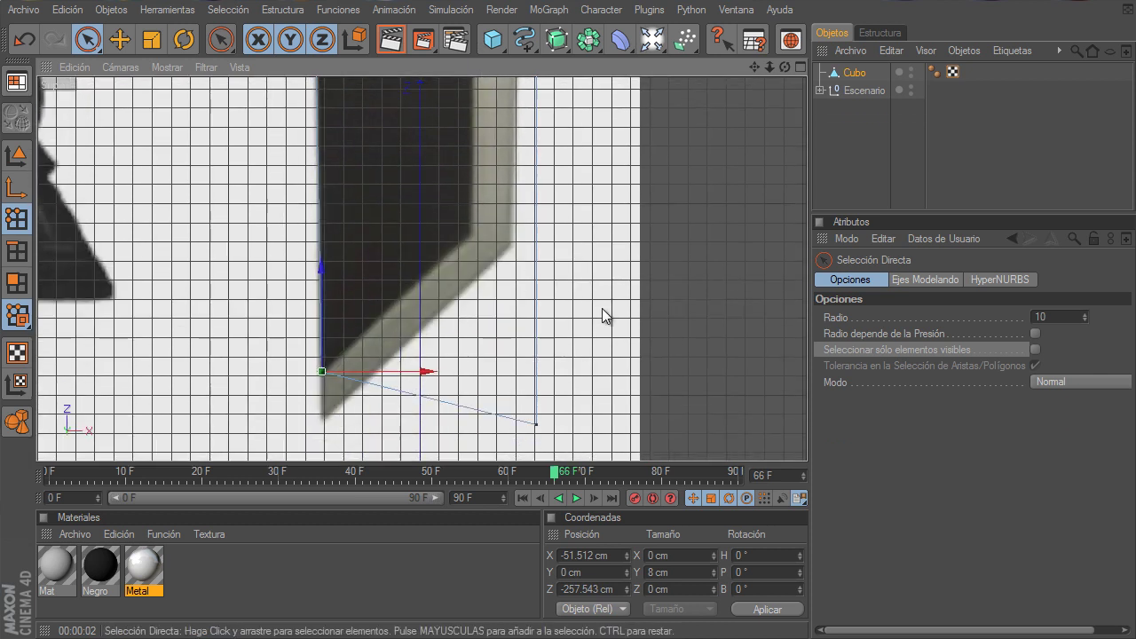
{"action": "middle_click_drag", "start_coordinate": [600, 322], "coordinate": [600, 324]}
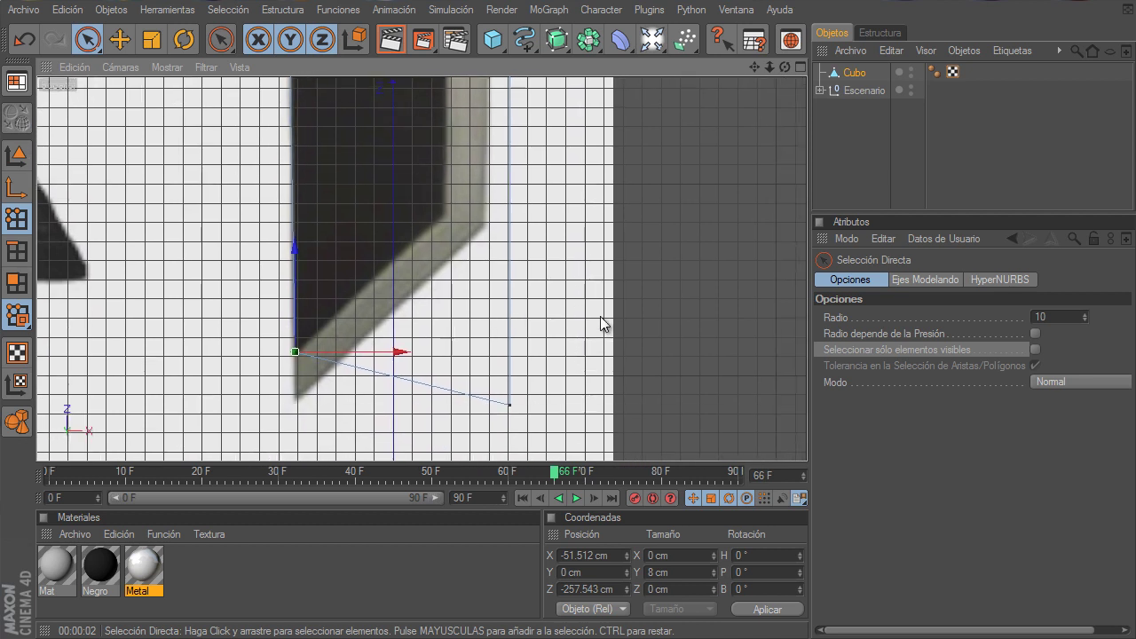
Raise the bottom-right corner point to the slanted tip and move it along Z to the reference.
{"action": "left_click", "coordinate": [509, 404]}
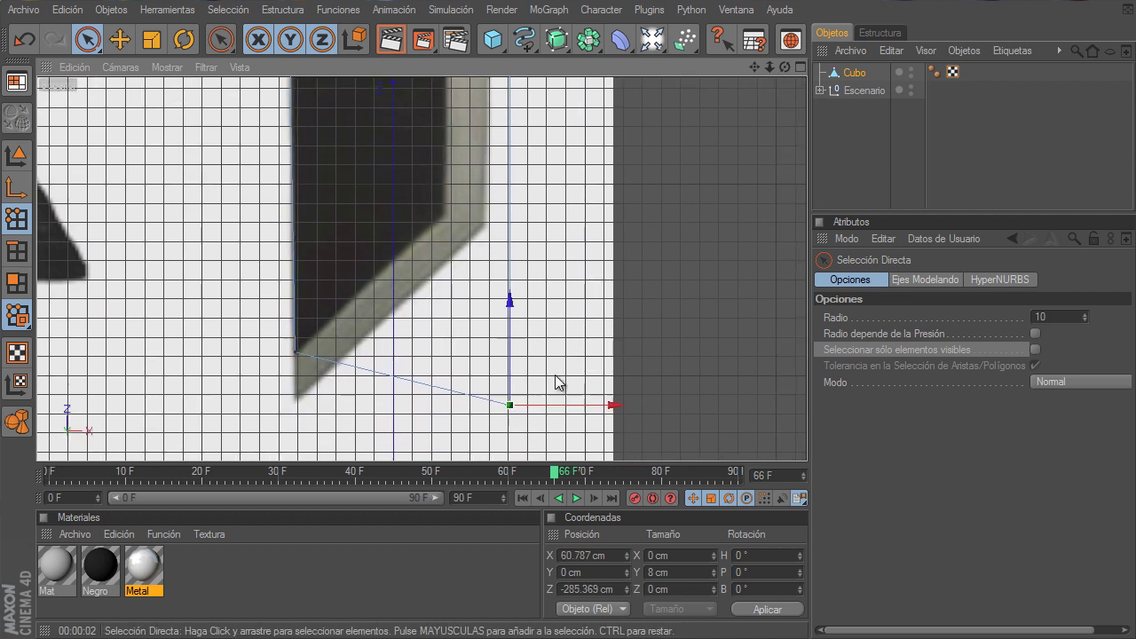
{"action": "middle_click_drag", "start_coordinate": [555, 375], "coordinate": [548, 369]}
{"action": "left_click_drag", "start_coordinate": [503, 368], "coordinate": [601, 319]}
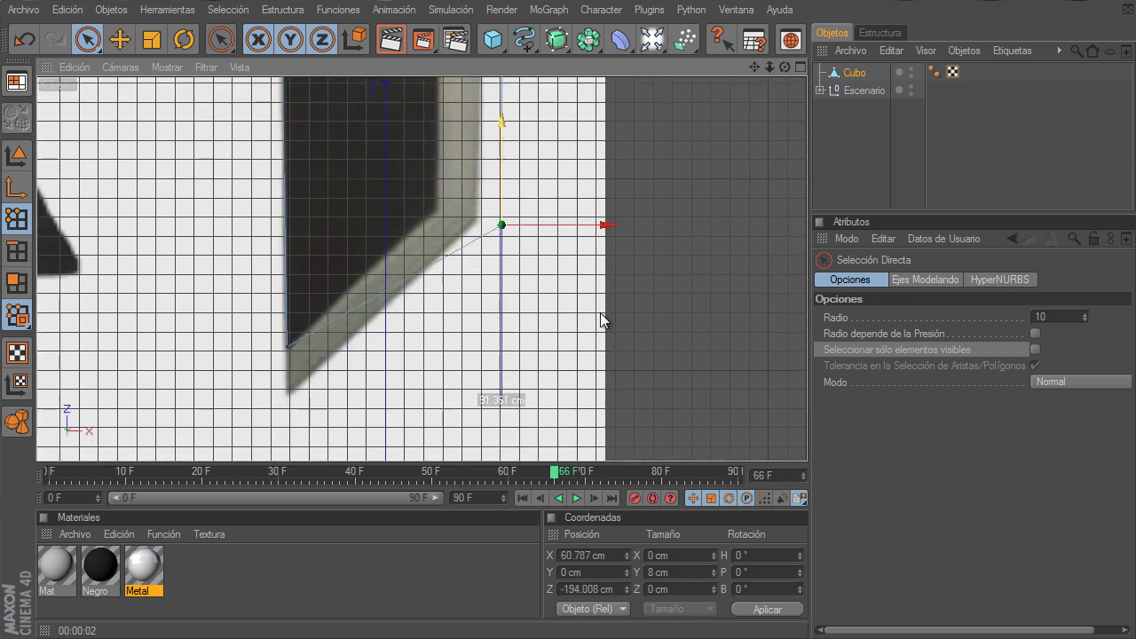
{"action": "left_click_drag", "start_coordinate": [568, 213], "coordinate": [502, 205]}
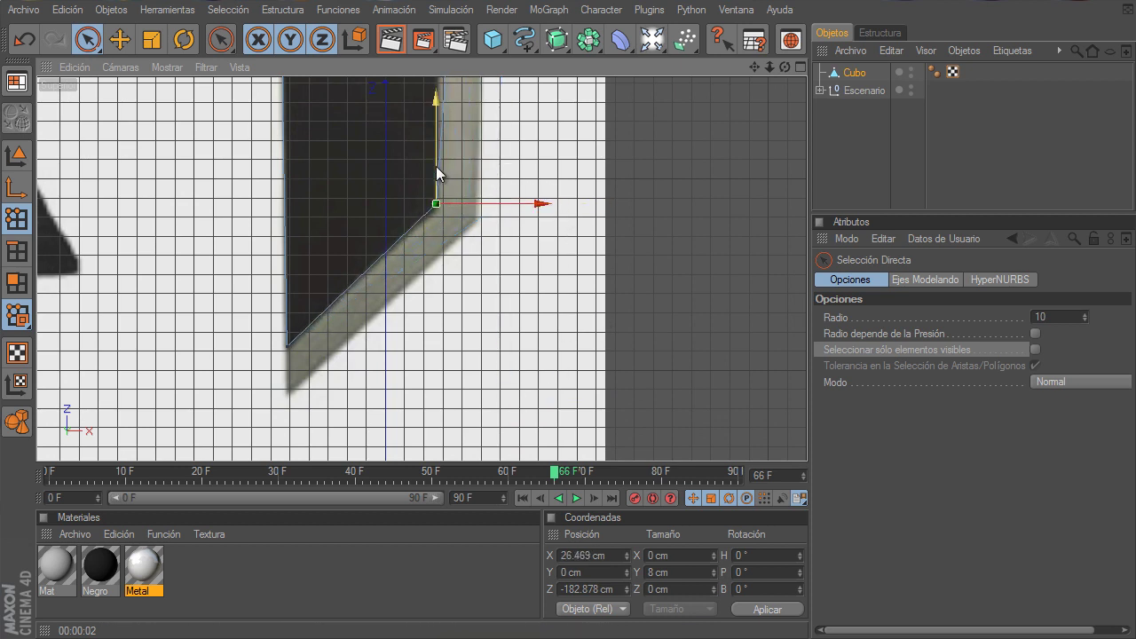
{"action": "left_click_drag", "start_coordinate": [436, 165], "coordinate": [600, 316]}
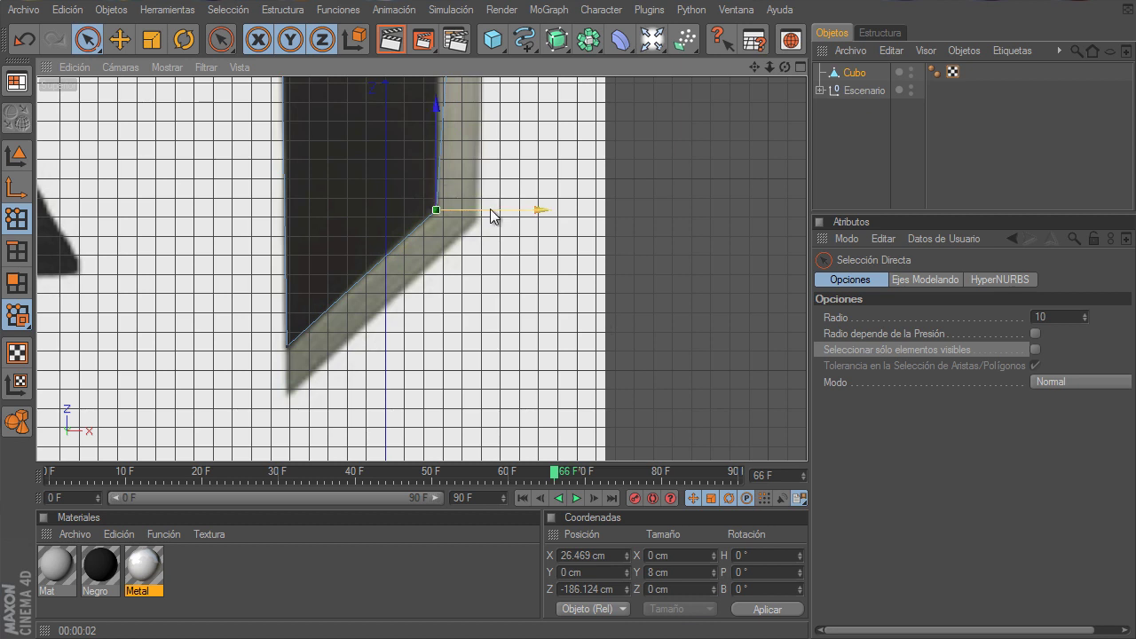
{"action": "scroll", "coordinate": [604, 325], "scroll_direction": "down", "scroll_amount": 3}
{"action": "scroll", "coordinate": [560, 114], "scroll_direction": "down", "scroll_amount": 2}
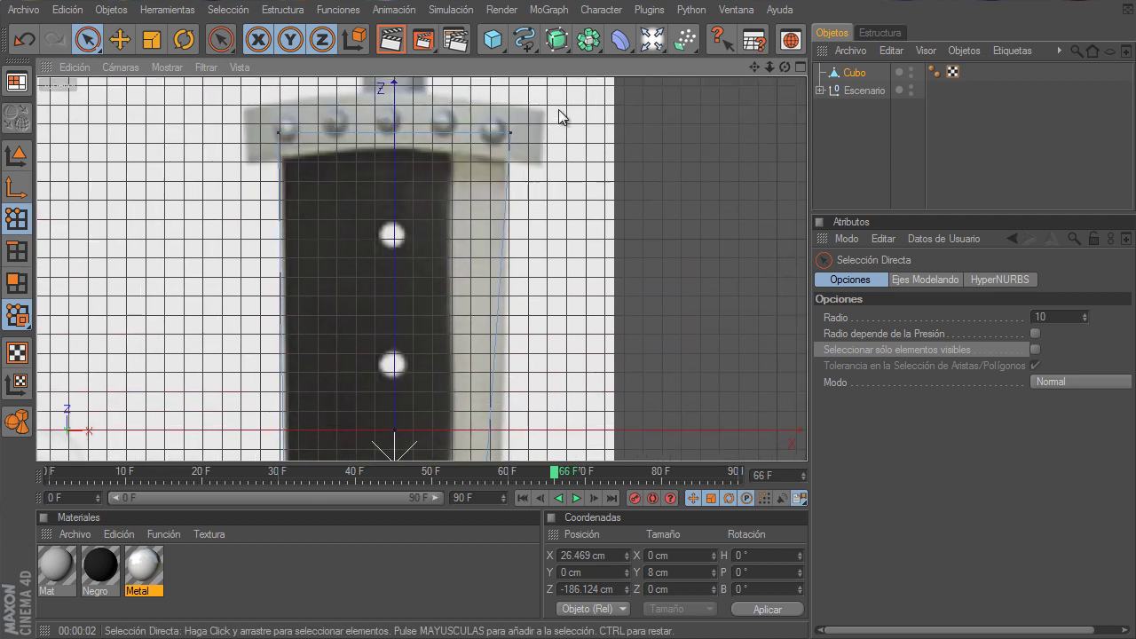
Pull the top-right corner point inward along X onto the reference blade edge and review the tip.
{"action": "left_click", "coordinate": [506, 153]}
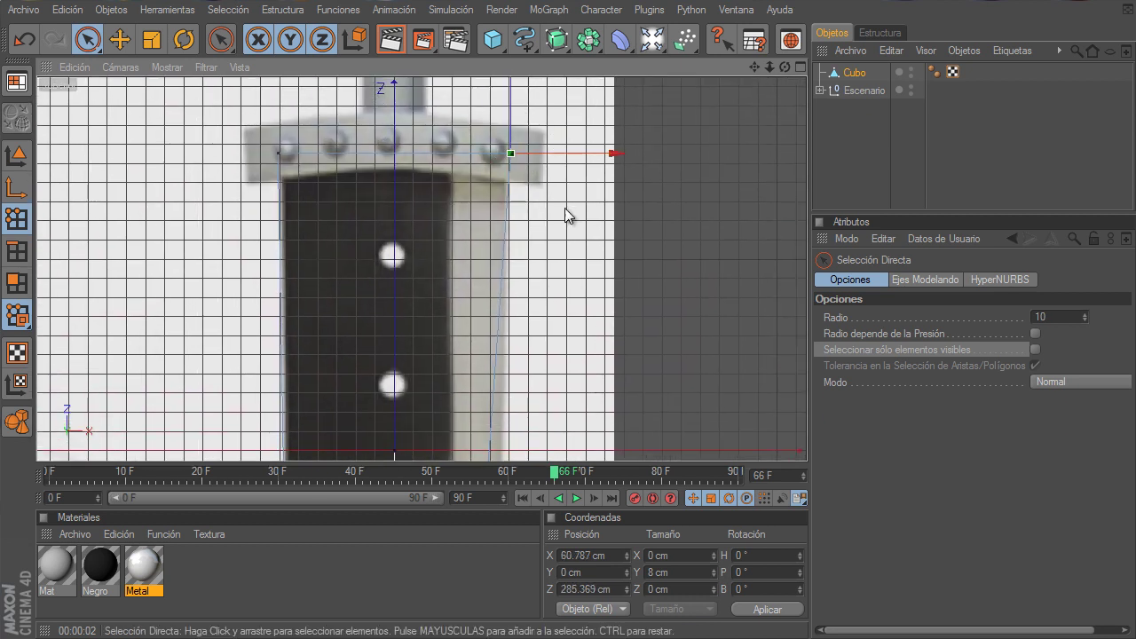
{"action": "left_click_drag", "start_coordinate": [568, 216], "coordinate": [500, 152]}
{"action": "left_click_drag", "start_coordinate": [597, 322], "coordinate": [601, 322]}
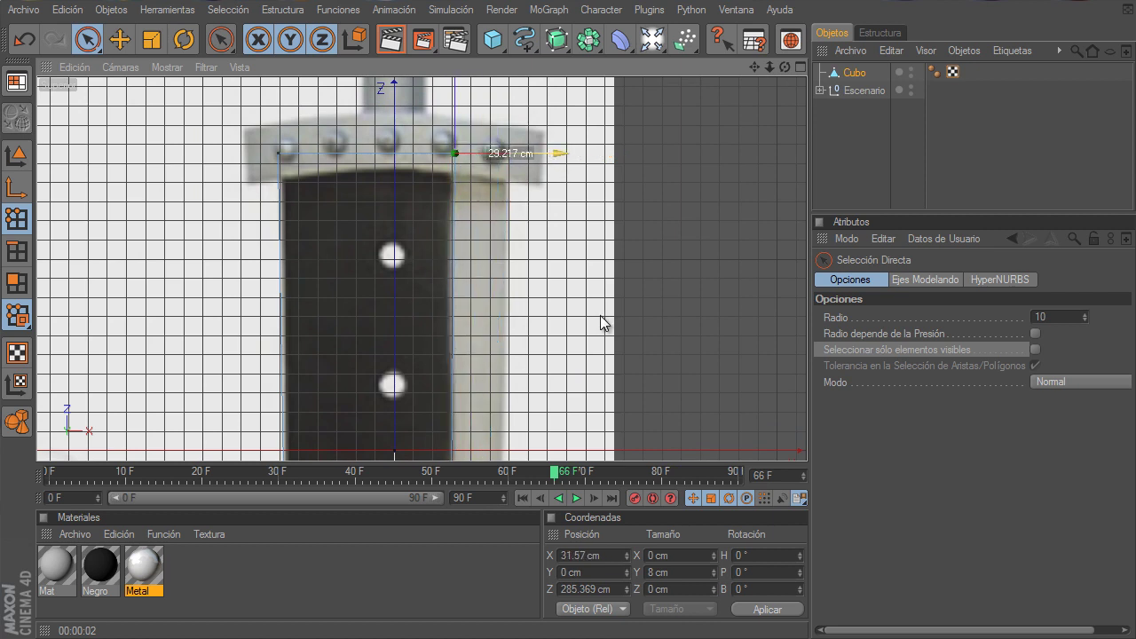
{"action": "middle_click_drag", "start_coordinate": [550, 208], "coordinate": [600, 322], "text": "alt"}
{"action": "mouse_move", "coordinate": [600, 315]}
{"action": "left_mouse_down"}
{"action": "mouse_move", "coordinate": [515, 261]}
{"action": "mouse_move", "coordinate": [601, 322]}
{"action": "left_mouse_up"}
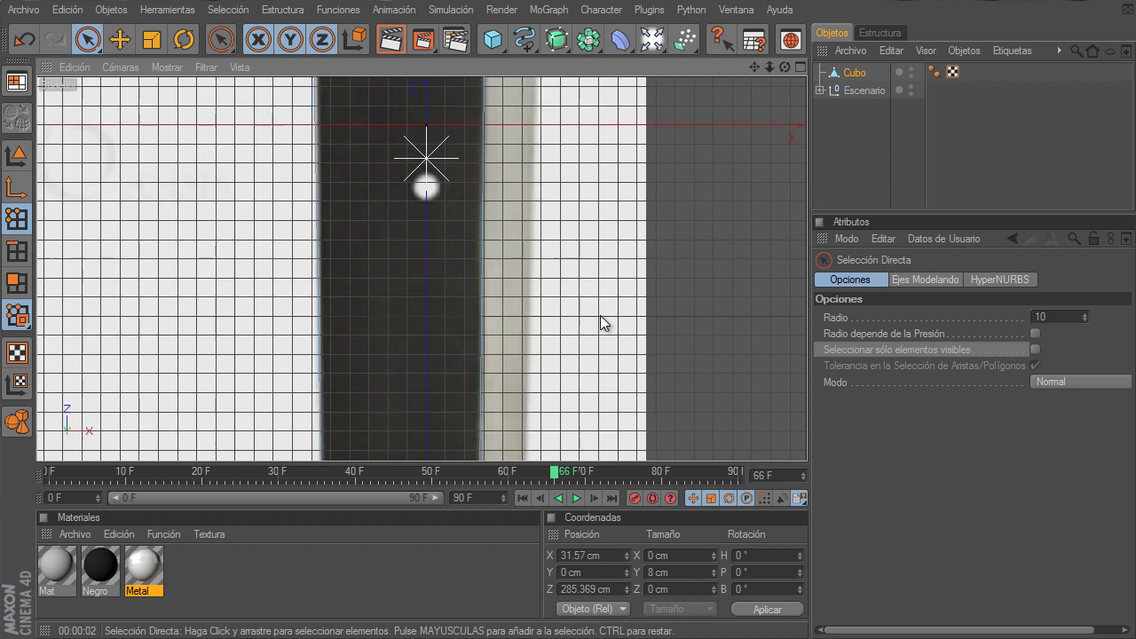
{"action": "type", "text": "11111111"}
{"action": "left_click_drag", "start_coordinate": [450, 360], "coordinate": [379, 361]}
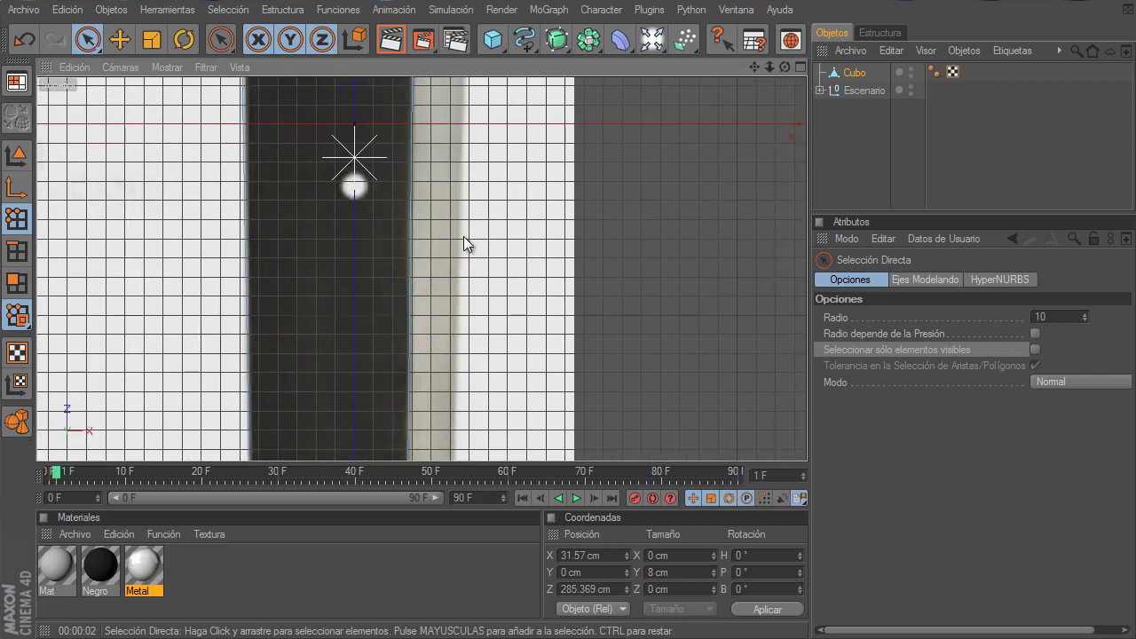
{"action": "left_click_drag", "start_coordinate": [418, 182], "coordinate": [417, 60]}
{"action": "mouse_move", "coordinate": [419, 109]}
{"action": "left_mouse_down"}
{"action": "mouse_move", "coordinate": [601, 338]}
{"action": "mouse_move", "coordinate": [600, 310]}
{"action": "left_mouse_up"}
{"action": "scroll", "coordinate": [601, 316], "scroll_direction": "down", "scroll_amount": 5}
{"action": "scroll", "coordinate": [600, 316], "scroll_direction": "up", "scroll_amount": 2}
{"action": "left_click_drag", "start_coordinate": [598, 315], "coordinate": [595, 272]}
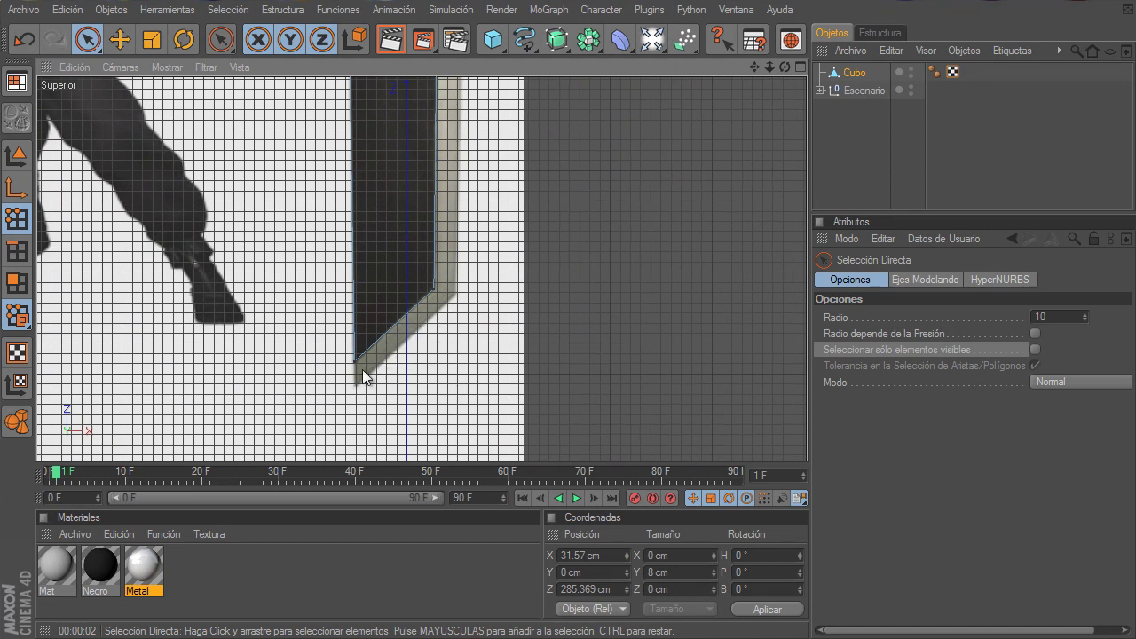
{"action": "left_click_drag", "start_coordinate": [413, 338], "coordinate": [343, 369]}
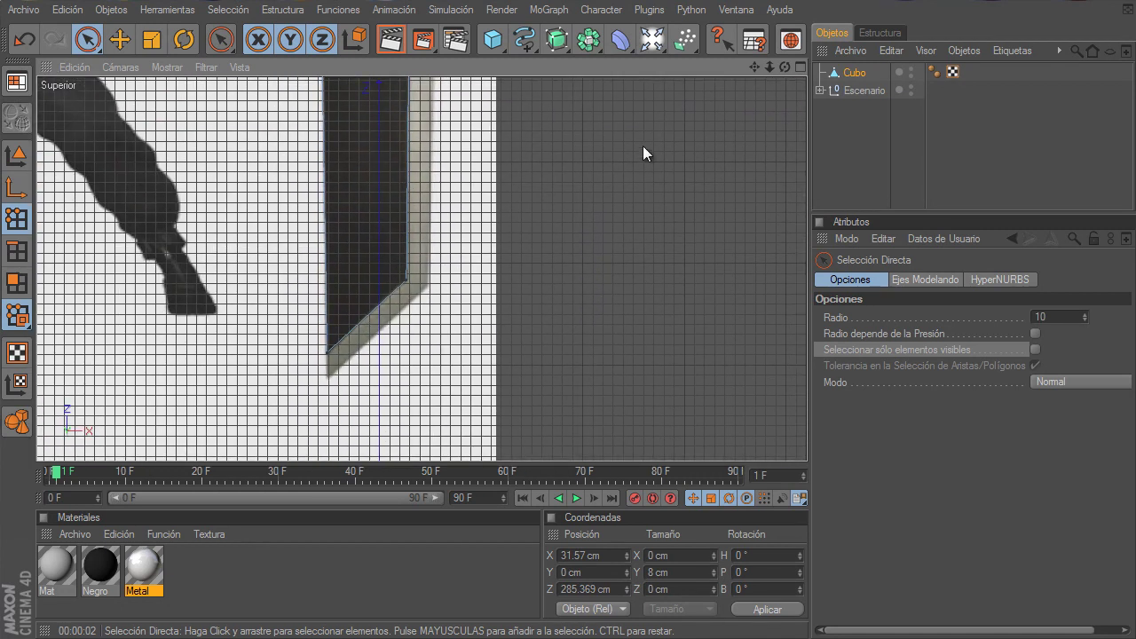
{"action": "left_click", "coordinate": [800, 68]}
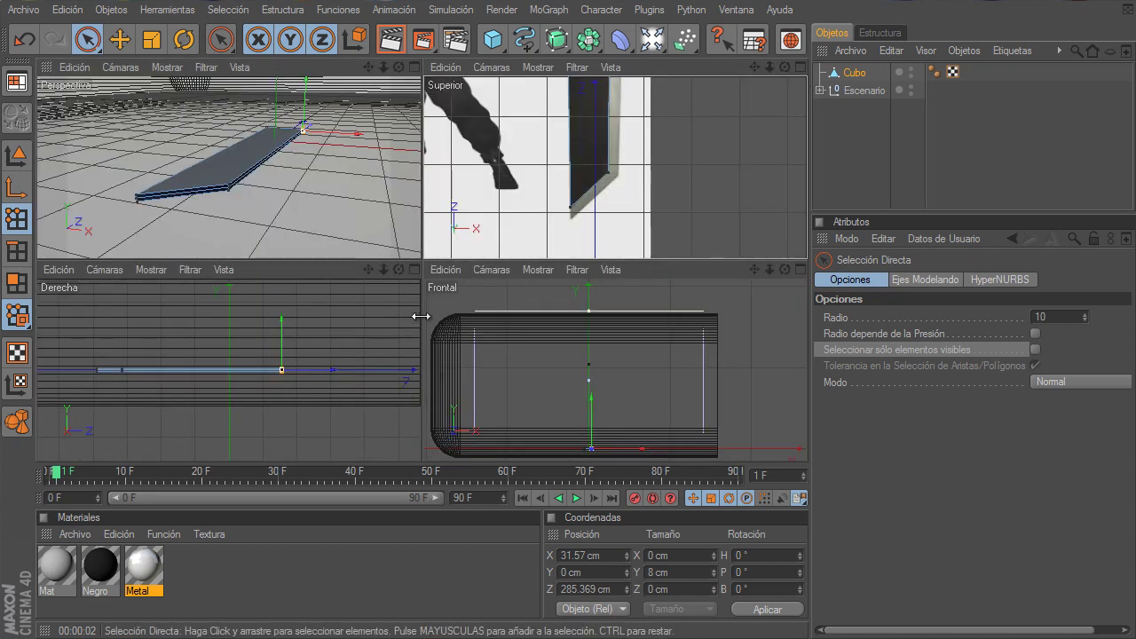
Enable 'Seleccionar sólo elementos visibles' and select the blade's near corner point in Perspectiva.
{"action": "left_click", "coordinate": [416, 67]}
{"action": "mouse_move", "coordinate": [461, 333]}
{"action": "left_mouse_down", "text": "alt"}
{"action": "mouse_move", "coordinate": [600, 293]}
{"action": "mouse_move", "coordinate": [528, 345]}
{"action": "left_mouse_up", "text": "alt"}
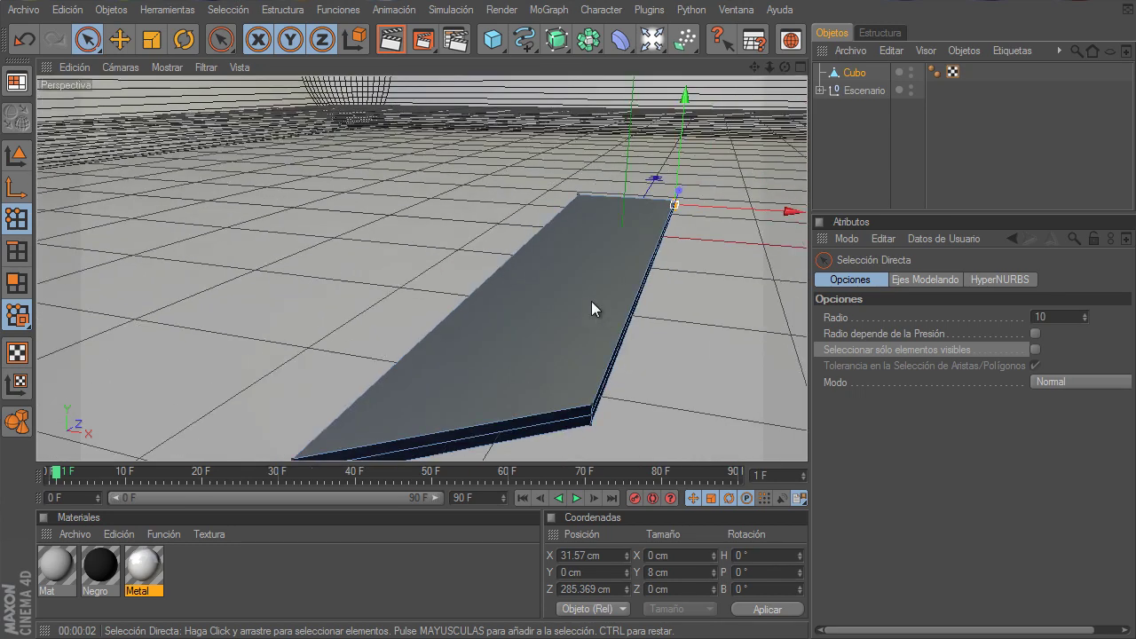
{"action": "left_click", "coordinate": [231, 325]}
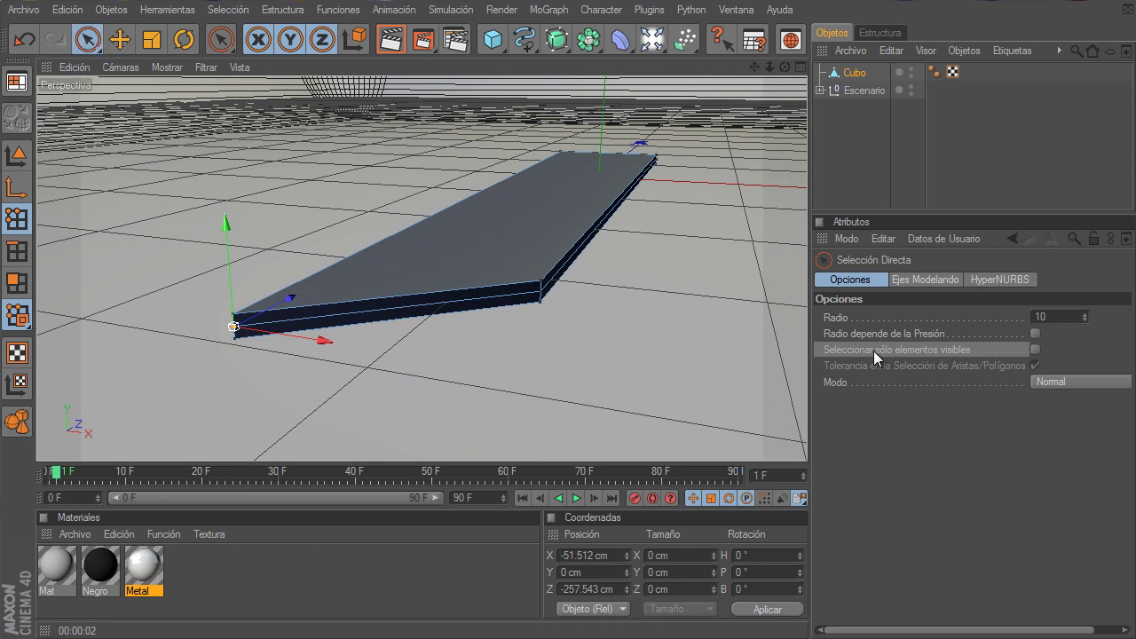
{"action": "left_click", "coordinate": [1036, 350]}
{"action": "left_click", "coordinate": [417, 366]}
{"action": "left_click", "coordinate": [354, 318]}
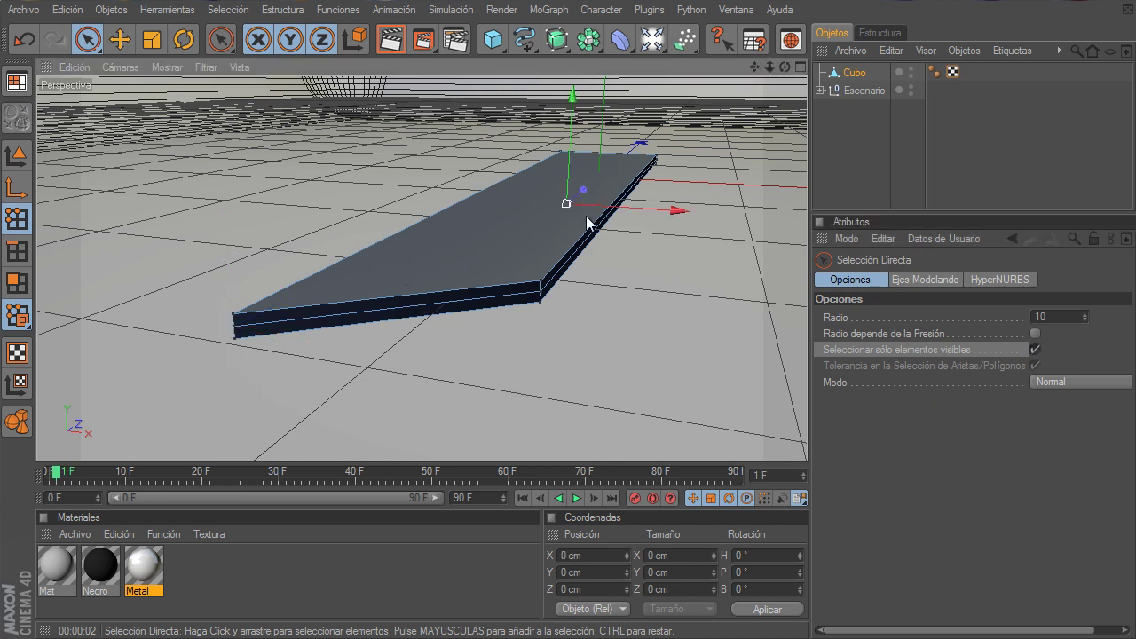
{"action": "left_click", "coordinate": [234, 328]}
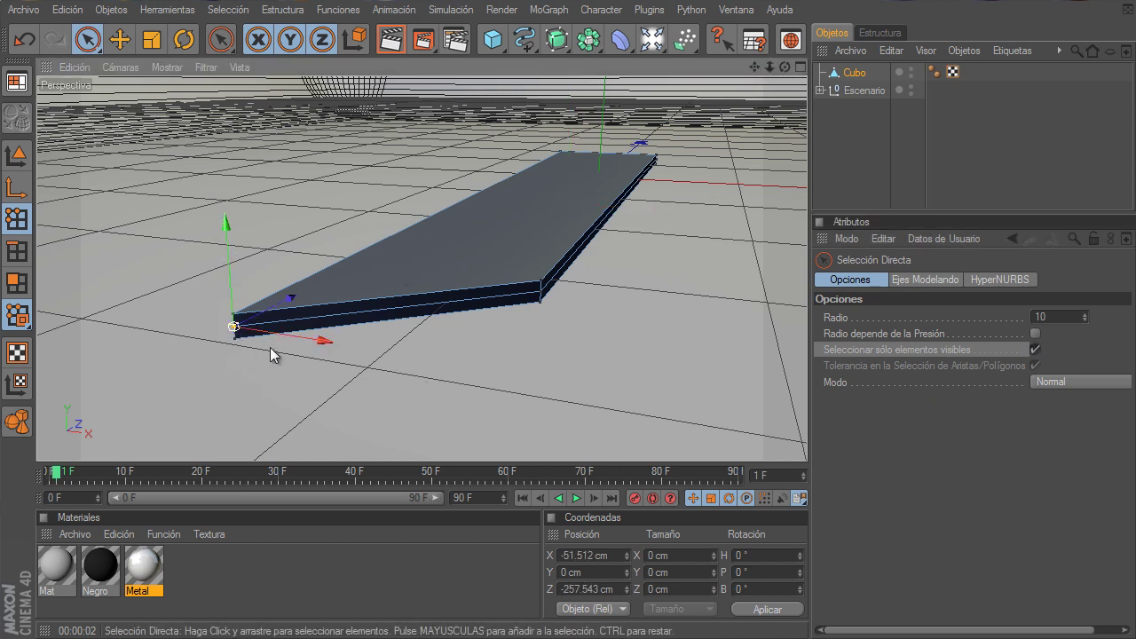
Drag the tip corner about 28 cm along Z to near -284.6 cm, then select the slant's starting point.
{"action": "left_click", "coordinate": [800, 67]}
{"action": "left_click", "coordinate": [798, 68]}
{"action": "left_click_drag", "start_coordinate": [328, 258], "coordinate": [601, 315]}
{"action": "left_click", "coordinate": [799, 67]}
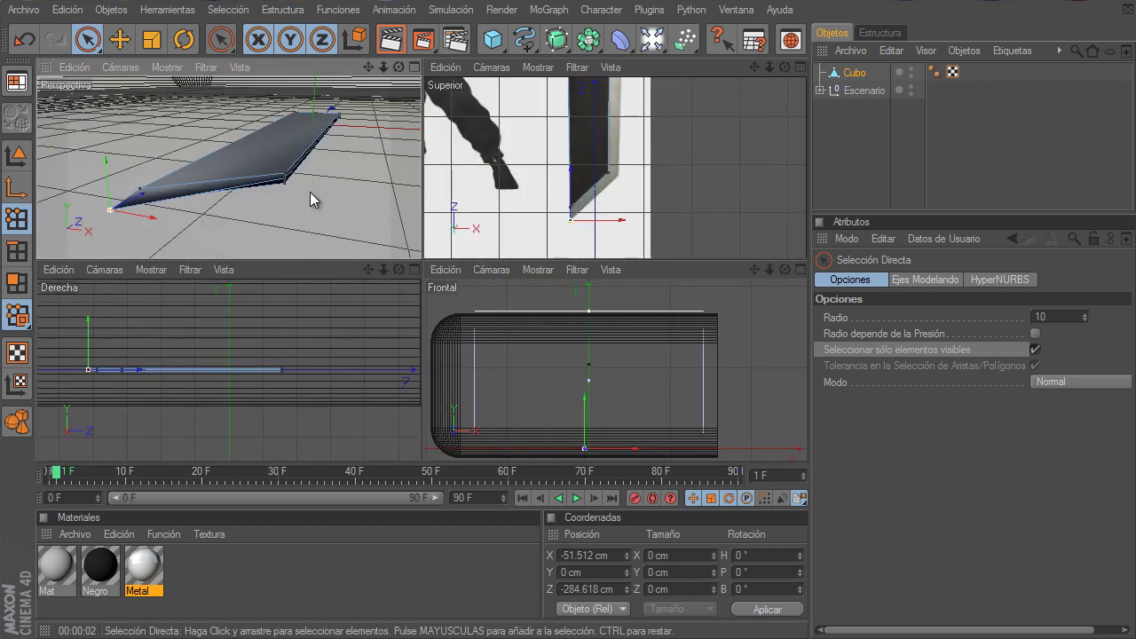
{"action": "right_click_drag", "start_coordinate": [285, 183], "coordinate": [413, 267], "text": "alt"}
{"action": "left_click", "coordinate": [377, 197]}
Drag the tip-start point along X from 26.469 to 49.177 cm and check the wedge in Perspectiva.
{"action": "left_click", "coordinate": [799, 68]}
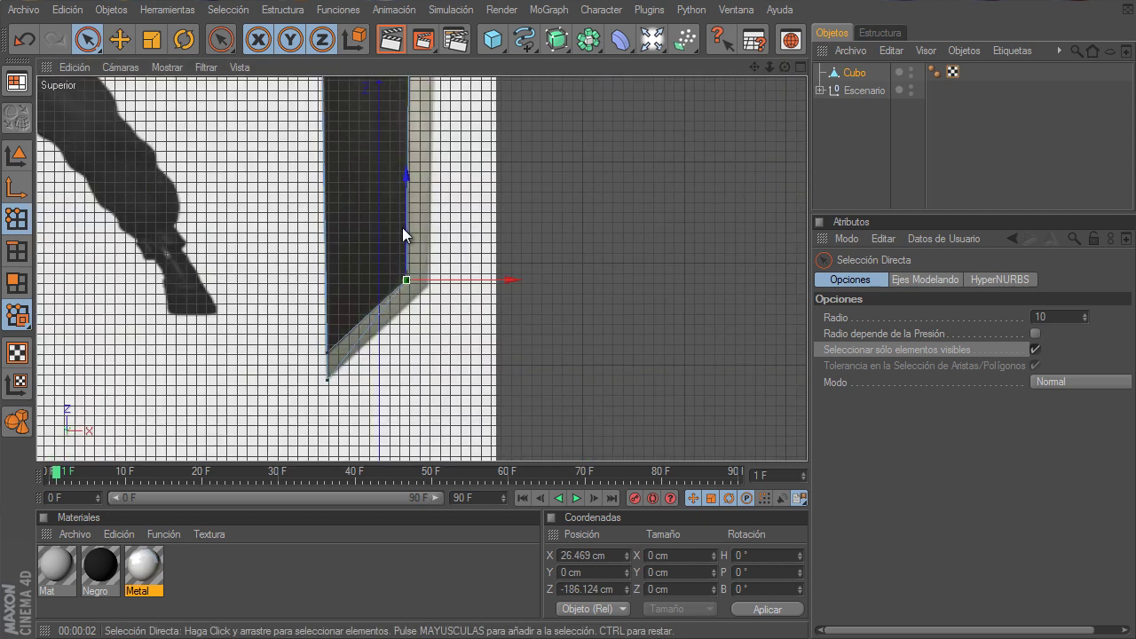
{"action": "left_click_drag", "start_coordinate": [399, 281], "coordinate": [600, 316]}
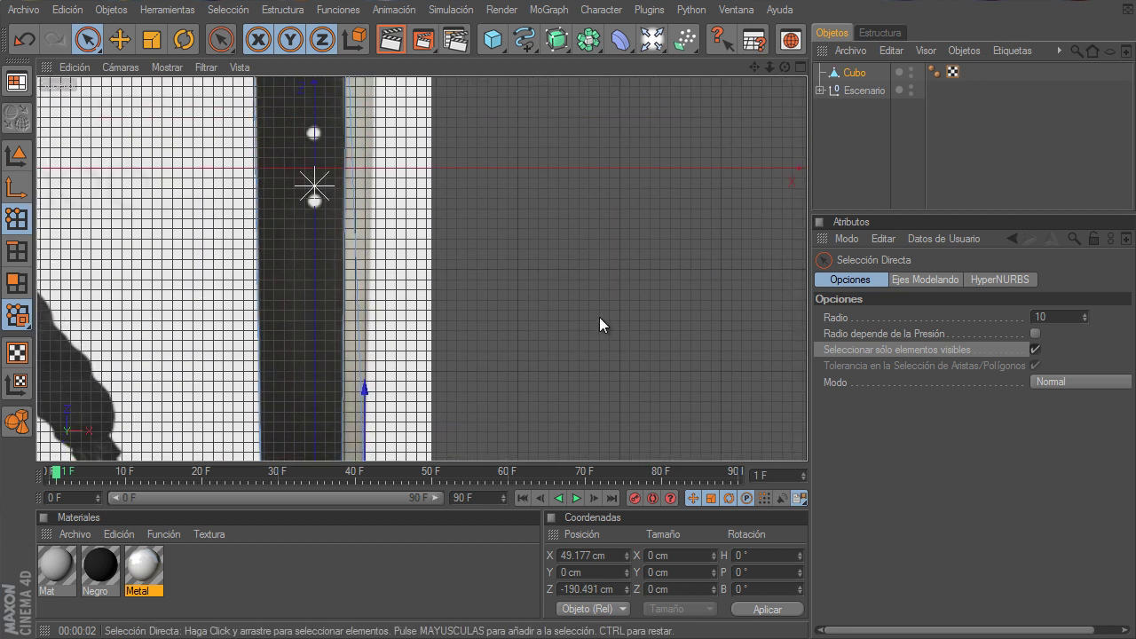
{"action": "left_click", "coordinate": [800, 67]}
{"action": "middle_click", "coordinate": [417, 89]}
{"action": "mouse_move", "coordinate": [458, 177]}
{"action": "left_mouse_down", "text": "alt"}
{"action": "mouse_move", "coordinate": [598, 315]}
{"action": "mouse_move", "coordinate": [647, 315]}
{"action": "mouse_move", "coordinate": [591, 317]}
{"action": "mouse_move", "coordinate": [759, 252]}
{"action": "mouse_move", "coordinate": [609, 317]}
{"action": "mouse_move", "coordinate": [689, 241]}
{"action": "mouse_move", "coordinate": [570, 324]}
{"action": "mouse_move", "coordinate": [811, 232]}
{"action": "left_mouse_up", "text": "alt"}
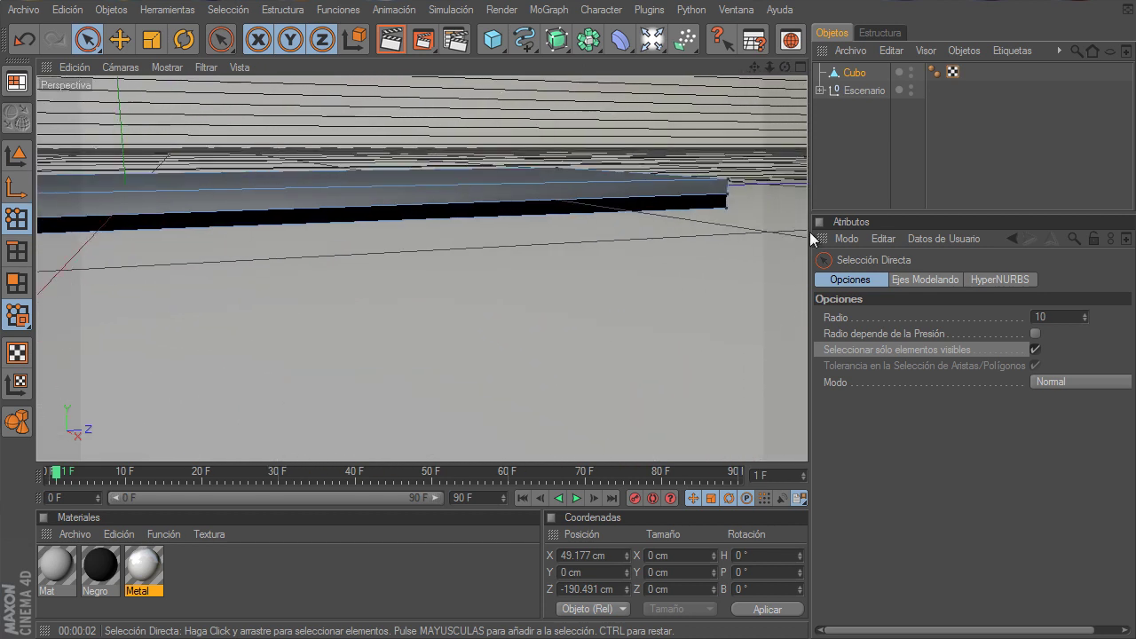
Drag the blade's top corner point outward along X in the maximized top view.
{"action": "left_click", "coordinate": [728, 196]}
{"action": "left_click", "coordinate": [800, 67]}
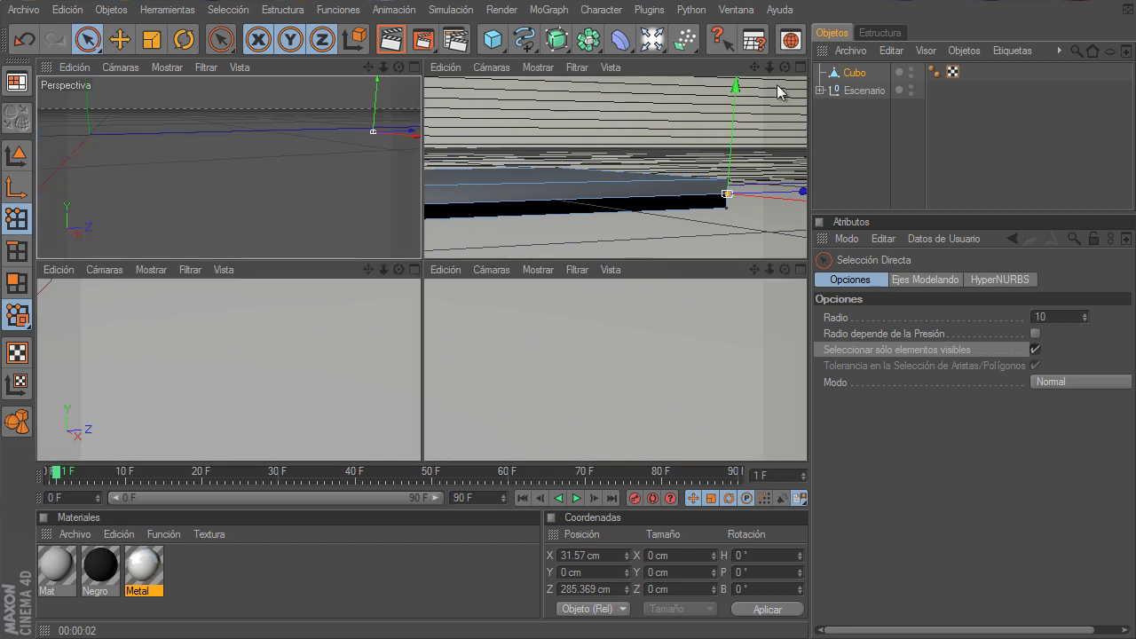
{"action": "left_click", "coordinate": [802, 68]}
{"action": "left_click_drag", "start_coordinate": [393, 215], "coordinate": [600, 314]}
{"action": "mouse_move", "coordinate": [769, 68]}
{"action": "left_mouse_down"}
{"action": "mouse_move", "coordinate": [598, 318]}
{"action": "mouse_move", "coordinate": [782, 70]}
{"action": "left_mouse_up"}
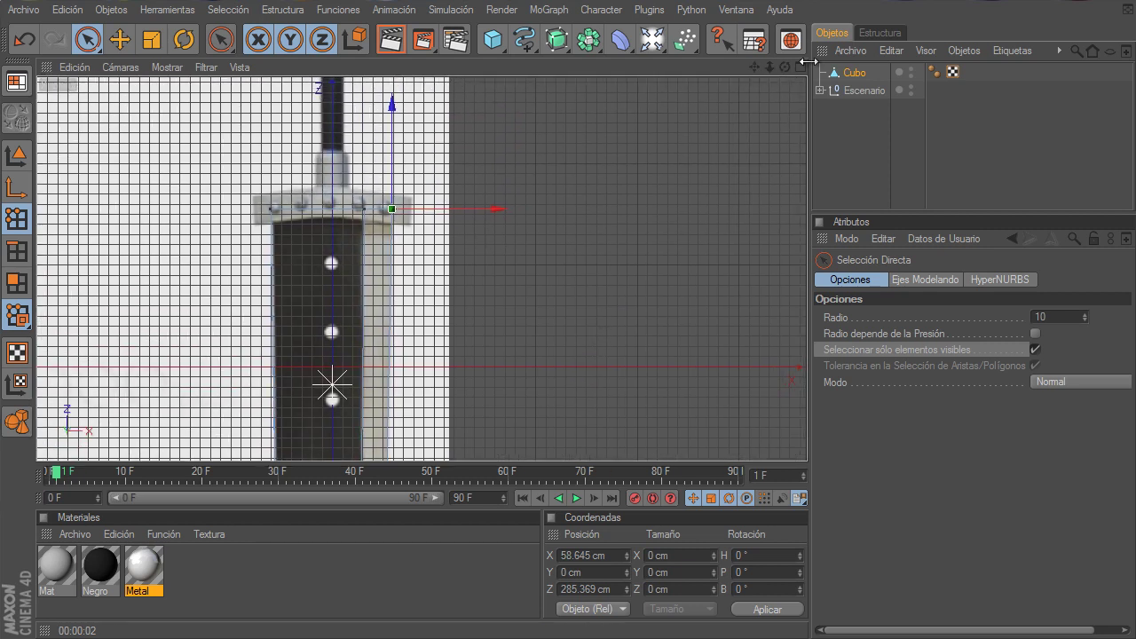
Orbit and zoom the perspective view to inspect the widened blade.
{"action": "left_click", "coordinate": [800, 68]}
{"action": "left_click", "coordinate": [415, 68]}
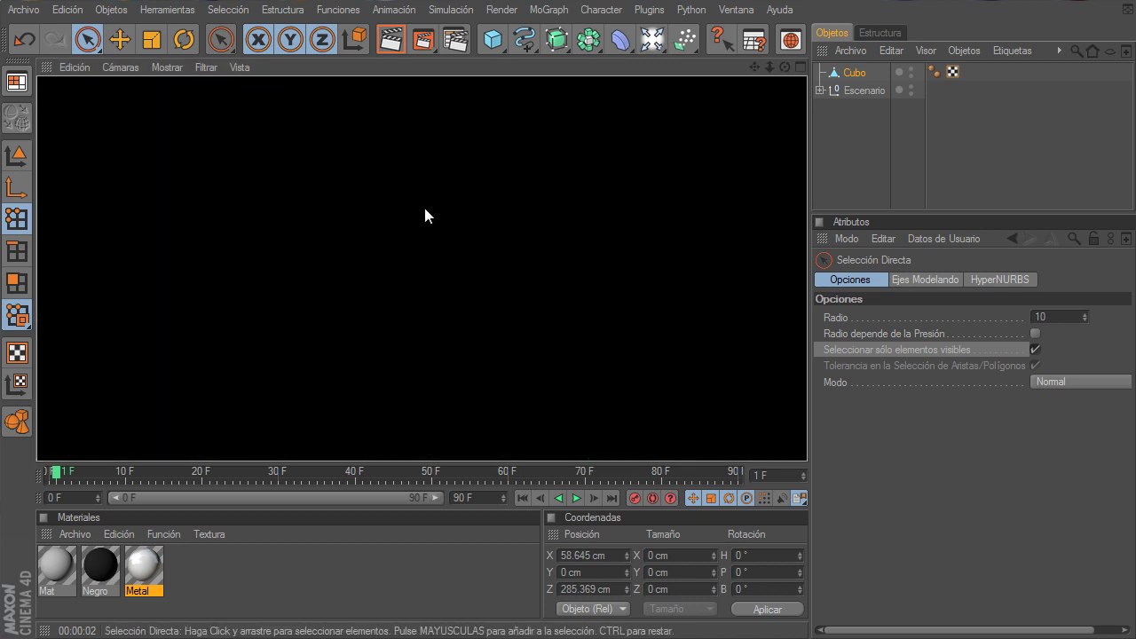
{"action": "scroll", "coordinate": [591, 315], "scroll_direction": "up", "scroll_amount": 1}
{"action": "scroll", "coordinate": [497, 312], "scroll_direction": "up", "scroll_amount": 3}
{"action": "scroll", "coordinate": [612, 319], "scroll_direction": "down", "scroll_amount": 2}
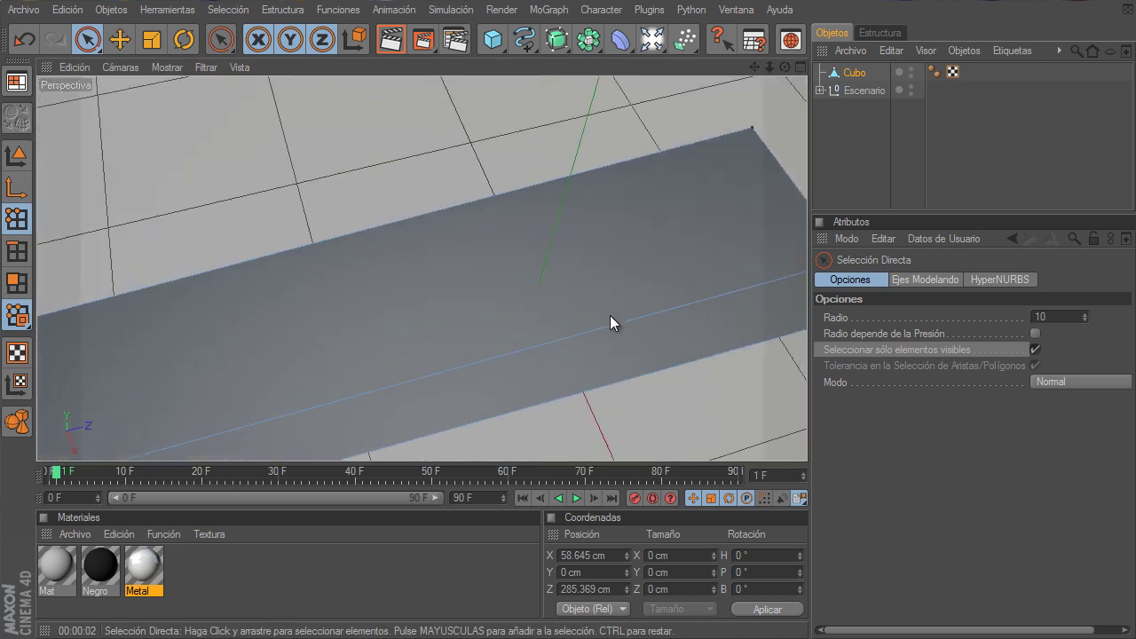
{"action": "scroll", "coordinate": [586, 327], "scroll_direction": "down", "scroll_amount": 1}
{"action": "scroll", "coordinate": [557, 326], "scroll_direction": "down", "scroll_amount": 2}
{"action": "mouse_move", "coordinate": [544, 350]}
{"action": "left_mouse_down", "text": "alt"}
{"action": "mouse_move", "coordinate": [599, 315]}
{"action": "mouse_move", "coordinate": [647, 391]}
{"action": "left_mouse_up", "text": "alt"}
{"action": "scroll", "coordinate": [599, 316], "scroll_direction": "up", "scroll_amount": 2}
{"action": "scroll", "coordinate": [595, 311], "scroll_direction": "up", "scroll_amount": 1}
{"action": "scroll", "coordinate": [622, 355], "scroll_direction": "down", "scroll_amount": 1}
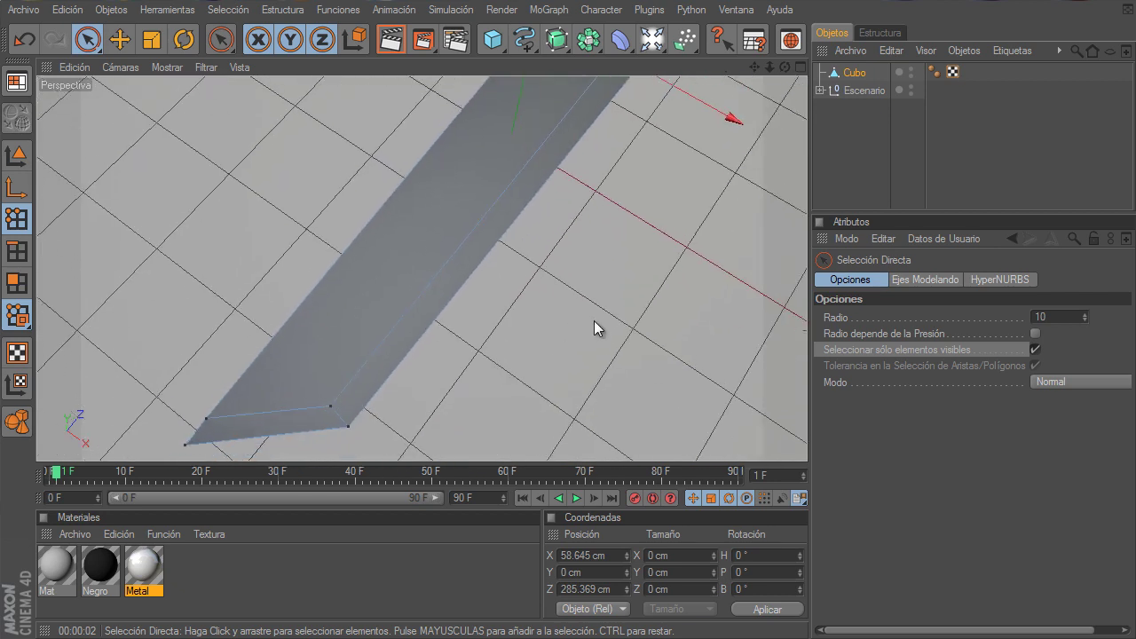
{"action": "left_click_drag", "start_coordinate": [598, 324], "coordinate": [730, 349], "text": "alt"}
{"action": "scroll", "coordinate": [600, 315], "scroll_direction": "up", "scroll_amount": 2}
{"action": "scroll", "coordinate": [600, 315], "scroll_direction": "up", "scroll_amount": 2}
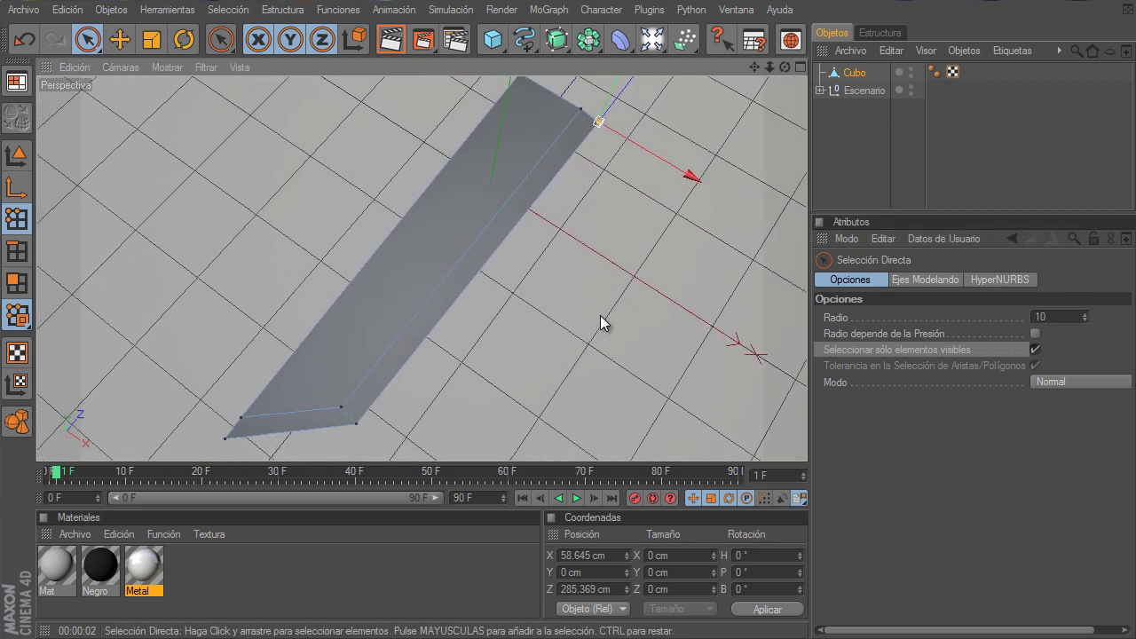
Deselect Cubo and zoom the top view onto the reference blade's upper section.
{"action": "left_click", "coordinate": [851, 101]}
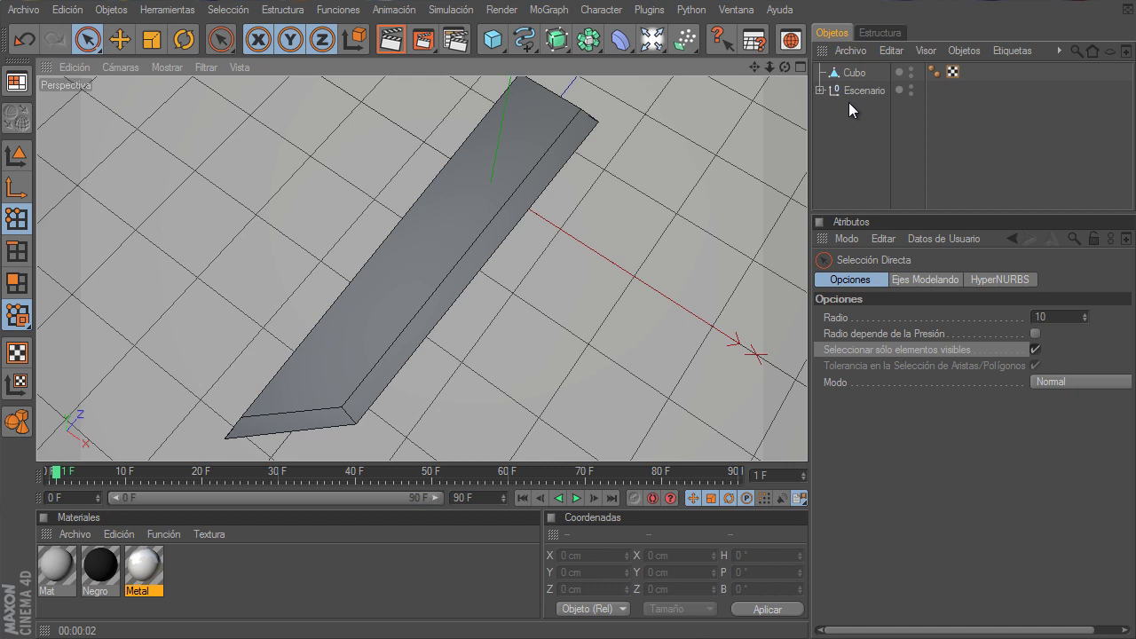
{"action": "mouse_move", "coordinate": [514, 250]}
{"action": "left_mouse_down", "text": "alt"}
{"action": "mouse_move", "coordinate": [601, 308]}
{"action": "mouse_move", "coordinate": [603, 323]}
{"action": "mouse_move", "coordinate": [569, 207]}
{"action": "mouse_move", "coordinate": [670, 184]}
{"action": "left_mouse_up", "text": "alt"}
{"action": "left_click", "coordinate": [800, 68]}
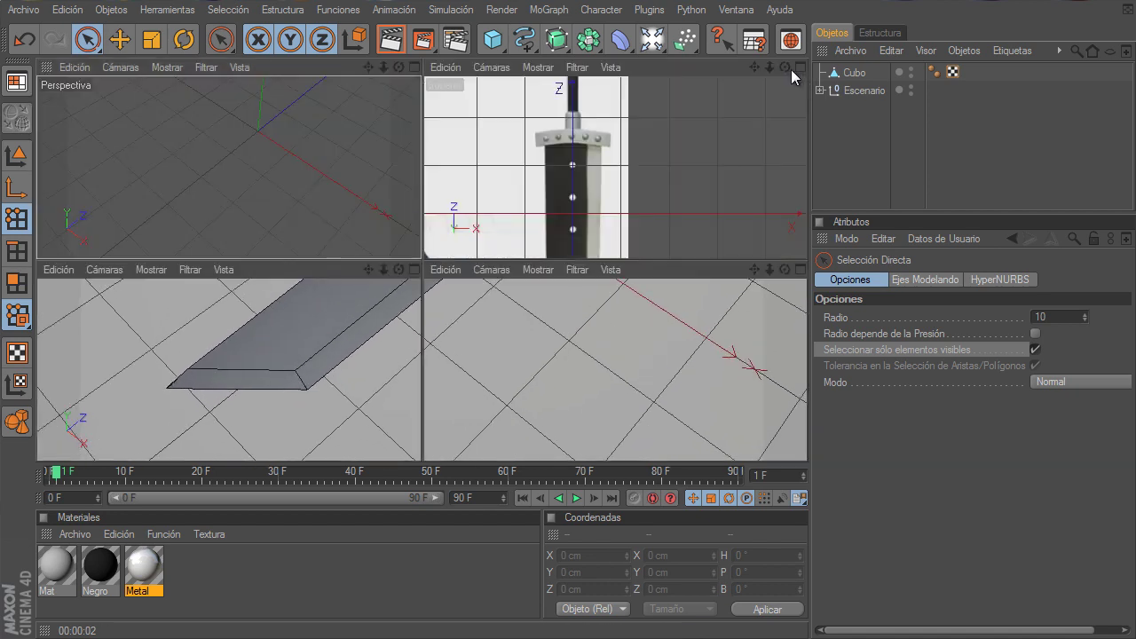
{"action": "left_click", "coordinate": [791, 67]}
{"action": "scroll", "coordinate": [601, 314], "scroll_direction": "up", "scroll_amount": 1}
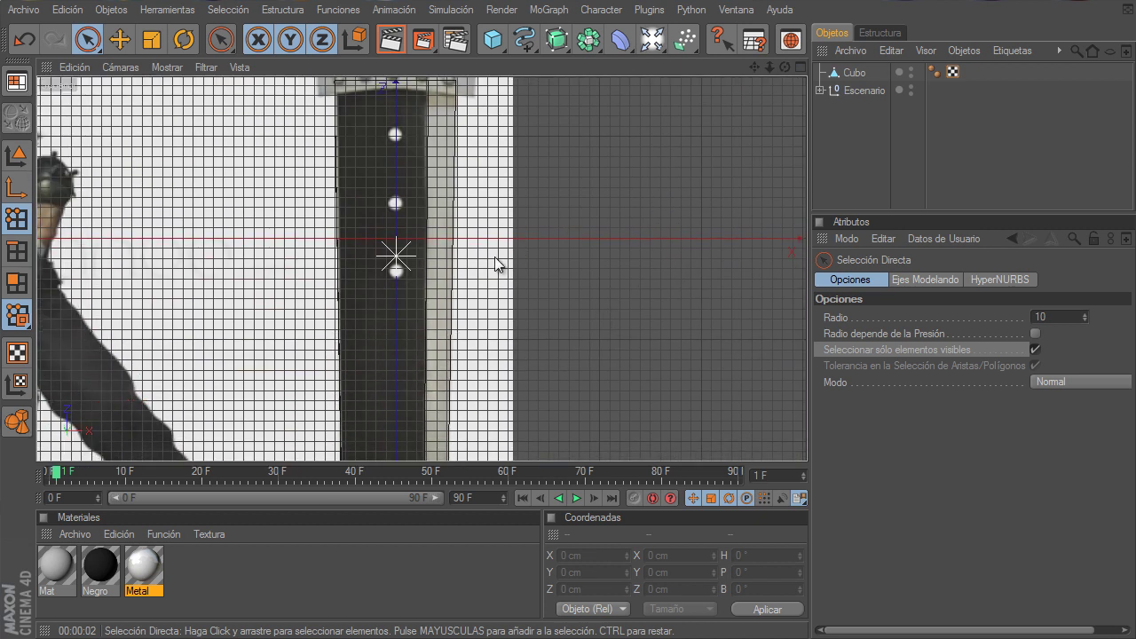
{"action": "scroll", "coordinate": [601, 314], "scroll_direction": "up", "scroll_amount": 2}
{"action": "scroll", "coordinate": [601, 315], "scroll_direction": "up", "scroll_amount": 1}
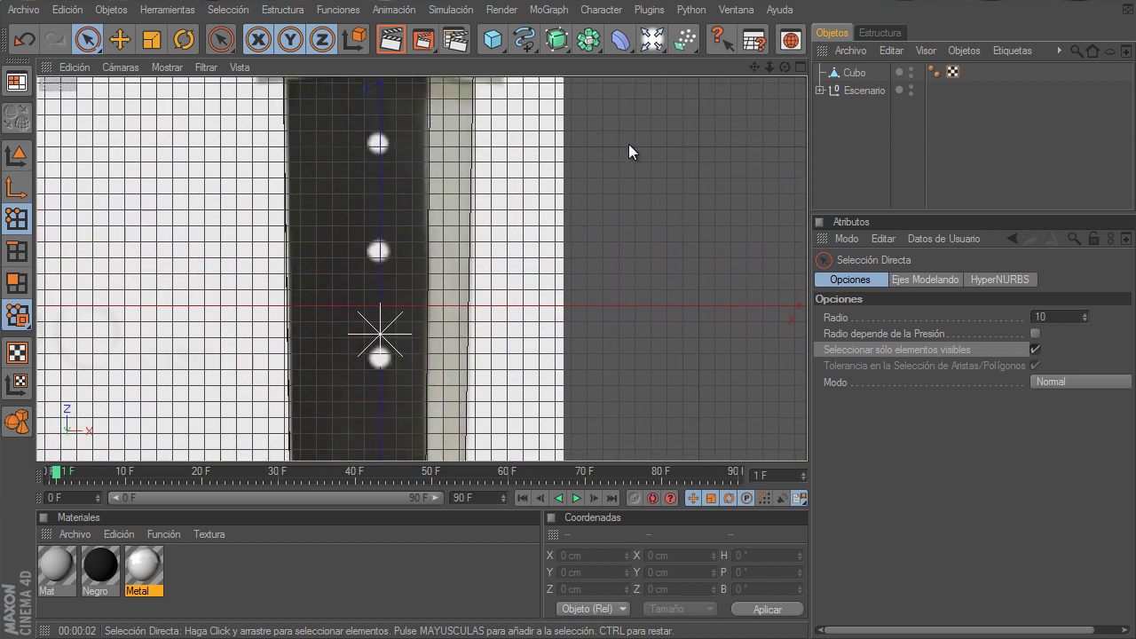
{"action": "middle_click_drag", "start_coordinate": [599, 213], "coordinate": [601, 323], "text": "alt"}
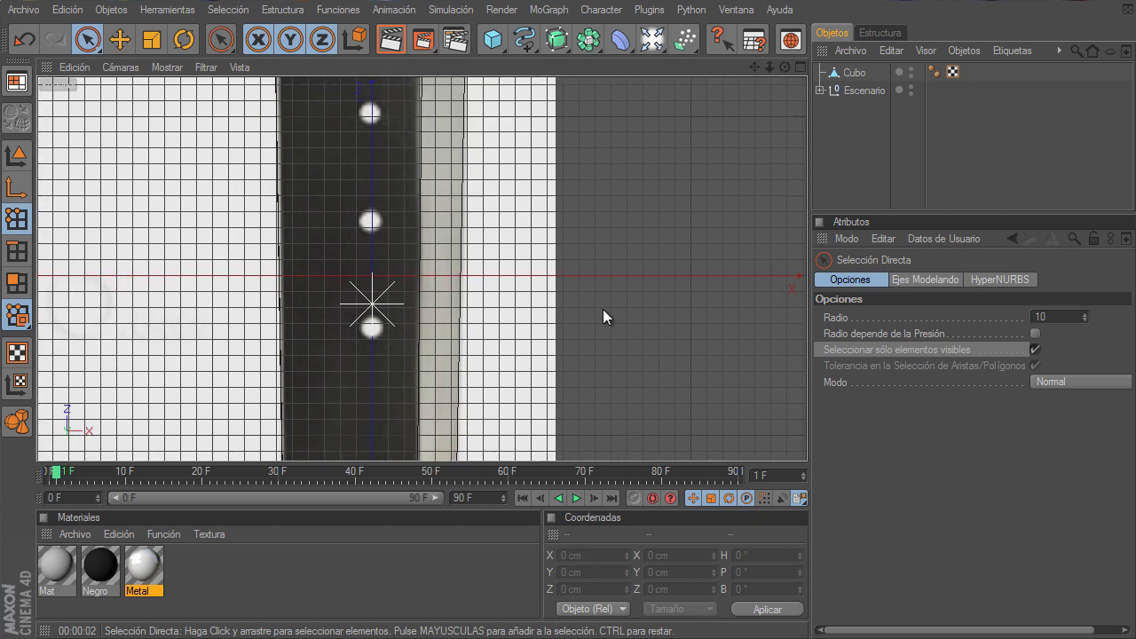
Add a cylinder, move it over the lowest hole, and set its radius to 8 cm.
{"action": "left_click", "coordinate": [493, 39]}
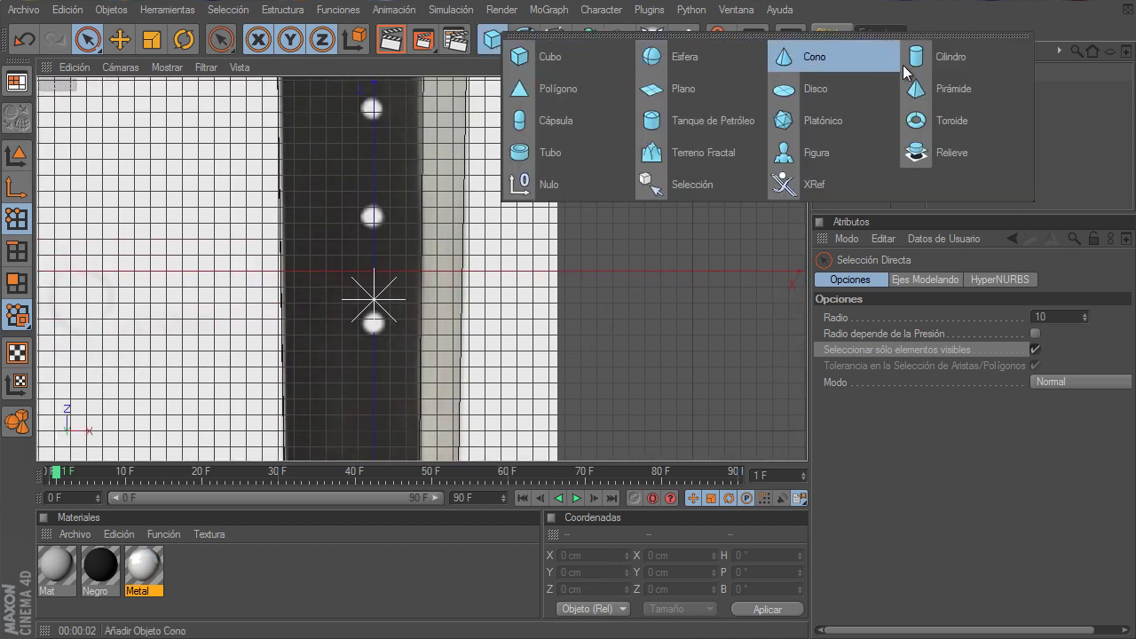
{"action": "left_click", "coordinate": [982, 65]}
{"action": "middle_click_drag", "start_coordinate": [589, 209], "coordinate": [601, 313], "text": "alt"}
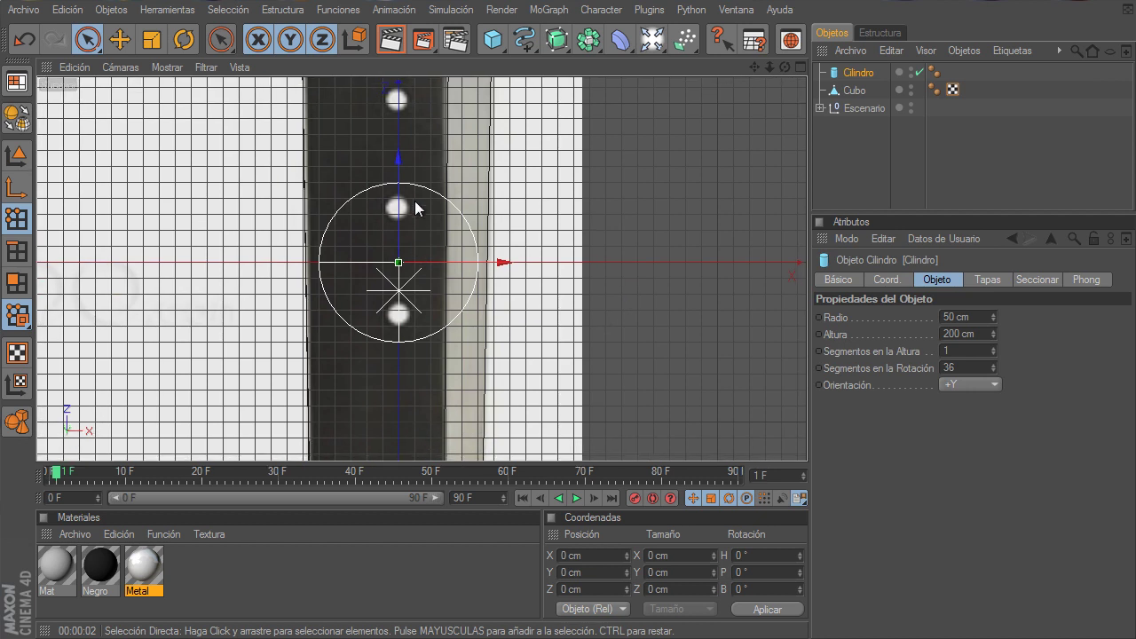
{"action": "left_click_drag", "start_coordinate": [414, 201], "coordinate": [600, 317]}
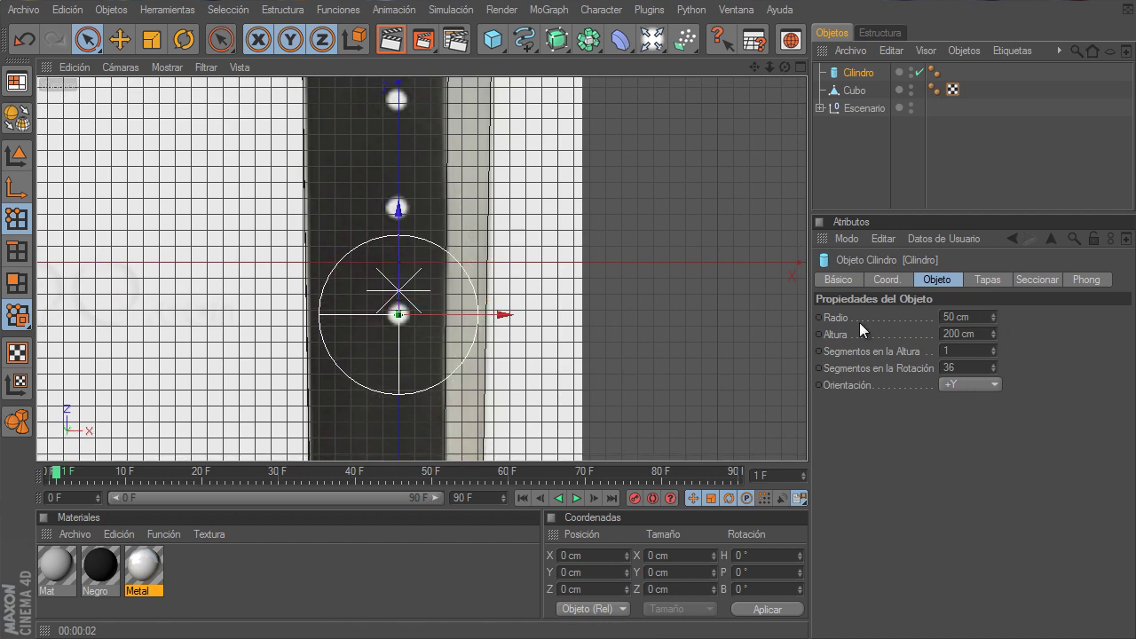
{"action": "left_click_drag", "start_coordinate": [997, 320], "coordinate": [997, 321]}
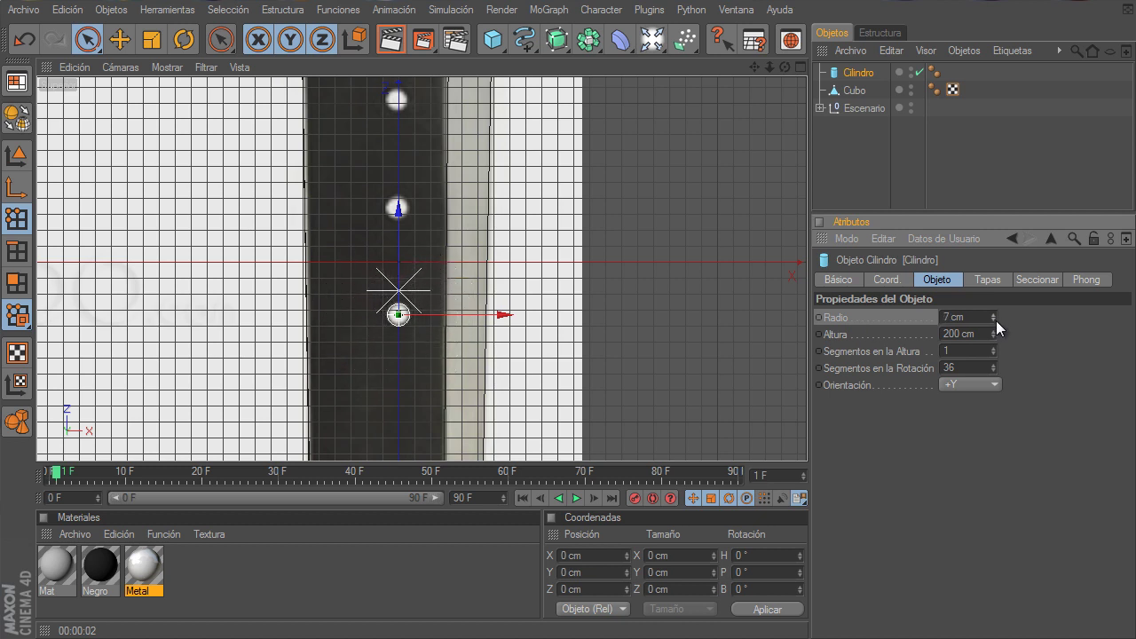
{"action": "type", "text": "8"}
{"action": "key", "text": "Return"}
{"action": "left_click", "coordinate": [398, 241]}
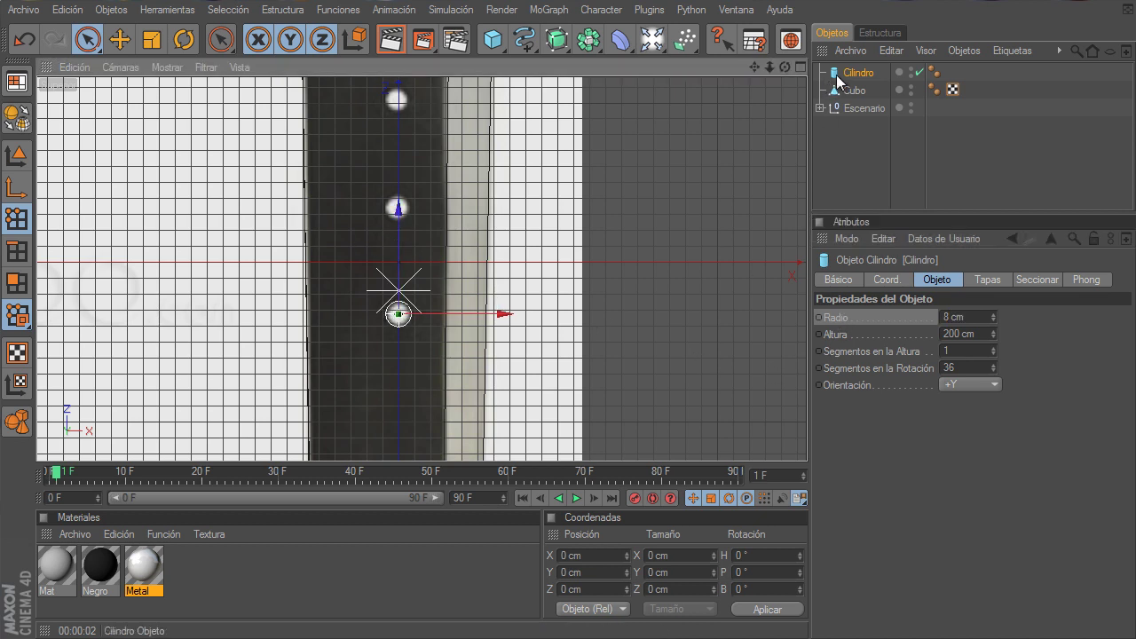
Copy the cylinder and move the copy onto the middle hole, undoing an extra copy.
{"action": "left_click_drag", "start_coordinate": [850, 71], "coordinate": [854, 71]}
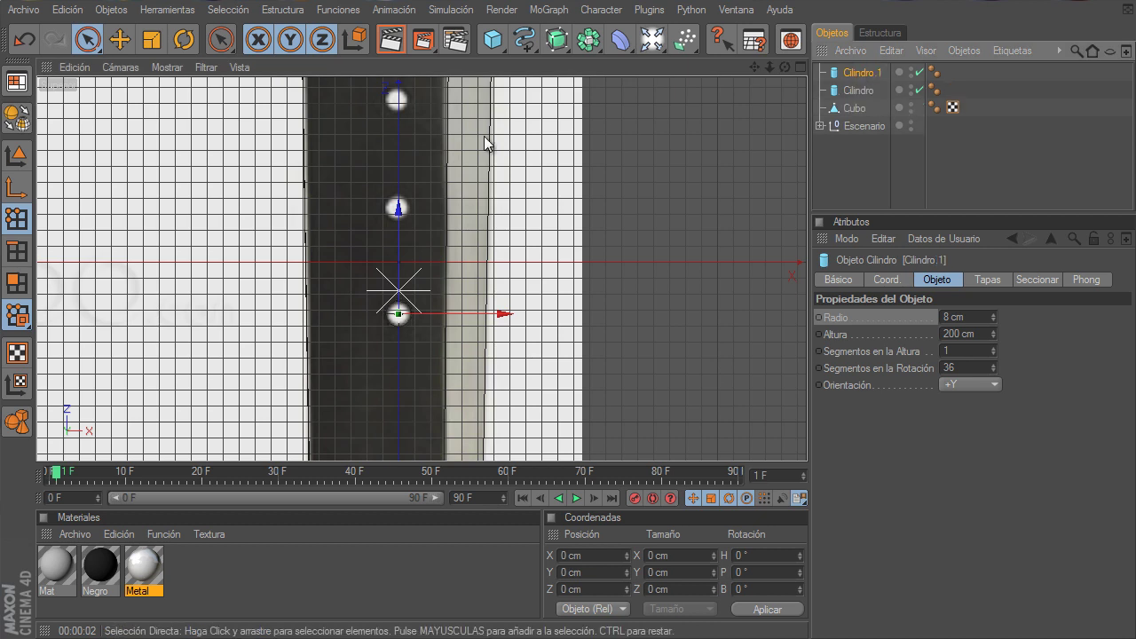
{"action": "left_click_drag", "start_coordinate": [388, 229], "coordinate": [388, 143]}
{"action": "left_click_drag", "start_coordinate": [603, 316], "coordinate": [600, 317]}
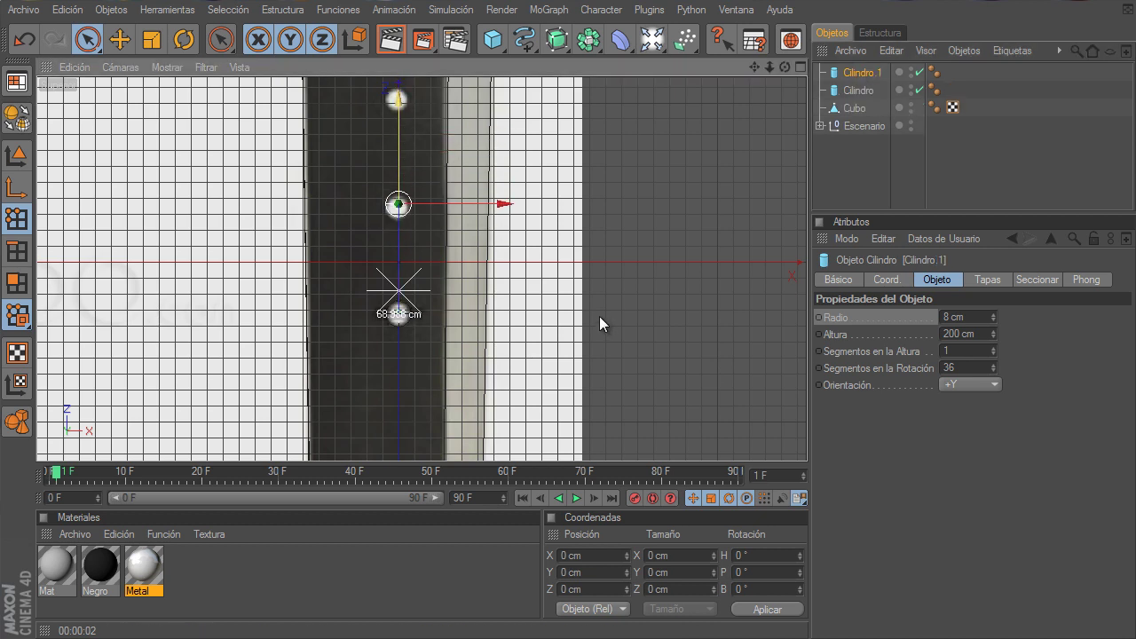
{"action": "left_click_drag", "start_coordinate": [859, 73], "coordinate": [862, 81], "text": "ctrl"}
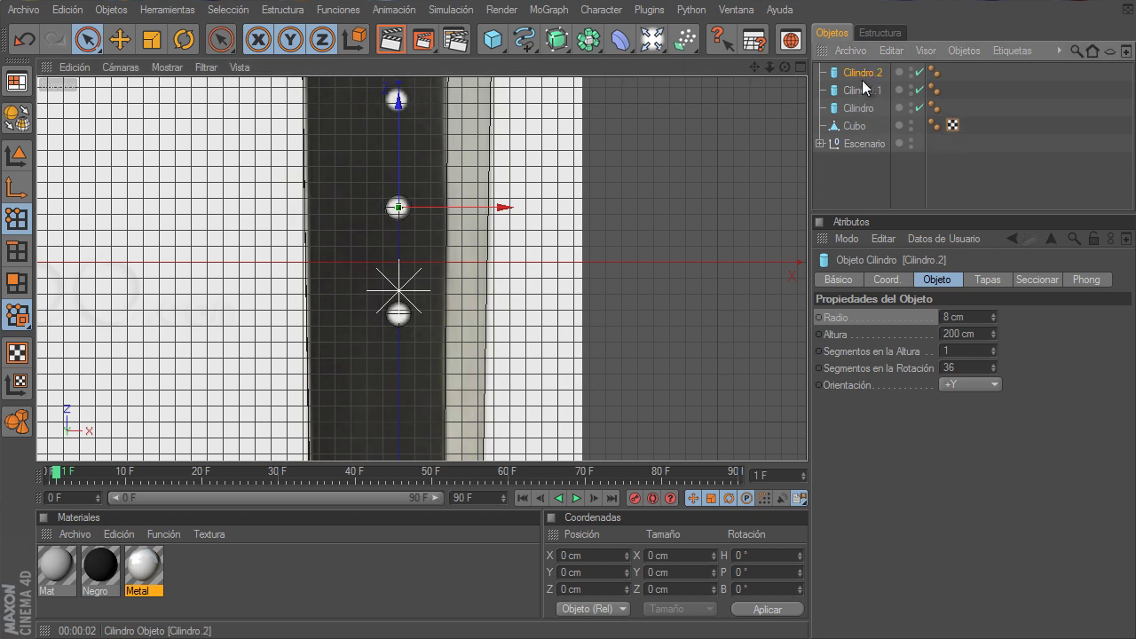
{"action": "key", "text": "ctrl+z"}
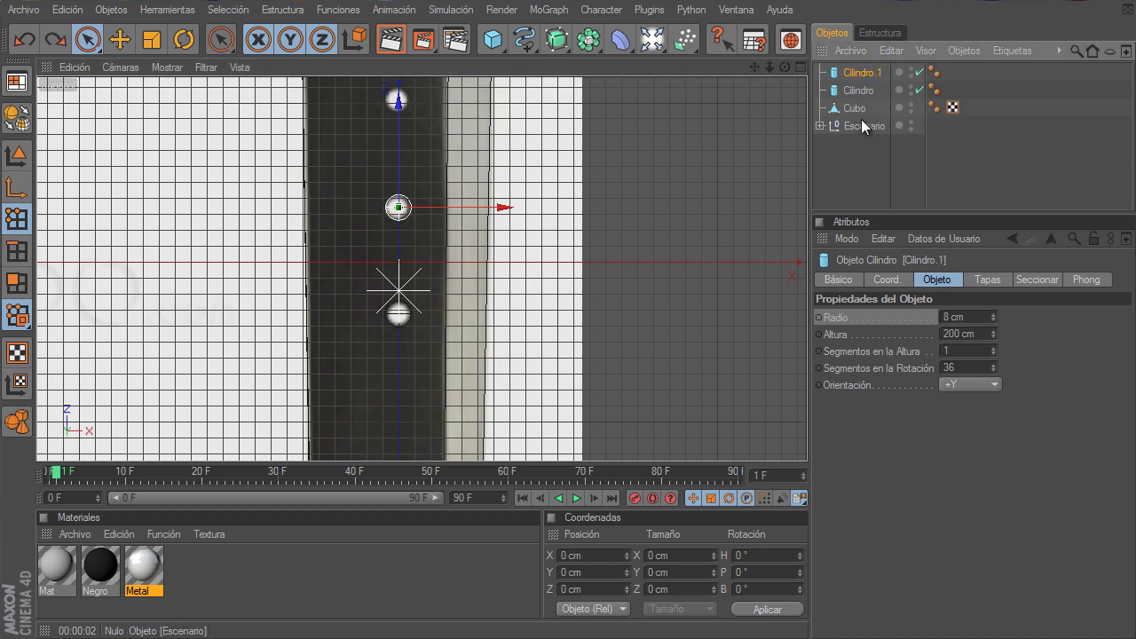
{"action": "left_click", "coordinate": [1027, 132]}
{"action": "left_click", "coordinate": [860, 72]}
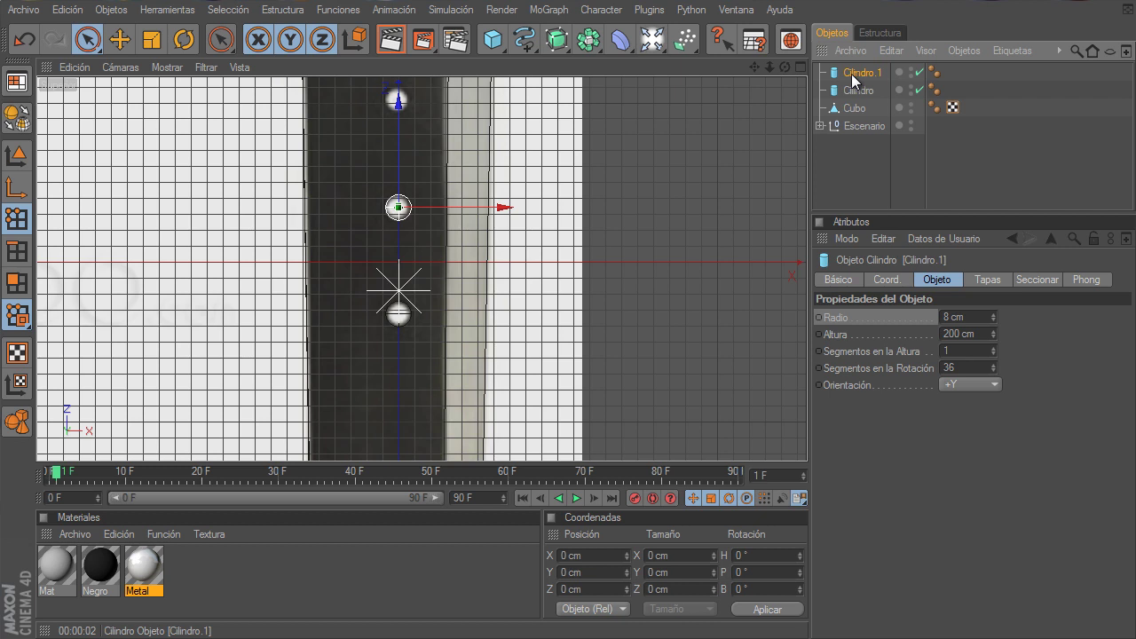
Make a third cylinder copy and move it up onto the top hole.
{"action": "left_click_drag", "start_coordinate": [851, 74], "coordinate": [862, 72]}
{"action": "mouse_move", "coordinate": [862, 66]}
{"action": "left_mouse_down"}
{"action": "mouse_move", "coordinate": [870, 94]}
{"action": "mouse_move", "coordinate": [863, 66]}
{"action": "left_mouse_up"}
{"action": "left_click_drag", "start_coordinate": [863, 66], "coordinate": [863, 66], "text": "ctrl"}
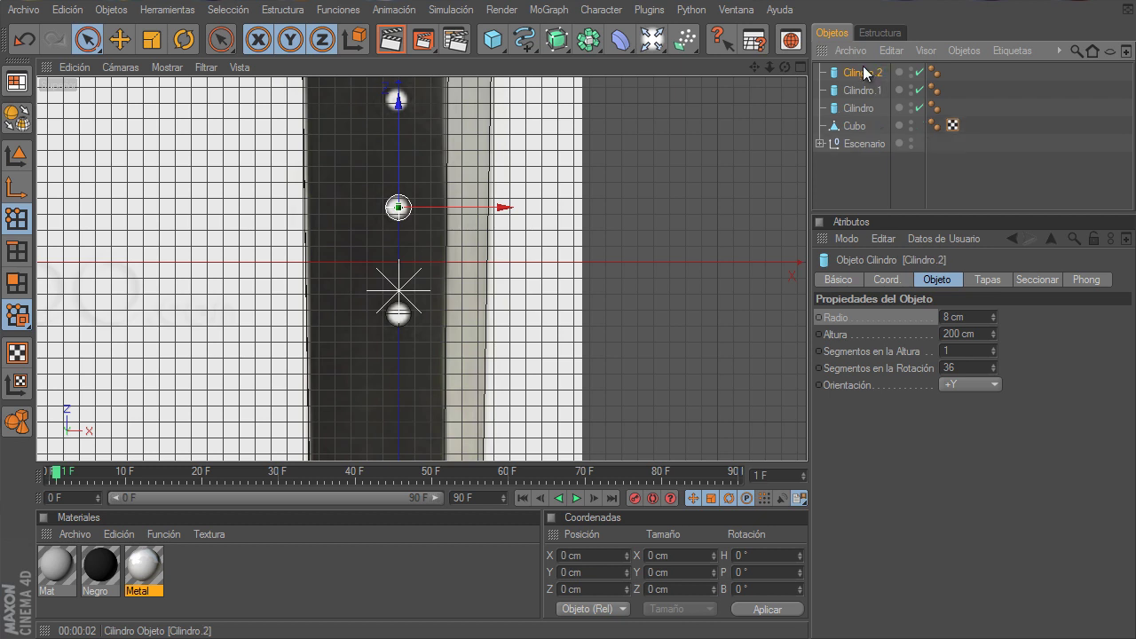
{"action": "left_click_drag", "start_coordinate": [397, 168], "coordinate": [600, 321]}
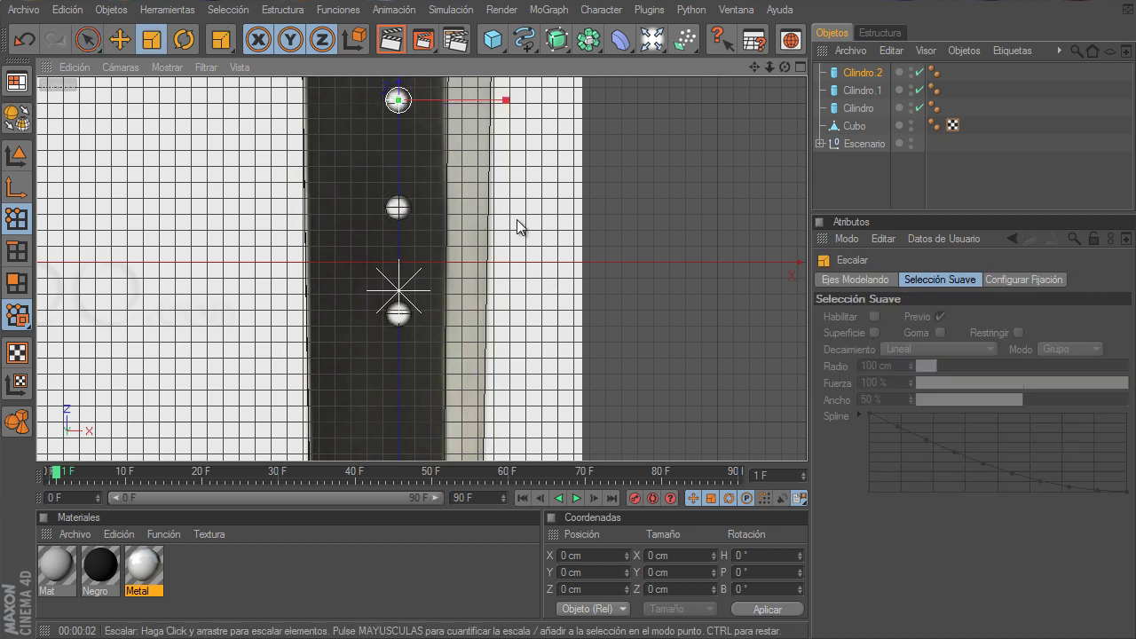
{"action": "left_click", "coordinate": [87, 39]}
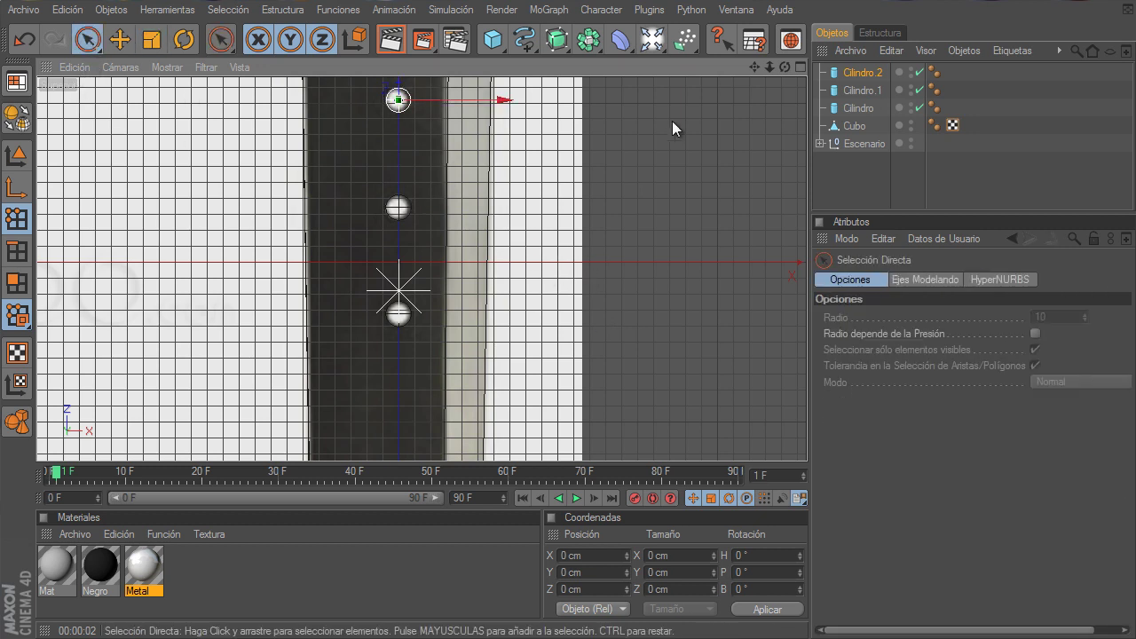
{"action": "middle_click_drag", "start_coordinate": [652, 176], "coordinate": [604, 322], "text": "alt"}
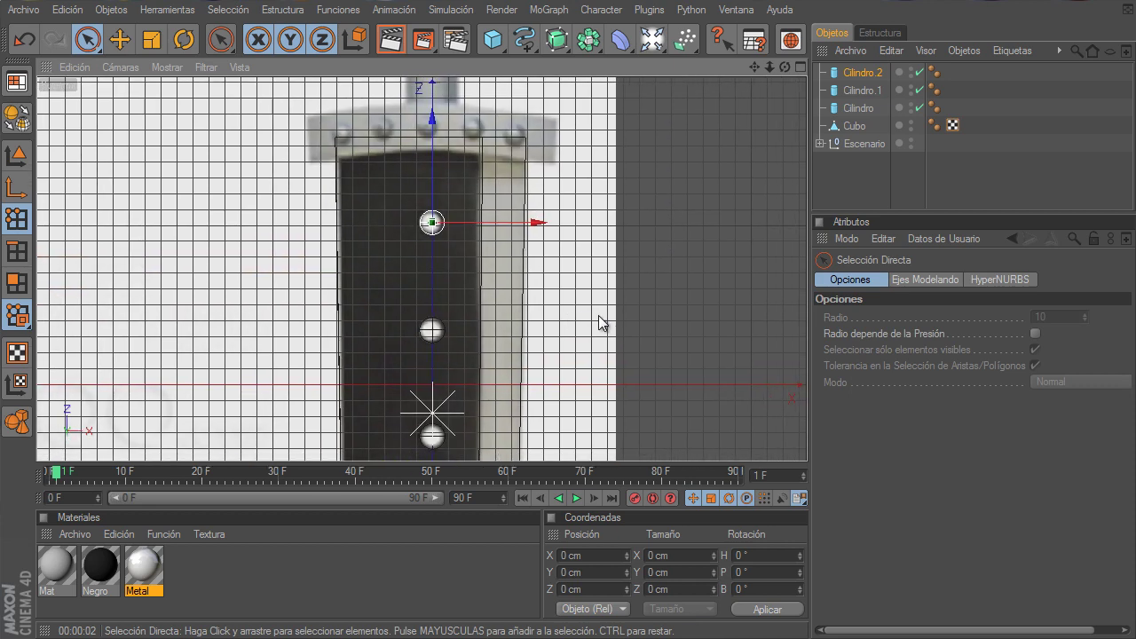
Check the three cylinders through the blade in perspective and select all three.
{"action": "left_click", "coordinate": [800, 66]}
{"action": "left_click", "coordinate": [413, 66]}
{"action": "mouse_move", "coordinate": [600, 316]}
{"action": "left_mouse_down", "text": "alt"}
{"action": "mouse_move", "coordinate": [605, 301]}
{"action": "mouse_move", "coordinate": [406, 188]}
{"action": "mouse_move", "coordinate": [601, 325]}
{"action": "mouse_move", "coordinate": [475, 236]}
{"action": "left_mouse_up", "text": "alt"}
{"action": "left_click_drag", "start_coordinate": [971, 109], "coordinate": [866, 80]}
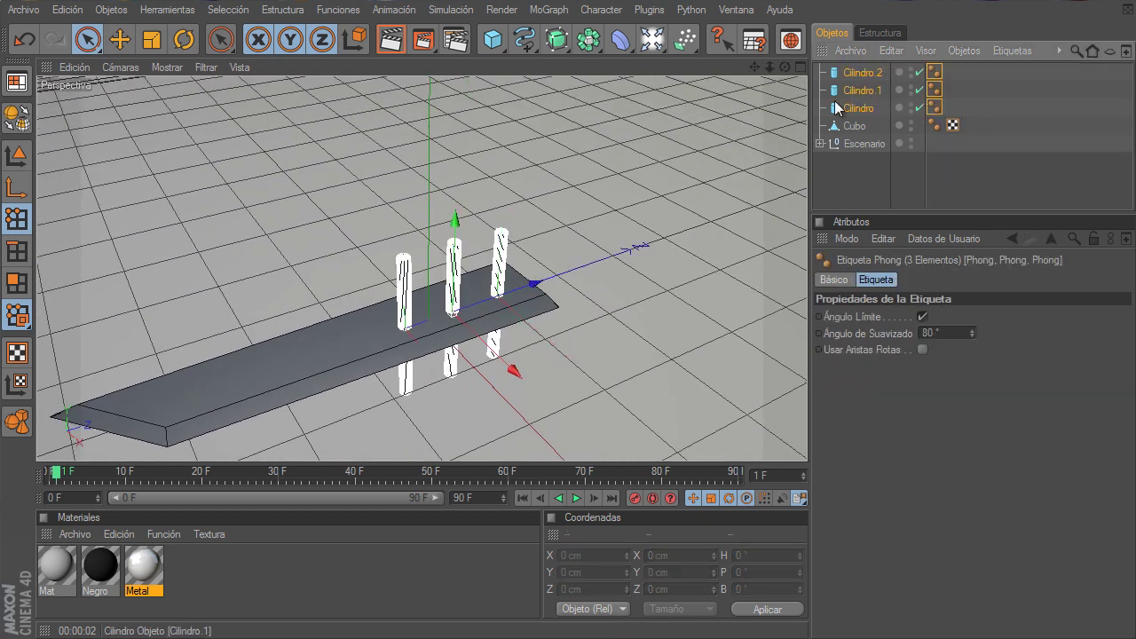
{"action": "left_click", "coordinate": [962, 94]}
{"action": "left_click", "coordinate": [859, 80]}
{"action": "left_click", "coordinate": [855, 107], "text": "shift"}
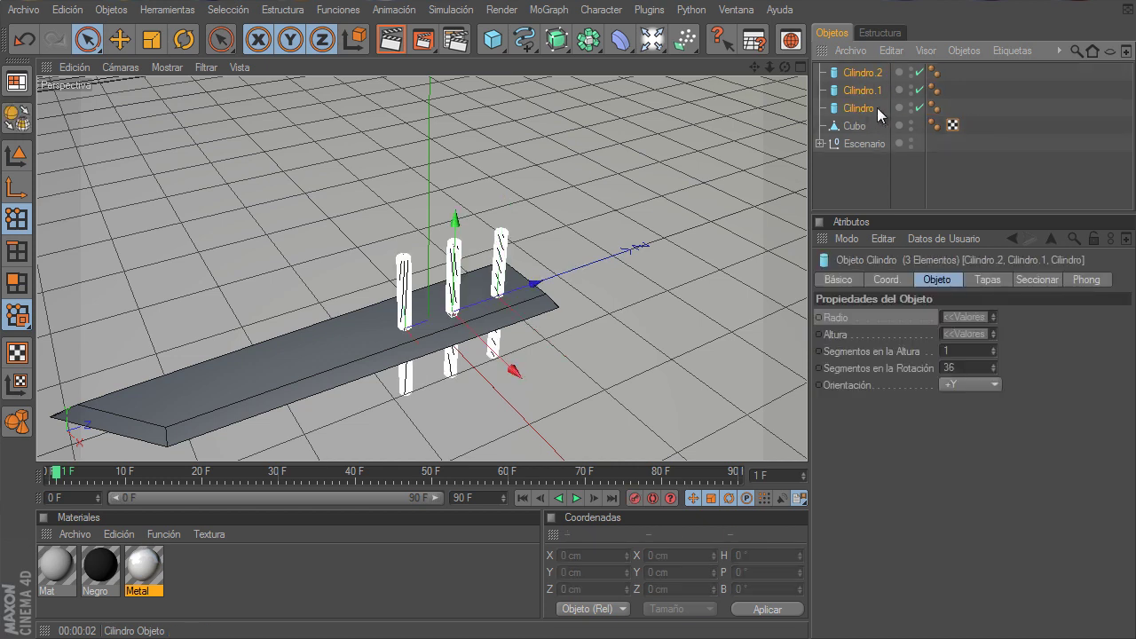
{"action": "left_click", "coordinate": [945, 116]}
{"action": "left_click_drag", "start_coordinate": [859, 79], "coordinate": [881, 102]}
Group the three cylinders under a null, rename it Cilindros, then select Cubo.
{"action": "right_click", "coordinate": [855, 74]}
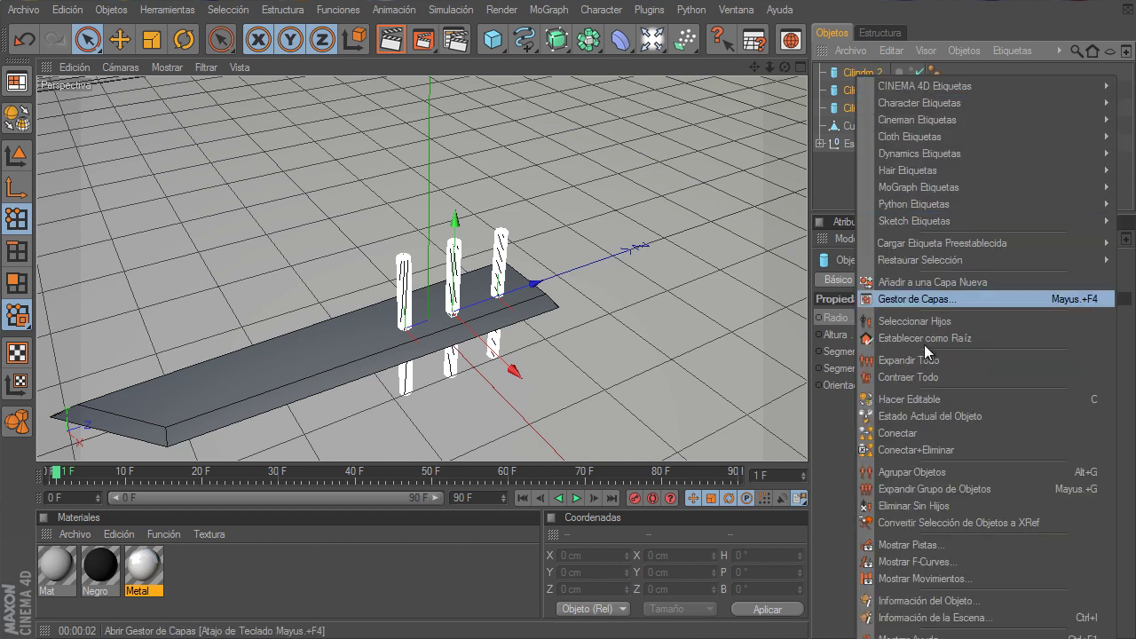
{"action": "left_click", "coordinate": [911, 469]}
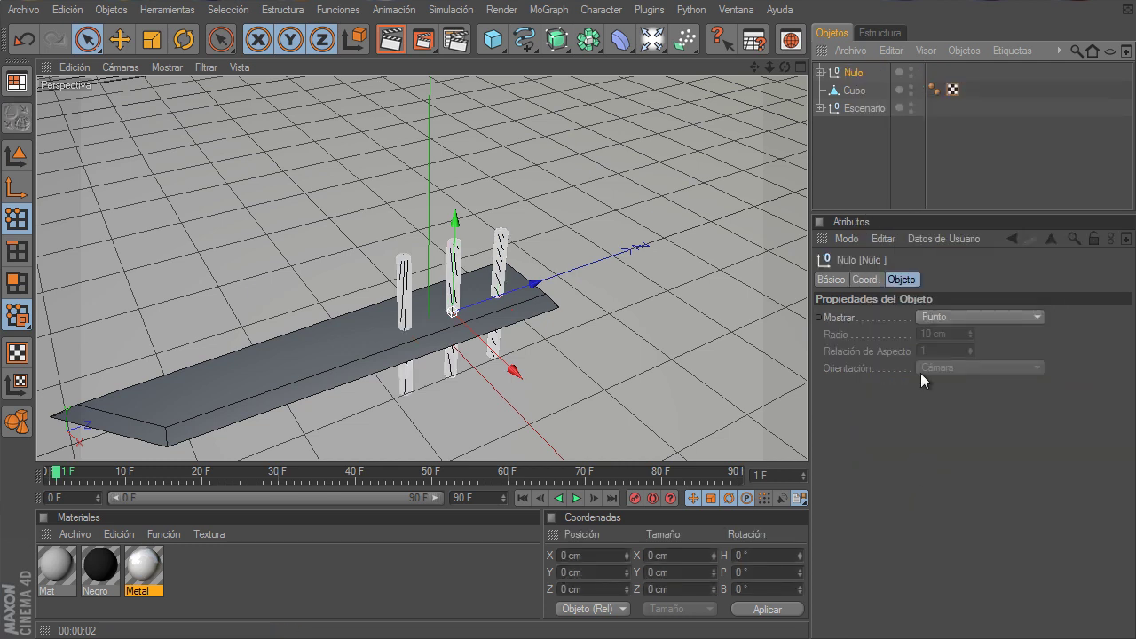
{"action": "double_click", "coordinate": [855, 73]}
{"action": "type", "text": "Cilindor"}
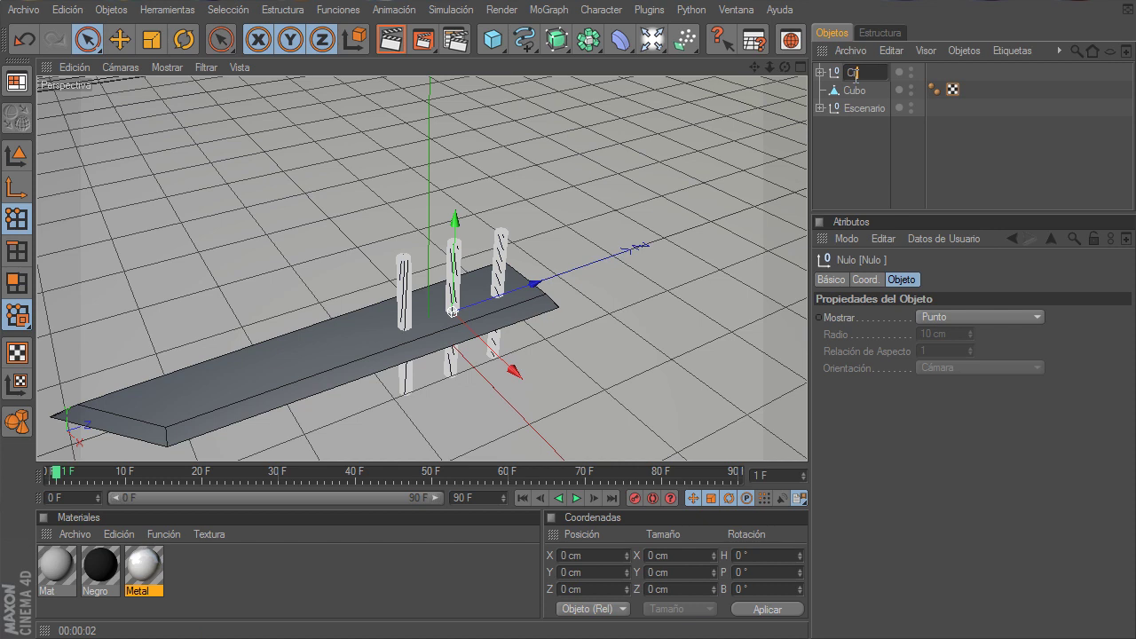
{"action": "type", "text": "s"}
{"action": "key", "text": "Return"}
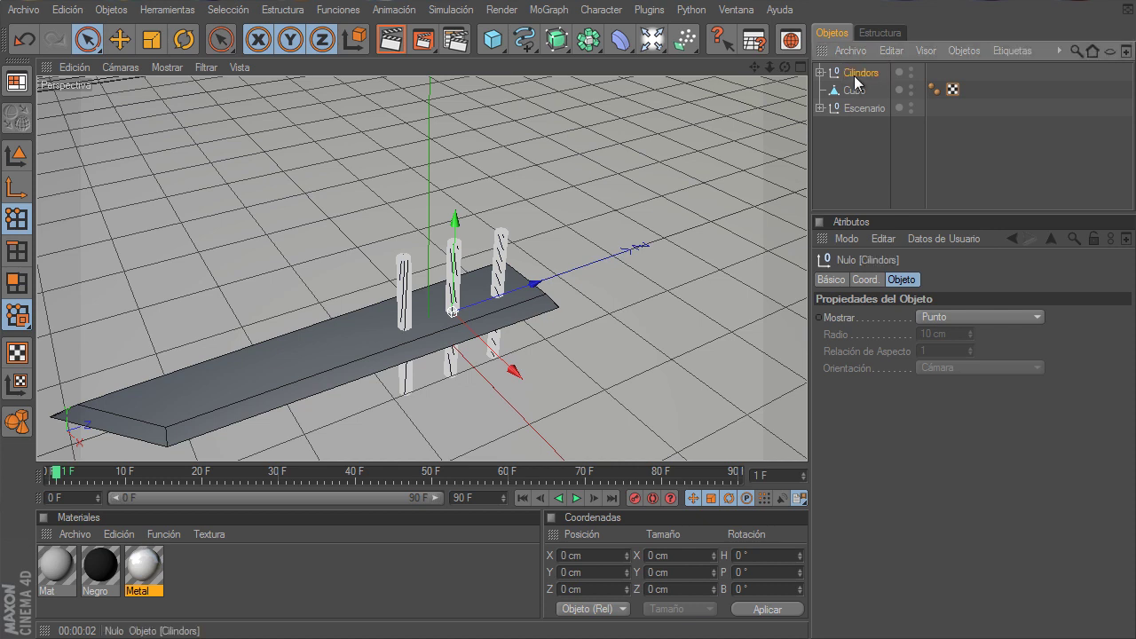
{"action": "double_click", "coordinate": [856, 75]}
{"action": "key", "text": "BackSpace"}
{"action": "key", "text": "BackSpace"}
{"action": "key", "text": "BackSpace"}
{"action": "type", "text": "ros"}
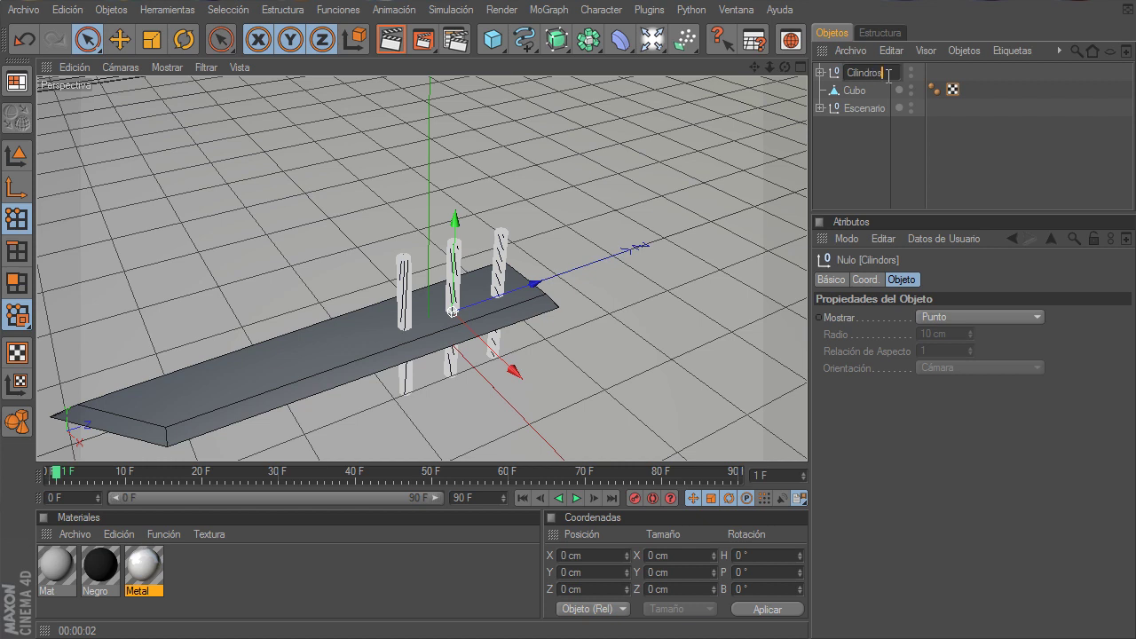
{"action": "key", "text": "Return"}
{"action": "left_click", "coordinate": [878, 143]}
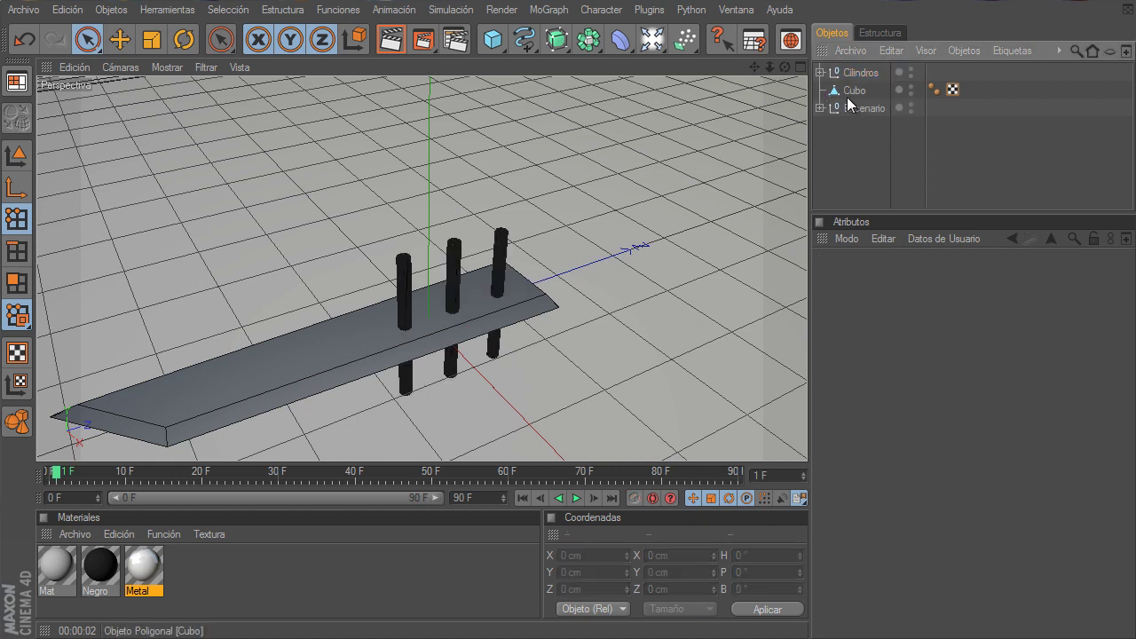
{"action": "left_click", "coordinate": [852, 91]}
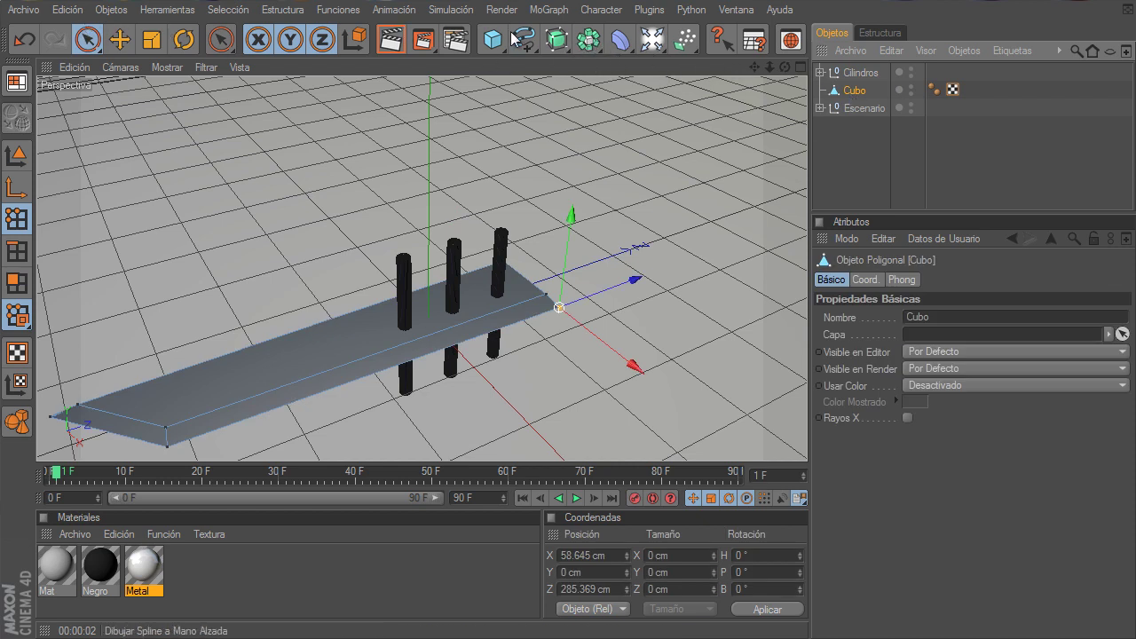
Add a Boolean object and place the Cilindros group and Cubo inside it.
{"action": "left_click", "coordinate": [594, 46]}
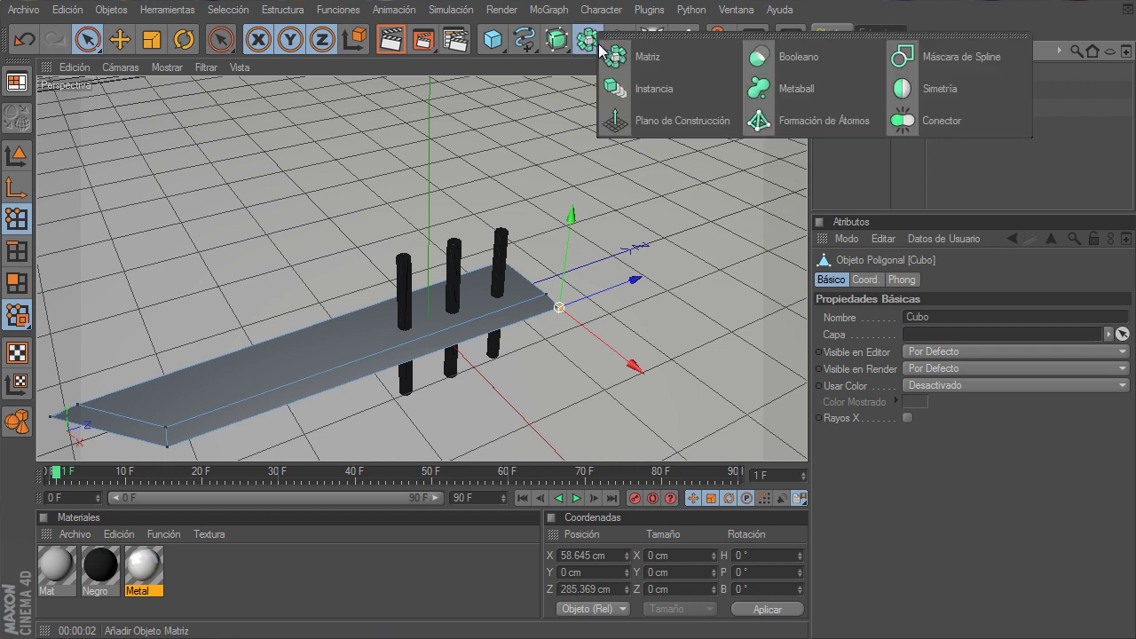
{"action": "left_click", "coordinate": [795, 59]}
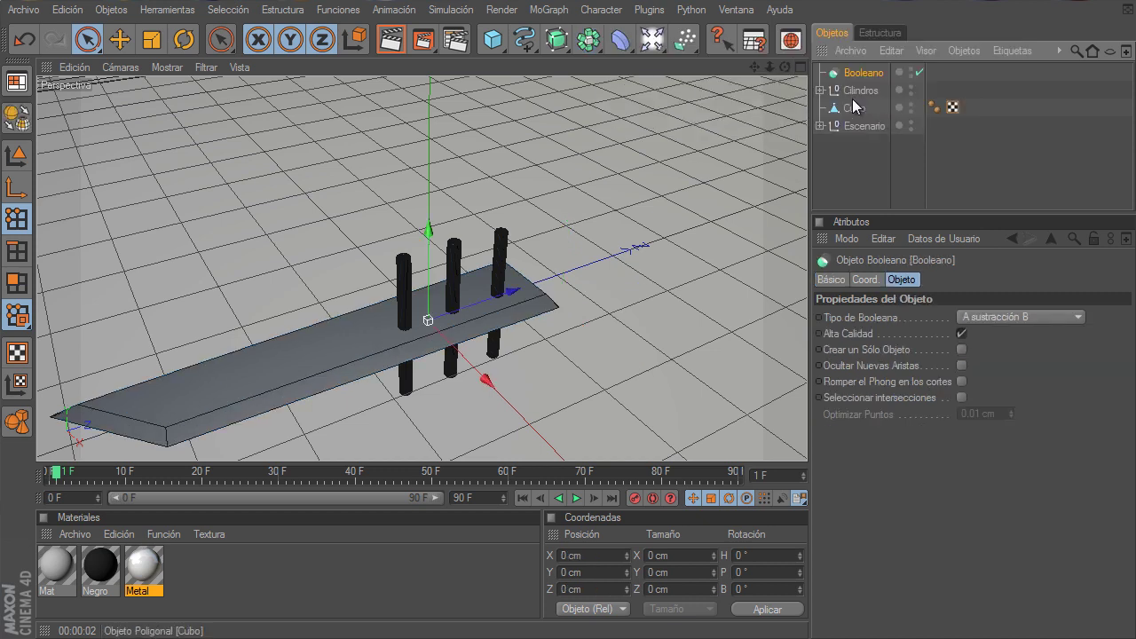
{"action": "left_click_drag", "start_coordinate": [860, 79], "coordinate": [871, 73]}
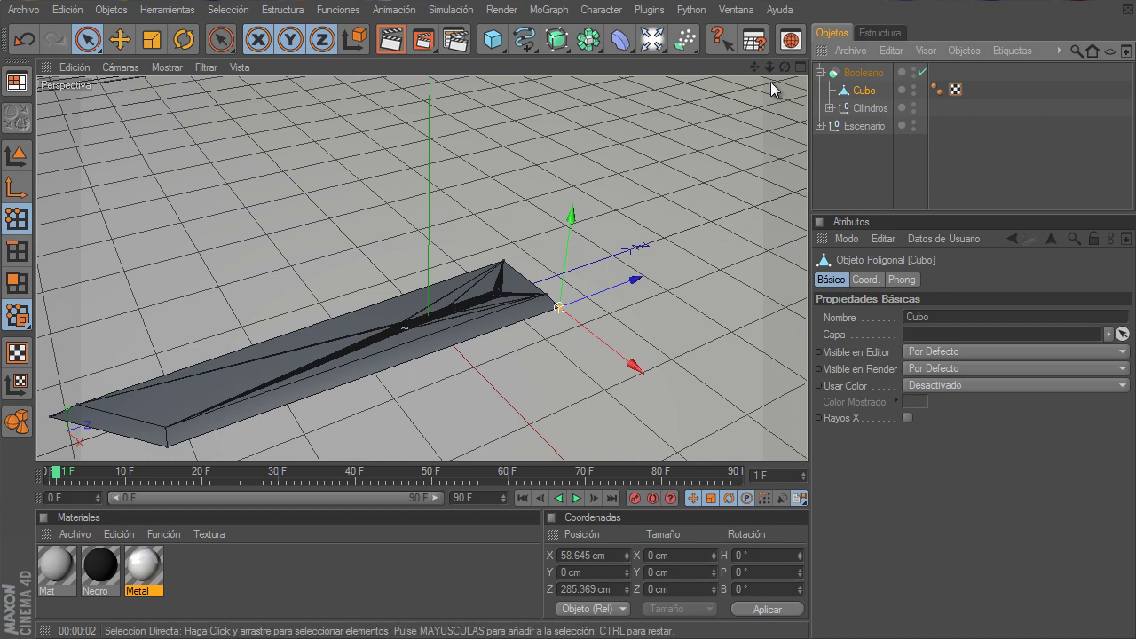
{"action": "mouse_move", "coordinate": [785, 67]}
{"action": "left_mouse_down"}
{"action": "mouse_move", "coordinate": [582, 317]}
{"action": "mouse_move", "coordinate": [605, 318]}
{"action": "left_mouse_up"}
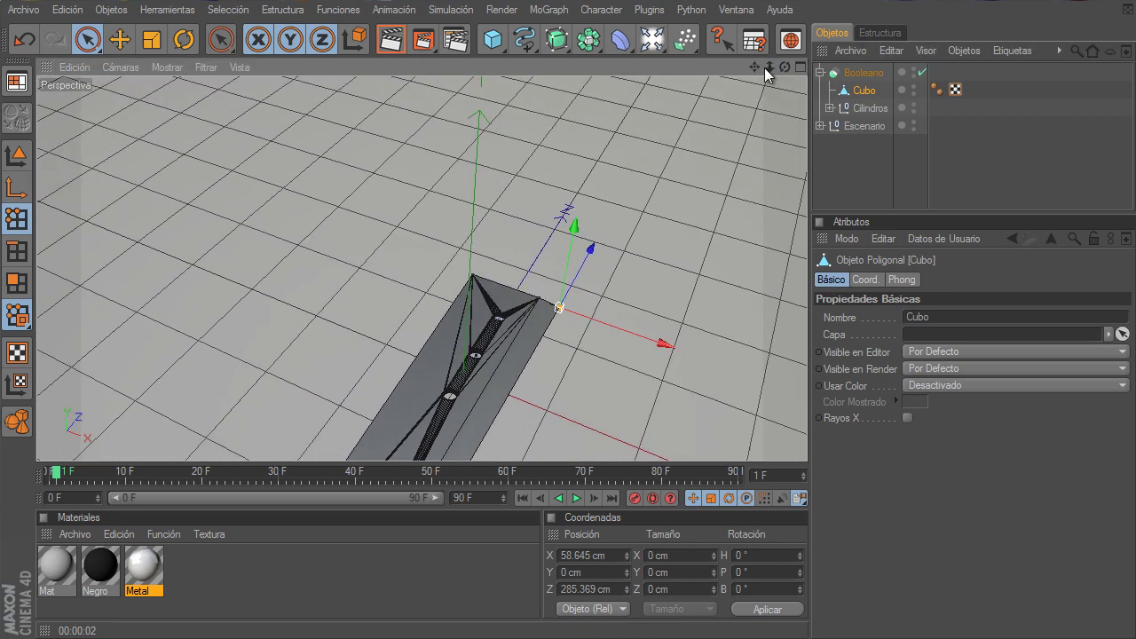
{"action": "left_click_drag", "start_coordinate": [764, 67], "coordinate": [597, 304]}
{"action": "left_click_drag", "start_coordinate": [770, 67], "coordinate": [600, 309]}
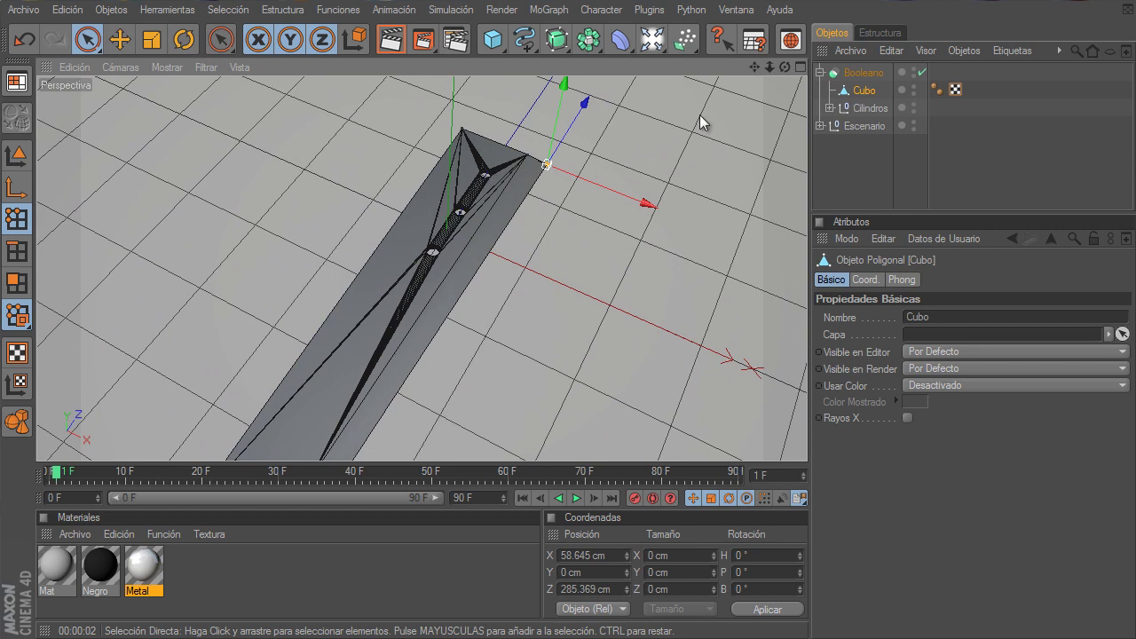
Inspect the perforated blade and select Booleano to show its attributes.
{"action": "left_click", "coordinate": [861, 72]}
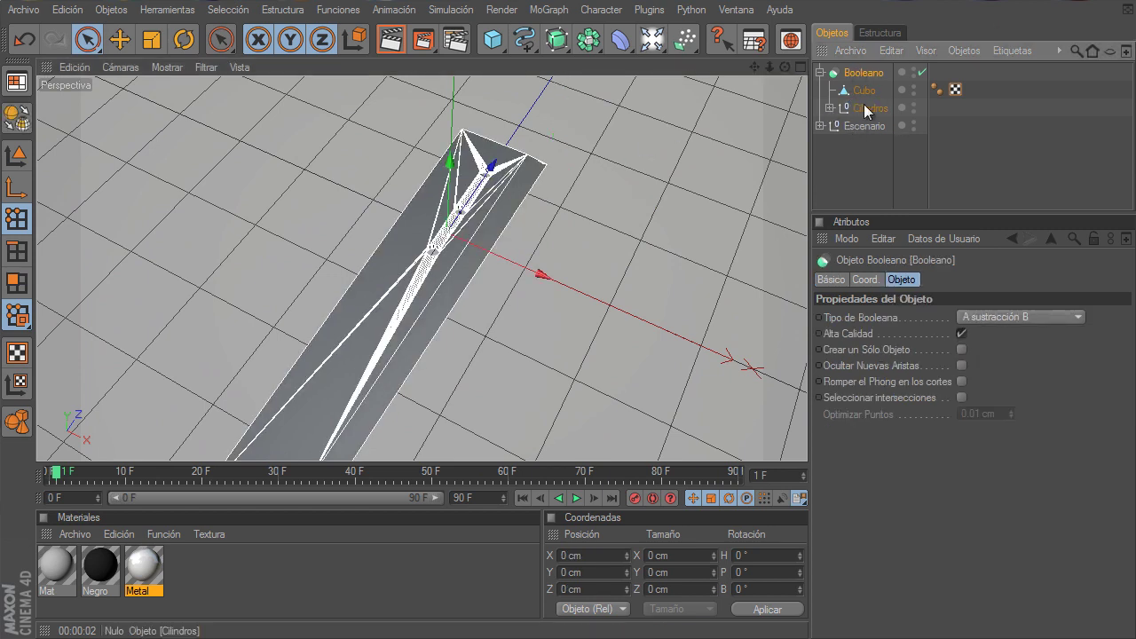
{"action": "left_click", "coordinate": [863, 89]}
{"action": "left_click", "coordinate": [854, 72]}
{"action": "left_click", "coordinate": [864, 93]}
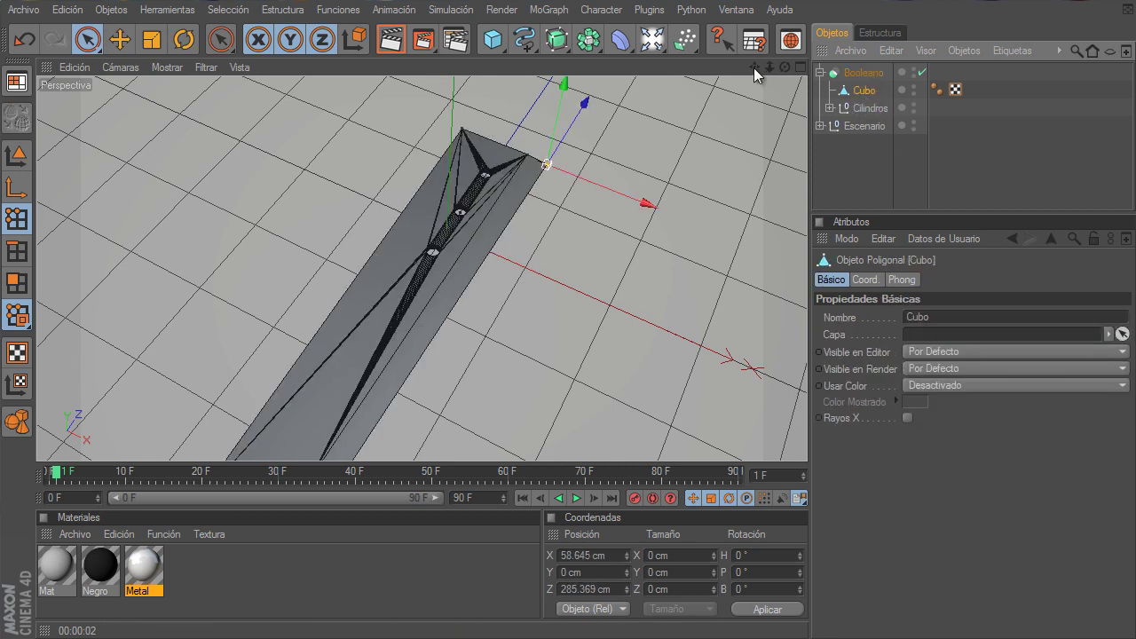
{"action": "left_click_drag", "start_coordinate": [754, 67], "coordinate": [600, 314]}
{"action": "left_click_drag", "start_coordinate": [760, 72], "coordinate": [600, 316]}
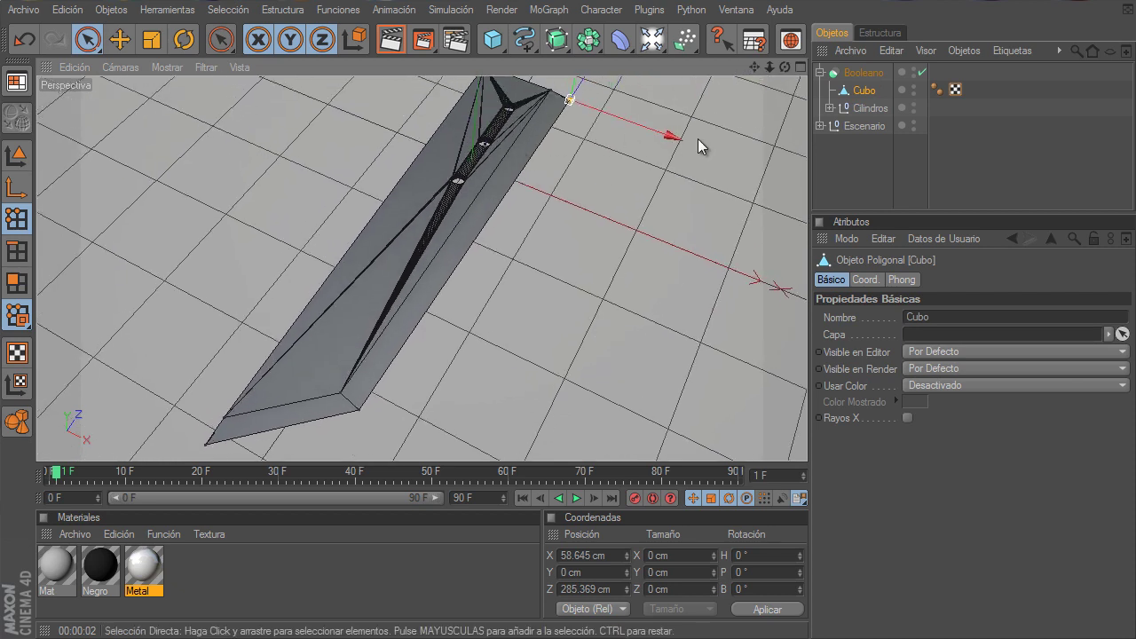
{"action": "left_click", "coordinate": [864, 108]}
{"action": "left_click_drag", "start_coordinate": [754, 67], "coordinate": [600, 316]}
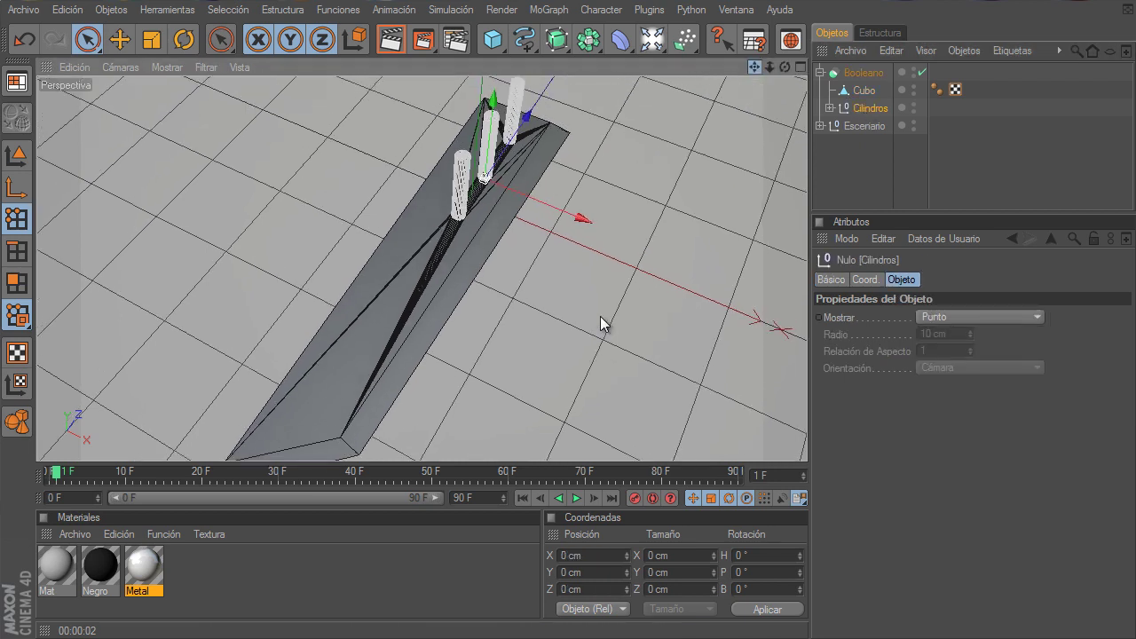
{"action": "left_click", "coordinate": [872, 73]}
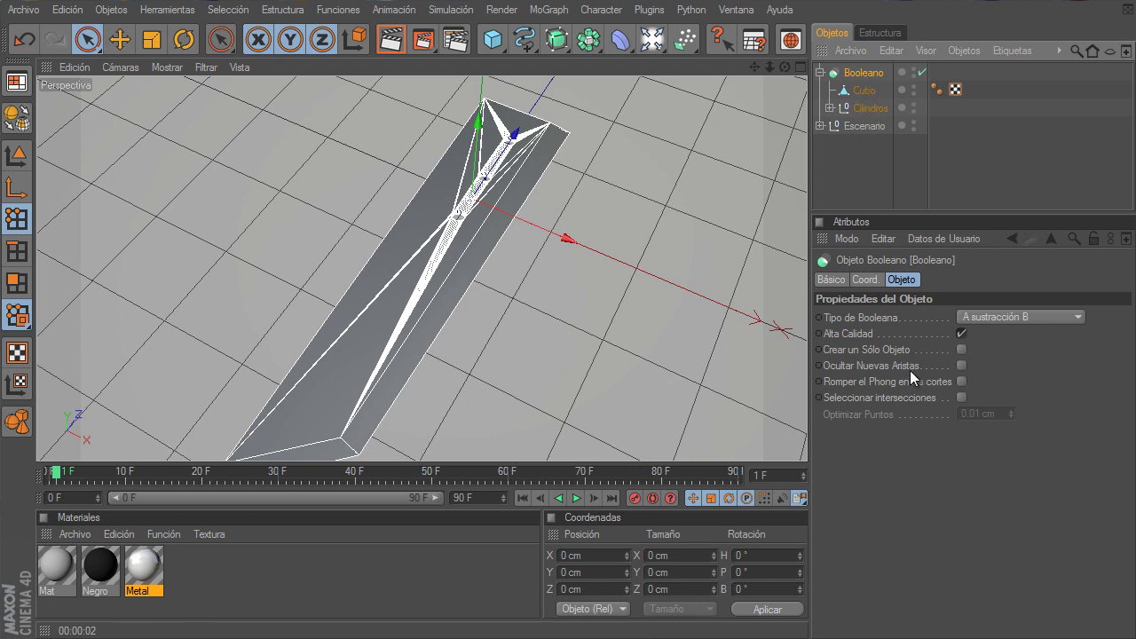
Enable Crear un Sólo Objeto, Ocultar Nuevas Aristas and Romper el Phong, then make the Boolean editable.
{"action": "left_click", "coordinate": [961, 350]}
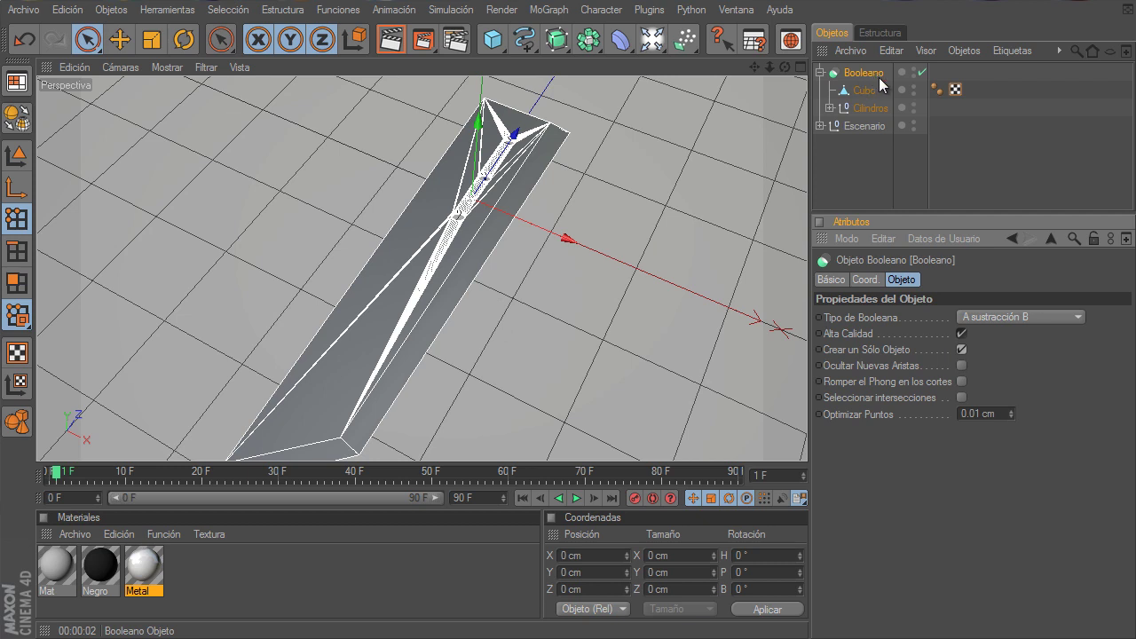
{"action": "left_click", "coordinate": [962, 366]}
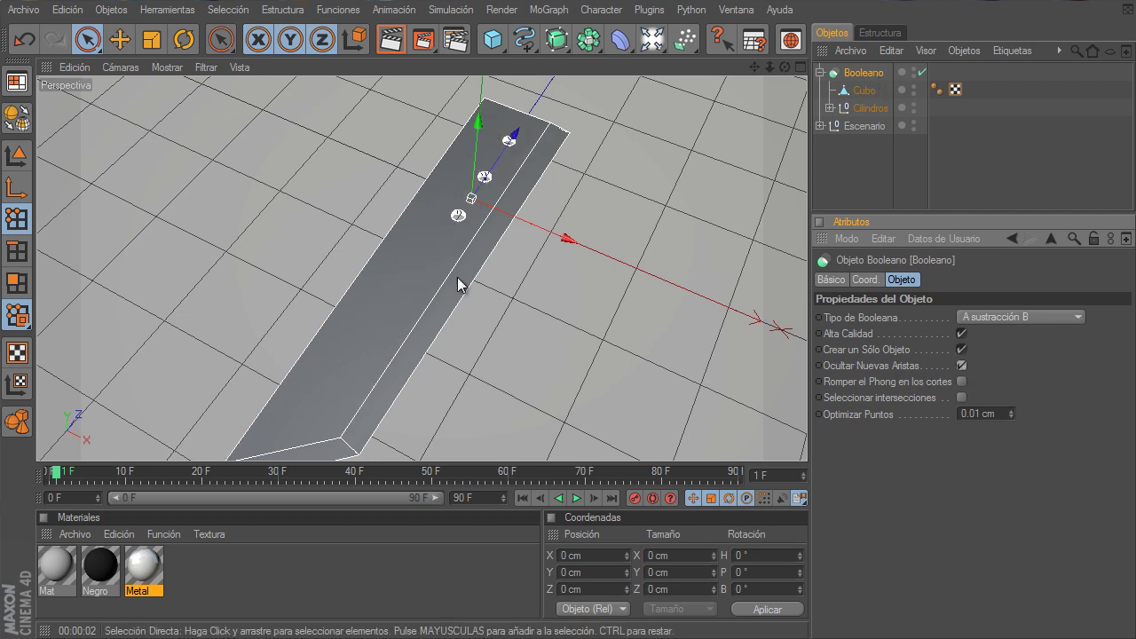
{"action": "left_click", "coordinate": [962, 366]}
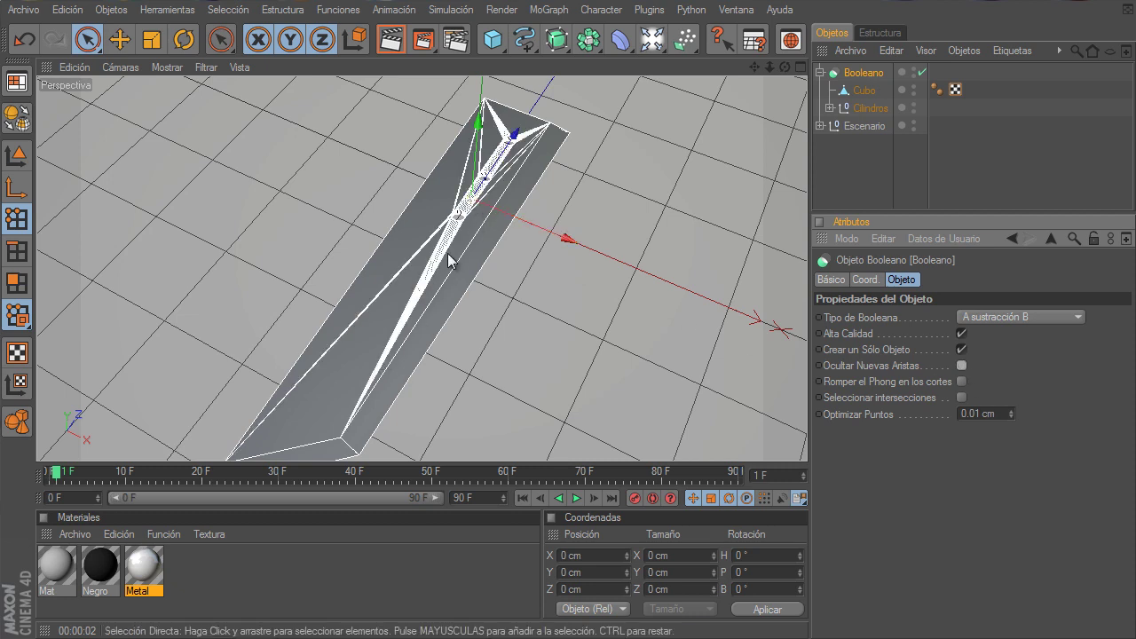
{"action": "left_click", "coordinate": [962, 365]}
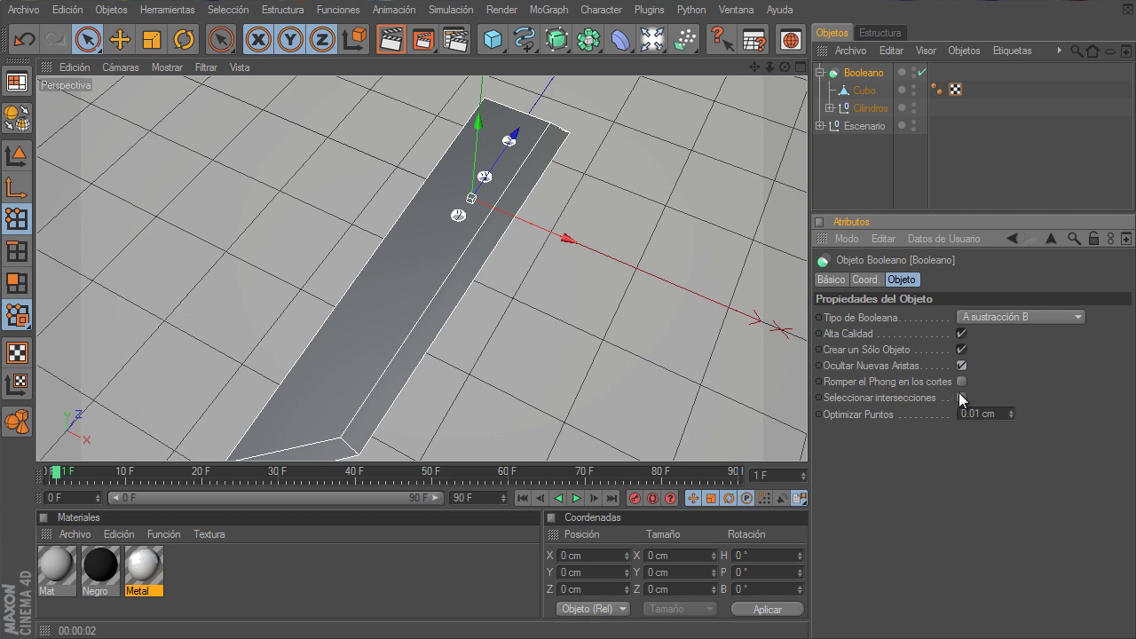
{"action": "left_click", "coordinate": [962, 381]}
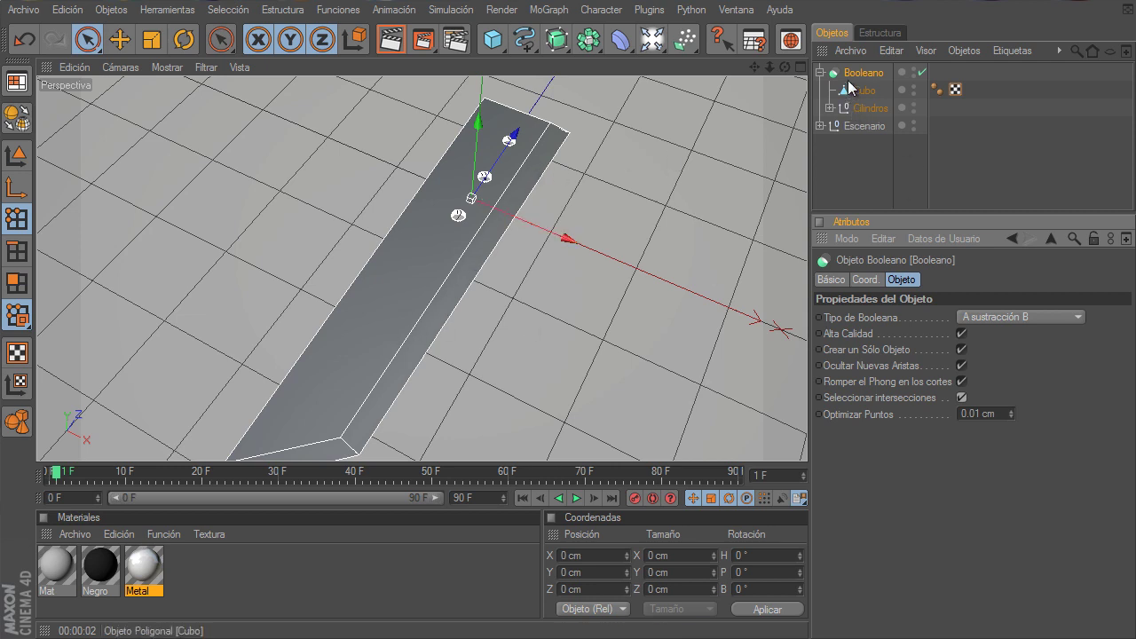
{"action": "key", "text": "c"}
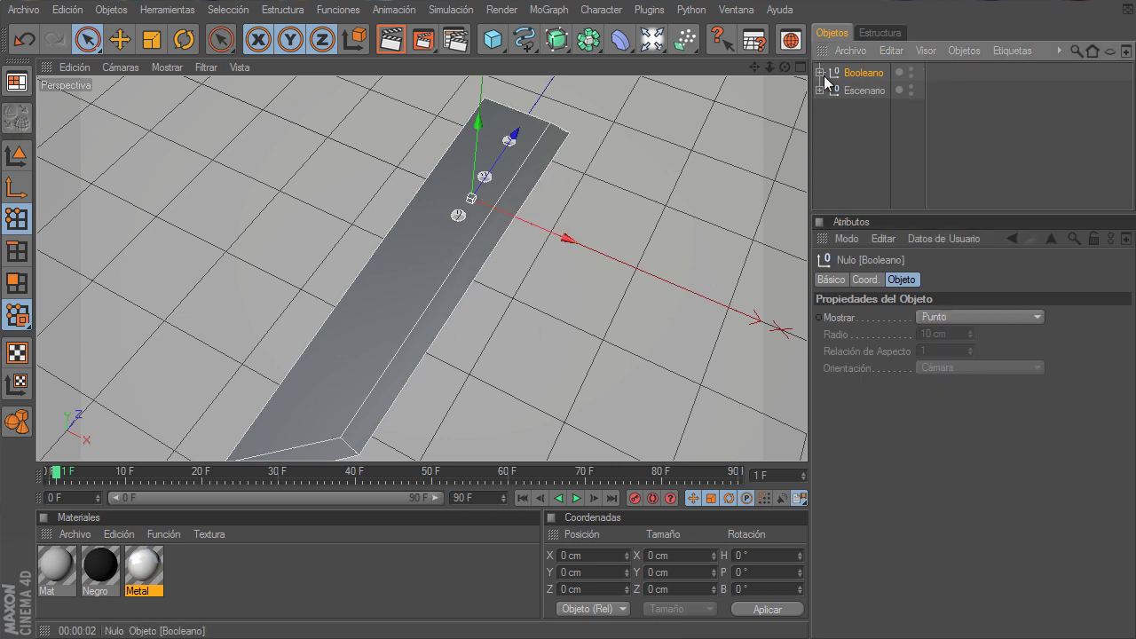
Move Cubo-Cilindros out of Booleano, delete the empty null, and rename the mesh Cuchilla.
{"action": "left_click", "coordinate": [821, 72]}
{"action": "left_click_drag", "start_coordinate": [850, 90], "coordinate": [862, 72]}
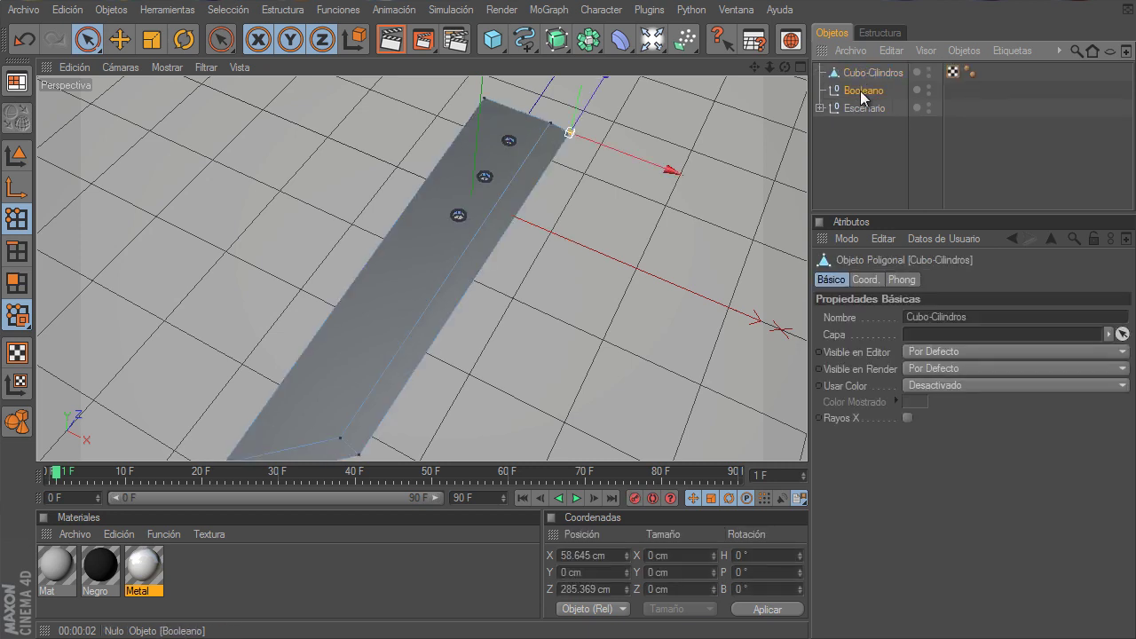
{"action": "left_click", "coordinate": [862, 91]}
{"action": "key", "text": "Delete"}
{"action": "double_click", "coordinate": [875, 73]}
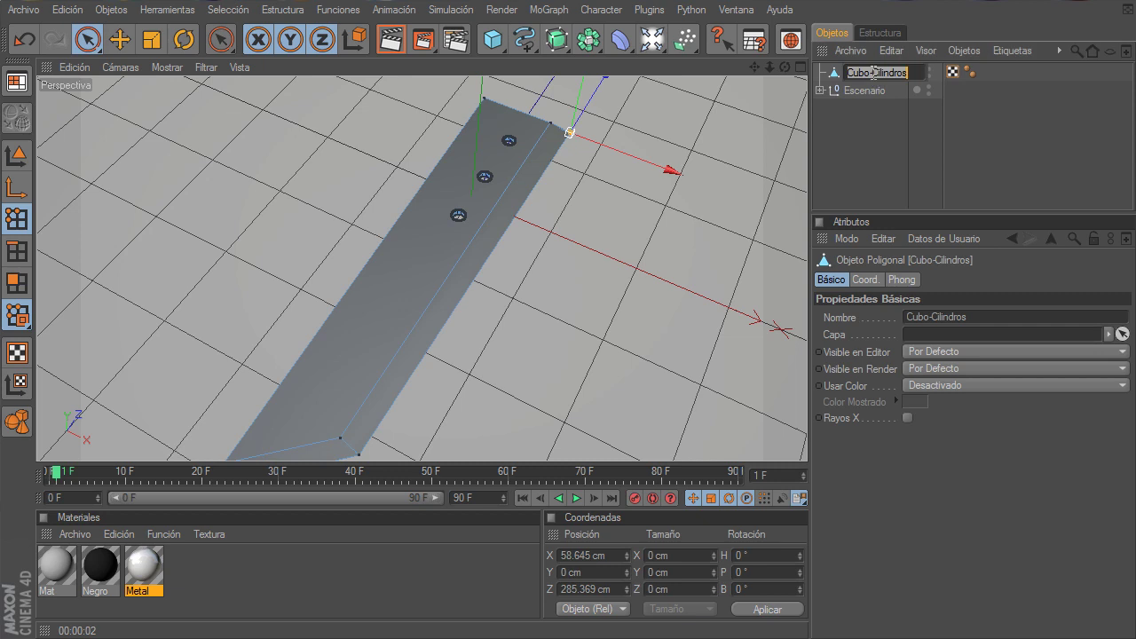
{"action": "type", "text": "Cuchi"}
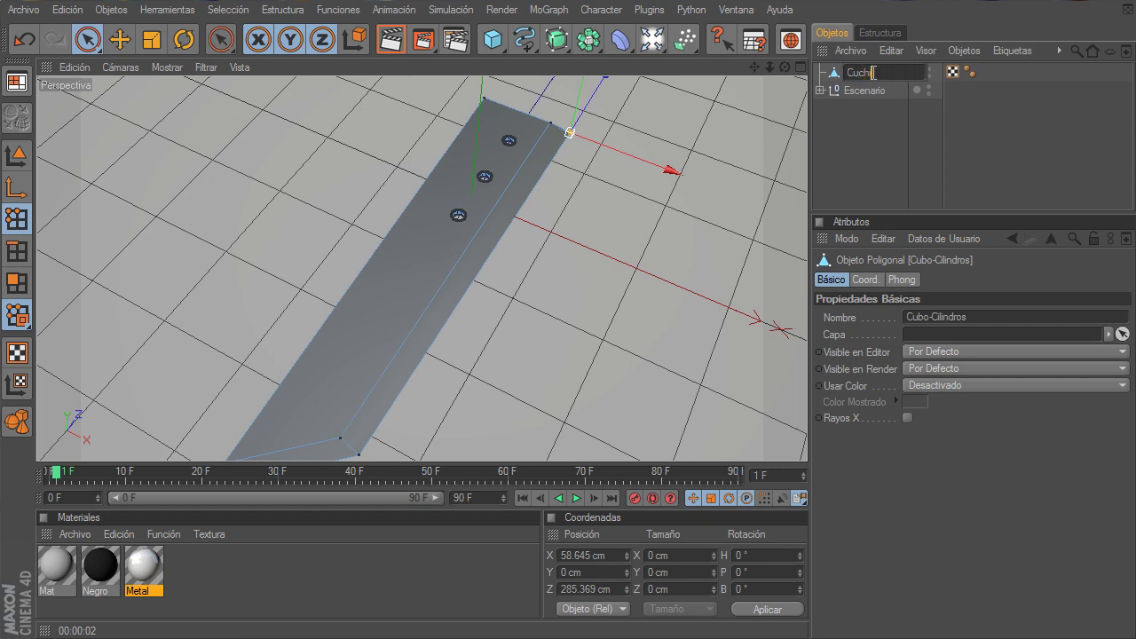
{"action": "type", "text": "lla"}
{"action": "key", "text": "Return"}
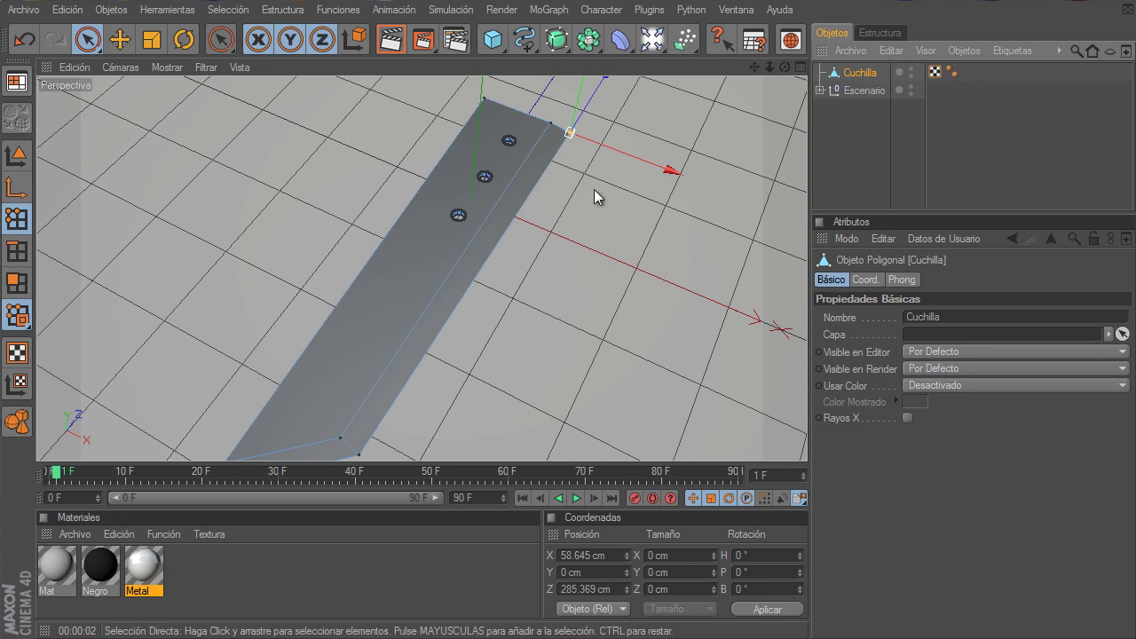
Orbit around the blade and preview it with the Interactive Render Region.
{"action": "mouse_move", "coordinate": [624, 254]}
{"action": "left_mouse_down", "text": "alt"}
{"action": "mouse_move", "coordinate": [603, 317]}
{"action": "mouse_move", "coordinate": [577, 306]}
{"action": "mouse_move", "coordinate": [594, 237]}
{"action": "mouse_move", "coordinate": [606, 332]}
{"action": "mouse_move", "coordinate": [600, 321]}
{"action": "left_mouse_up", "text": "alt"}
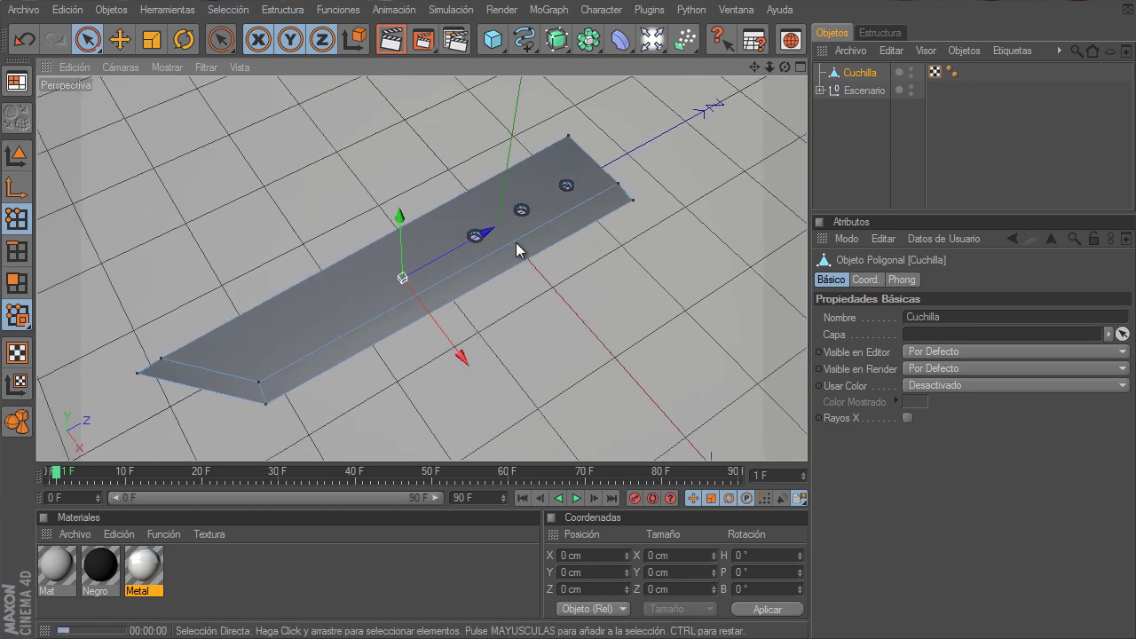
{"action": "key", "text": "alt+r"}
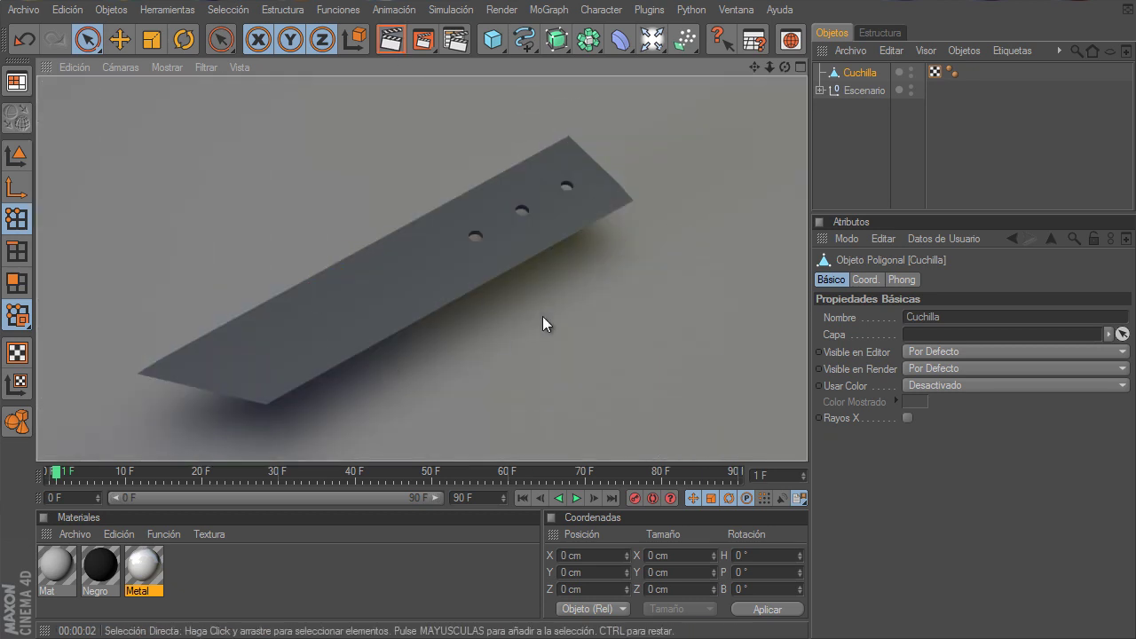
{"action": "mouse_move", "coordinate": [614, 293]}
{"action": "left_mouse_down", "text": "alt"}
{"action": "mouse_move", "coordinate": [584, 322]}
{"action": "mouse_move", "coordinate": [616, 325]}
{"action": "mouse_move", "coordinate": [608, 296]}
{"action": "mouse_move", "coordinate": [601, 320]}
{"action": "mouse_move", "coordinate": [593, 221]}
{"action": "left_mouse_up", "text": "alt"}
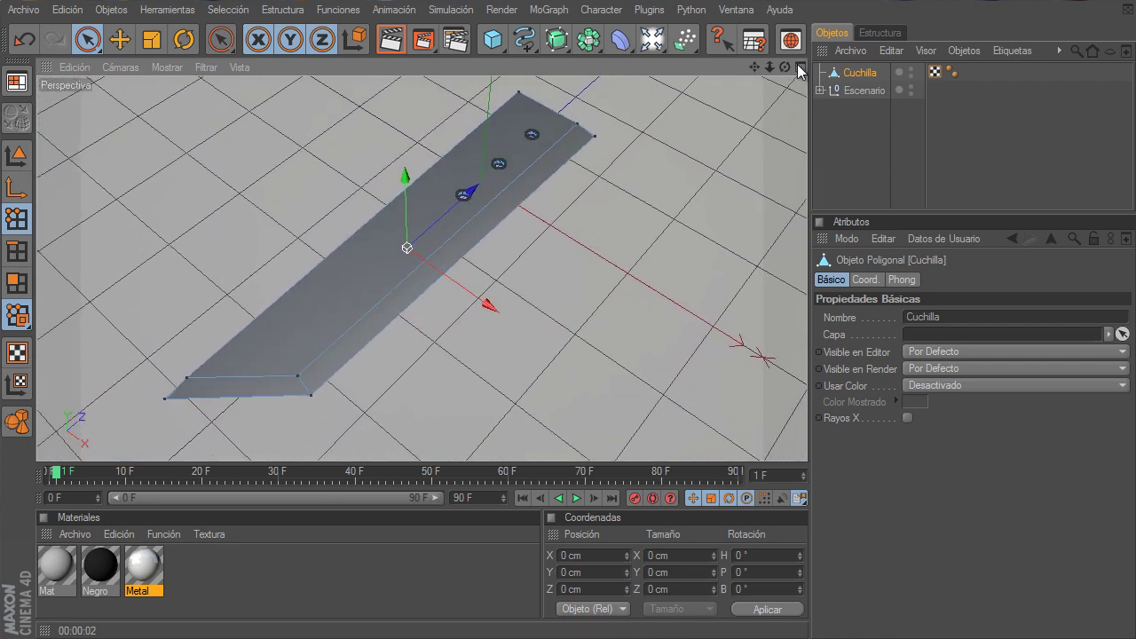
{"action": "left_click", "coordinate": [798, 64]}
Add a cube in the maximized top view and roughly move and scale it over the guard.
{"action": "middle_click", "coordinate": [769, 133]}
{"action": "scroll", "coordinate": [601, 317], "scroll_direction": "down", "scroll_amount": 2}
{"action": "scroll", "coordinate": [601, 317], "scroll_direction": "down", "scroll_amount": 1}
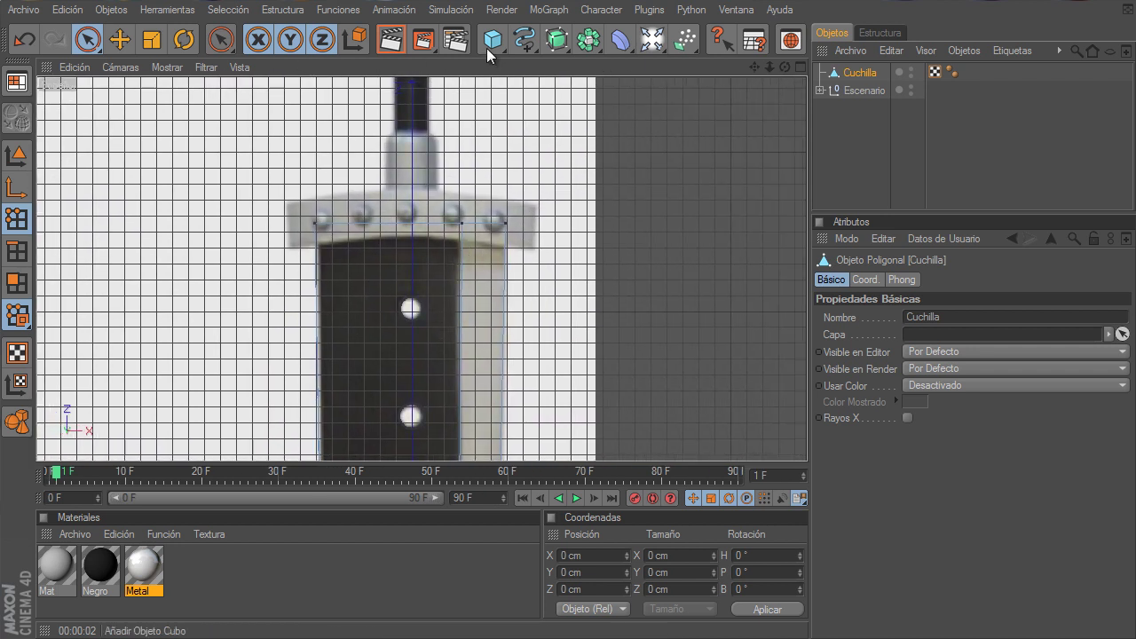
{"action": "left_click", "coordinate": [495, 40]}
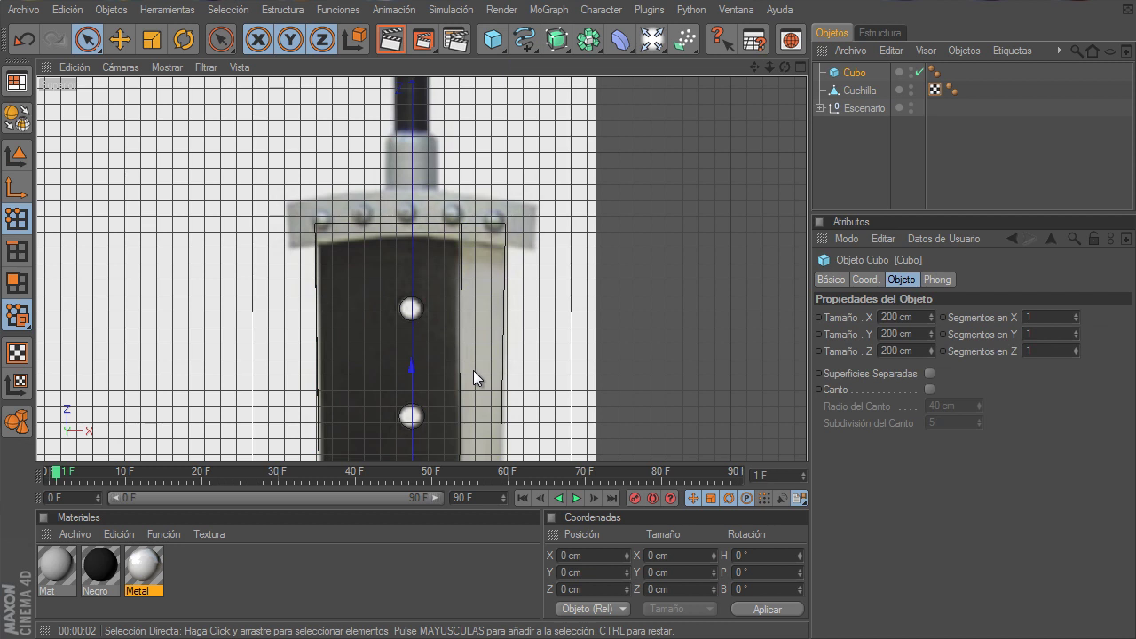
{"action": "left_click_drag", "start_coordinate": [435, 282], "coordinate": [435, 336]}
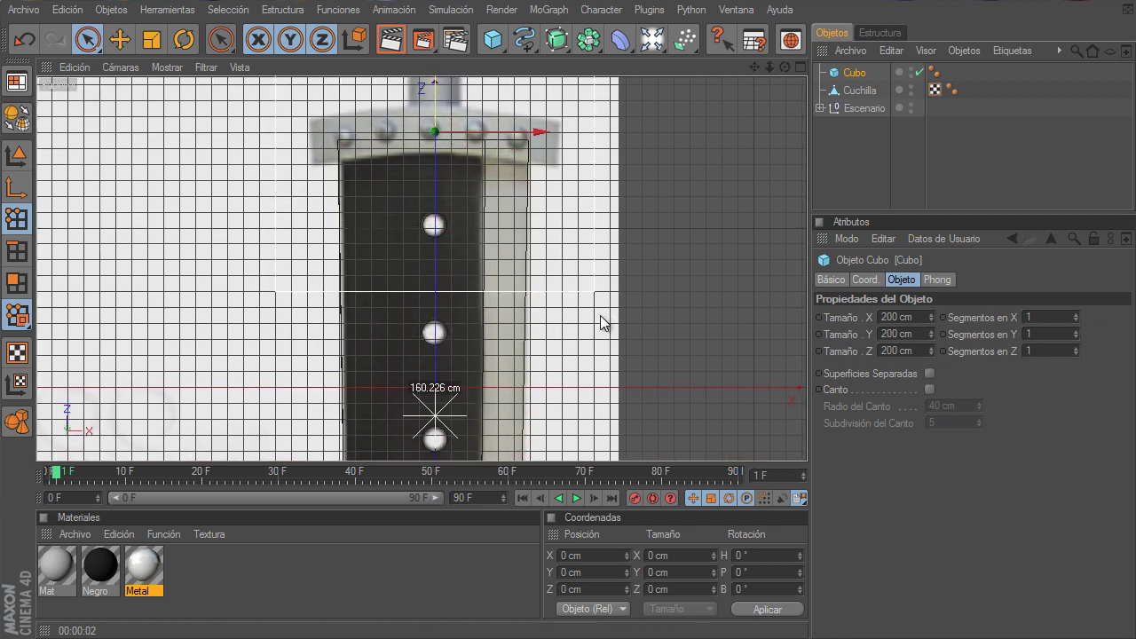
{"action": "middle_click_drag", "start_coordinate": [435, 335], "coordinate": [601, 324], "text": "alt"}
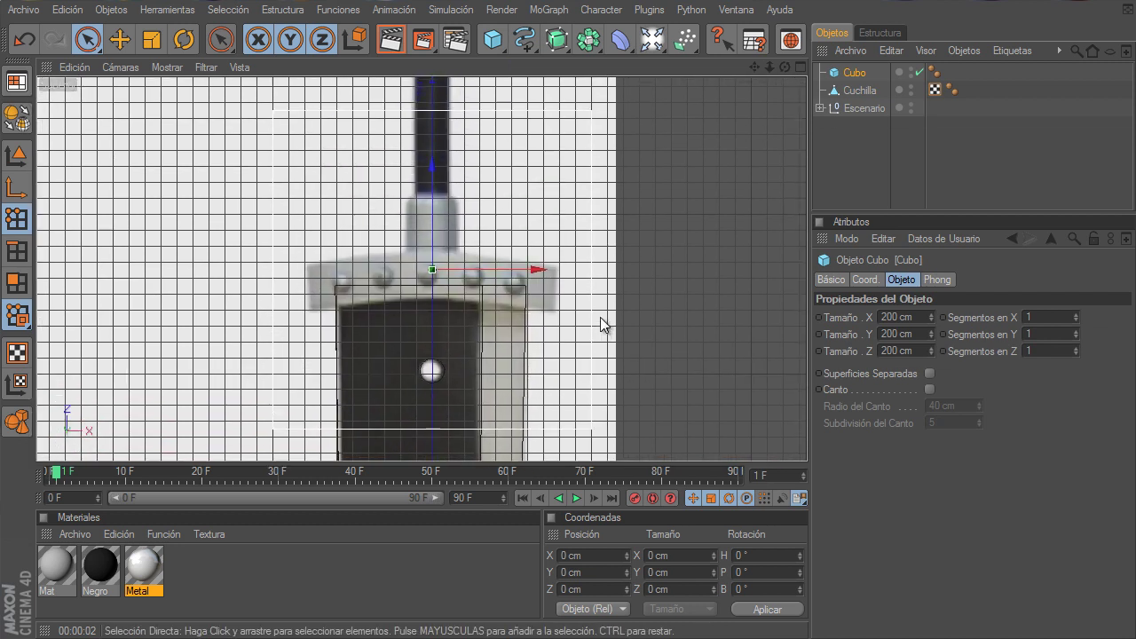
{"action": "left_click", "coordinate": [18, 156]}
{"action": "mouse_move", "coordinate": [432, 111]}
{"action": "left_mouse_down"}
{"action": "mouse_move", "coordinate": [599, 316]}
{"action": "mouse_move", "coordinate": [433, 105]}
{"action": "left_mouse_up"}
{"action": "mouse_move", "coordinate": [427, 169]}
{"action": "left_mouse_down"}
{"action": "mouse_move", "coordinate": [432, 243]}
{"action": "mouse_move", "coordinate": [600, 321]}
{"action": "left_mouse_up"}
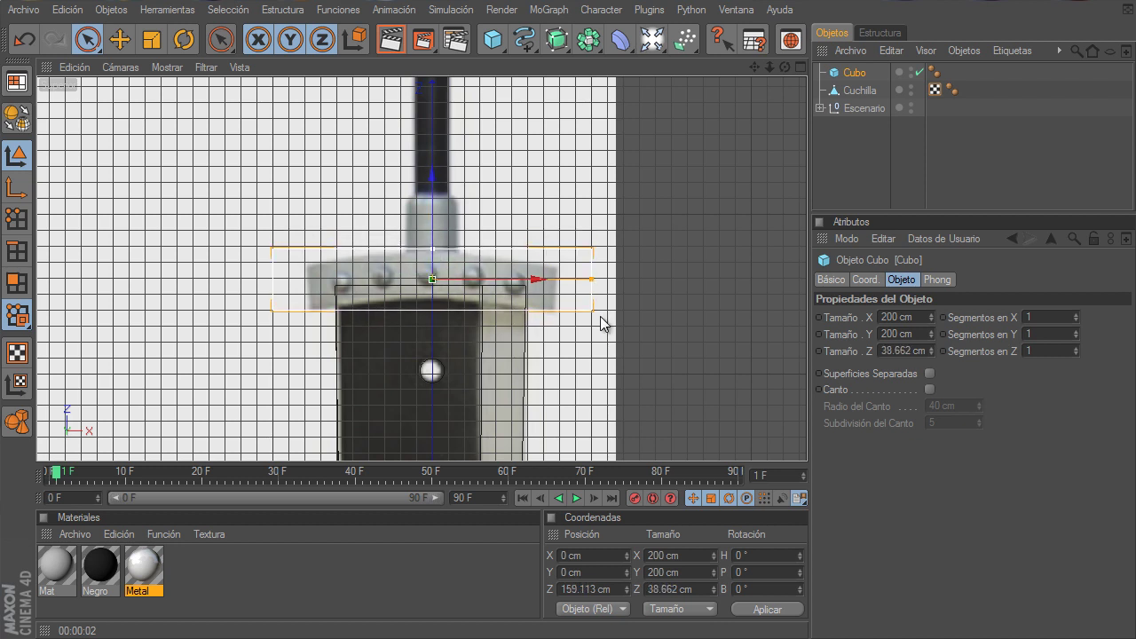
{"action": "mouse_move", "coordinate": [593, 280]}
{"action": "left_mouse_down"}
{"action": "mouse_move", "coordinate": [600, 316]}
{"action": "mouse_move", "coordinate": [608, 281]}
{"action": "left_mouse_up"}
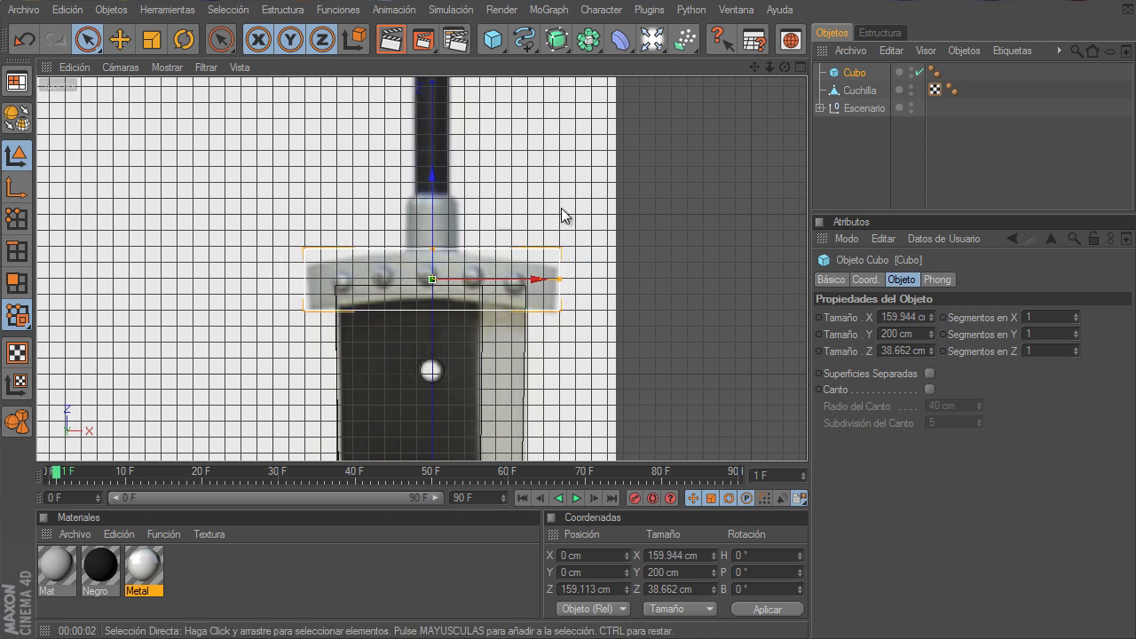
Set the guard cube's Tamaño X to 160 cm and Tamaño Z to 39 cm.
{"action": "left_click", "coordinate": [890, 317]}
{"action": "left_click_drag", "start_coordinate": [881, 317], "coordinate": [986, 324]}
{"action": "left_click", "coordinate": [902, 317]}
{"action": "double_click", "coordinate": [914, 317]}
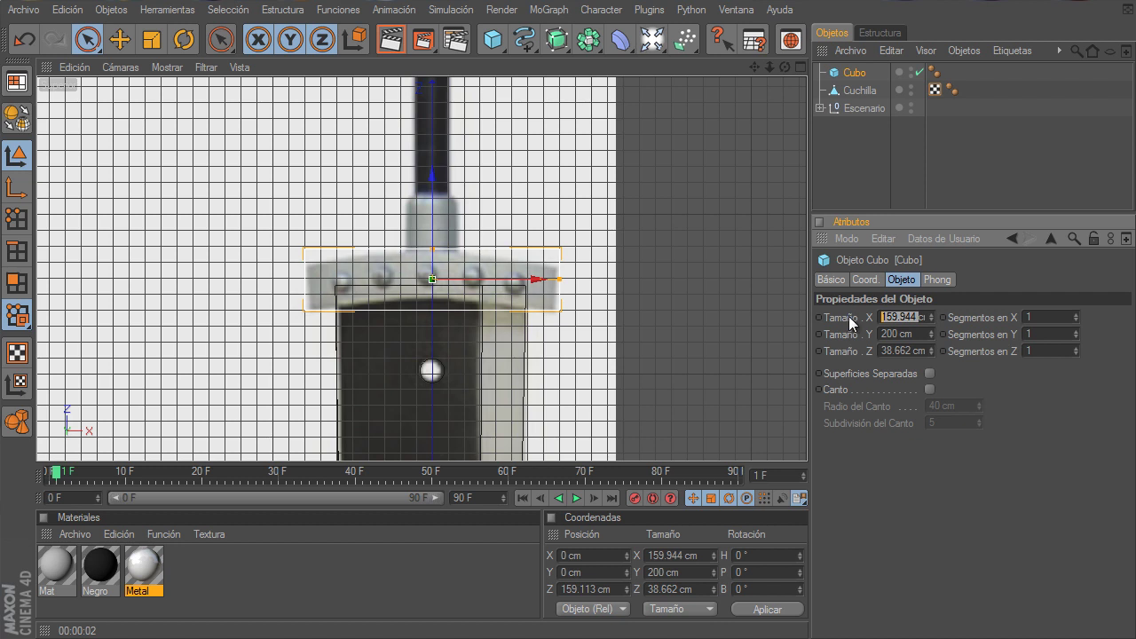
{"action": "type", "text": "160"}
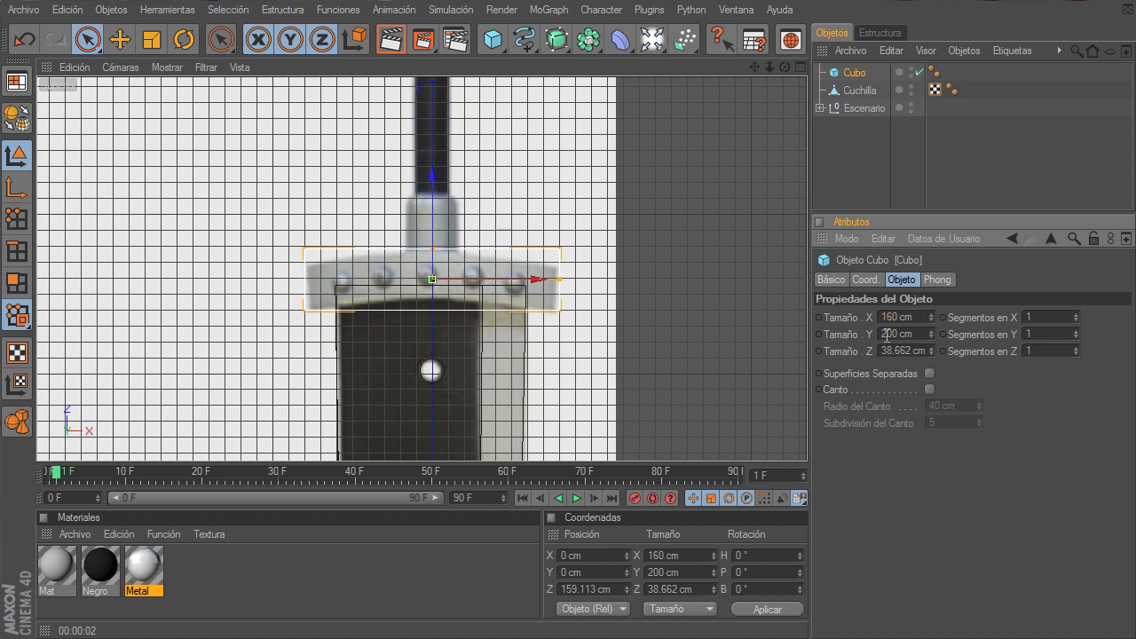
{"action": "mouse_move", "coordinate": [882, 351]}
{"action": "left_mouse_down"}
{"action": "mouse_move", "coordinate": [933, 360]}
{"action": "mouse_move", "coordinate": [876, 350]}
{"action": "left_mouse_up"}
{"action": "type", "text": "39"}
{"action": "key", "text": "Return"}
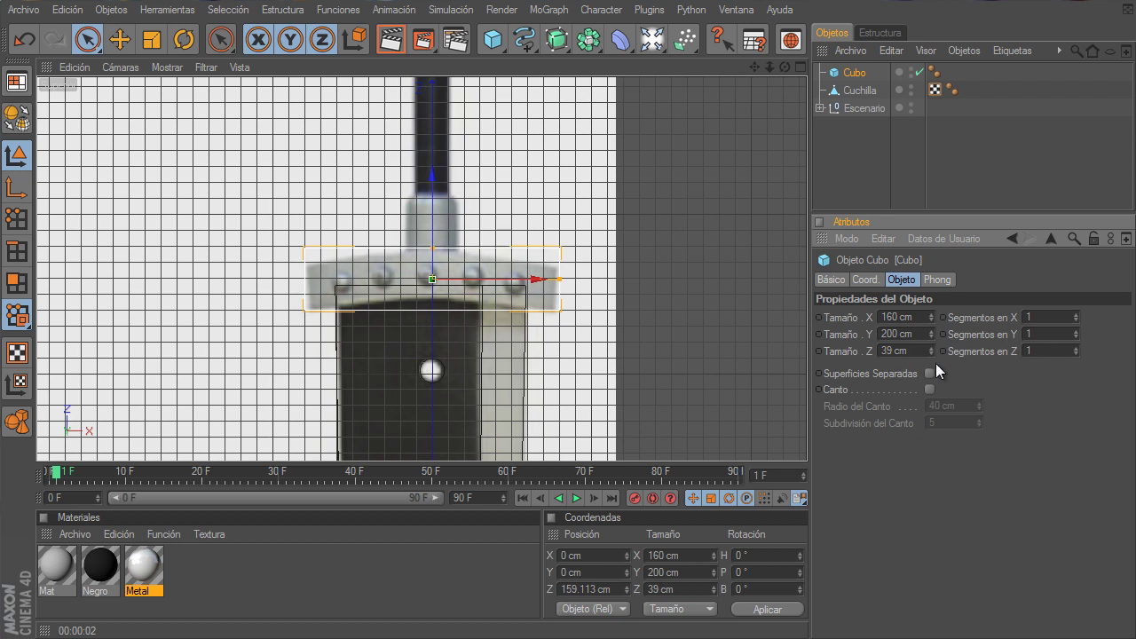
Shrink the guard cube's height in the side view, then set Tamaño Y to 40 cm.
{"action": "left_click", "coordinate": [796, 66]}
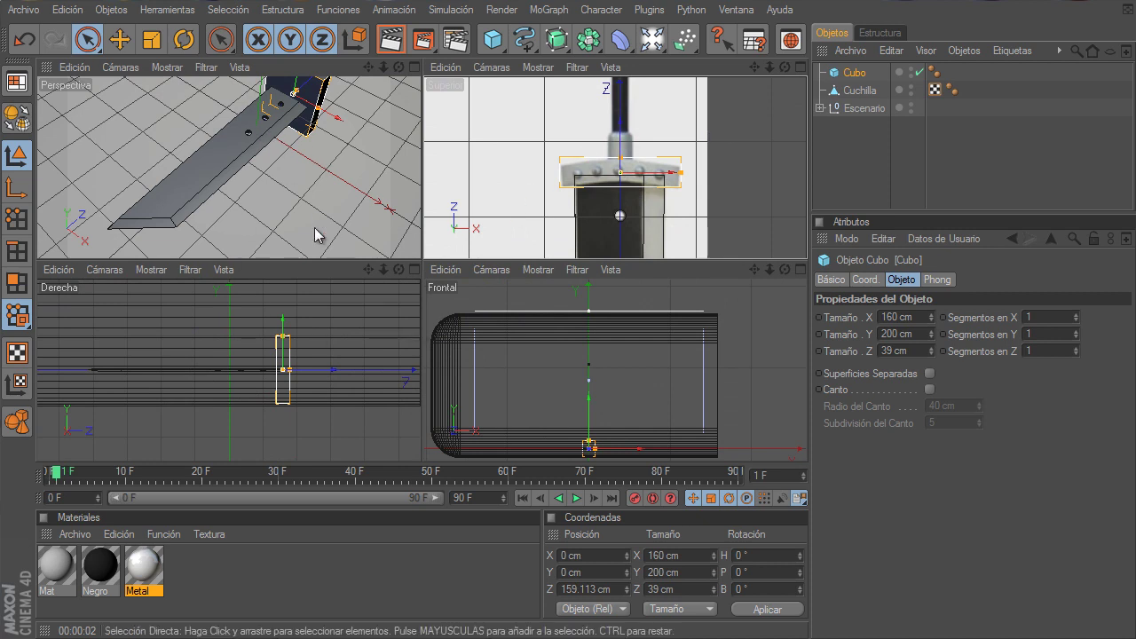
{"action": "left_click", "coordinate": [414, 270]}
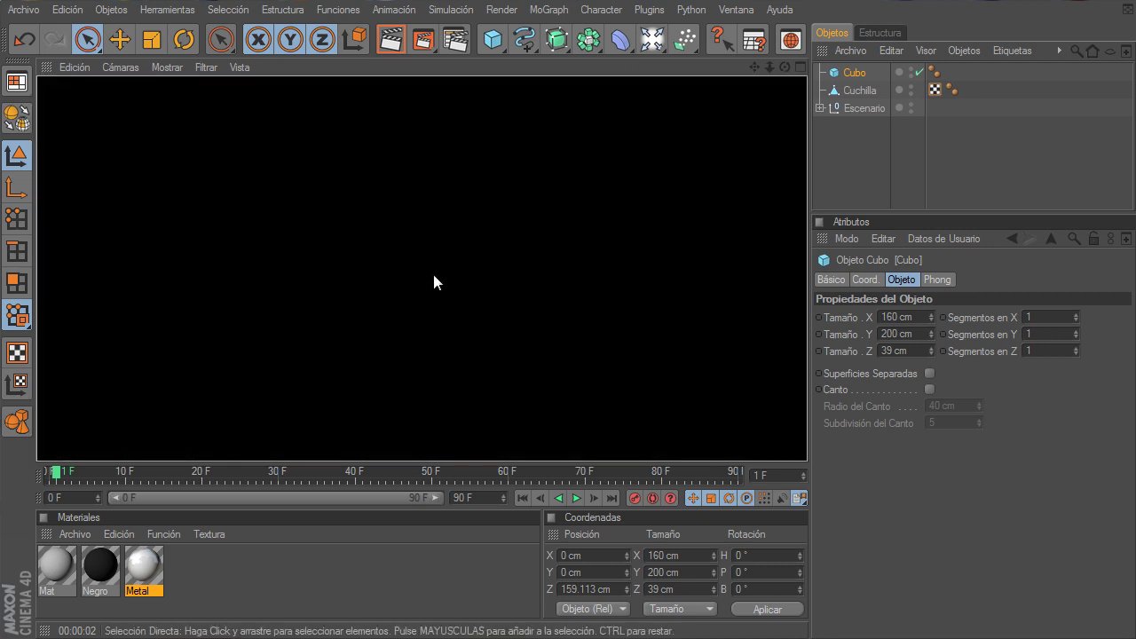
{"action": "left_click_drag", "start_coordinate": [536, 203], "coordinate": [600, 314]}
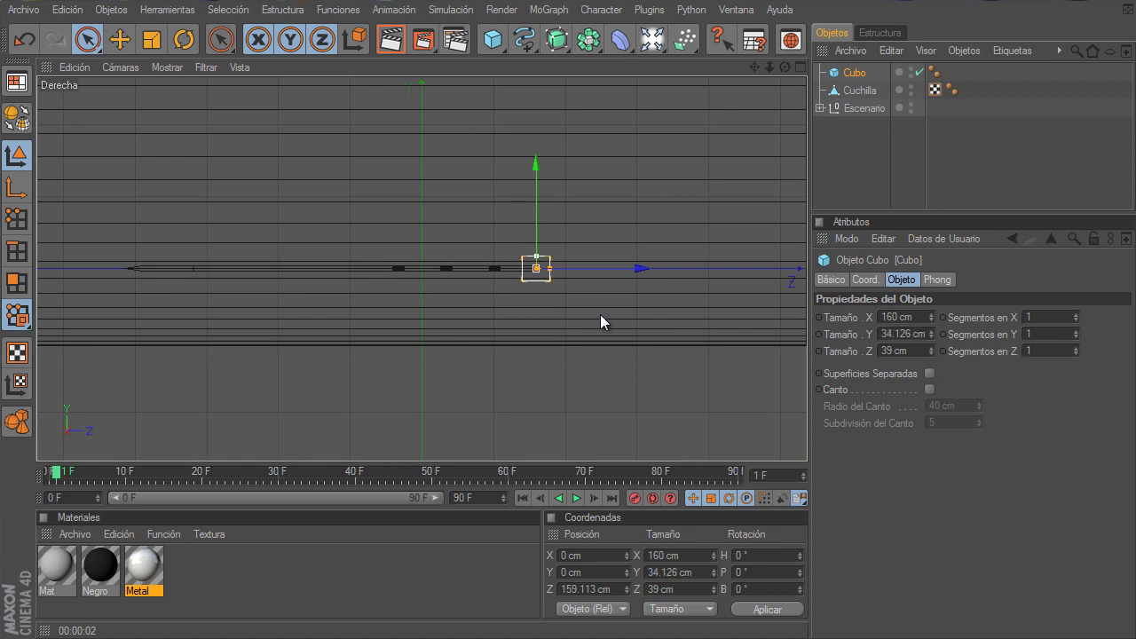
{"action": "left_click", "coordinate": [800, 66]}
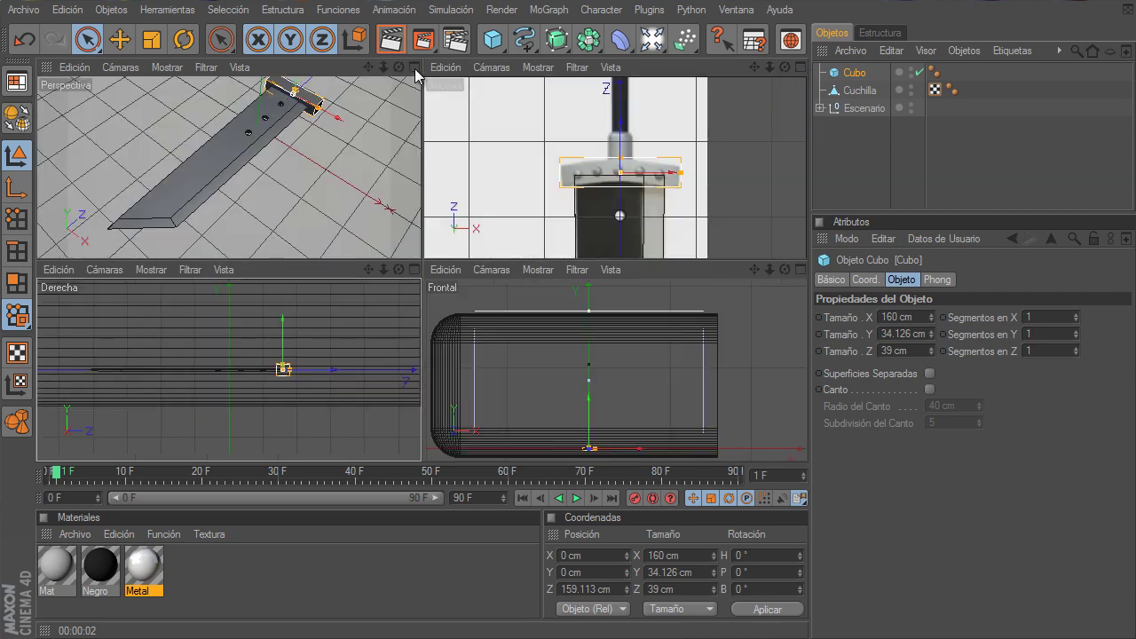
{"action": "left_click", "coordinate": [415, 66]}
{"action": "mouse_move", "coordinate": [461, 182]}
{"action": "left_mouse_down", "text": "alt"}
{"action": "mouse_move", "coordinate": [602, 322]}
{"action": "mouse_move", "coordinate": [575, 339]}
{"action": "mouse_move", "coordinate": [426, 218]}
{"action": "mouse_move", "coordinate": [431, 231]}
{"action": "left_mouse_up", "text": "alt"}
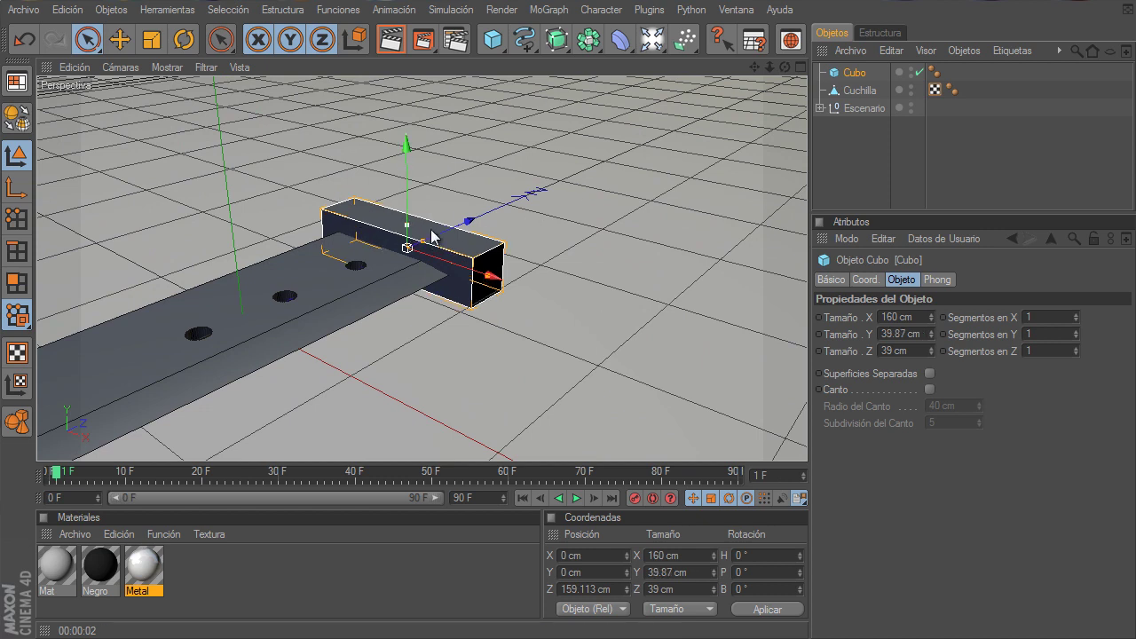
{"action": "double_click", "coordinate": [884, 334]}
{"action": "type", "text": "40"}
{"action": "key", "text": "Return"}
Orbit around the 160 × 40 × 39 cm guard block, then maximise the top view.
{"action": "mouse_move", "coordinate": [595, 318]}
{"action": "left_mouse_down", "text": "alt"}
{"action": "mouse_move", "coordinate": [613, 309]}
{"action": "mouse_move", "coordinate": [623, 316]}
{"action": "mouse_move", "coordinate": [601, 319]}
{"action": "mouse_move", "coordinate": [633, 327]}
{"action": "mouse_move", "coordinate": [633, 309]}
{"action": "mouse_move", "coordinate": [602, 312]}
{"action": "mouse_move", "coordinate": [601, 337]}
{"action": "mouse_move", "coordinate": [602, 323]}
{"action": "left_mouse_up", "text": "alt"}
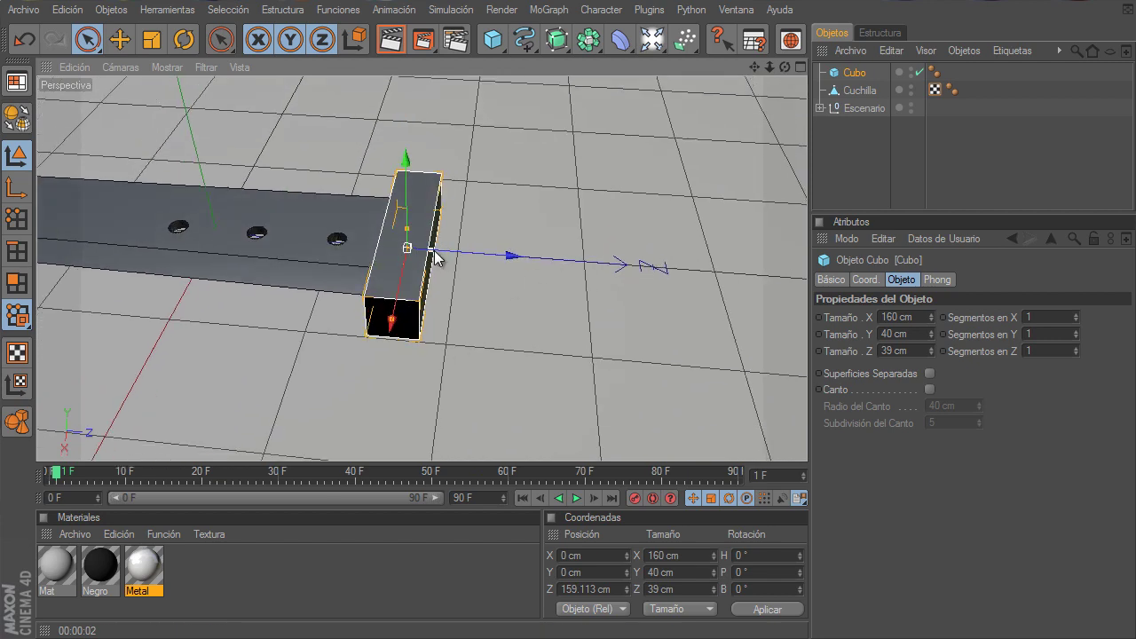
{"action": "mouse_move", "coordinate": [594, 252]}
{"action": "left_mouse_down", "text": "alt"}
{"action": "mouse_move", "coordinate": [575, 324]}
{"action": "mouse_move", "coordinate": [611, 309]}
{"action": "mouse_move", "coordinate": [593, 321]}
{"action": "mouse_move", "coordinate": [607, 323]}
{"action": "mouse_move", "coordinate": [579, 308]}
{"action": "mouse_move", "coordinate": [578, 321]}
{"action": "mouse_move", "coordinate": [604, 327]}
{"action": "mouse_move", "coordinate": [647, 234]}
{"action": "left_mouse_up", "text": "alt"}
{"action": "mouse_move", "coordinate": [579, 266]}
{"action": "left_mouse_down", "text": "alt"}
{"action": "mouse_move", "coordinate": [583, 249]}
{"action": "mouse_move", "coordinate": [591, 314]}
{"action": "mouse_move", "coordinate": [599, 325]}
{"action": "mouse_move", "coordinate": [610, 313]}
{"action": "mouse_move", "coordinate": [605, 337]}
{"action": "mouse_move", "coordinate": [612, 307]}
{"action": "mouse_move", "coordinate": [557, 317]}
{"action": "mouse_move", "coordinate": [611, 257]}
{"action": "left_mouse_up", "text": "alt"}
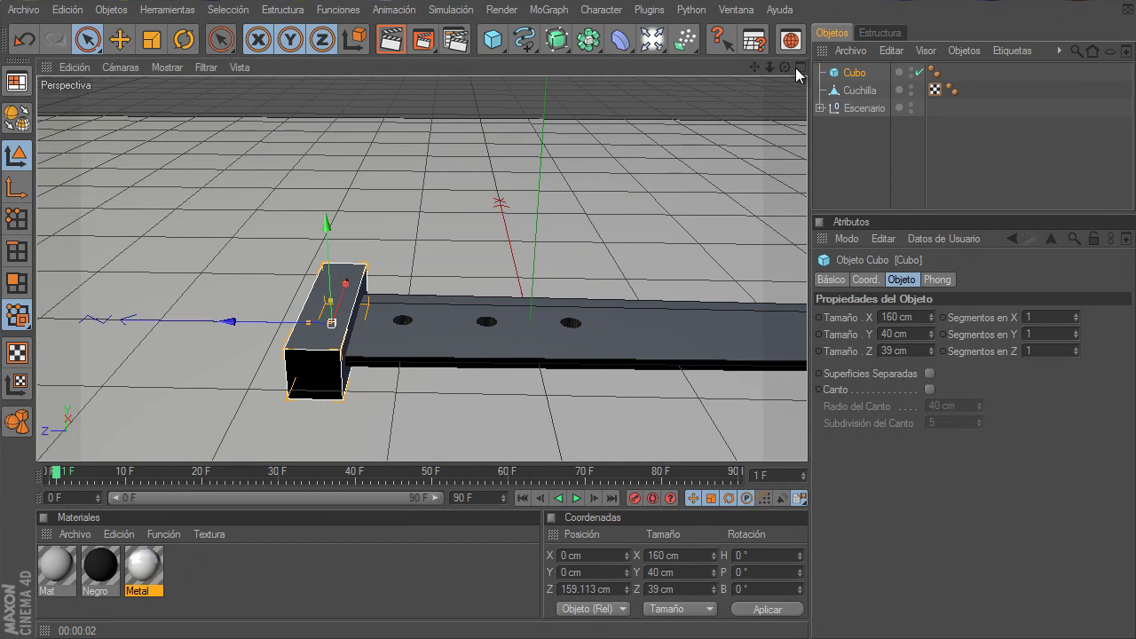
{"action": "left_click", "coordinate": [795, 67]}
{"action": "left_click", "coordinate": [795, 67]}
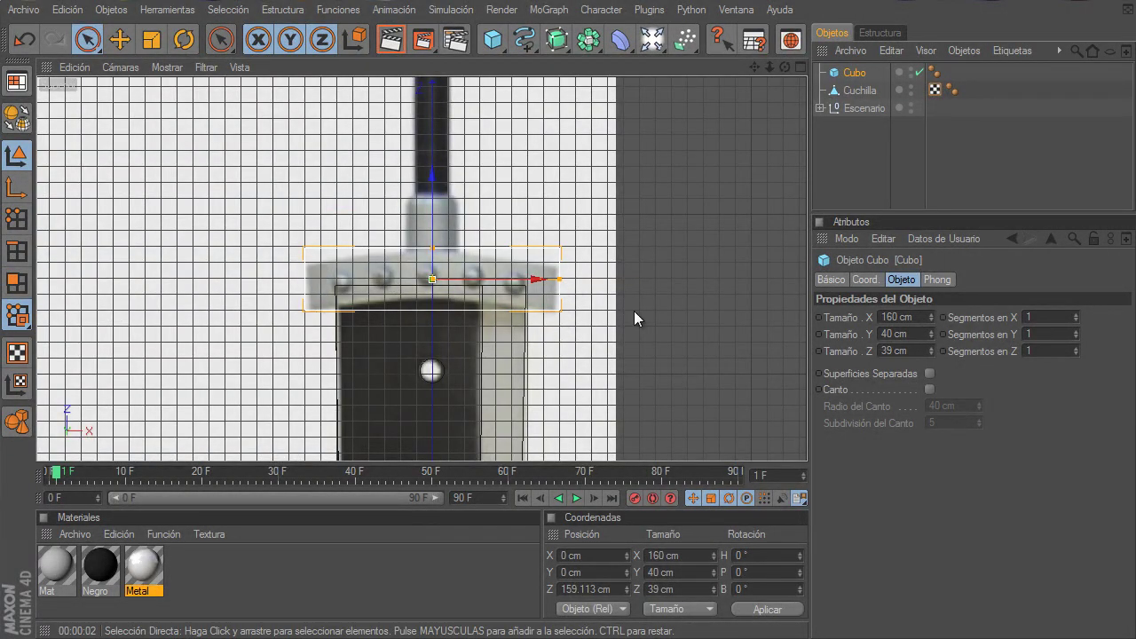
Enable Canto on the guard cube, lower its radius to 2 cm, and render a preview.
{"action": "left_click", "coordinate": [798, 67]}
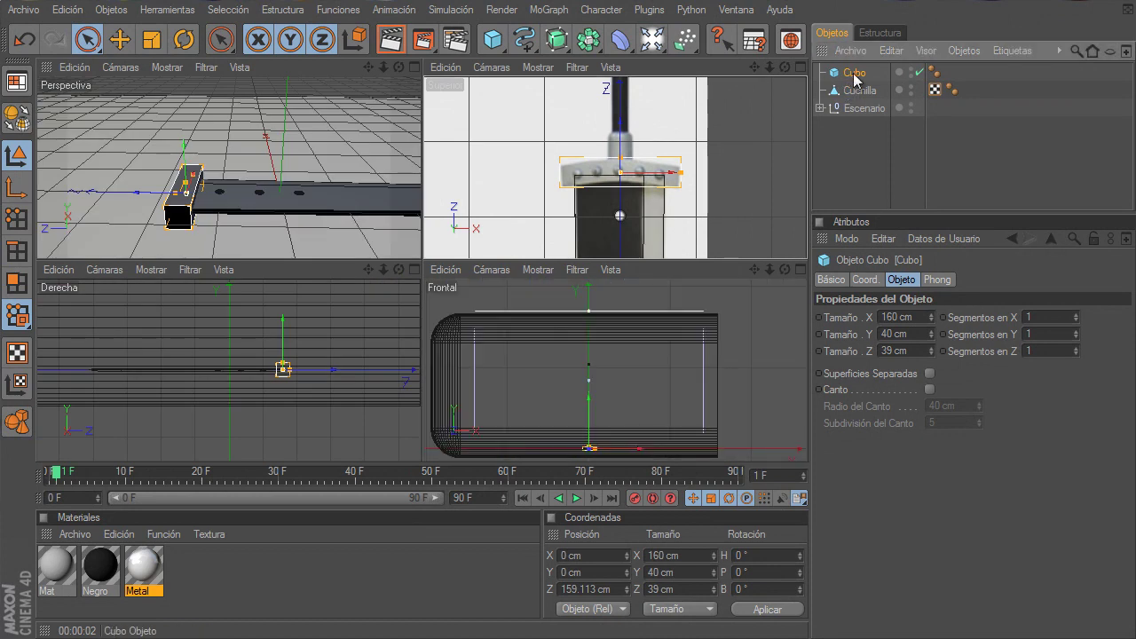
{"action": "left_click", "coordinate": [929, 389]}
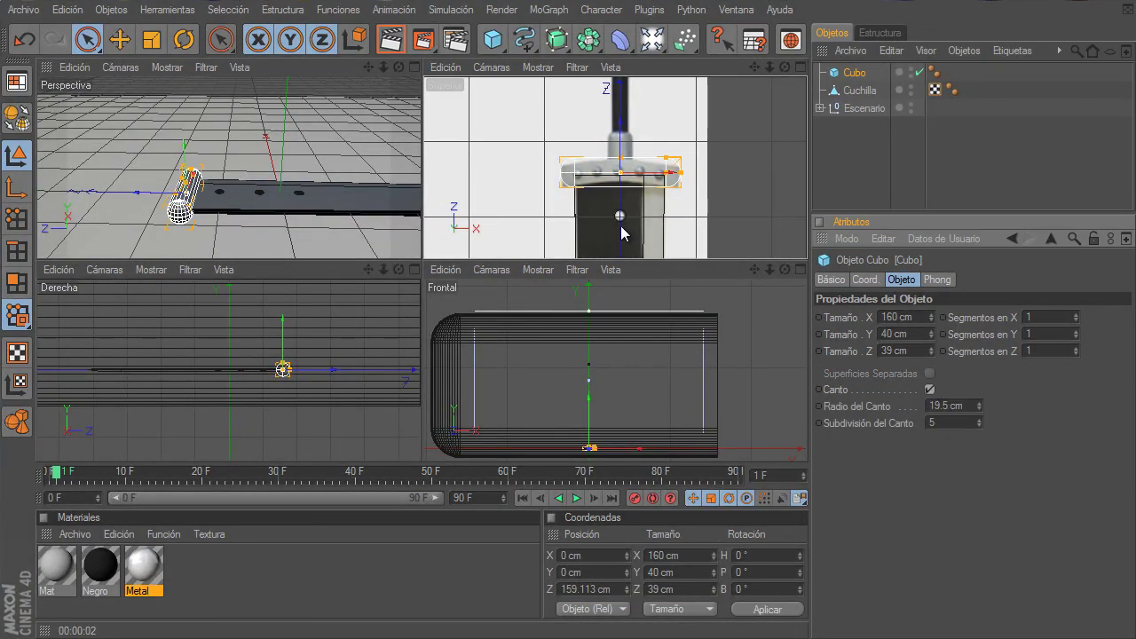
{"action": "left_click", "coordinate": [415, 68]}
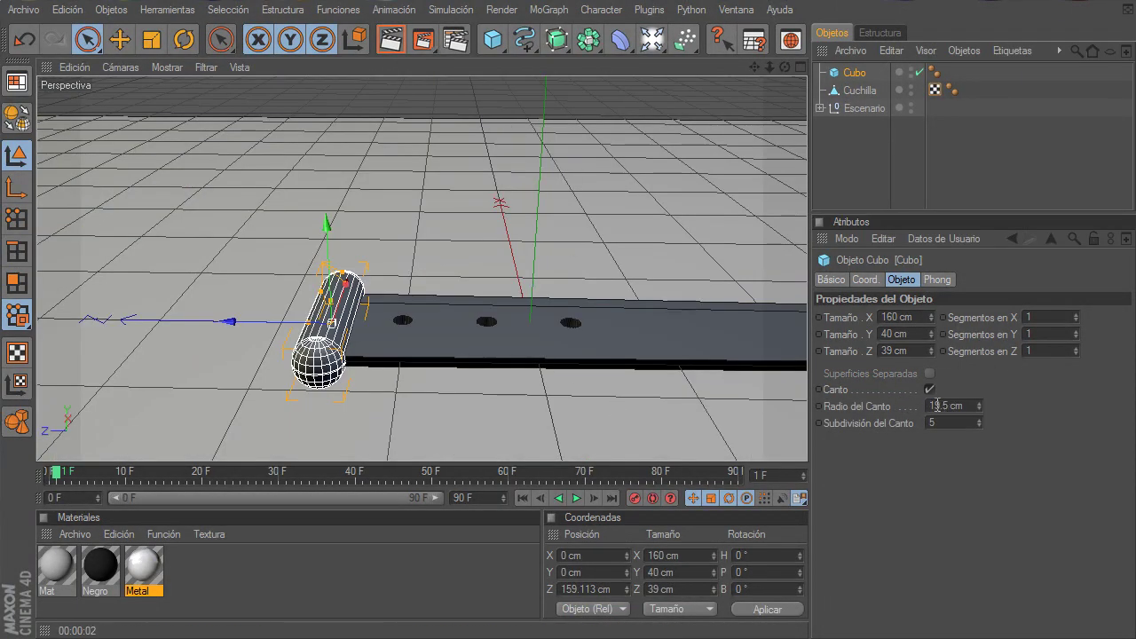
{"action": "left_click_drag", "start_coordinate": [977, 410], "coordinate": [980, 406]}
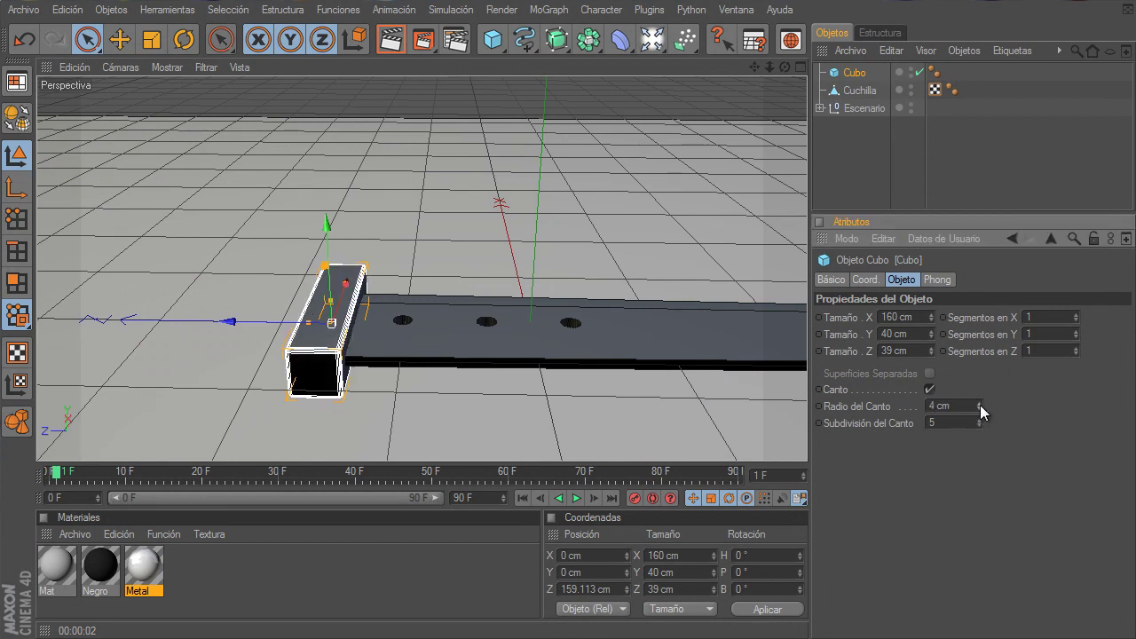
{"action": "left_click", "coordinate": [980, 406]}
{"action": "left_click", "coordinate": [980, 403]}
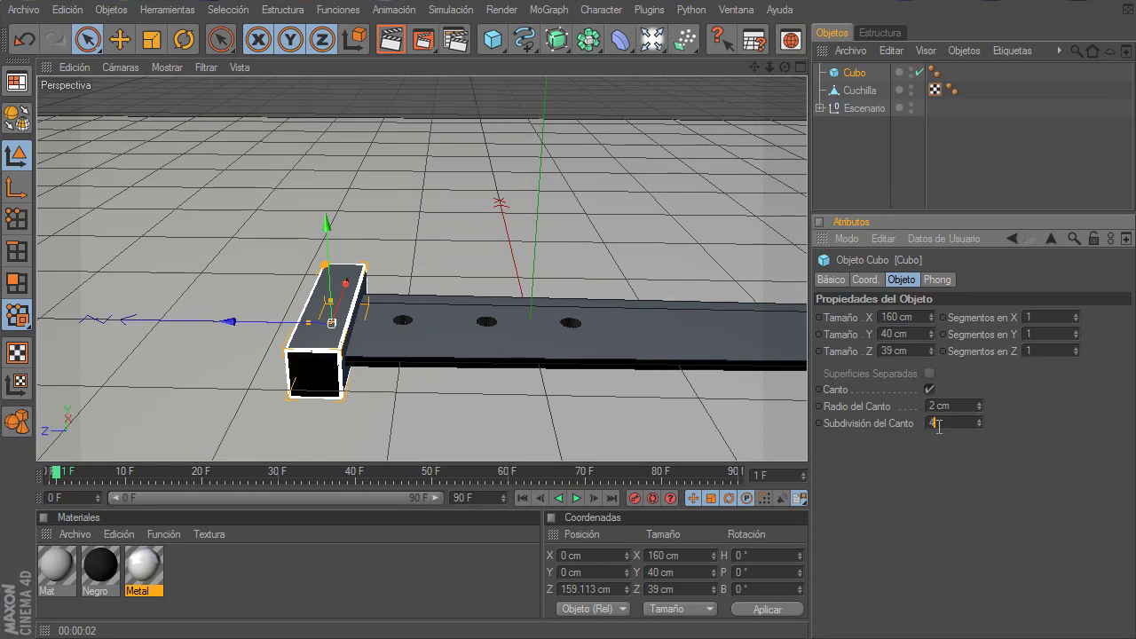
{"action": "left_click", "coordinate": [391, 39]}
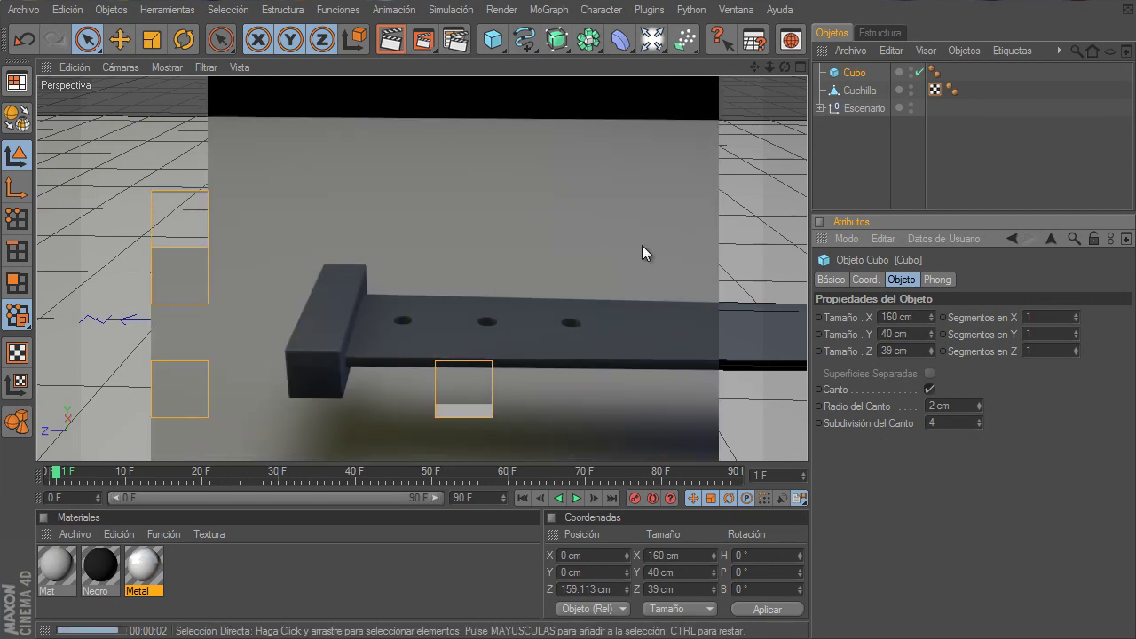
{"action": "mouse_move", "coordinate": [653, 195]}
{"action": "left_mouse_down", "text": "alt"}
{"action": "mouse_move", "coordinate": [613, 317]}
{"action": "mouse_move", "coordinate": [601, 315]}
{"action": "mouse_move", "coordinate": [575, 161]}
{"action": "left_mouse_up", "text": "alt"}
Add a sphere and slide it forward along Z toward the guard.
{"action": "left_click", "coordinate": [575, 161]}
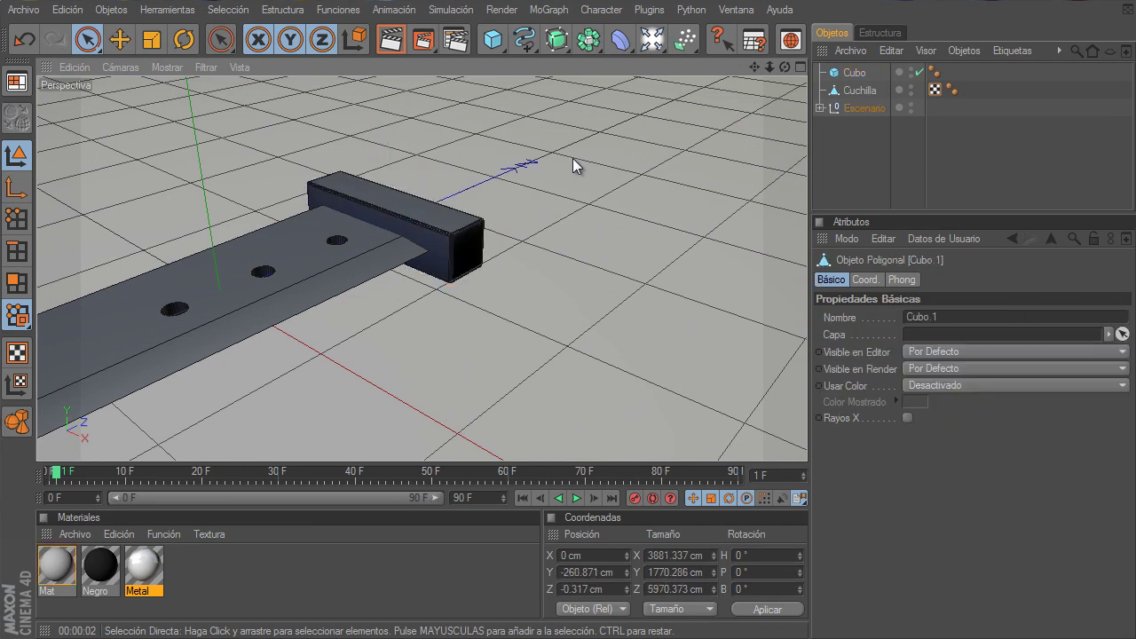
{"action": "left_click_drag", "start_coordinate": [495, 49], "coordinate": [664, 55]}
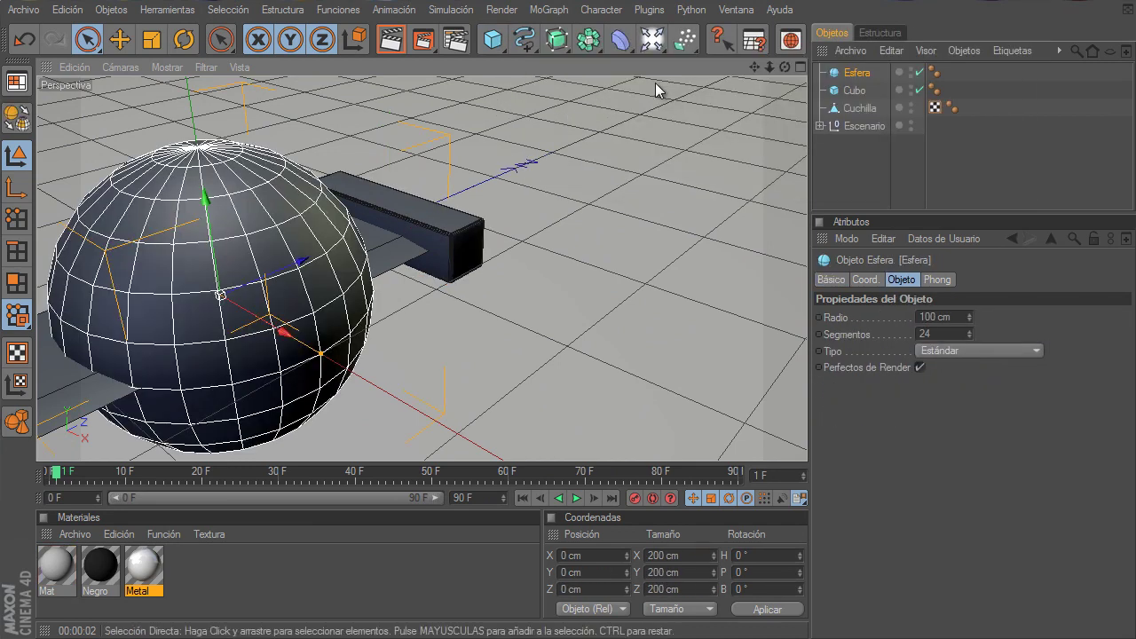
{"action": "left_click_drag", "start_coordinate": [291, 277], "coordinate": [322, 320]}
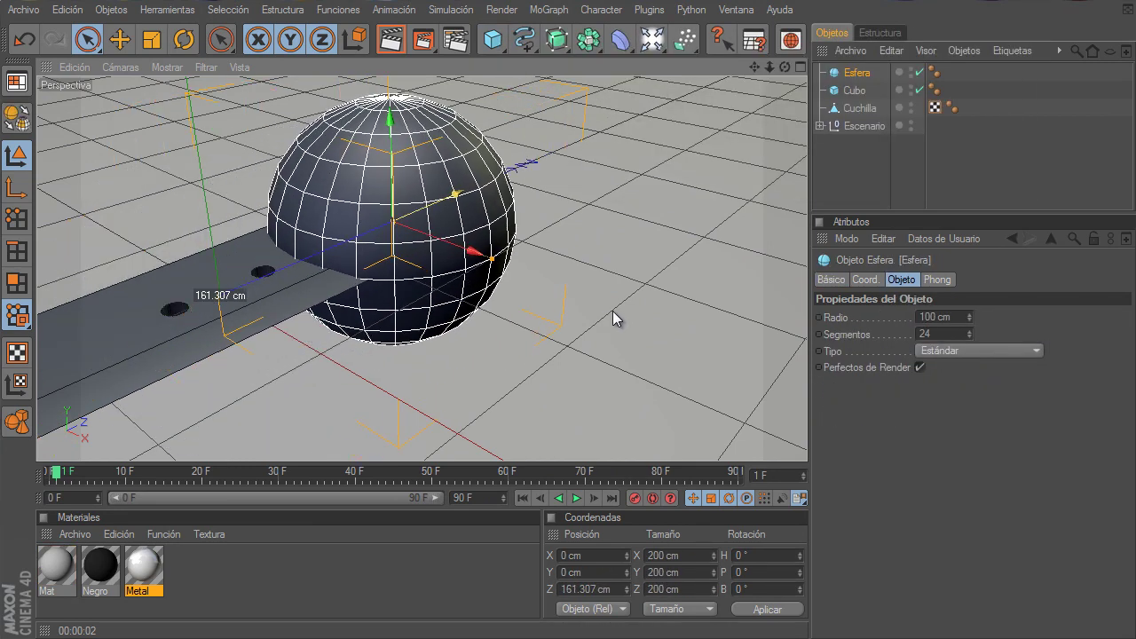
{"action": "left_click", "coordinate": [800, 66]}
{"action": "left_click", "coordinate": [798, 68]}
{"action": "scroll", "coordinate": [621, 322], "scroll_direction": "up", "scroll_amount": 3}
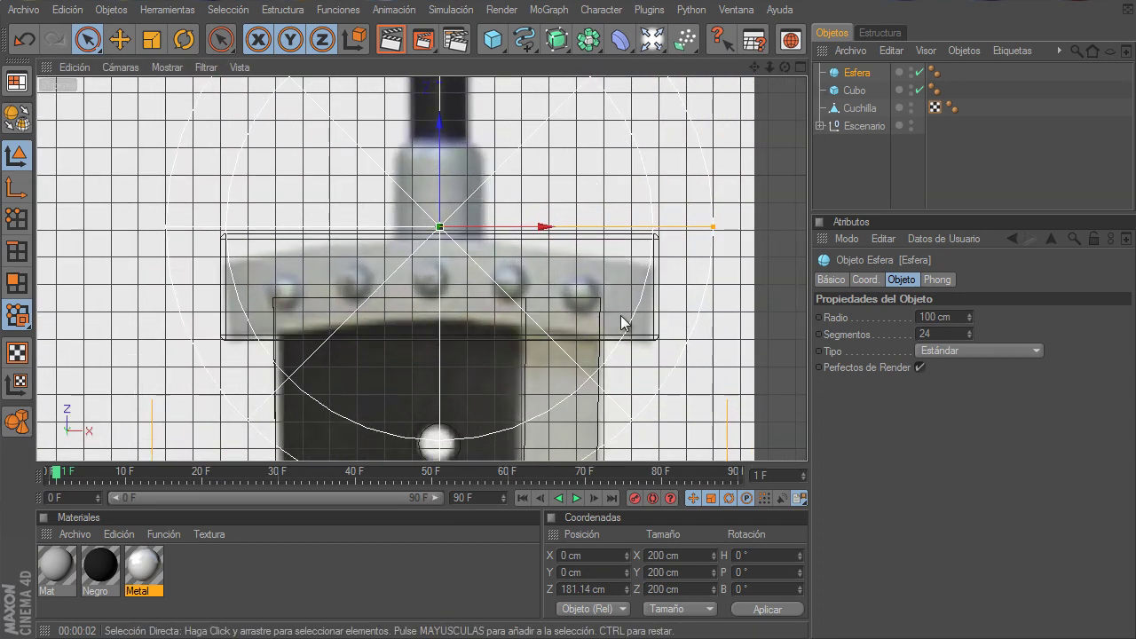
{"action": "scroll", "coordinate": [613, 323], "scroll_direction": "up", "scroll_amount": 2}
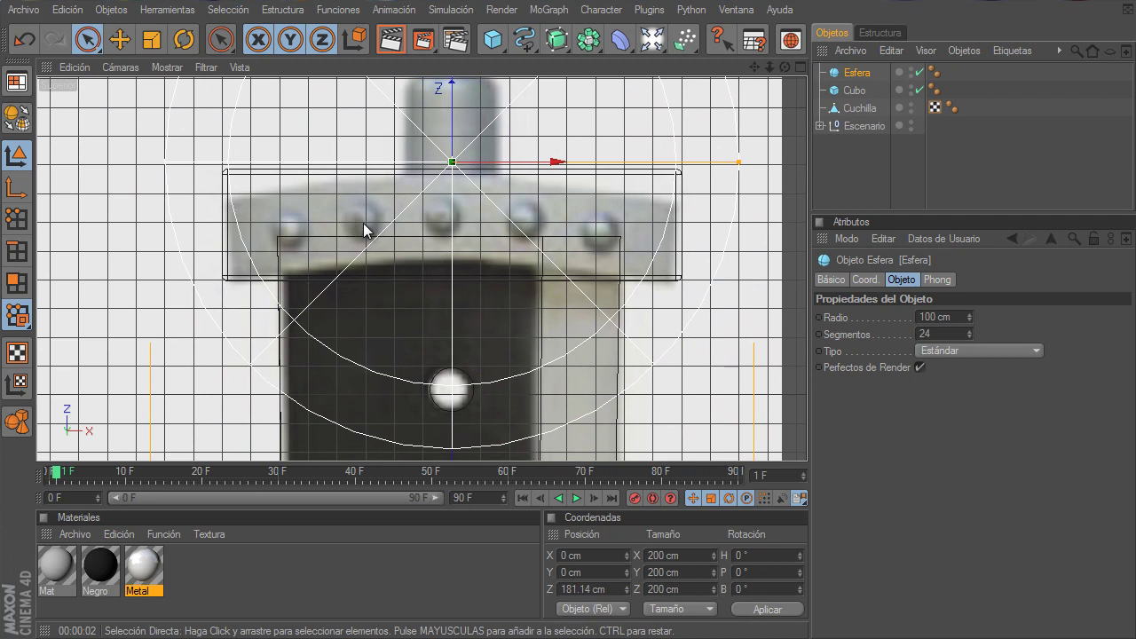
Centre the sphere over the guard in the top view and shrink its radius to 10 cm.
{"action": "left_click_drag", "start_coordinate": [456, 112], "coordinate": [602, 318]}
{"action": "left_click_drag", "start_coordinate": [969, 319], "coordinate": [969, 319]}
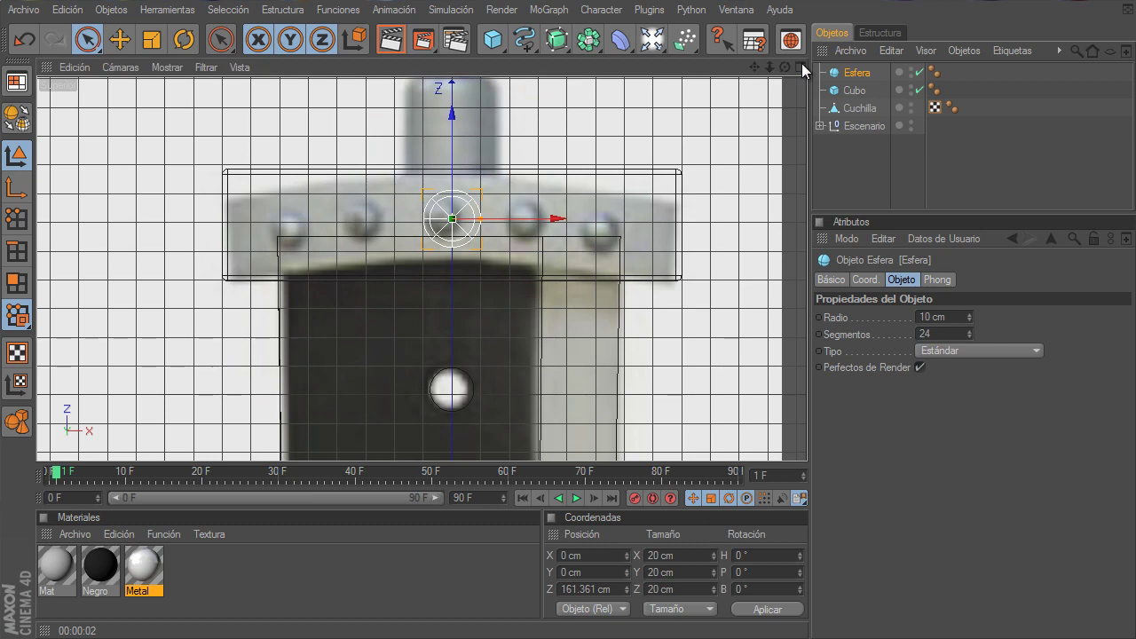
{"action": "left_click", "coordinate": [801, 65]}
{"action": "left_click_drag", "start_coordinate": [647, 299], "coordinate": [601, 315], "text": "alt"}
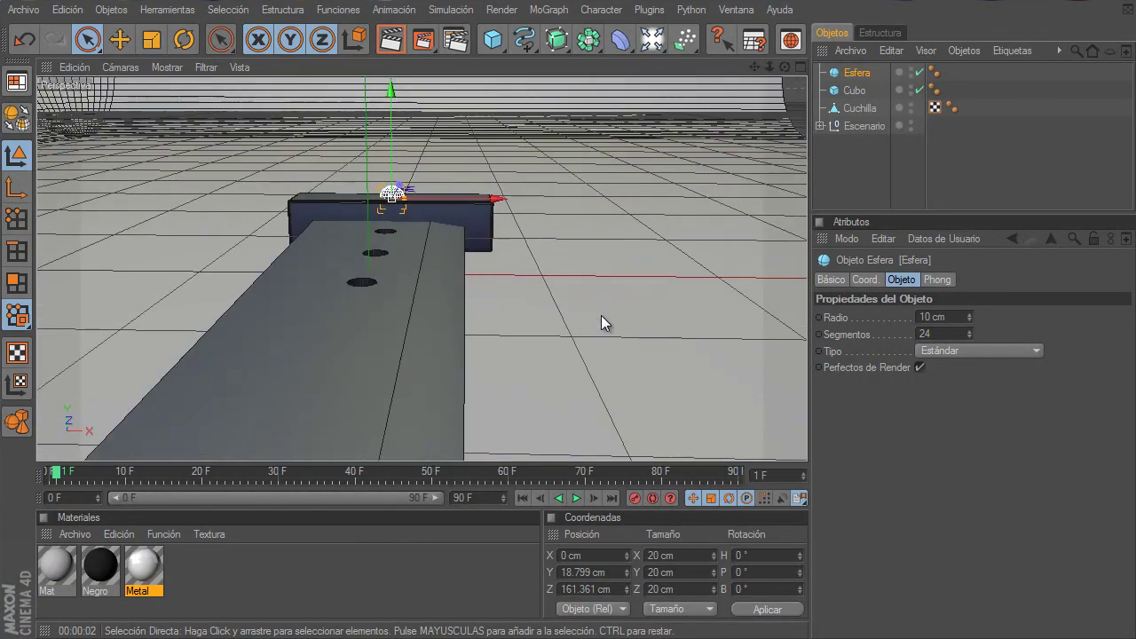
Raise the rivet in the side view so it rests on the guard top at Y 19.715 cm.
{"action": "left_click", "coordinate": [800, 66]}
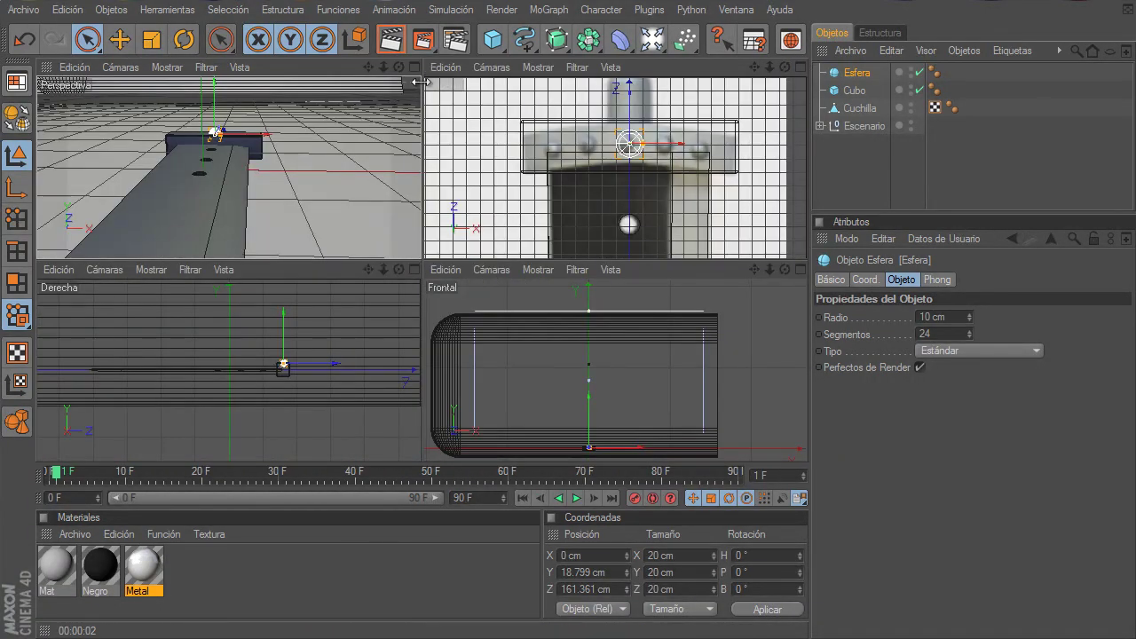
{"action": "left_click", "coordinate": [414, 269]}
{"action": "scroll", "coordinate": [605, 318], "scroll_direction": "up", "scroll_amount": 3}
{"action": "scroll", "coordinate": [591, 322], "scroll_direction": "up", "scroll_amount": 2}
{"action": "scroll", "coordinate": [624, 318], "scroll_direction": "up", "scroll_amount": 2}
{"action": "scroll", "coordinate": [619, 323], "scroll_direction": "up", "scroll_amount": 2}
{"action": "scroll", "coordinate": [600, 314], "scroll_direction": "up", "scroll_amount": 1}
{"action": "left_click_drag", "start_coordinate": [477, 222], "coordinate": [601, 316]}
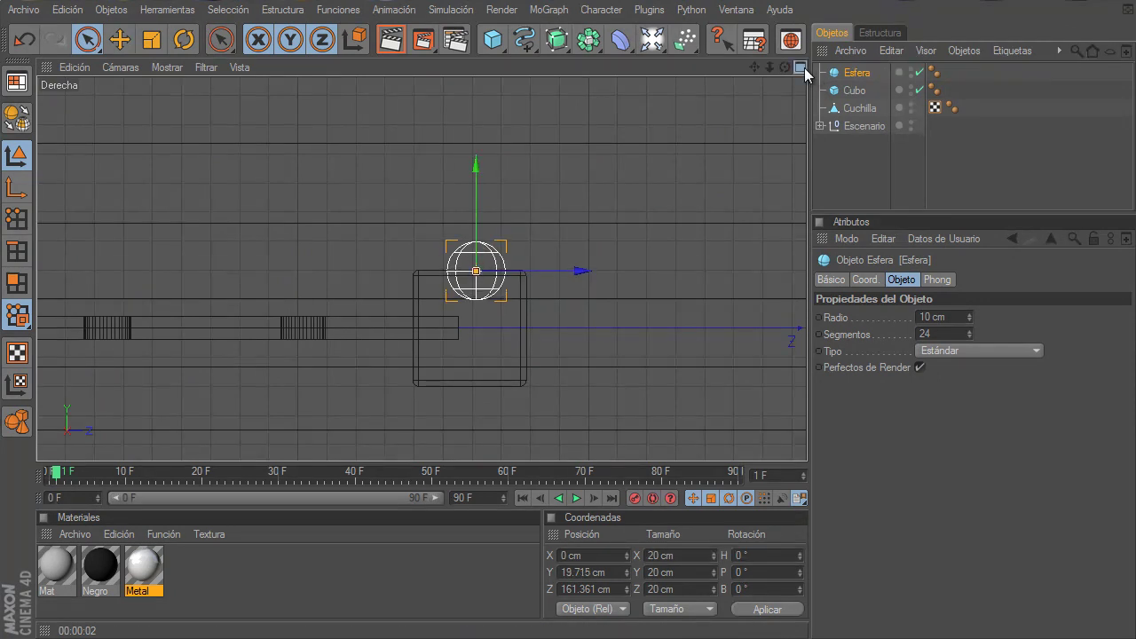
{"action": "left_click", "coordinate": [801, 69]}
{"action": "left_click", "coordinate": [798, 68]}
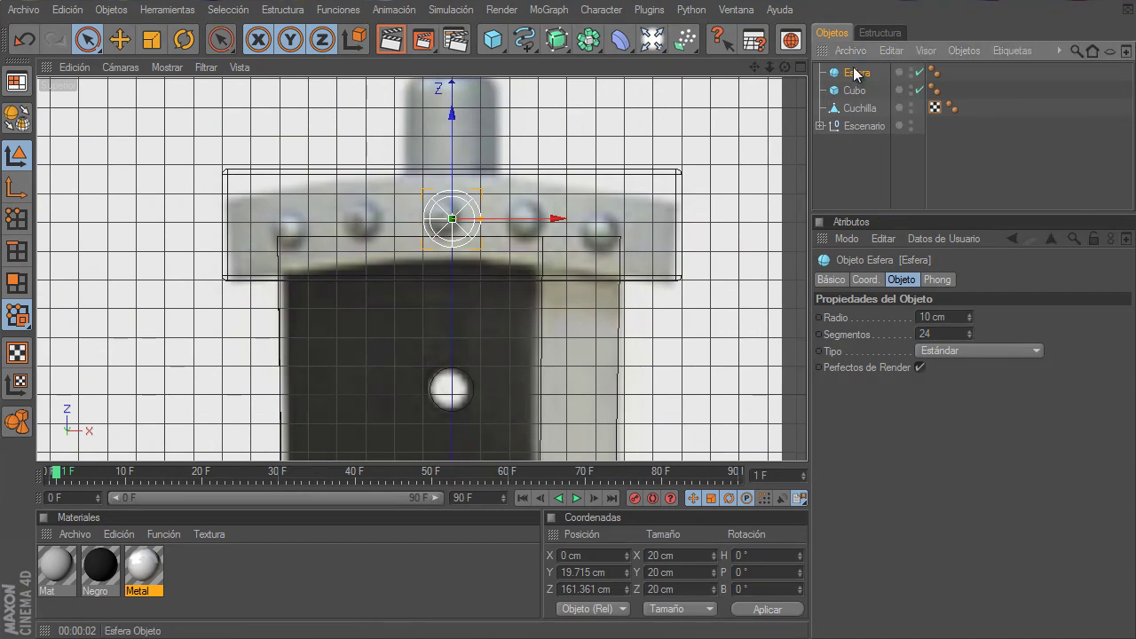
{"action": "left_click_drag", "start_coordinate": [859, 71], "coordinate": [862, 82], "text": "ctrl"}
{"action": "left_click_drag", "start_coordinate": [607, 315], "coordinate": [599, 315]}
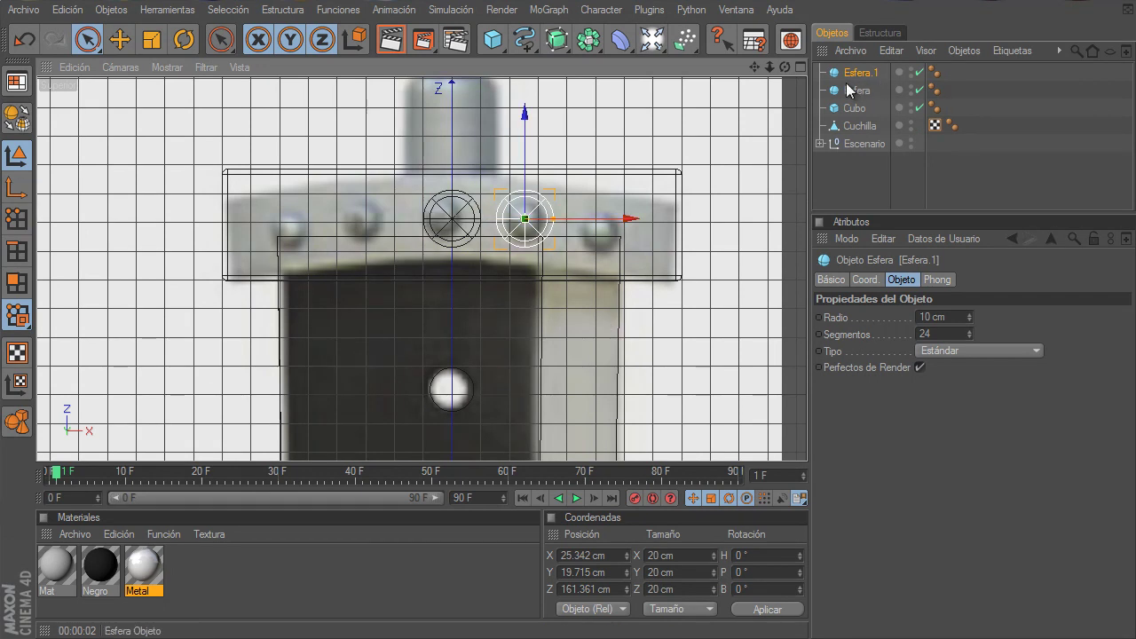
{"action": "left_click_drag", "start_coordinate": [860, 72], "coordinate": [862, 82], "text": "ctrl"}
{"action": "left_click_drag", "start_coordinate": [602, 315], "coordinate": [601, 315]}
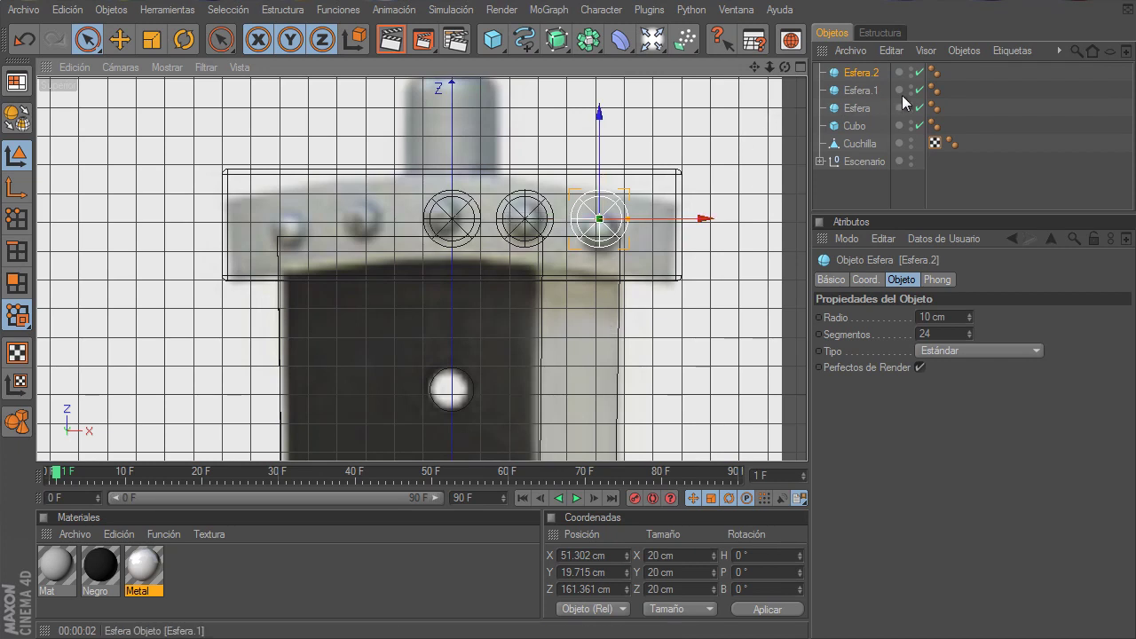
{"action": "left_click", "coordinate": [862, 76], "text": "shift"}
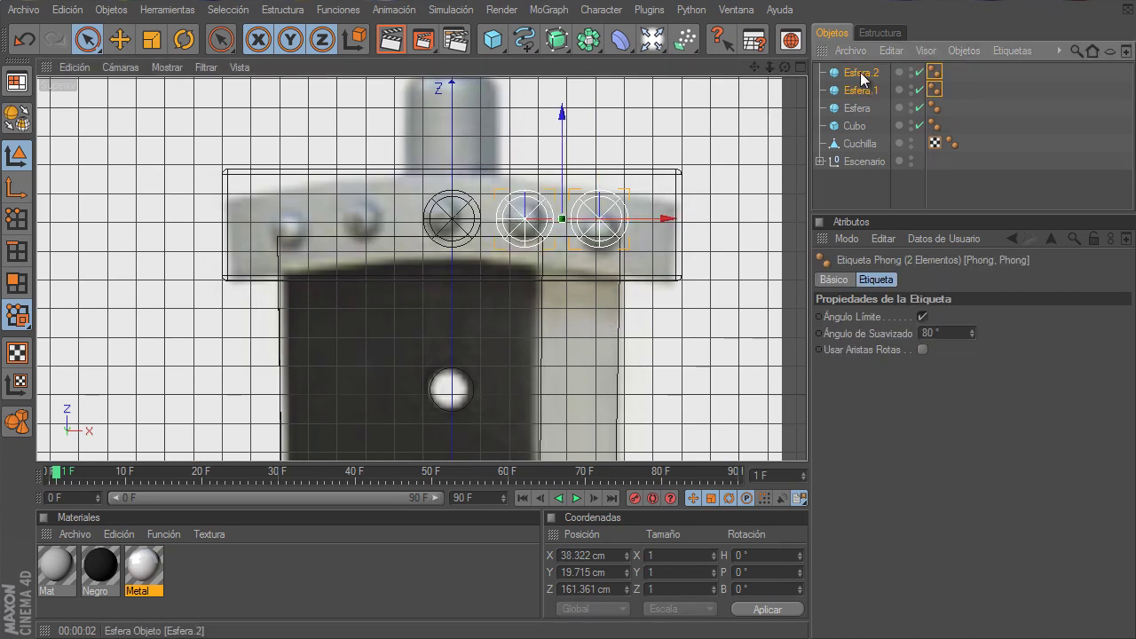
{"action": "left_click_drag", "start_coordinate": [862, 71], "coordinate": [860, 69], "text": "ctrl"}
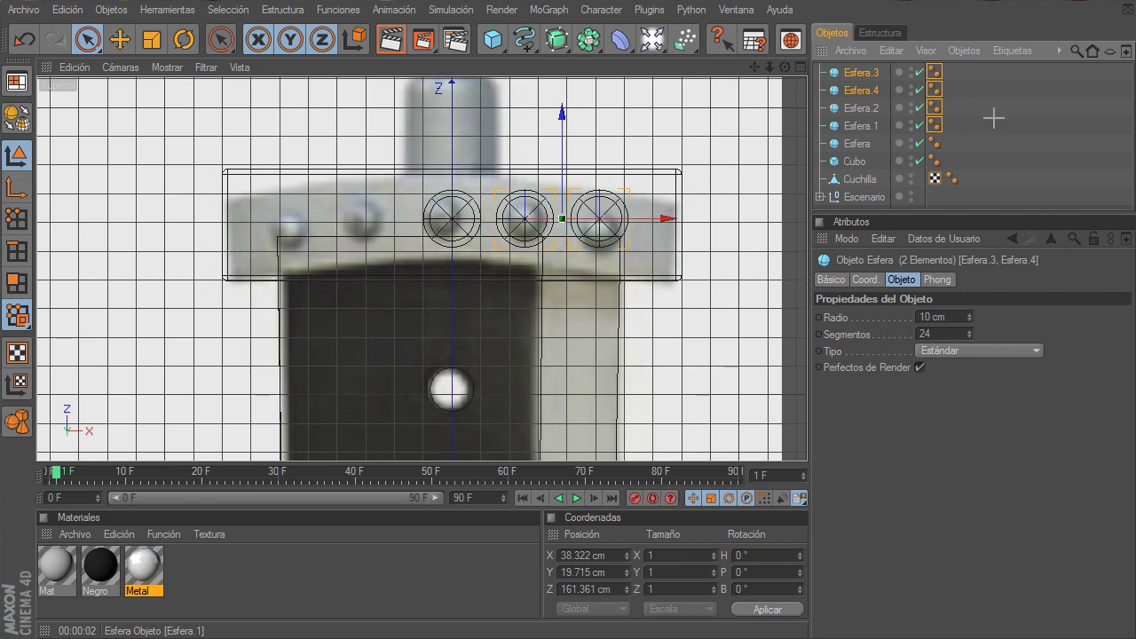
{"action": "left_click", "coordinate": [989, 115]}
{"action": "left_click", "coordinate": [859, 95]}
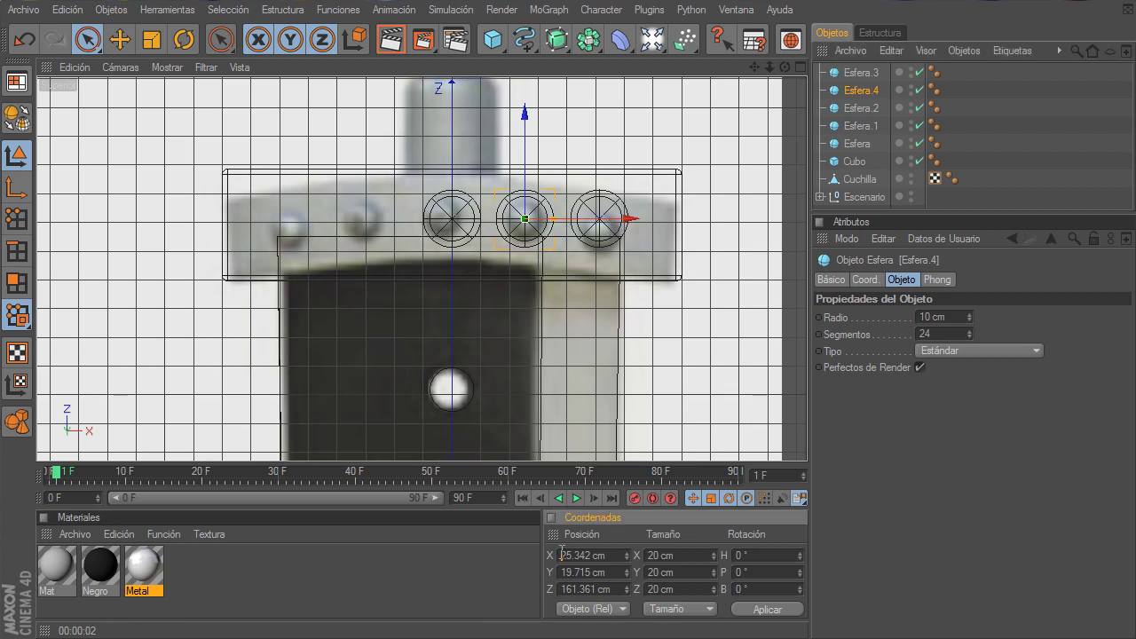
{"action": "type", "text": "-"}
{"action": "key", "text": "Return"}
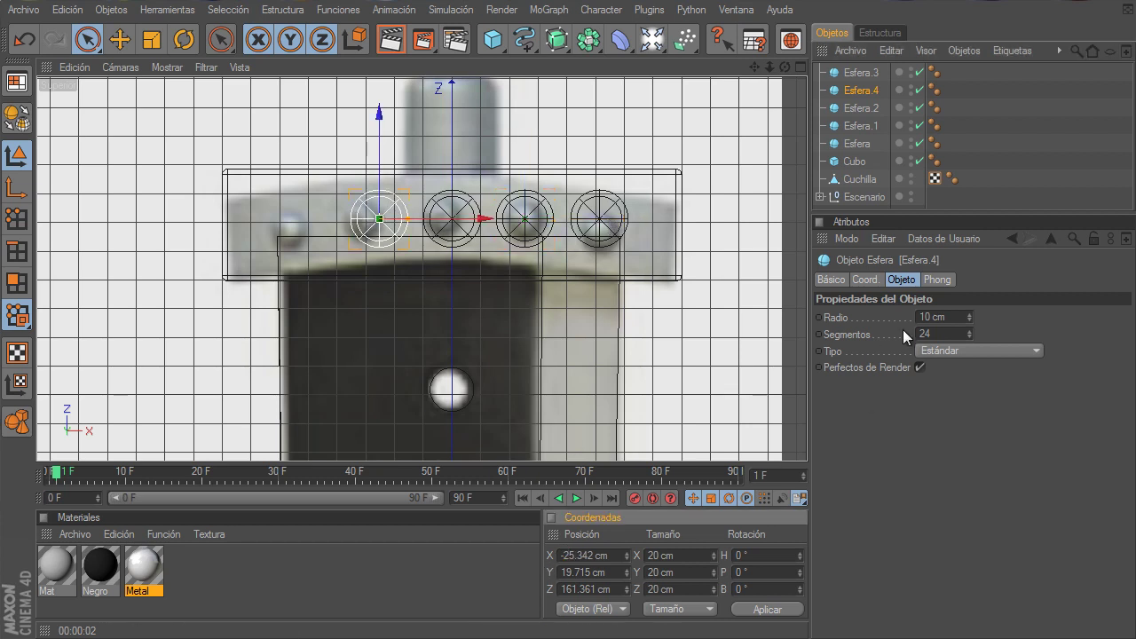
{"action": "left_click", "coordinate": [857, 73]}
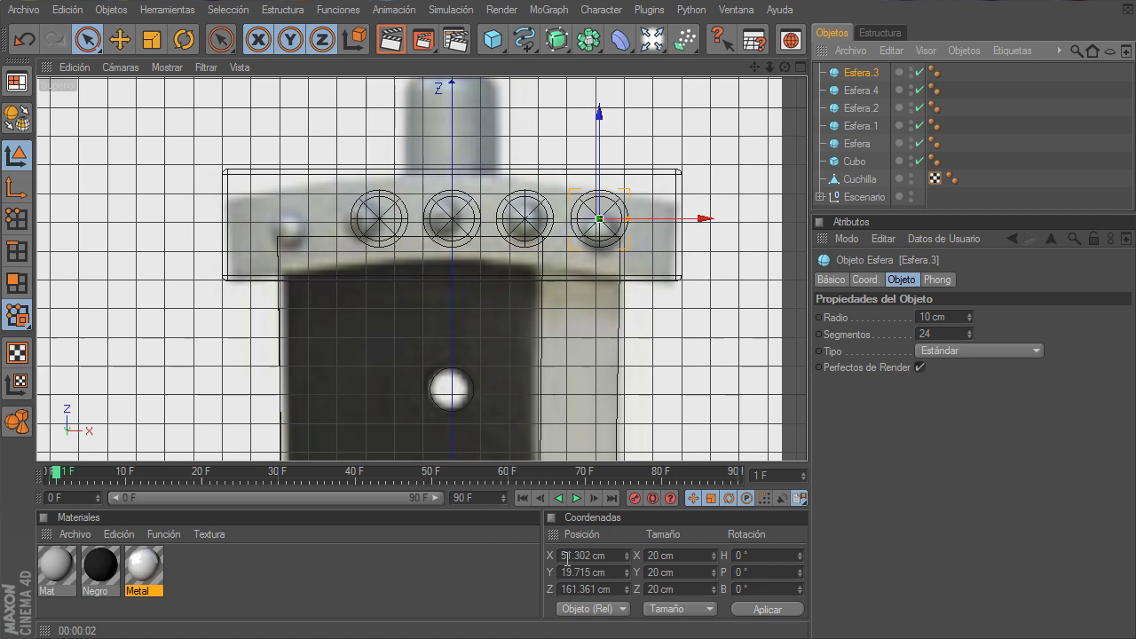
{"action": "type", "text": "-"}
{"action": "key", "text": "Return"}
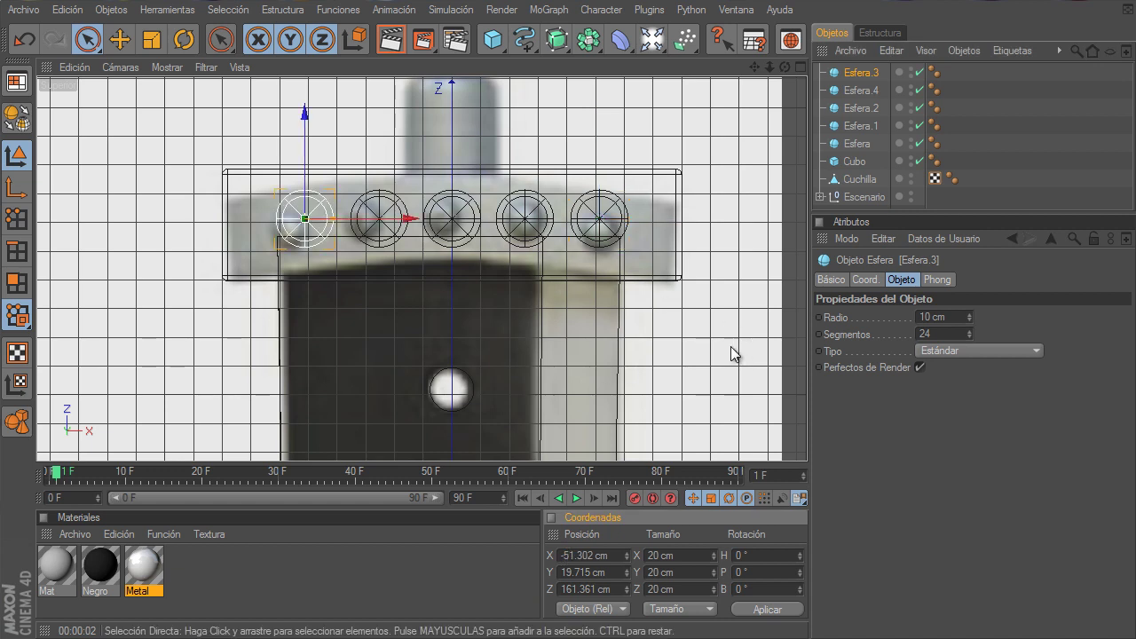
{"action": "left_click", "coordinate": [799, 64]}
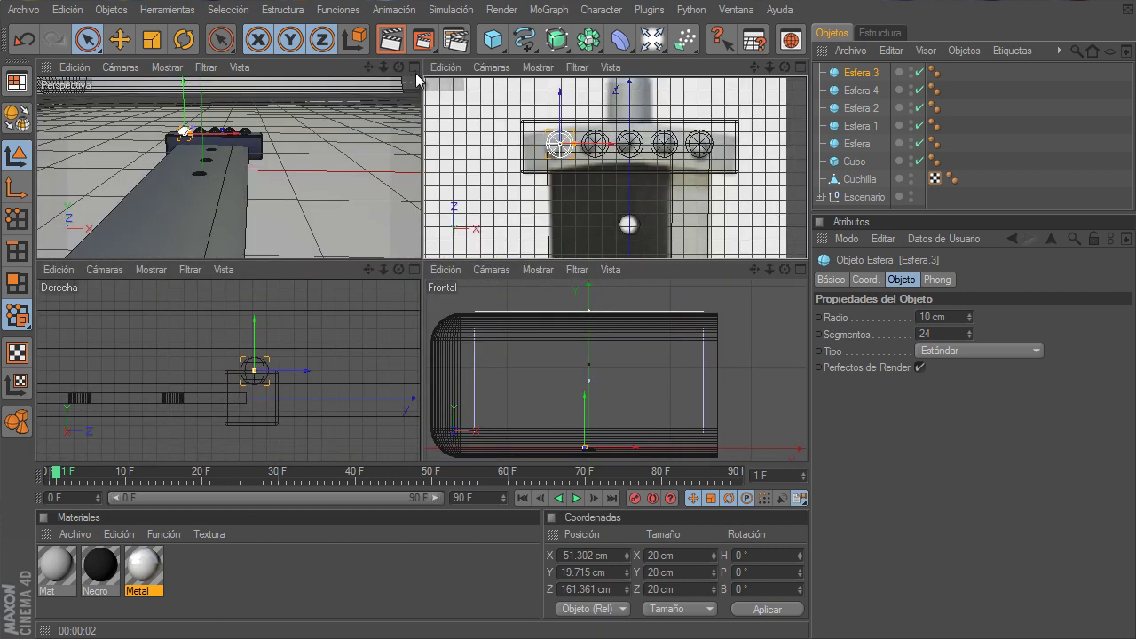
{"action": "left_click", "coordinate": [414, 69]}
{"action": "mouse_move", "coordinate": [533, 284]}
{"action": "left_mouse_down", "text": "alt"}
{"action": "mouse_move", "coordinate": [600, 314]}
{"action": "mouse_move", "coordinate": [514, 296]}
{"action": "mouse_move", "coordinate": [606, 317]}
{"action": "mouse_move", "coordinate": [470, 284]}
{"action": "mouse_move", "coordinate": [604, 323]}
{"action": "mouse_move", "coordinate": [457, 273]}
{"action": "mouse_move", "coordinate": [493, 316]}
{"action": "left_mouse_up", "text": "alt"}
{"action": "left_click", "coordinate": [514, 297]}
{"action": "left_click", "coordinate": [1040, 95]}
{"action": "left_click_drag", "start_coordinate": [957, 73], "coordinate": [827, 140]}
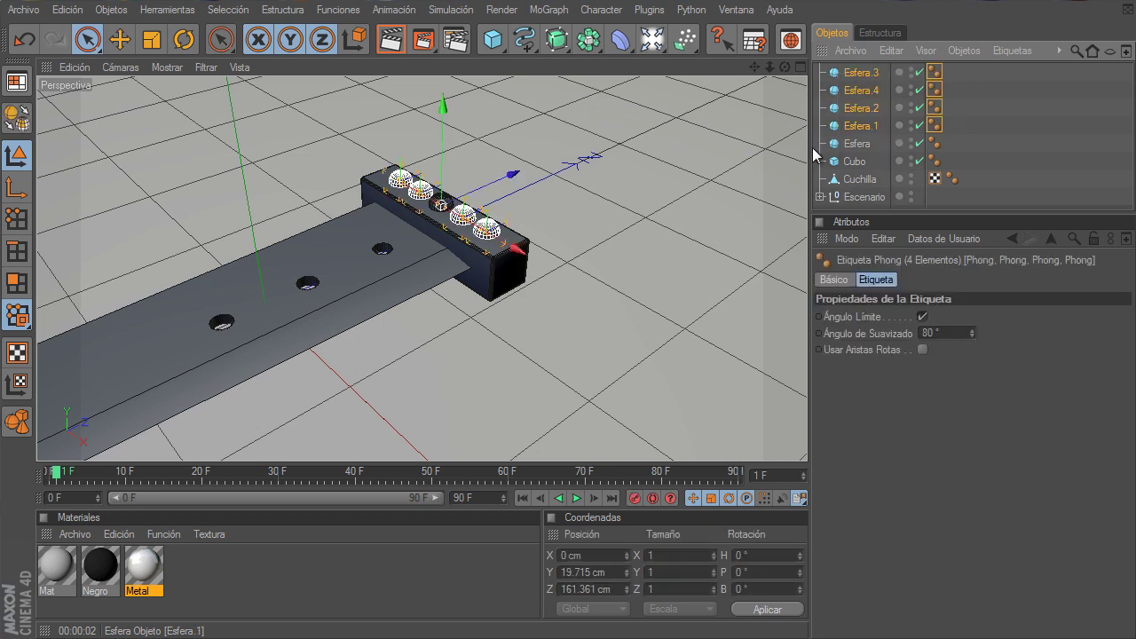
{"action": "left_click", "coordinate": [958, 122]}
{"action": "left_click", "coordinate": [838, 144]}
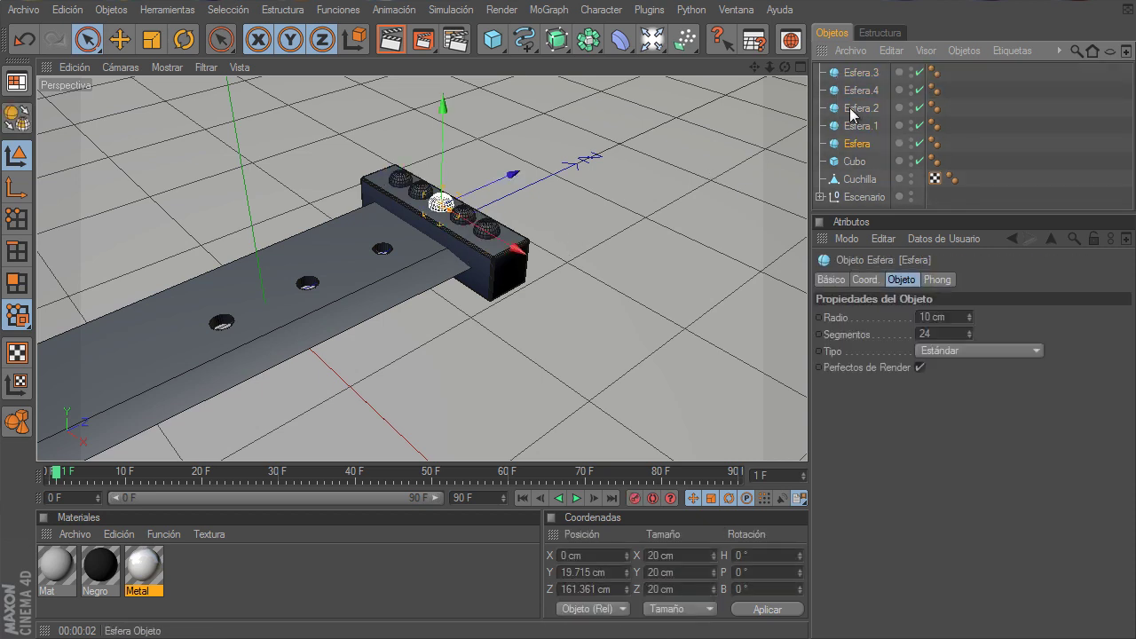
{"action": "left_click", "coordinate": [860, 79], "text": "shift"}
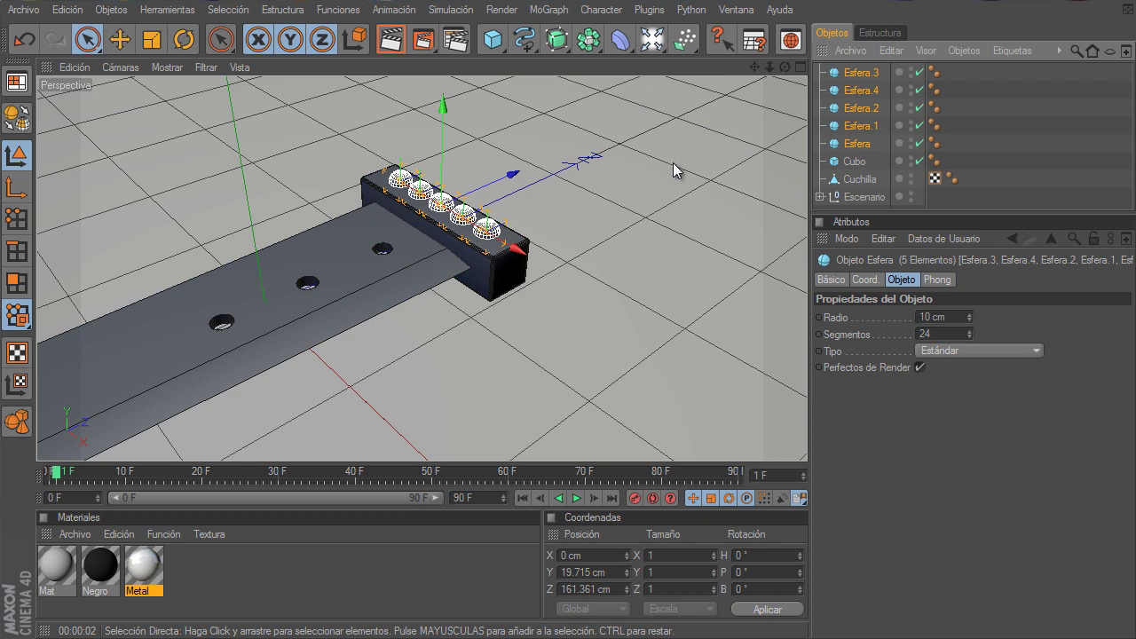
Group the five rivet spheres under a null named Esferas.
{"action": "left_click", "coordinate": [996, 132]}
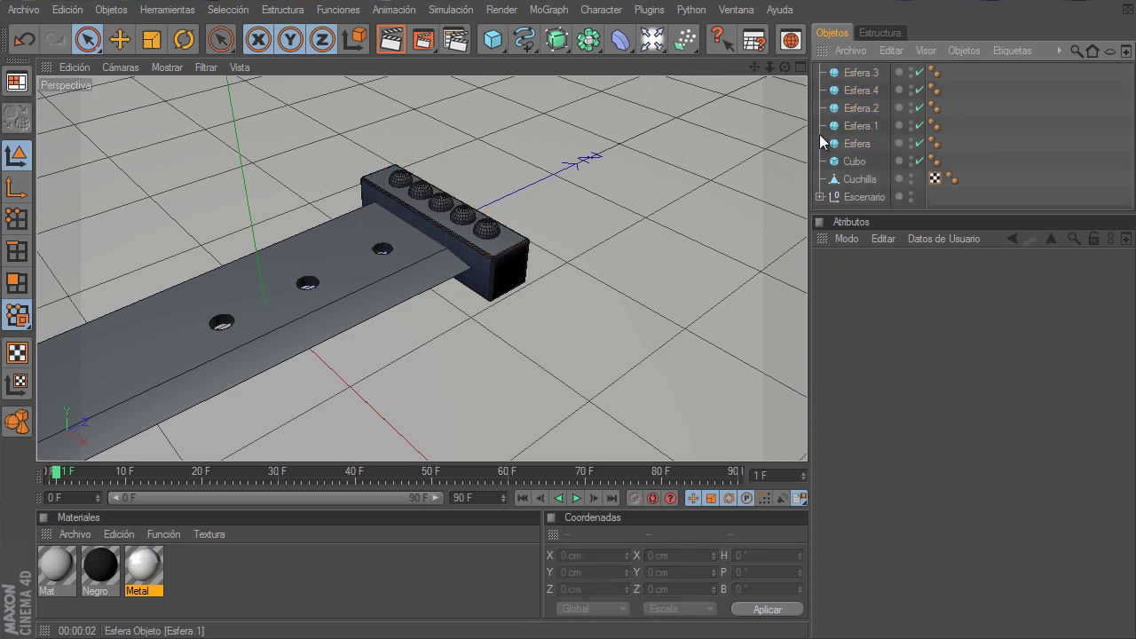
{"action": "left_click", "coordinate": [854, 143]}
{"action": "left_click", "coordinate": [860, 75], "text": "shift"}
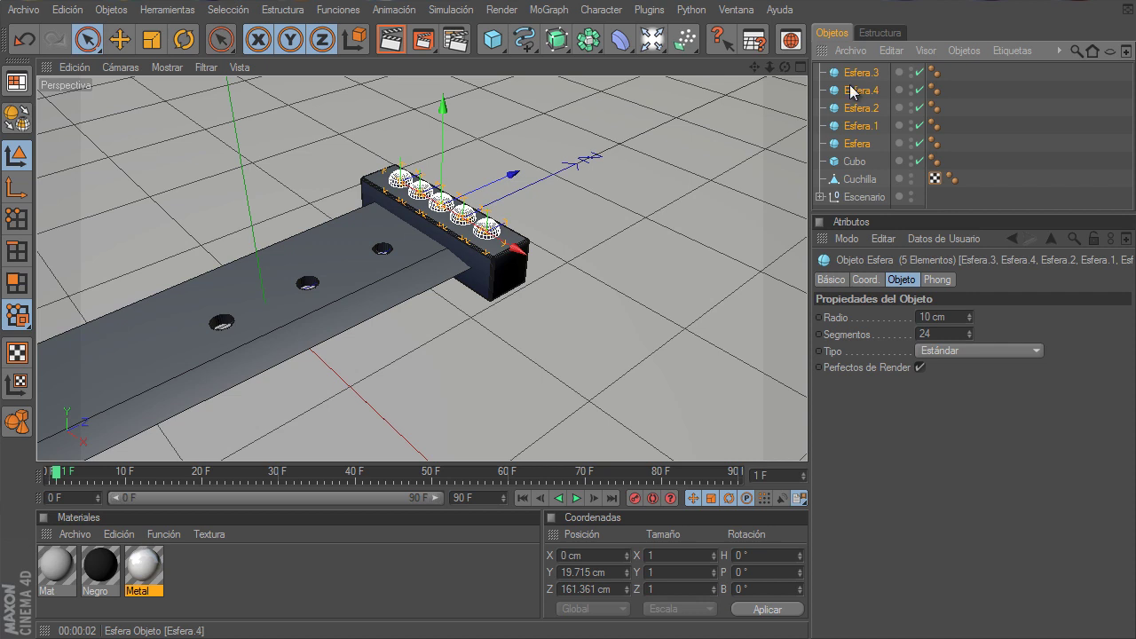
{"action": "right_click", "coordinate": [851, 85]}
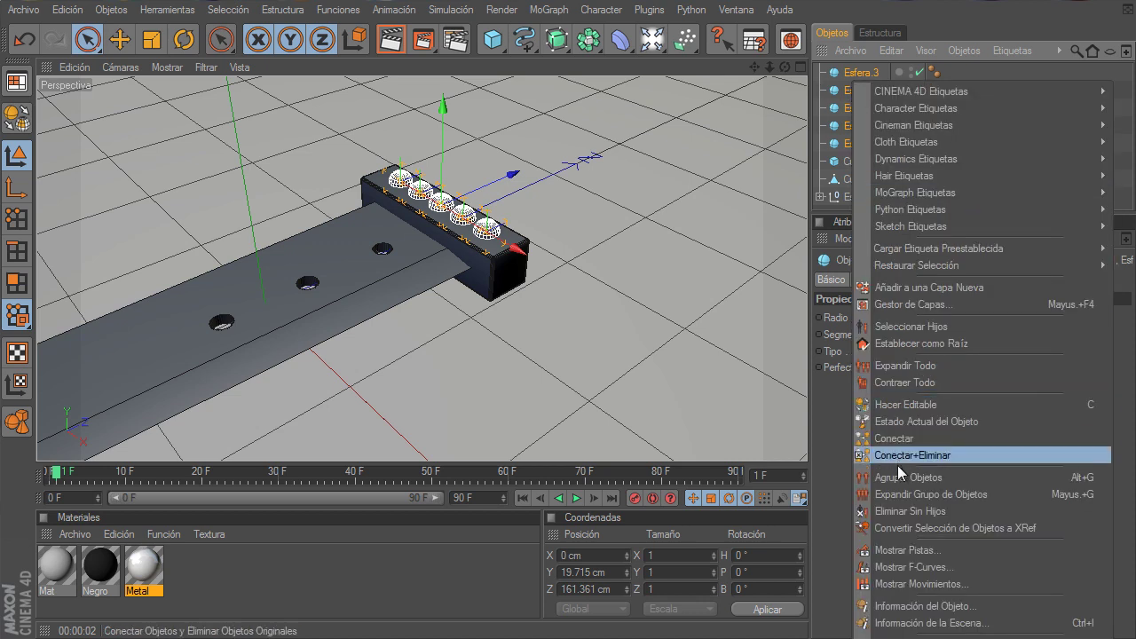
{"action": "left_click", "coordinate": [898, 472]}
{"action": "double_click", "coordinate": [857, 73]}
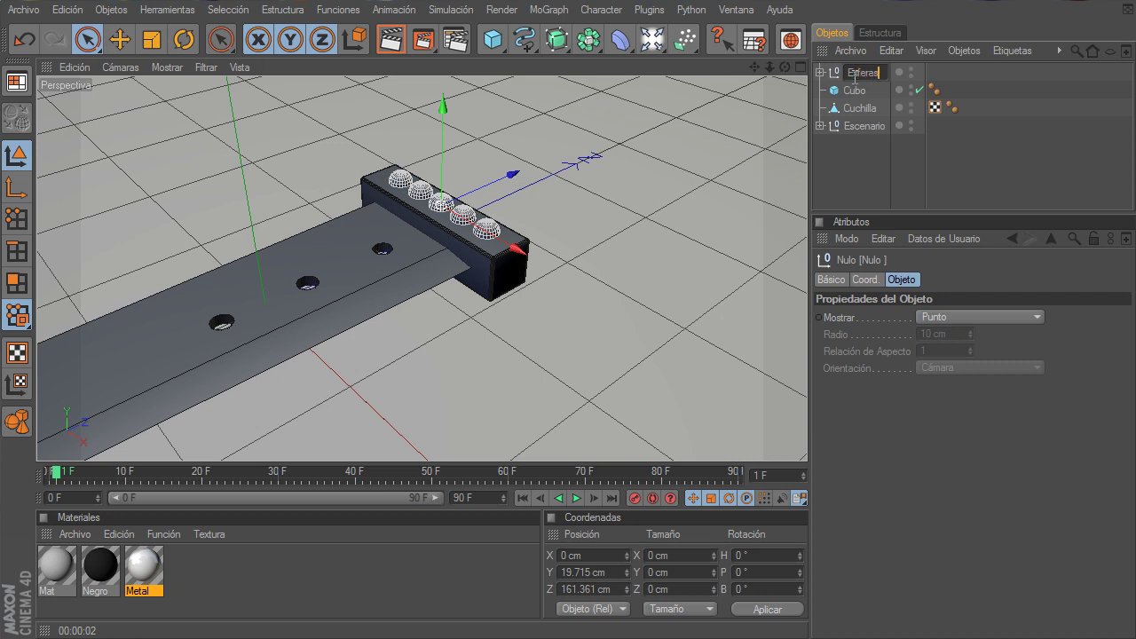
{"action": "key", "text": "Return"}
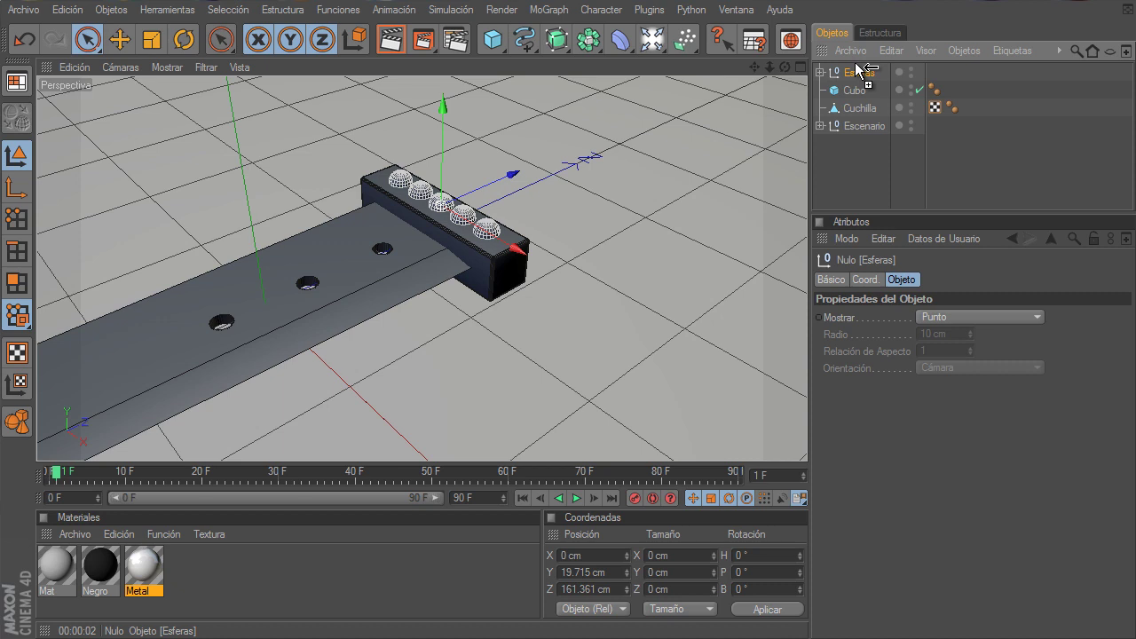
Duplicate the Esferas group as Esferas.1 and set its Y position to -19.715 cm.
{"action": "key", "text": "ctrl+c"}
{"action": "key", "text": "ctrl+v"}
{"action": "left_click", "coordinate": [558, 571]}
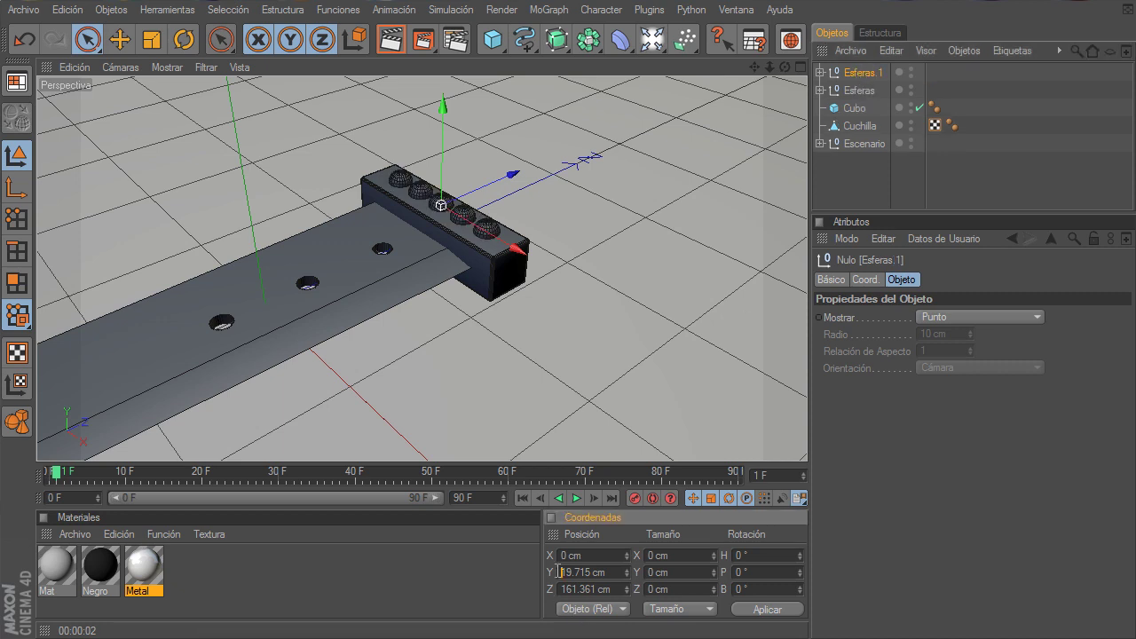
{"action": "type", "text": "-"}
{"action": "key", "text": "Return"}
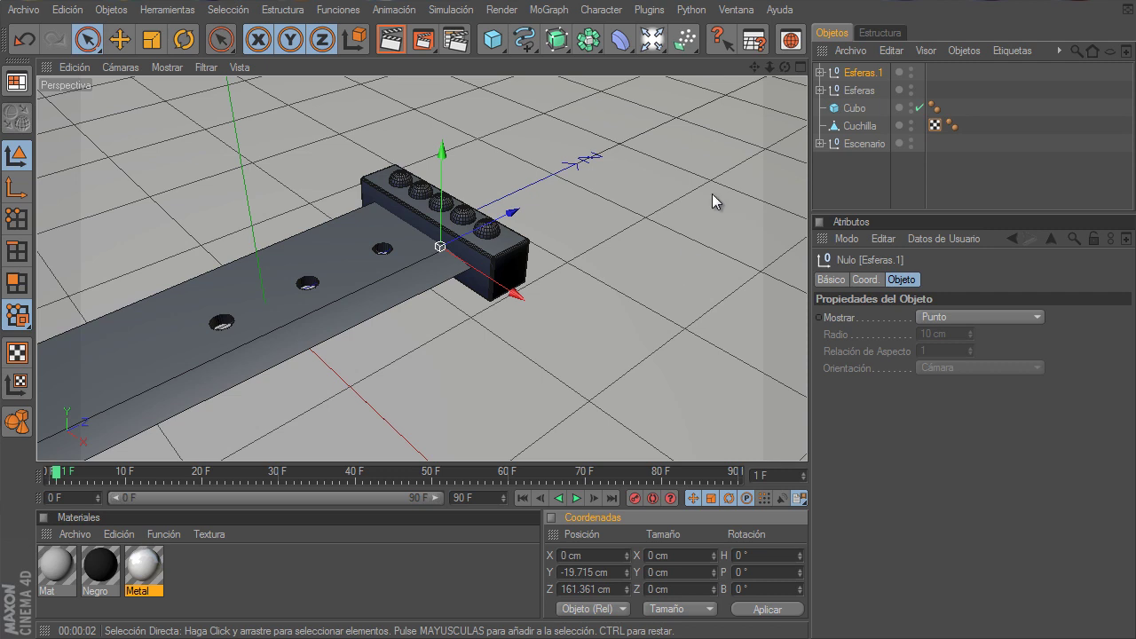
Render a preview and orbit around the guard to inspect both rivet rows.
{"action": "left_click", "coordinate": [800, 67]}
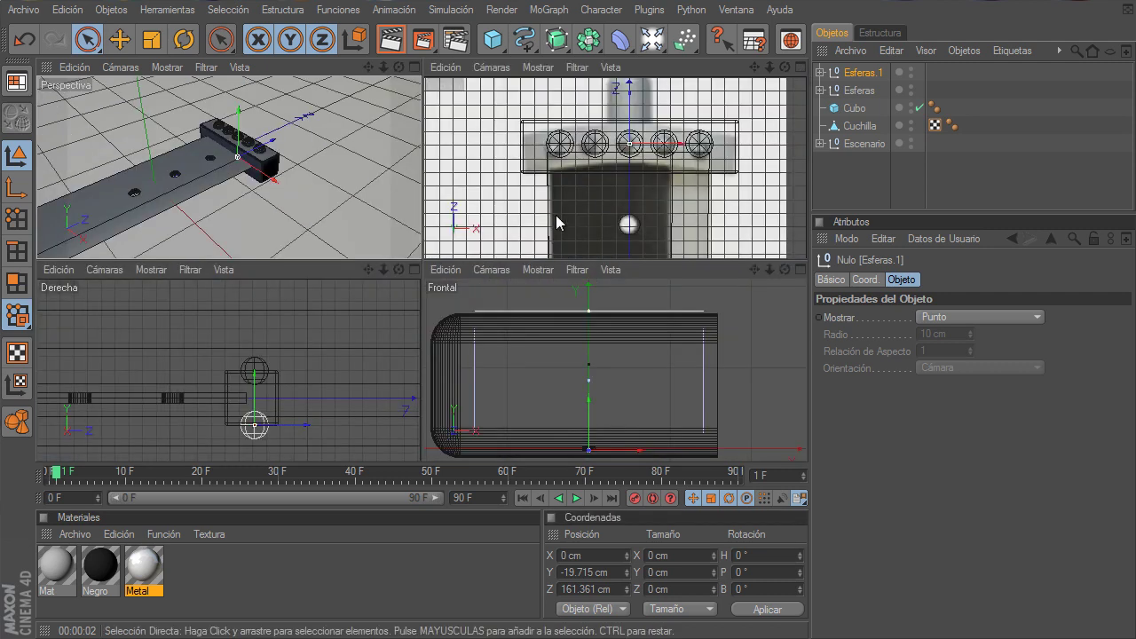
{"action": "left_click", "coordinate": [413, 66]}
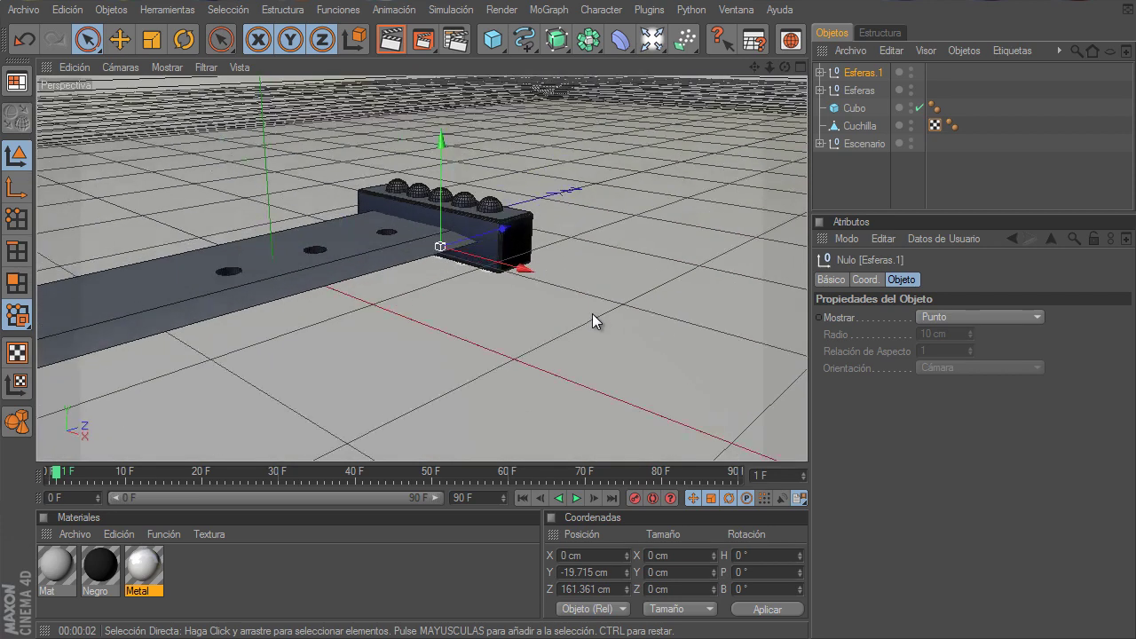
{"action": "mouse_move", "coordinate": [592, 314]}
{"action": "left_mouse_down", "text": "alt"}
{"action": "mouse_move", "coordinate": [568, 327]}
{"action": "mouse_move", "coordinate": [601, 315]}
{"action": "mouse_move", "coordinate": [599, 287]}
{"action": "mouse_move", "coordinate": [632, 274]}
{"action": "mouse_move", "coordinate": [601, 320]}
{"action": "left_mouse_up", "text": "alt"}
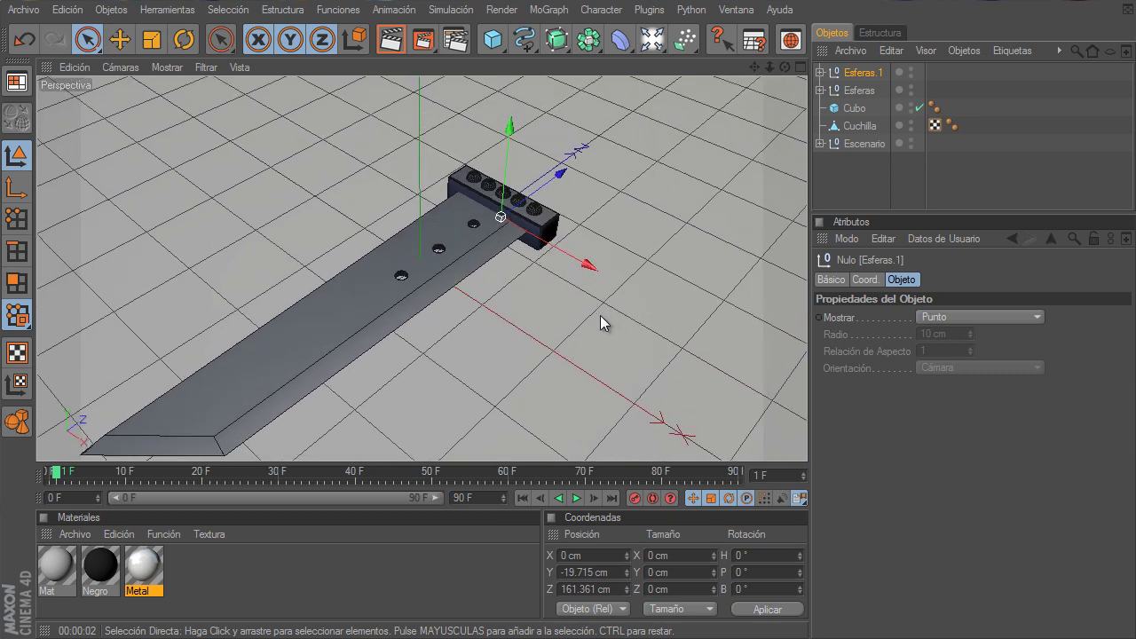
{"action": "left_click", "coordinate": [390, 42]}
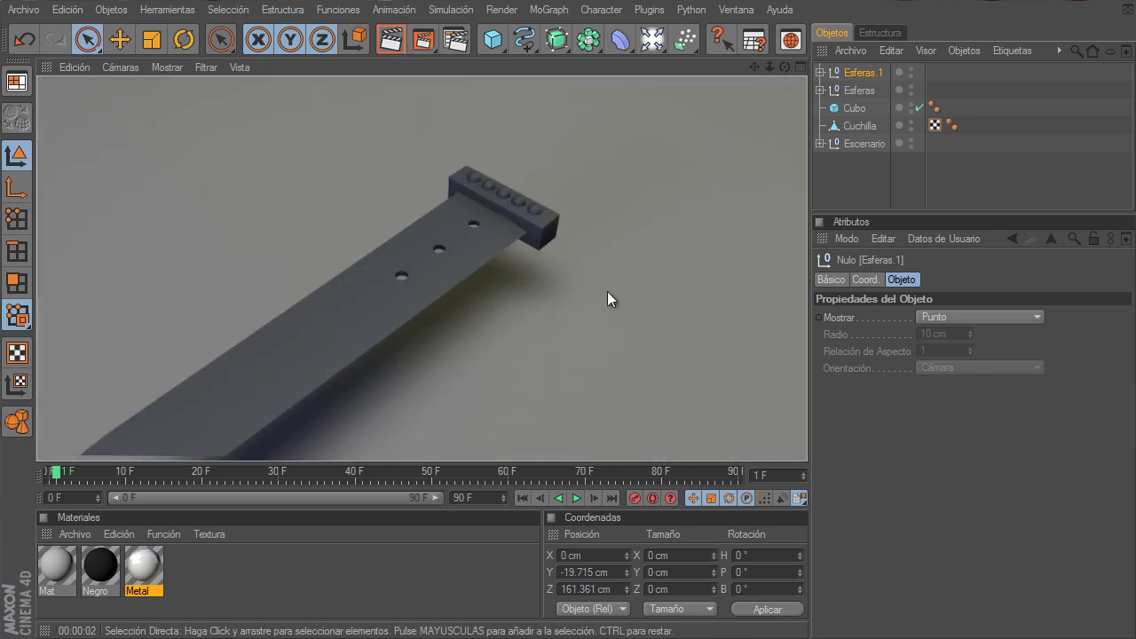
{"action": "mouse_move", "coordinate": [585, 300]}
{"action": "left_mouse_down", "text": "alt"}
{"action": "mouse_move", "coordinate": [622, 346]}
{"action": "mouse_move", "coordinate": [574, 330]}
{"action": "mouse_move", "coordinate": [585, 260]}
{"action": "left_mouse_up", "text": "alt"}
Add a cylinder and set its orientation to +Z.
{"action": "left_click", "coordinate": [512, 49]}
{"action": "left_click", "coordinate": [493, 40]}
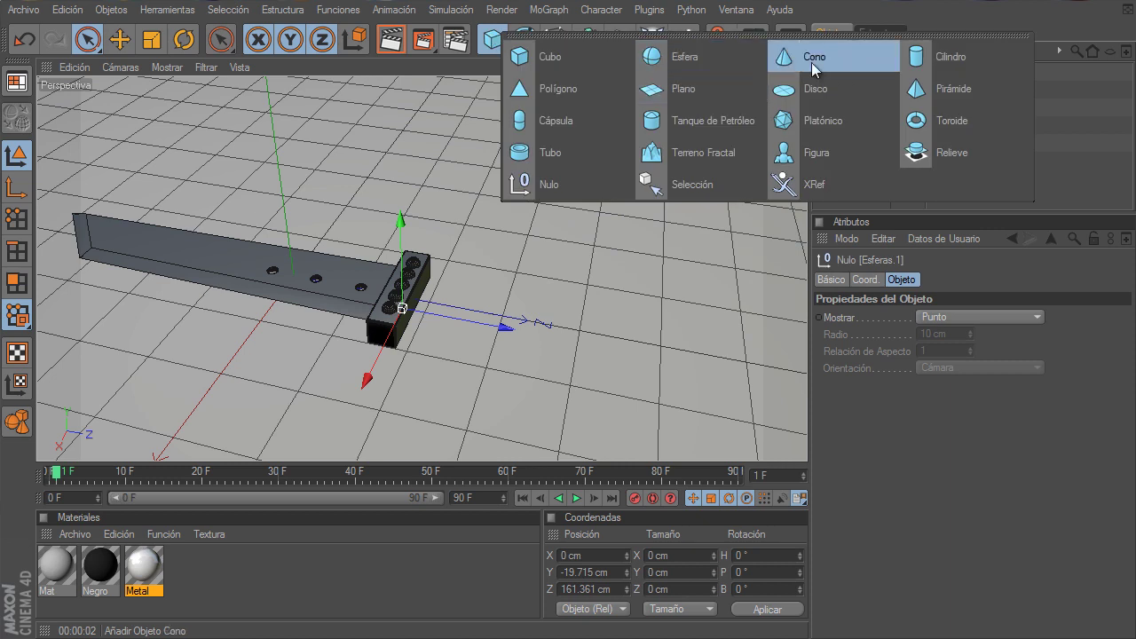
{"action": "left_click", "coordinate": [927, 57]}
{"action": "left_click_drag", "start_coordinate": [648, 302], "coordinate": [600, 316], "text": "alt"}
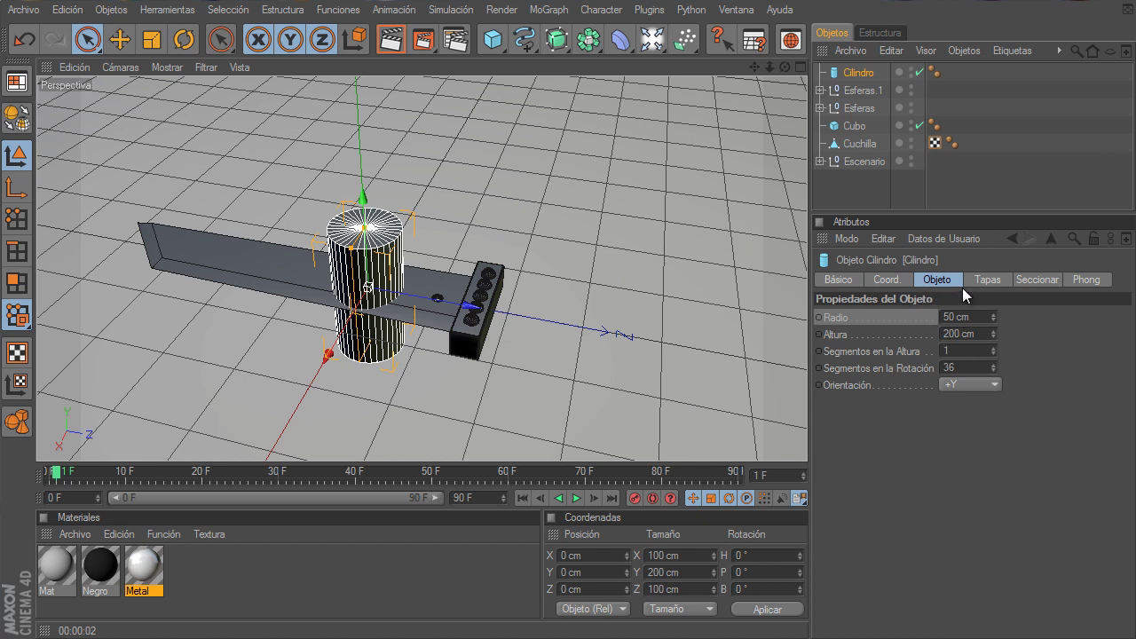
{"action": "left_click", "coordinate": [961, 383]}
{"action": "left_click", "coordinate": [969, 467]}
Slide the cylinder along Z so it sits behind the guard.
{"action": "mouse_move", "coordinate": [647, 355]}
{"action": "left_mouse_down", "text": "alt"}
{"action": "mouse_move", "coordinate": [588, 322]}
{"action": "mouse_move", "coordinate": [551, 320]}
{"action": "left_mouse_up", "text": "alt"}
{"action": "left_click_drag", "start_coordinate": [391, 309], "coordinate": [602, 315]}
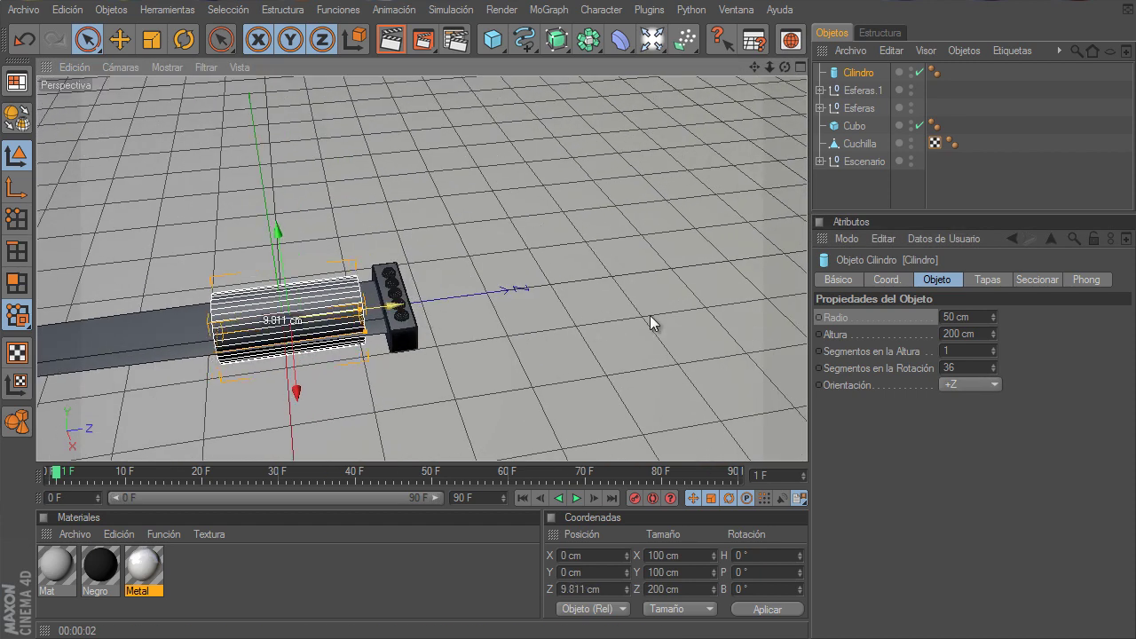
{"action": "scroll", "coordinate": [402, 345], "scroll_direction": "up", "scroll_amount": 2}
{"action": "scroll", "coordinate": [414, 368], "scroll_direction": "up", "scroll_amount": 3}
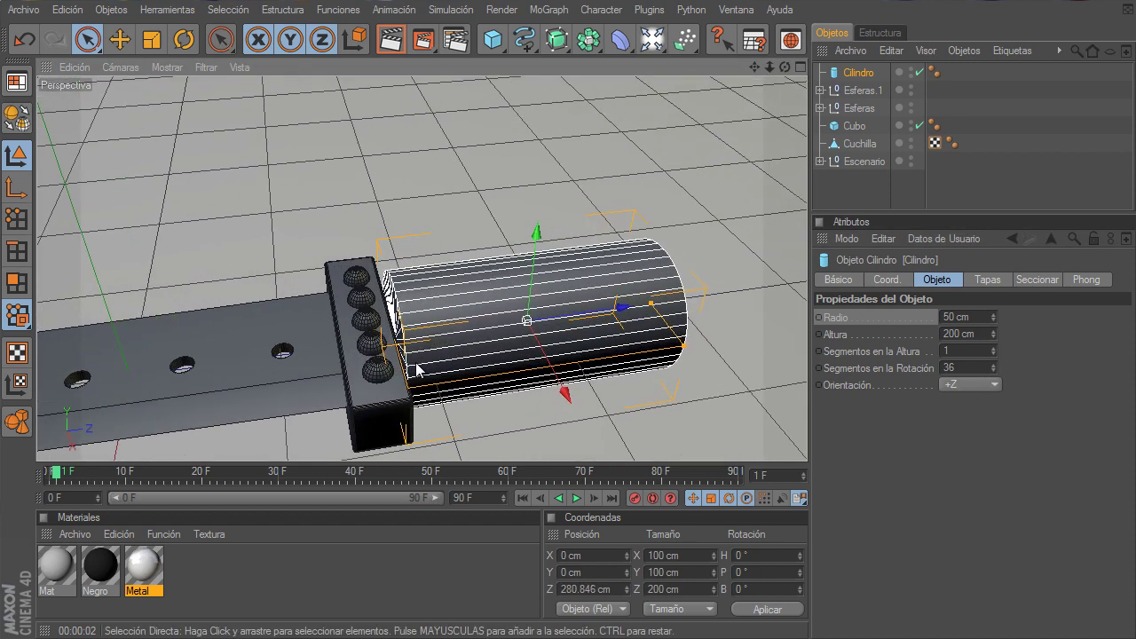
{"action": "scroll", "coordinate": [459, 368], "scroll_direction": "up", "scroll_amount": 3}
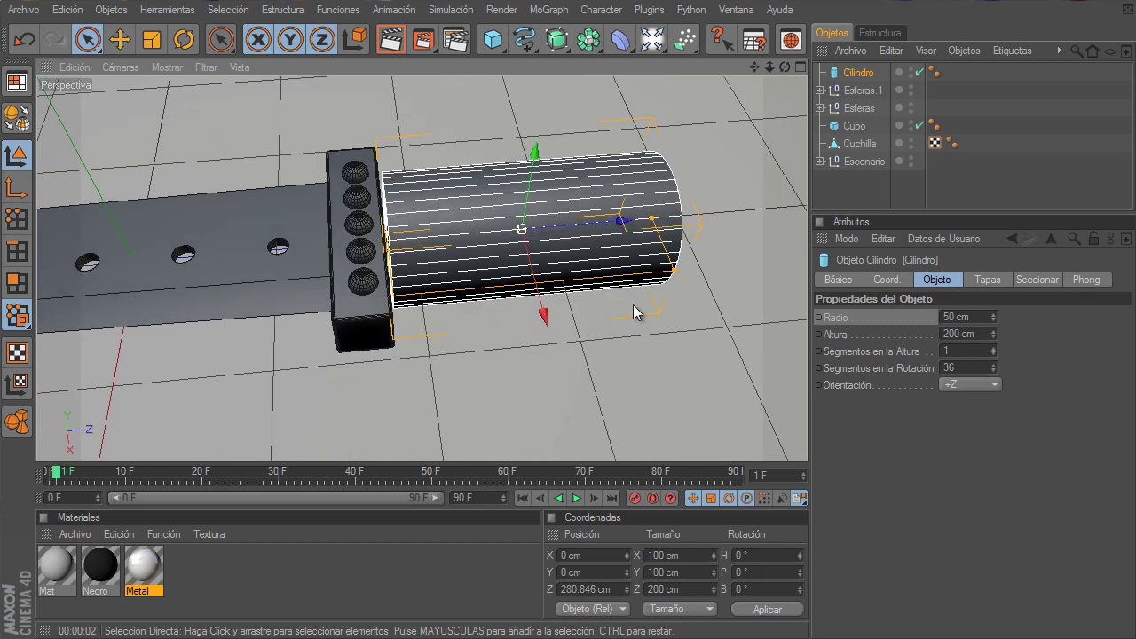
{"action": "mouse_move", "coordinate": [633, 304]}
{"action": "left_mouse_down", "text": "alt"}
{"action": "mouse_move", "coordinate": [454, 355]}
{"action": "mouse_move", "coordinate": [455, 364]}
{"action": "left_mouse_up", "text": "alt"}
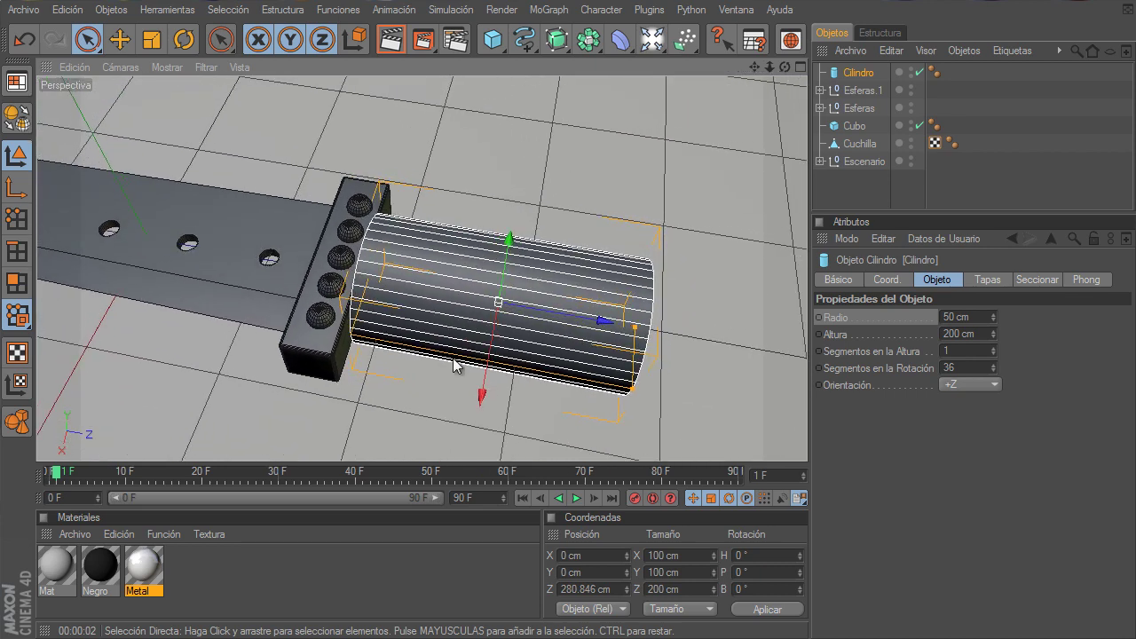
{"action": "mouse_move", "coordinate": [703, 326]}
{"action": "left_mouse_down", "text": "alt"}
{"action": "mouse_move", "coordinate": [634, 388]}
{"action": "mouse_move", "coordinate": [728, 234]}
{"action": "left_mouse_up", "text": "alt"}
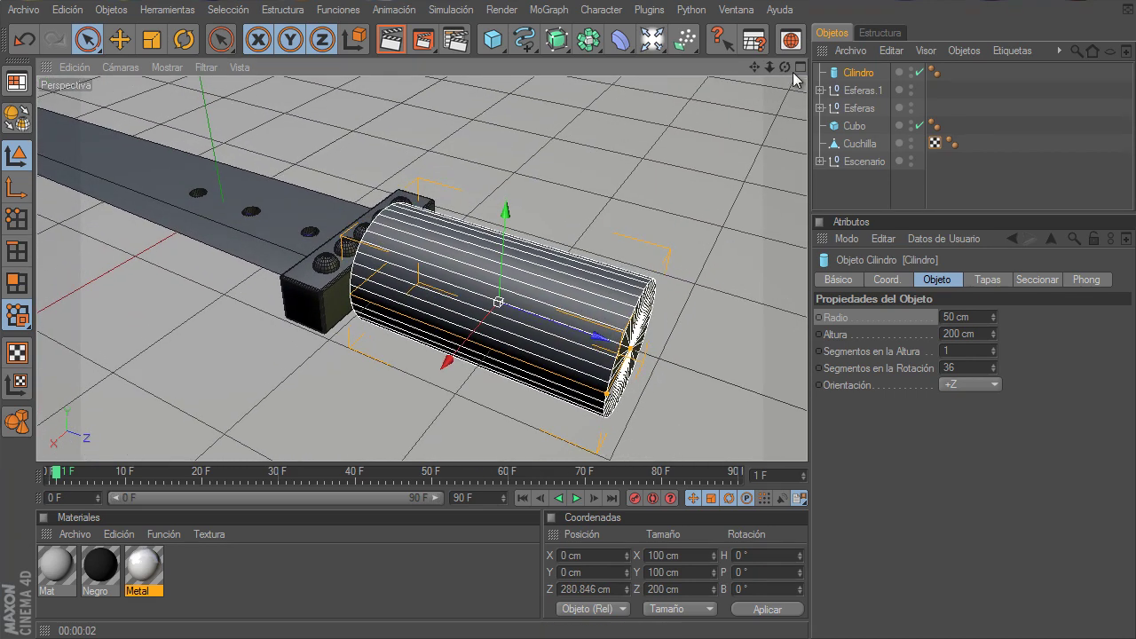
Nudge the cylinder 3 cm toward the guard in an orthographic view.
{"action": "left_click", "coordinate": [800, 66]}
{"action": "left_click", "coordinate": [800, 66]}
{"action": "scroll", "coordinate": [592, 322], "scroll_direction": "down", "scroll_amount": 2}
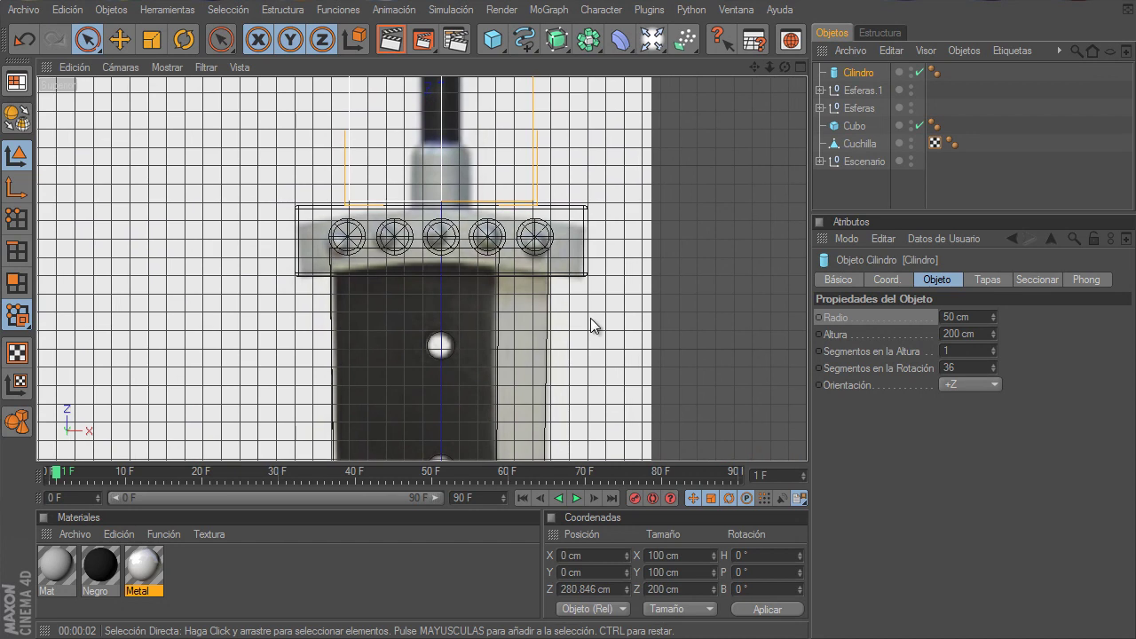
{"action": "scroll", "coordinate": [601, 324], "scroll_direction": "down", "scroll_amount": 2}
{"action": "scroll", "coordinate": [601, 320], "scroll_direction": "down", "scroll_amount": 2}
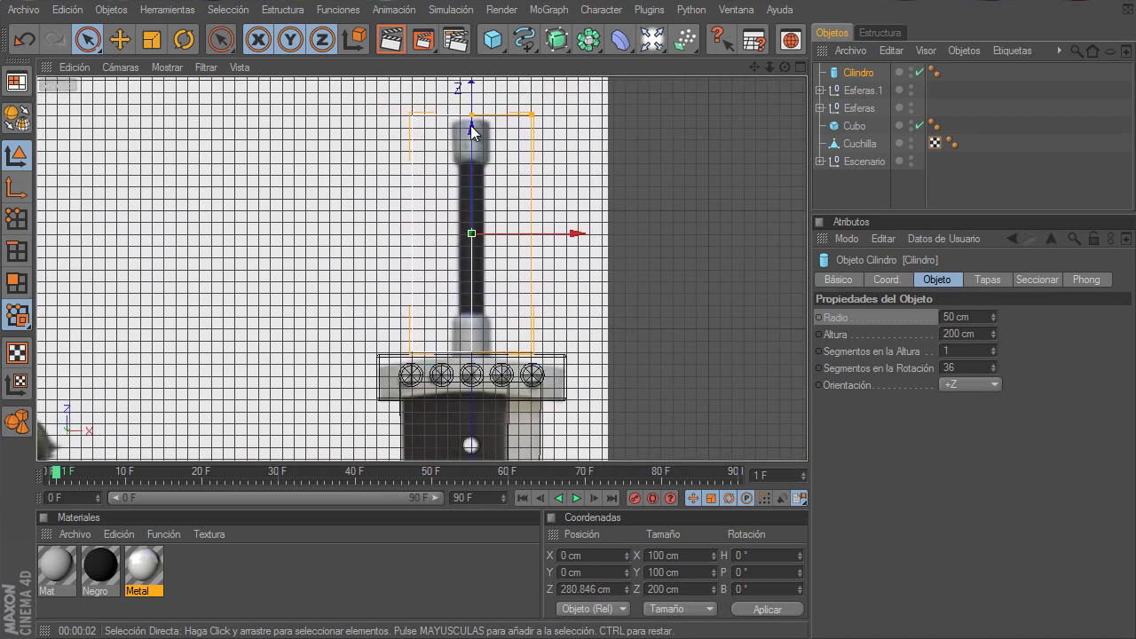
{"action": "left_click_drag", "start_coordinate": [471, 116], "coordinate": [600, 322]}
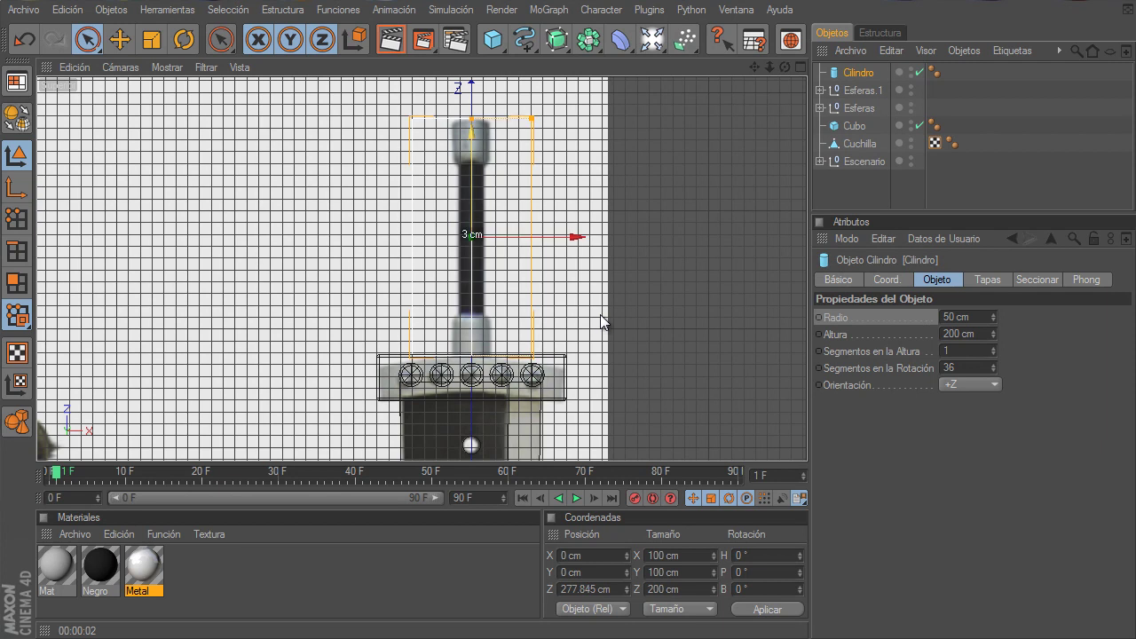
Shrink the grip to about 10.244 cm radius and 142.241 cm height.
{"action": "left_click", "coordinate": [676, 224]}
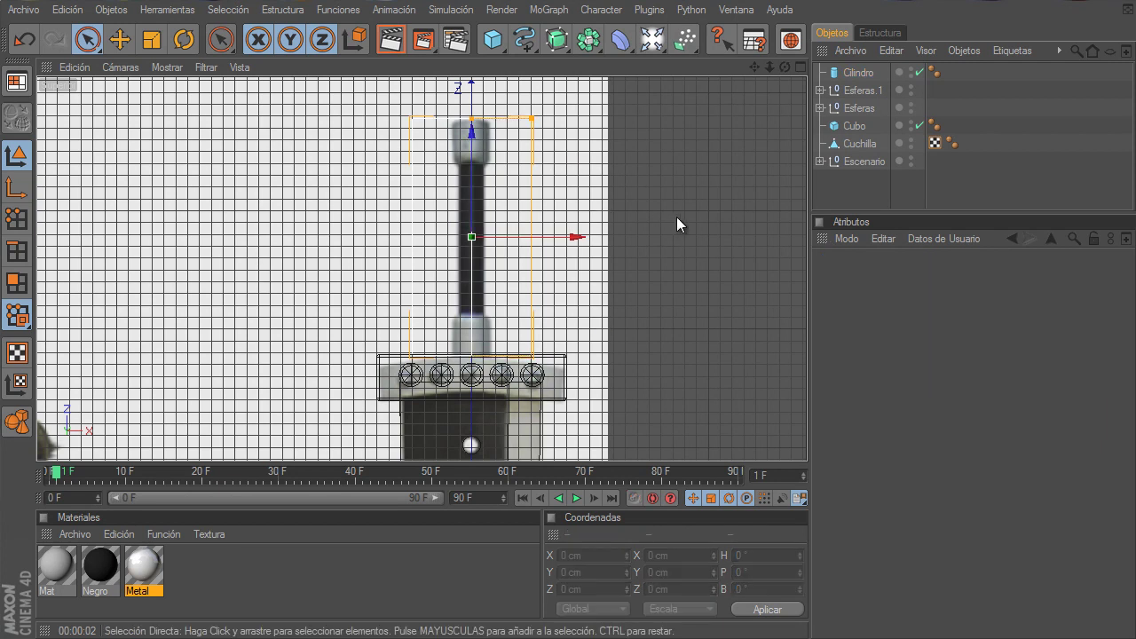
{"action": "left_click", "coordinate": [533, 179]}
{"action": "left_click_drag", "start_coordinate": [533, 120], "coordinate": [600, 322]}
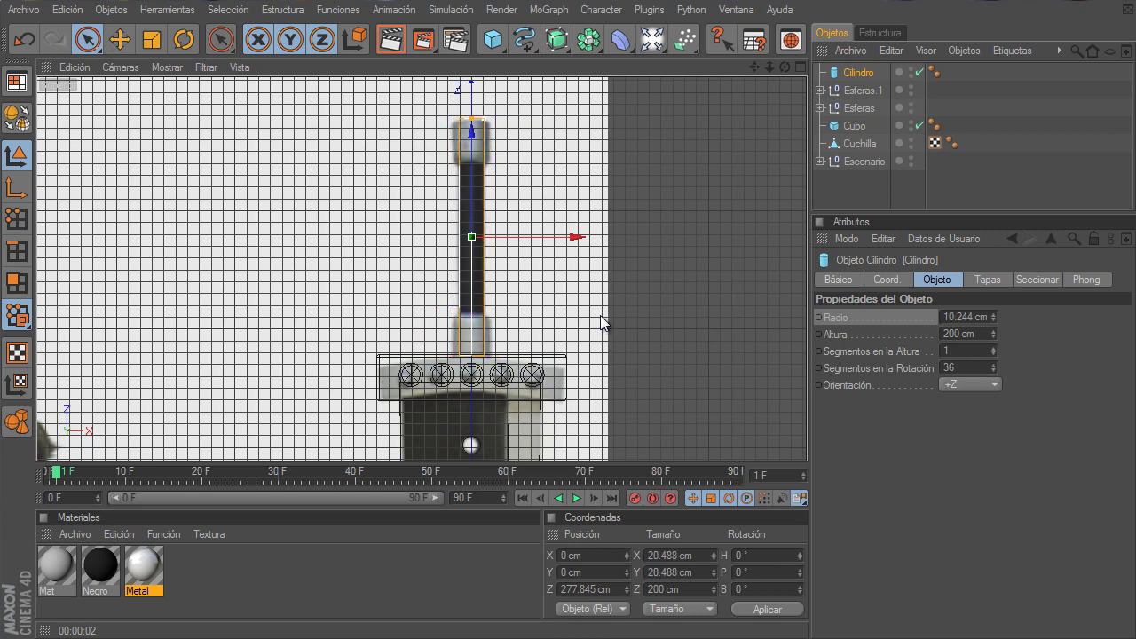
{"action": "left_click_drag", "start_coordinate": [471, 119], "coordinate": [471, 153]}
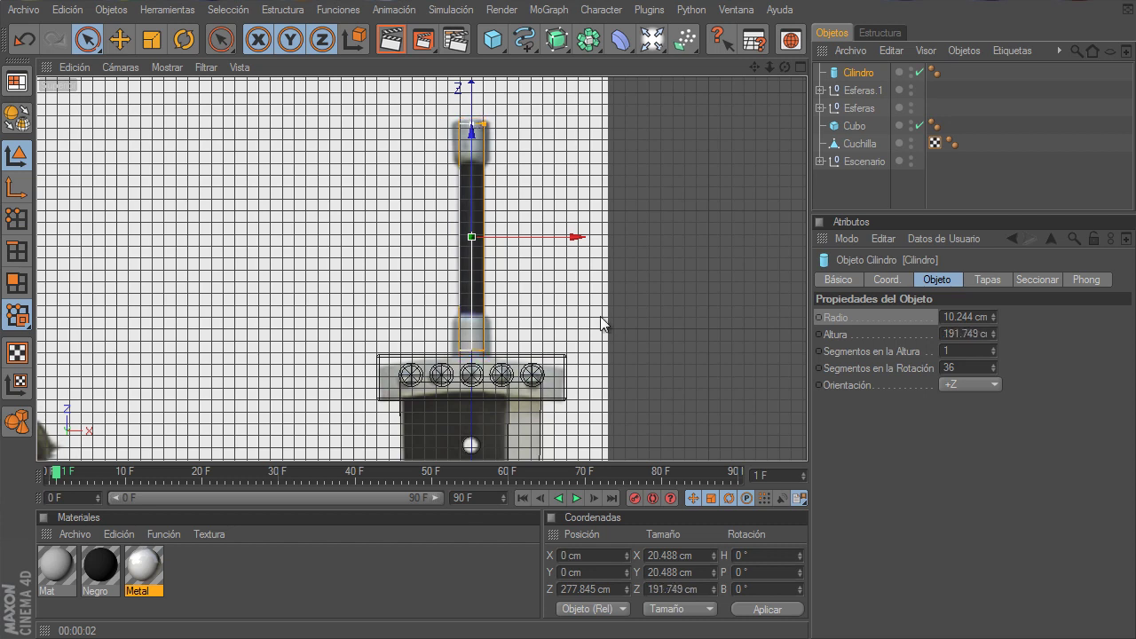
{"action": "left_click_drag", "start_coordinate": [601, 322], "coordinate": [602, 323]}
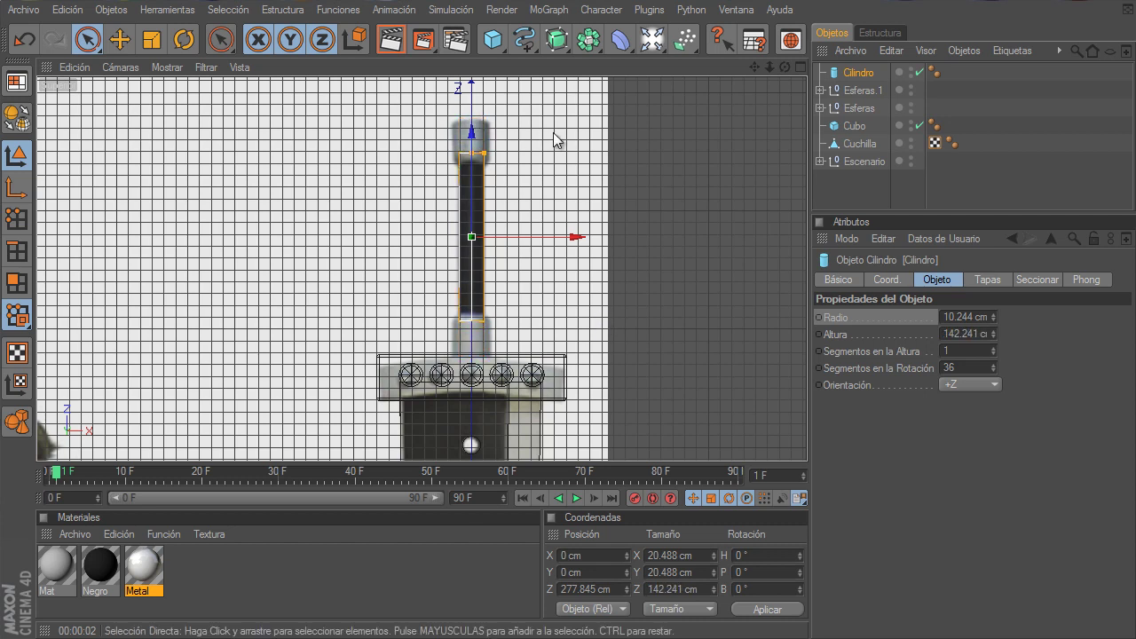
{"action": "left_click", "coordinate": [554, 134]}
Duplicate the grip cylinder, move the copy to the grip's far end and shorten it into a cap.
{"action": "left_click", "coordinate": [859, 73]}
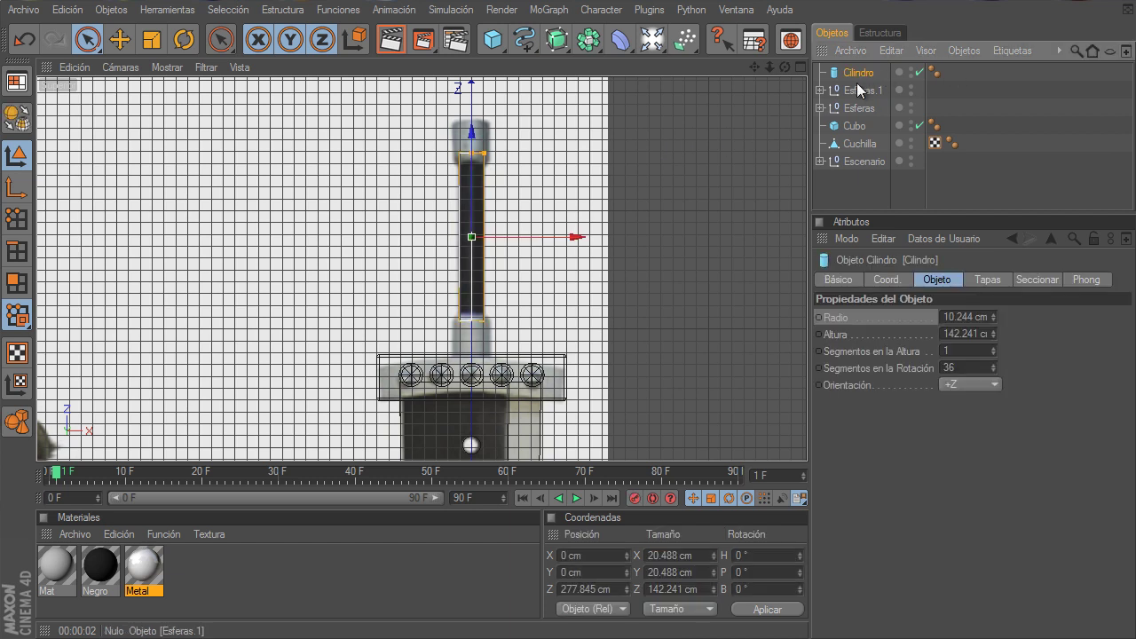
{"action": "left_click_drag", "start_coordinate": [865, 70], "coordinate": [863, 73], "text": "ctrl"}
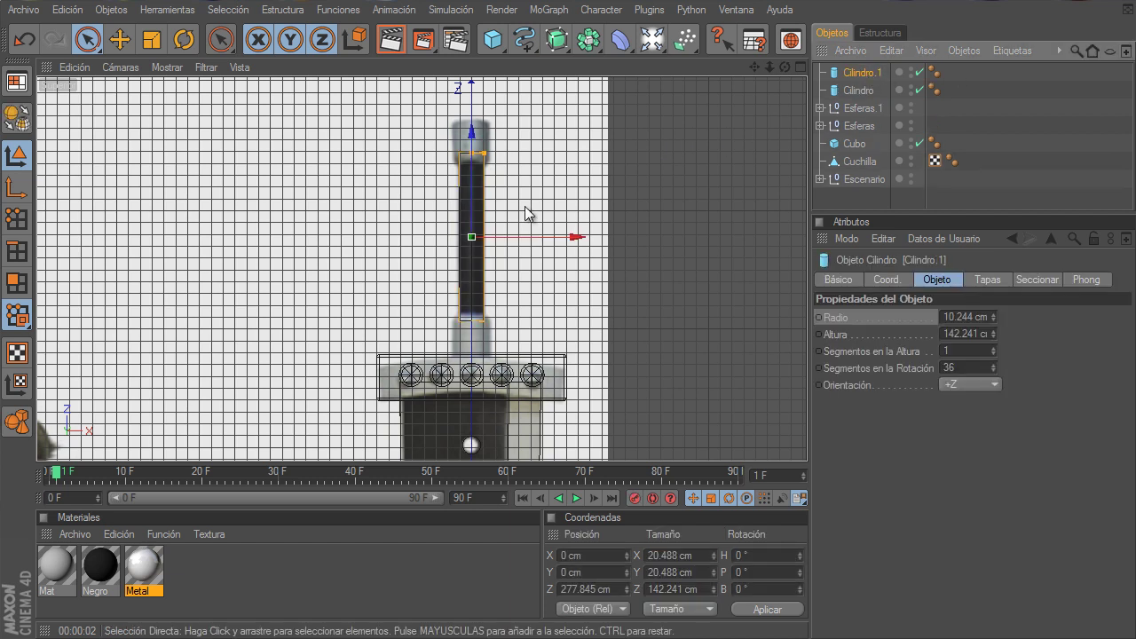
{"action": "left_click_drag", "start_coordinate": [463, 182], "coordinate": [600, 325]}
{"action": "mouse_move", "coordinate": [755, 67]}
{"action": "left_mouse_down"}
{"action": "mouse_move", "coordinate": [484, 184]}
{"action": "mouse_move", "coordinate": [601, 322]}
{"action": "left_mouse_up"}
{"action": "left_click_drag", "start_coordinate": [479, 191], "coordinate": [601, 322]}
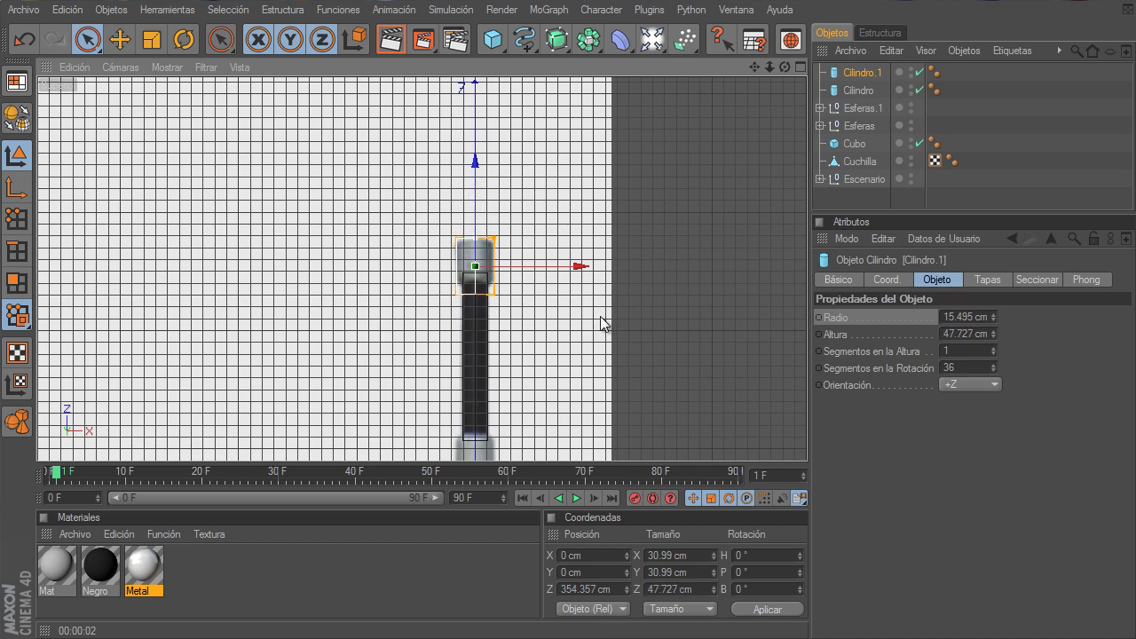
Enable filleted cap edges with 5.495 cm radius and nudge the cap up 3 cm.
{"action": "left_click", "coordinate": [985, 279]}
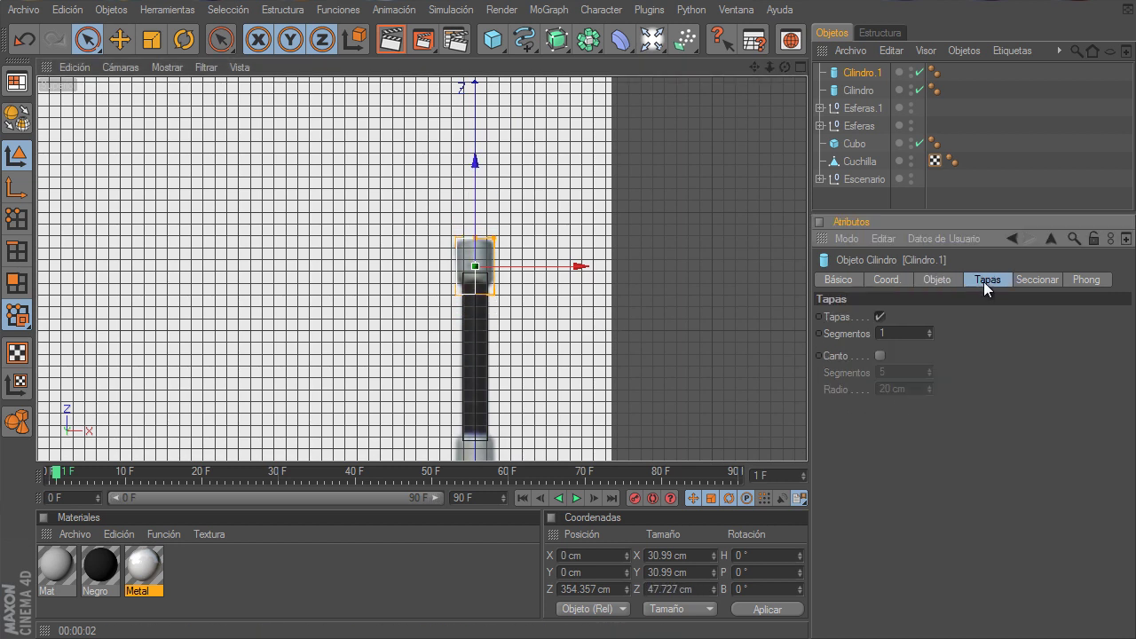
{"action": "left_click", "coordinate": [880, 355]}
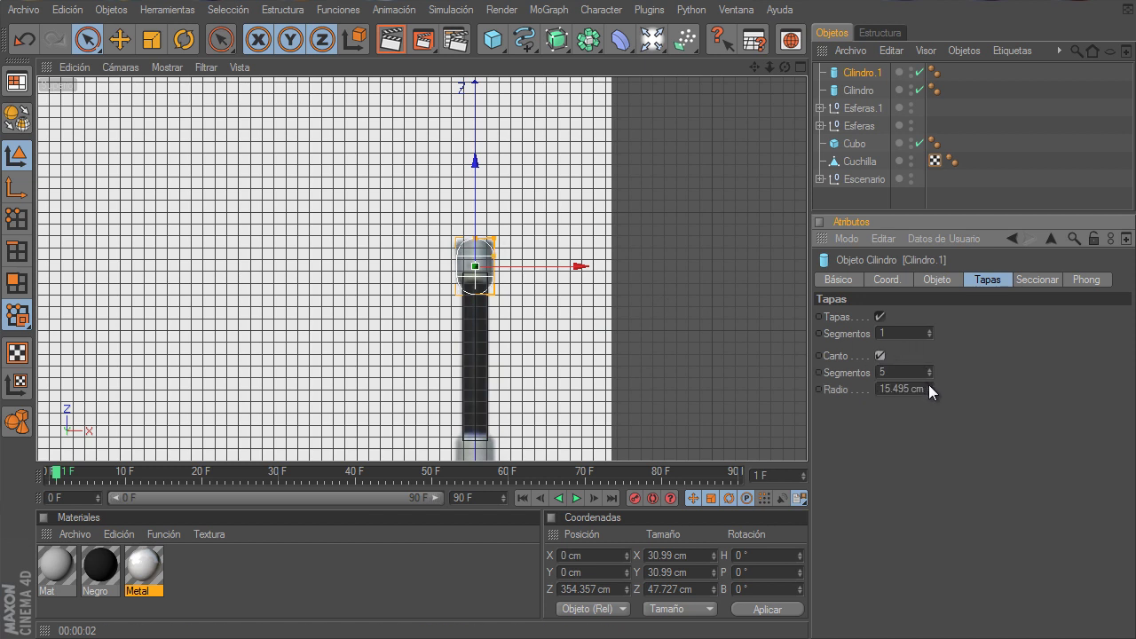
{"action": "left_click_drag", "start_coordinate": [929, 384], "coordinate": [929, 393]}
{"action": "left_click", "coordinate": [930, 386]}
{"action": "left_click", "coordinate": [930, 386]}
{"action": "left_click", "coordinate": [930, 385]}
{"action": "left_click_drag", "start_coordinate": [480, 217], "coordinate": [601, 322]}
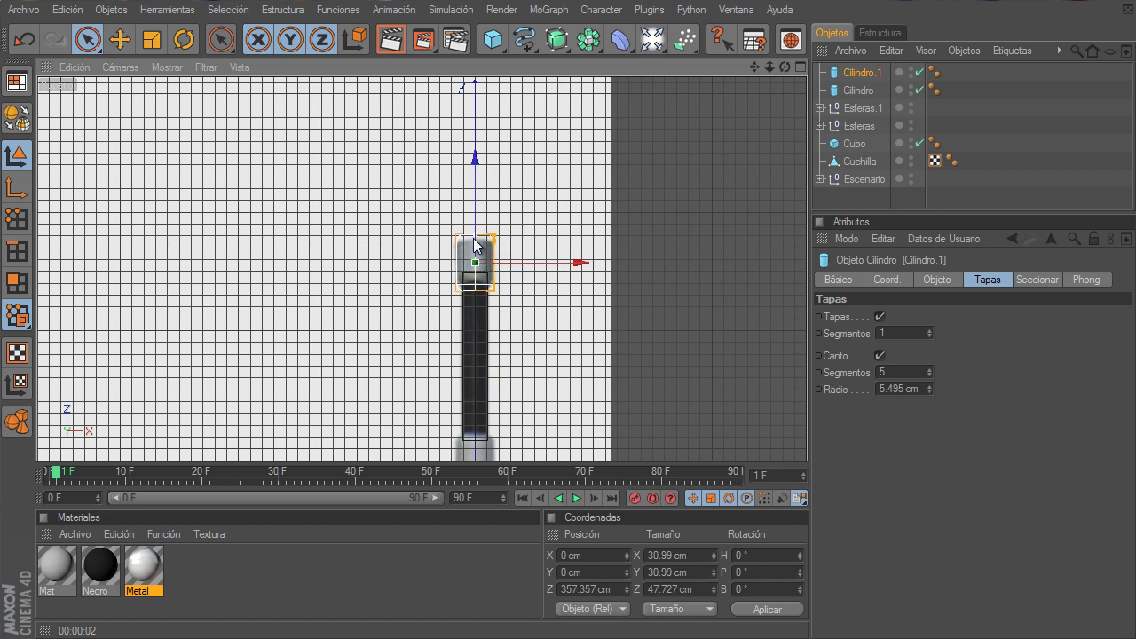
{"action": "left_click_drag", "start_coordinate": [480, 235], "coordinate": [602, 323]}
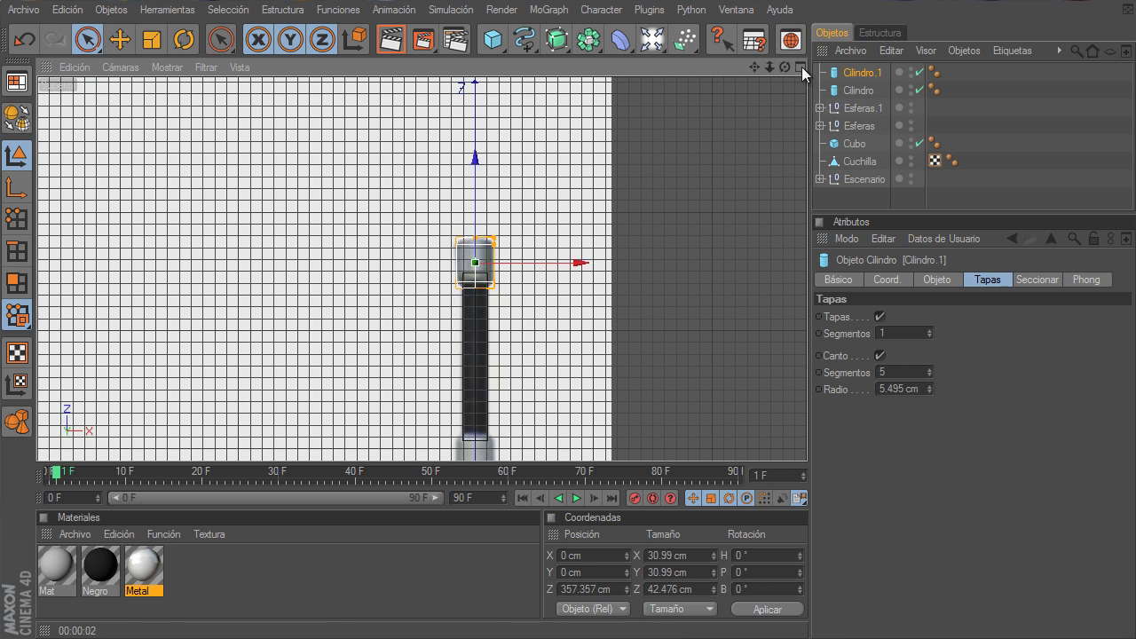
{"action": "left_click", "coordinate": [802, 67]}
{"action": "left_click", "coordinate": [414, 68]}
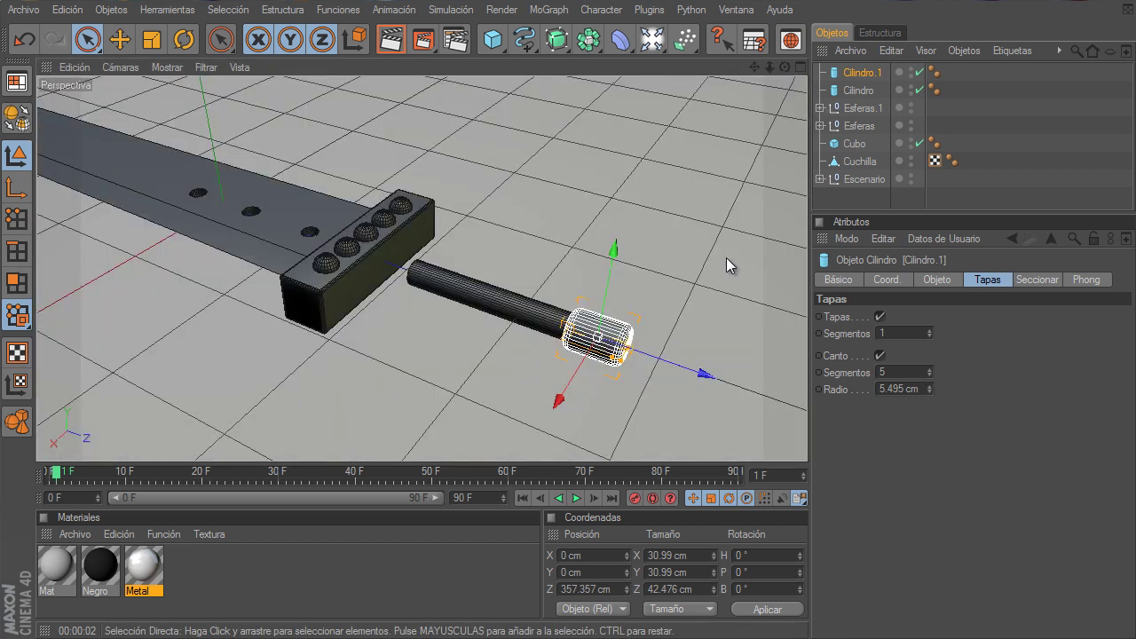
{"action": "left_click", "coordinate": [857, 73]}
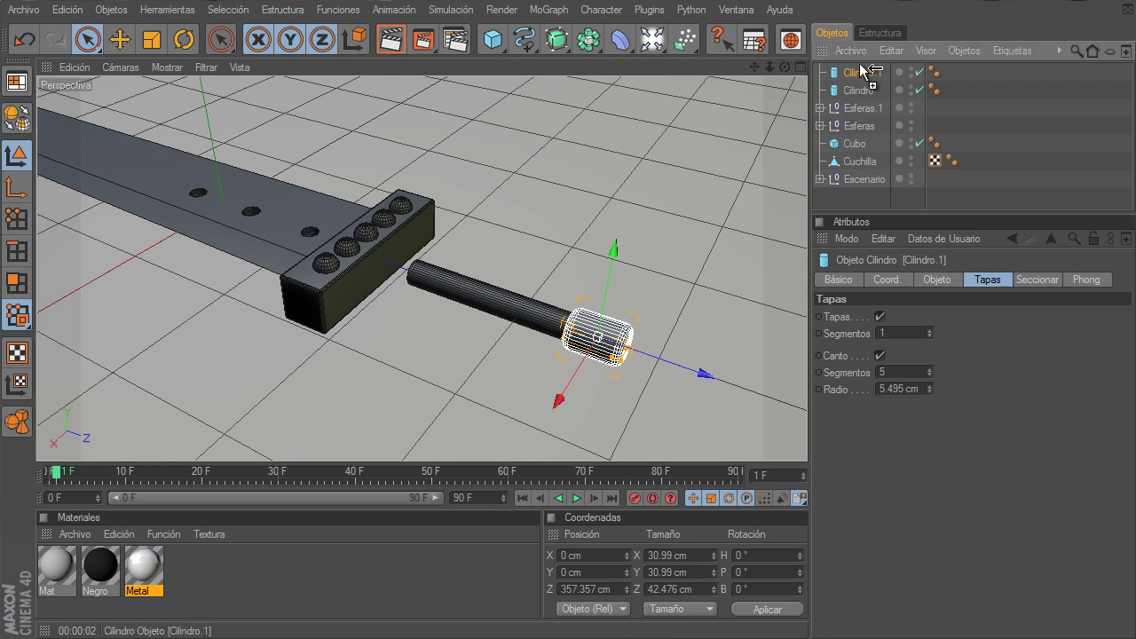
Copy the cap as Cilindro.2 and slide it down the grip onto the guard.
{"action": "key", "text": "ctrl+c"}
{"action": "key", "text": "ctrl+v"}
{"action": "left_click_drag", "start_coordinate": [668, 359], "coordinate": [569, 322]}
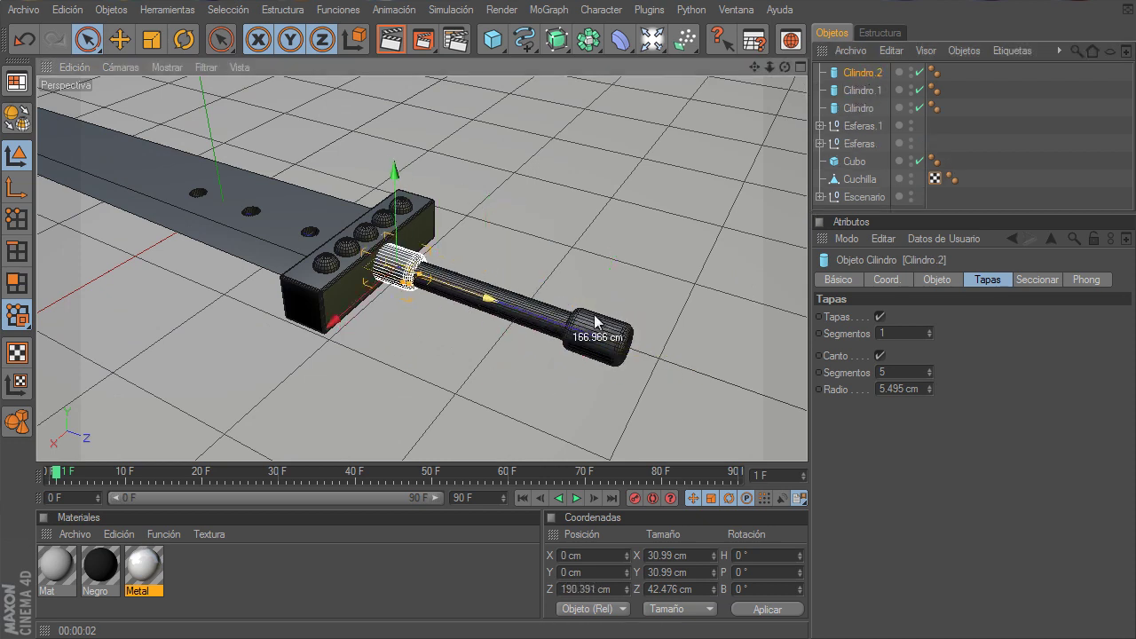
{"action": "left_click", "coordinate": [800, 67]}
{"action": "left_click", "coordinate": [798, 69]}
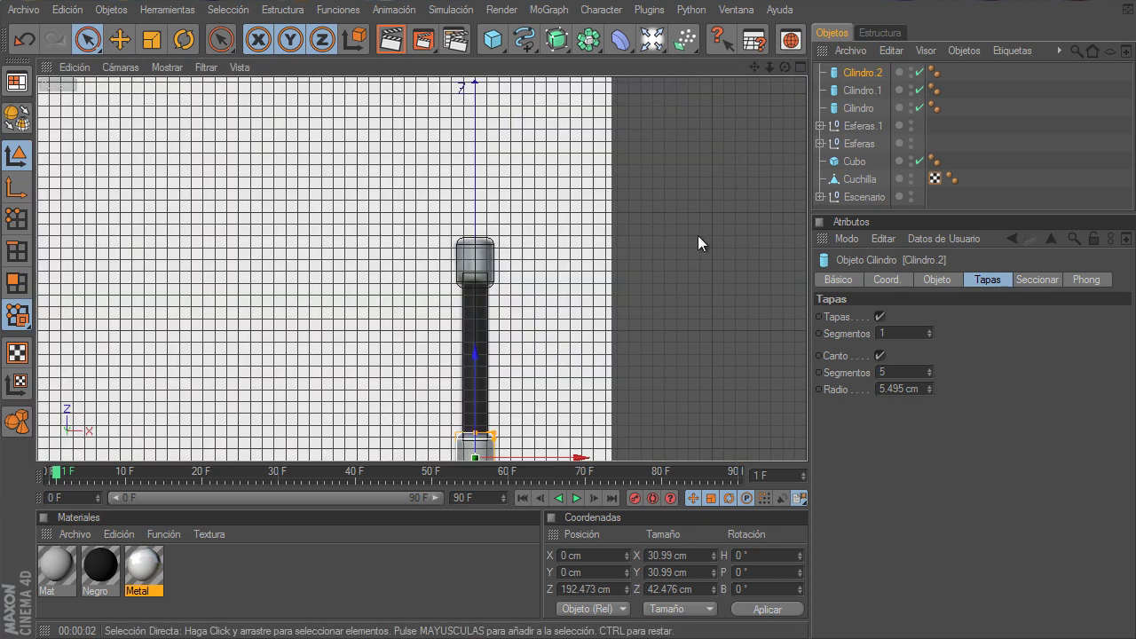
{"action": "middle_click_drag", "start_coordinate": [598, 322], "coordinate": [667, 301], "text": "alt"}
{"action": "left_click_drag", "start_coordinate": [601, 322], "coordinate": [601, 322]}
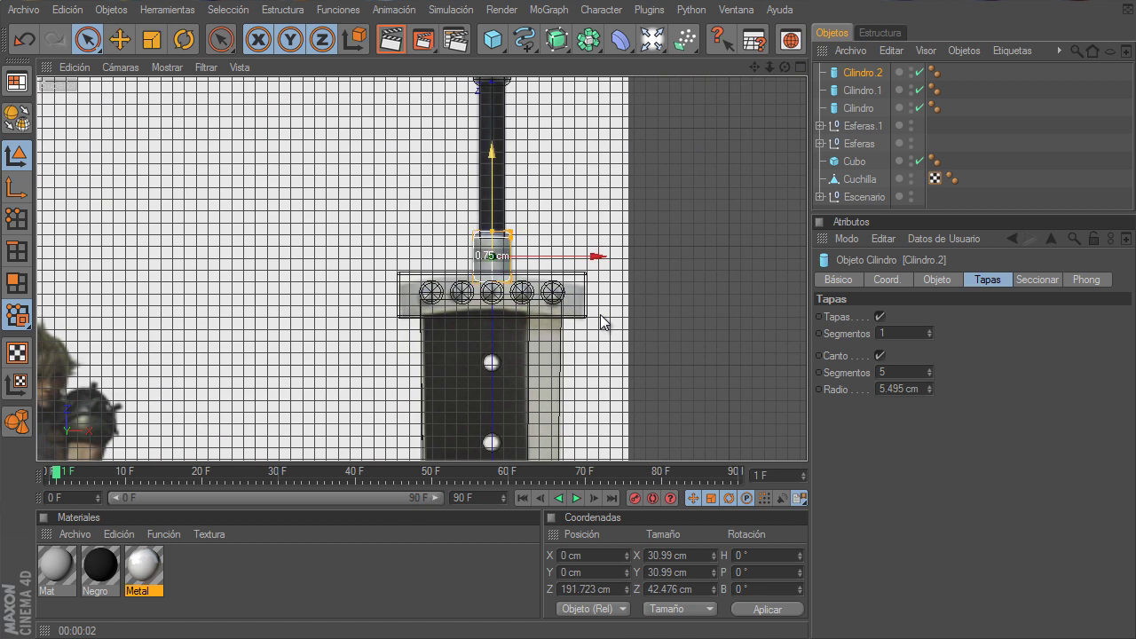
Orbit around the finished sword and render a preview of it.
{"action": "left_click", "coordinate": [800, 67]}
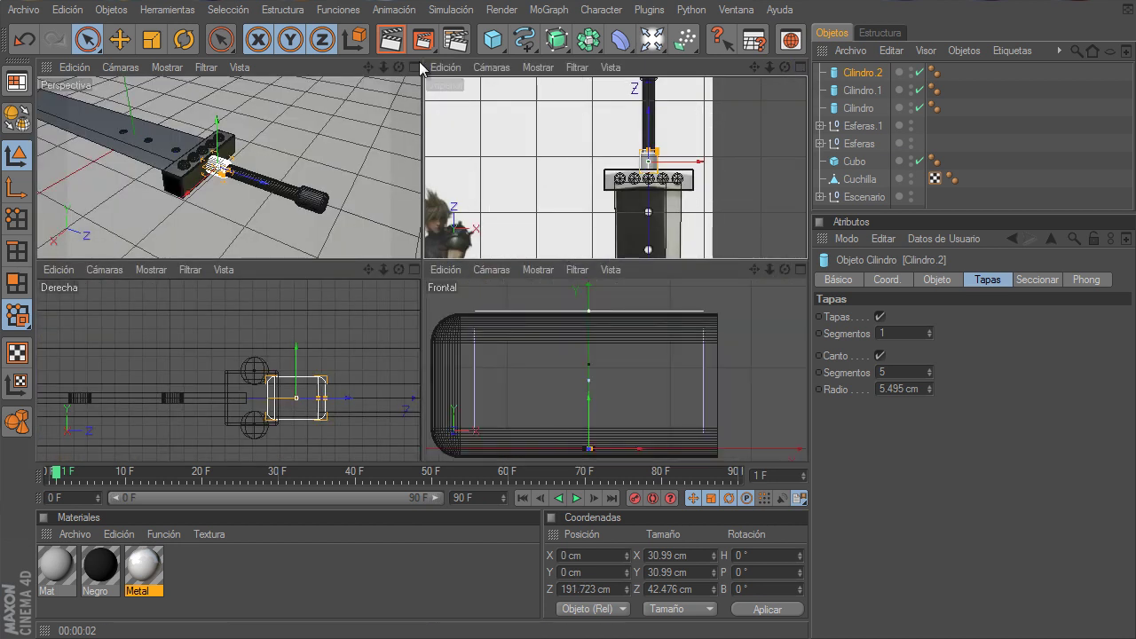
{"action": "left_click", "coordinate": [414, 67]}
{"action": "left_click_drag", "start_coordinate": [690, 350], "coordinate": [596, 323], "text": "alt"}
{"action": "left_click", "coordinate": [626, 254]}
{"action": "mouse_move", "coordinate": [626, 254]}
{"action": "left_mouse_down", "text": "alt"}
{"action": "mouse_move", "coordinate": [600, 315]}
{"action": "mouse_move", "coordinate": [578, 318]}
{"action": "left_mouse_up", "text": "alt"}
{"action": "mouse_move", "coordinate": [619, 240]}
{"action": "left_mouse_down", "text": "alt"}
{"action": "mouse_move", "coordinate": [644, 256]}
{"action": "mouse_move", "coordinate": [595, 320]}
{"action": "mouse_move", "coordinate": [647, 256]}
{"action": "mouse_move", "coordinate": [601, 324]}
{"action": "mouse_move", "coordinate": [613, 311]}
{"action": "left_mouse_up", "text": "alt"}
{"action": "left_click", "coordinate": [987, 144]}
{"action": "mouse_move", "coordinate": [683, 264]}
{"action": "left_mouse_down", "text": "alt"}
{"action": "mouse_move", "coordinate": [599, 317]}
{"action": "mouse_move", "coordinate": [631, 251]}
{"action": "left_mouse_up", "text": "alt"}
{"action": "left_click", "coordinate": [388, 40]}
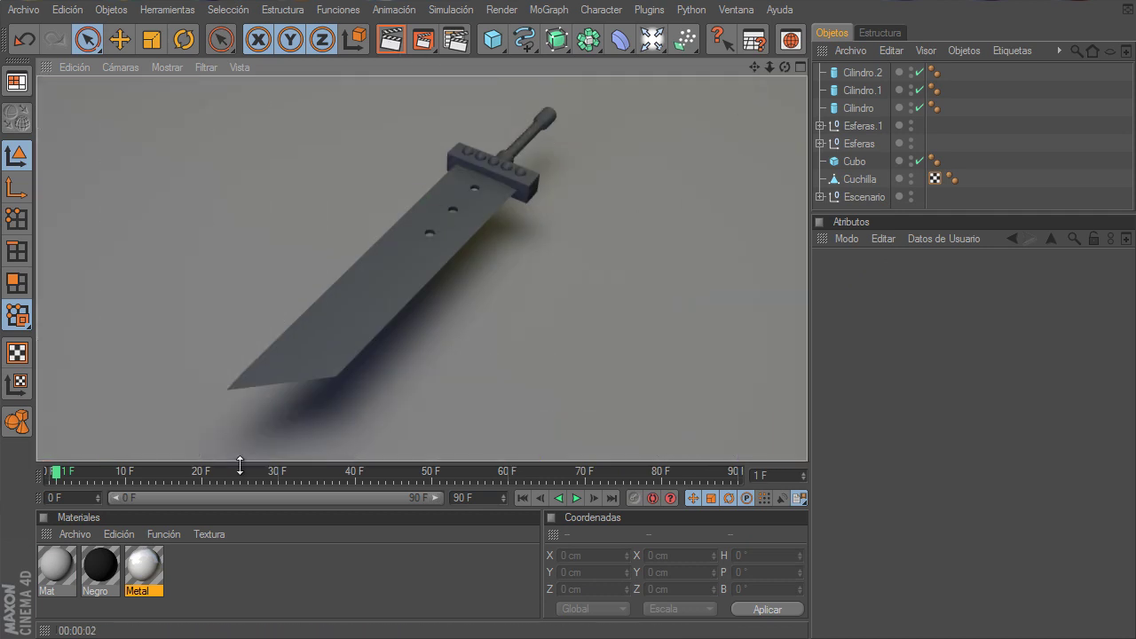
{"action": "left_click", "coordinate": [213, 591]}
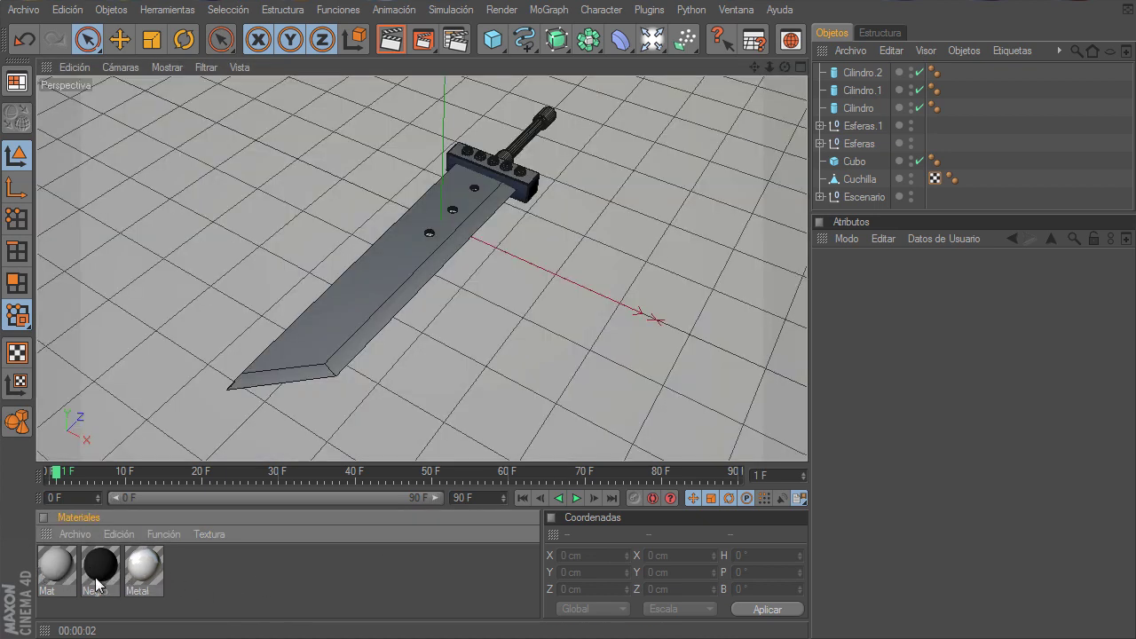
Delete the Negro material and create a new material named MetalNegro.
{"action": "left_click", "coordinate": [100, 582]}
{"action": "key", "text": "Delete"}
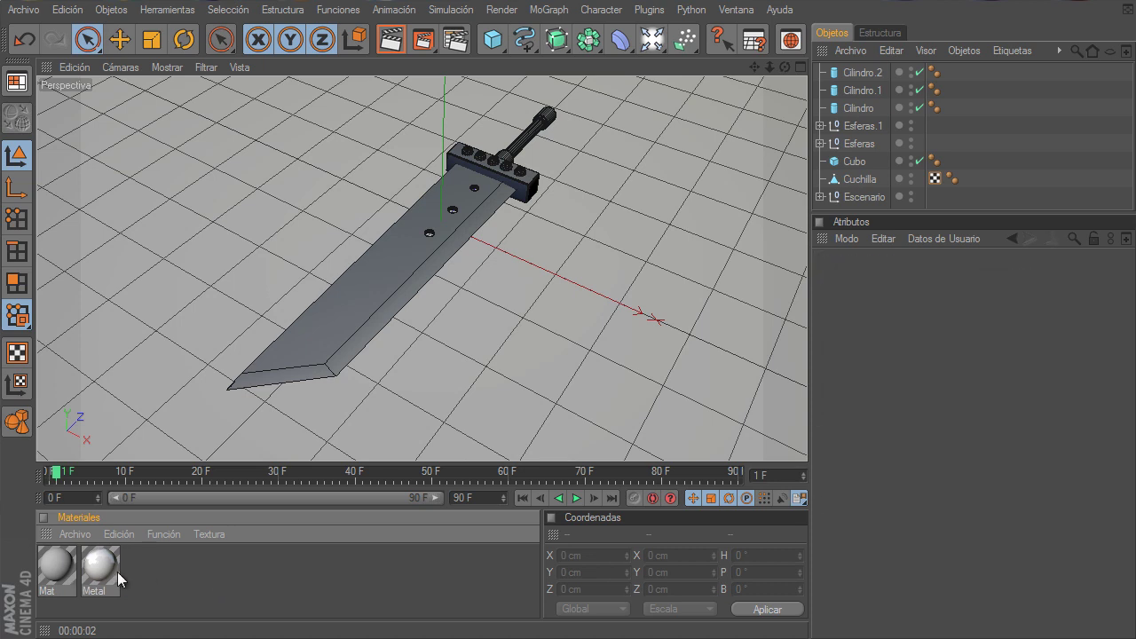
{"action": "double_click", "coordinate": [300, 580]}
{"action": "left_click", "coordinate": [60, 565]}
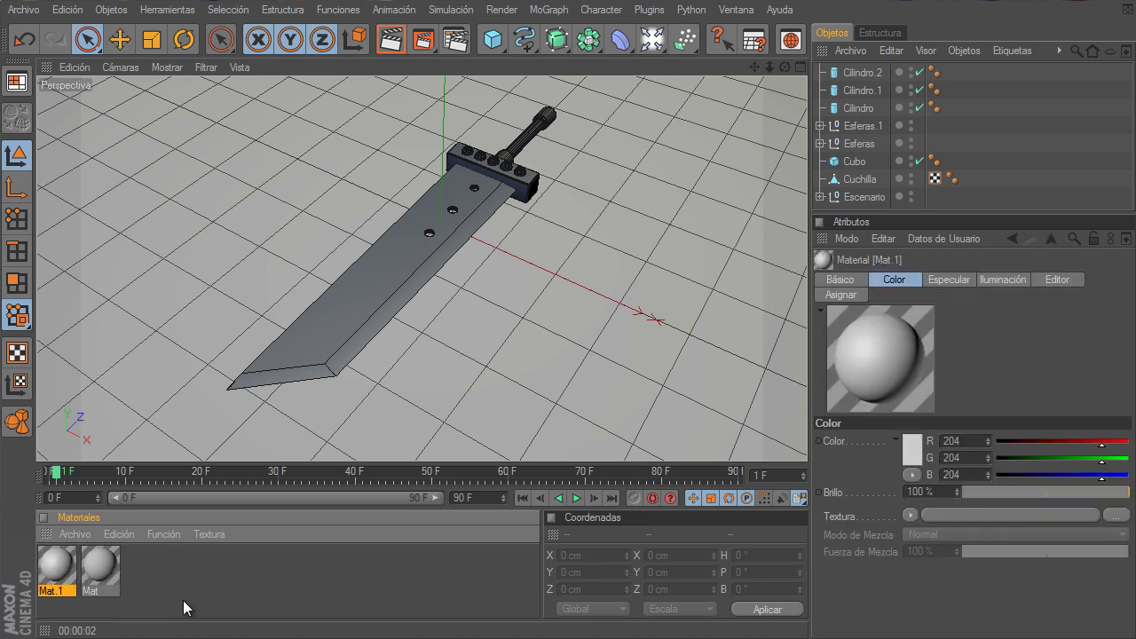
{"action": "double_click", "coordinate": [58, 570]}
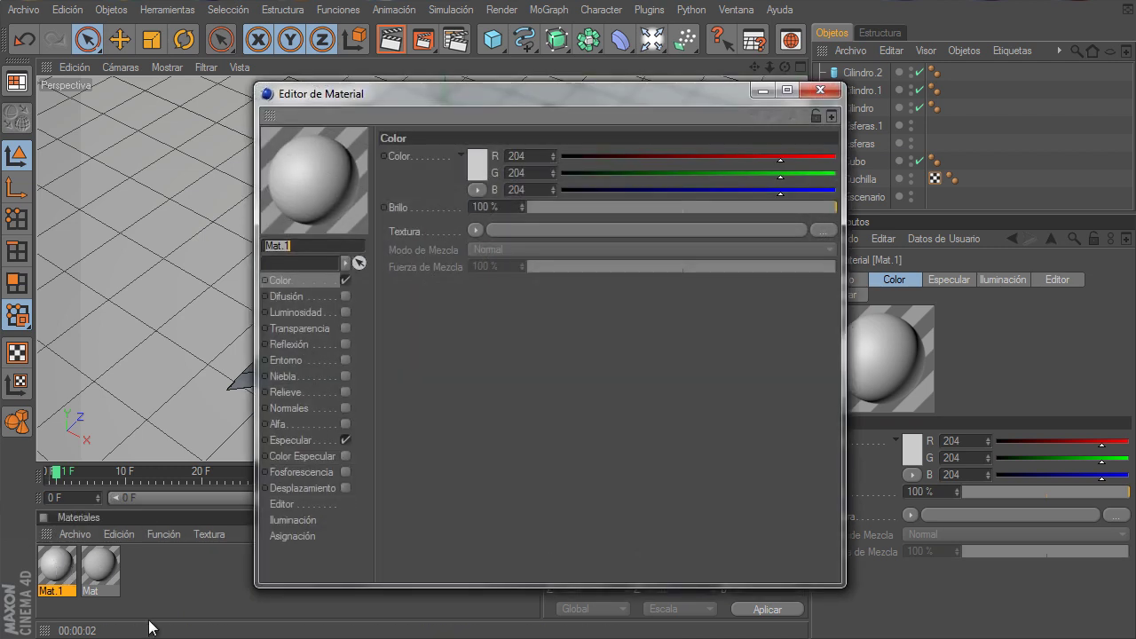
{"action": "type", "text": "Met"}
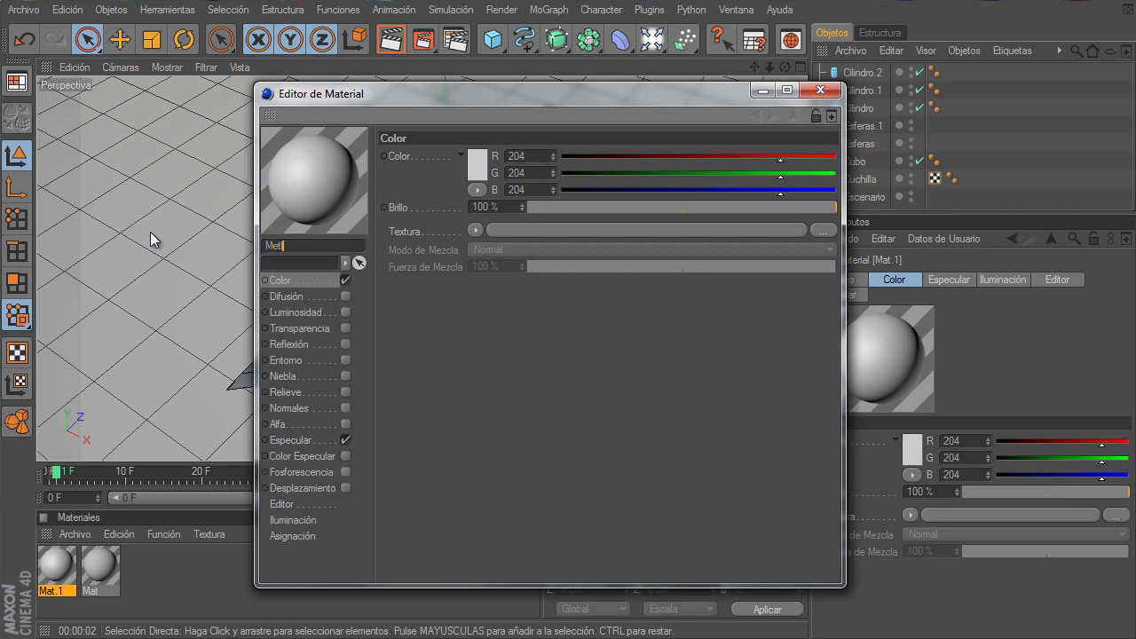
{"action": "type", "text": "alNegro"}
{"action": "key", "text": "Return"}
Set MetalNegro's colour to near-black 32/32/32 and turn off Especular.
{"action": "left_click", "coordinate": [478, 170]}
{"action": "left_click_drag", "start_coordinate": [378, 179], "coordinate": [368, 190]}
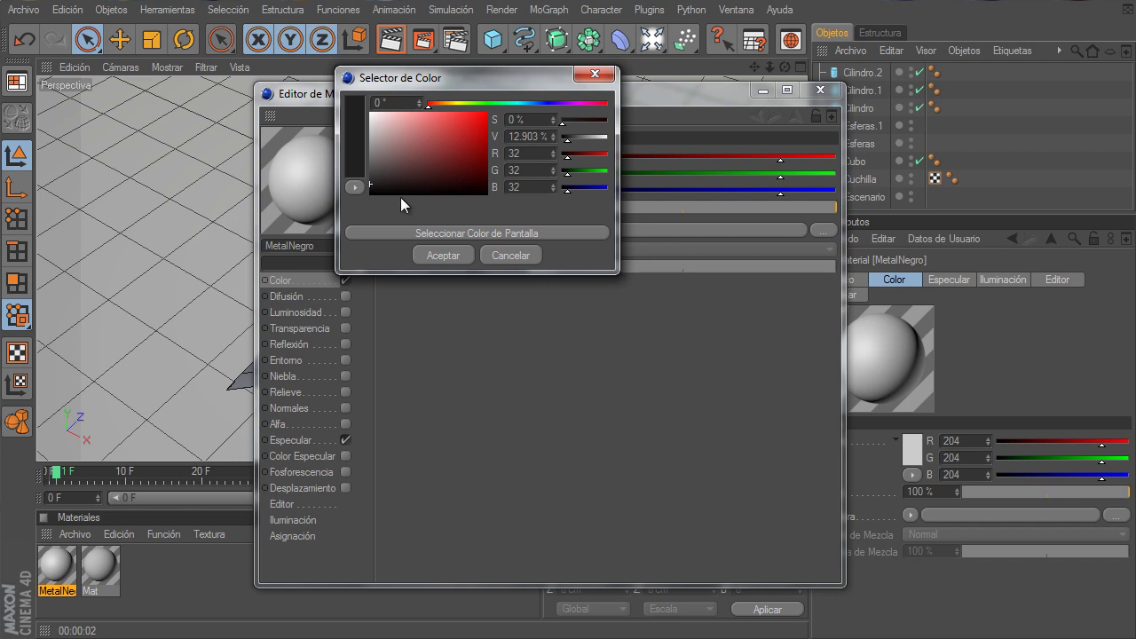
{"action": "left_click", "coordinate": [460, 254]}
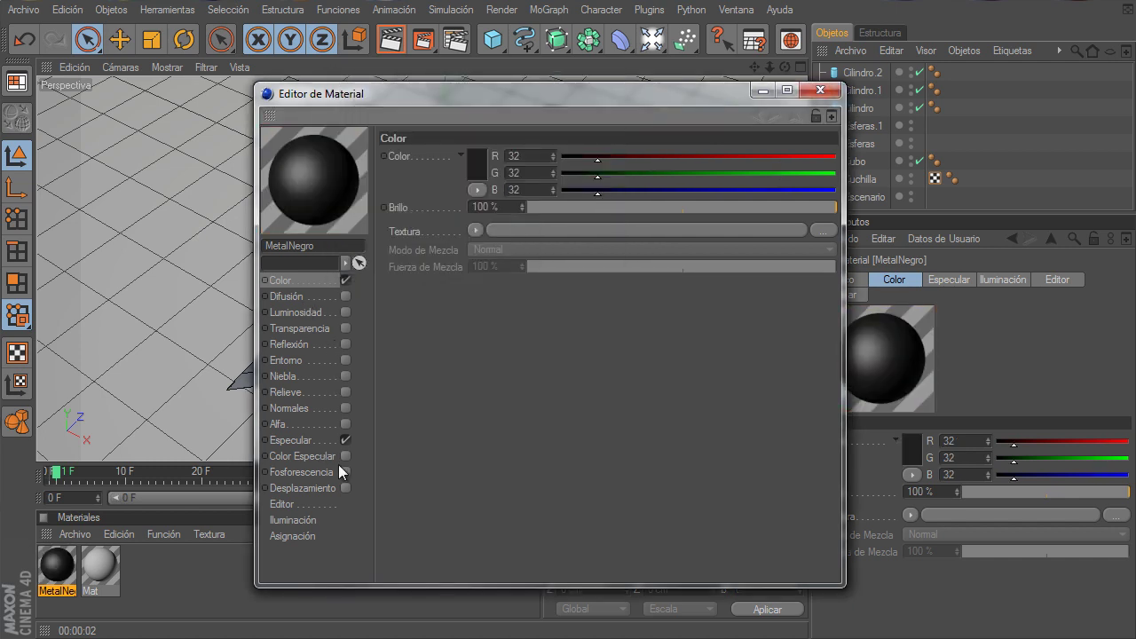
{"action": "left_click", "coordinate": [345, 441]}
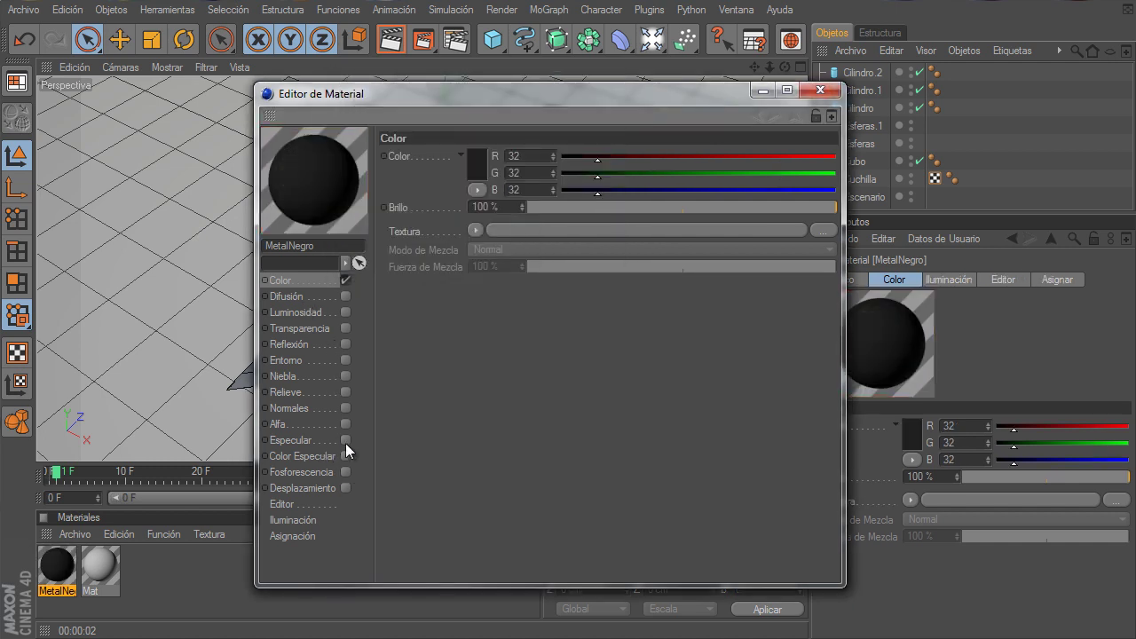
{"action": "double_click", "coordinate": [347, 443]}
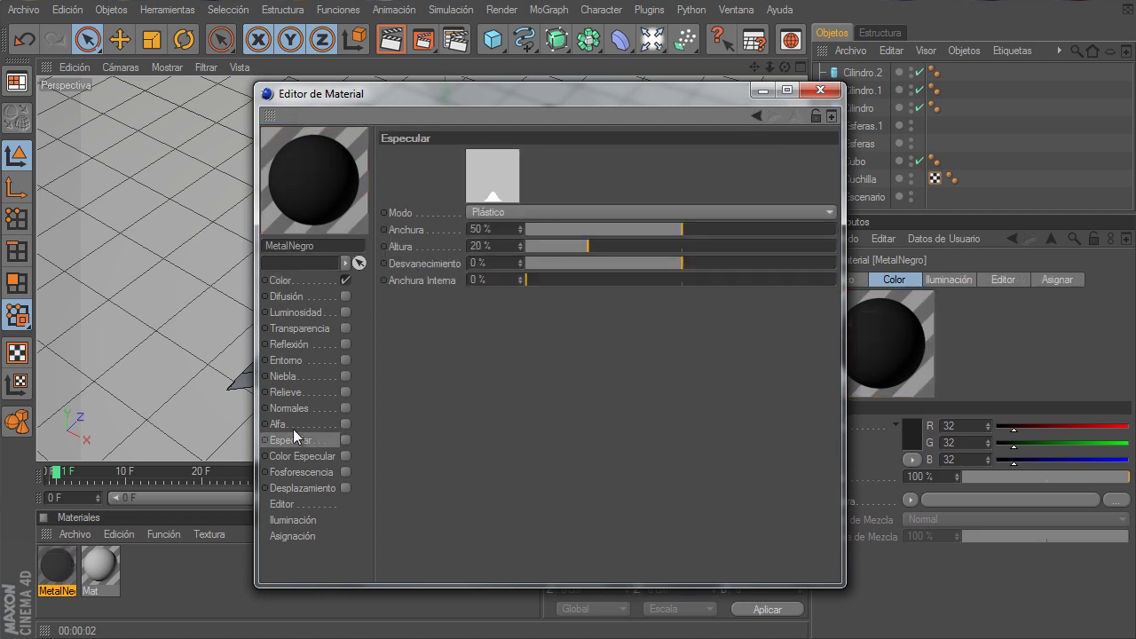
Enable Fresnel reflection with about 3% mix strength and 2% brightness.
{"action": "left_click", "coordinate": [316, 342]}
{"action": "left_click", "coordinate": [345, 344]}
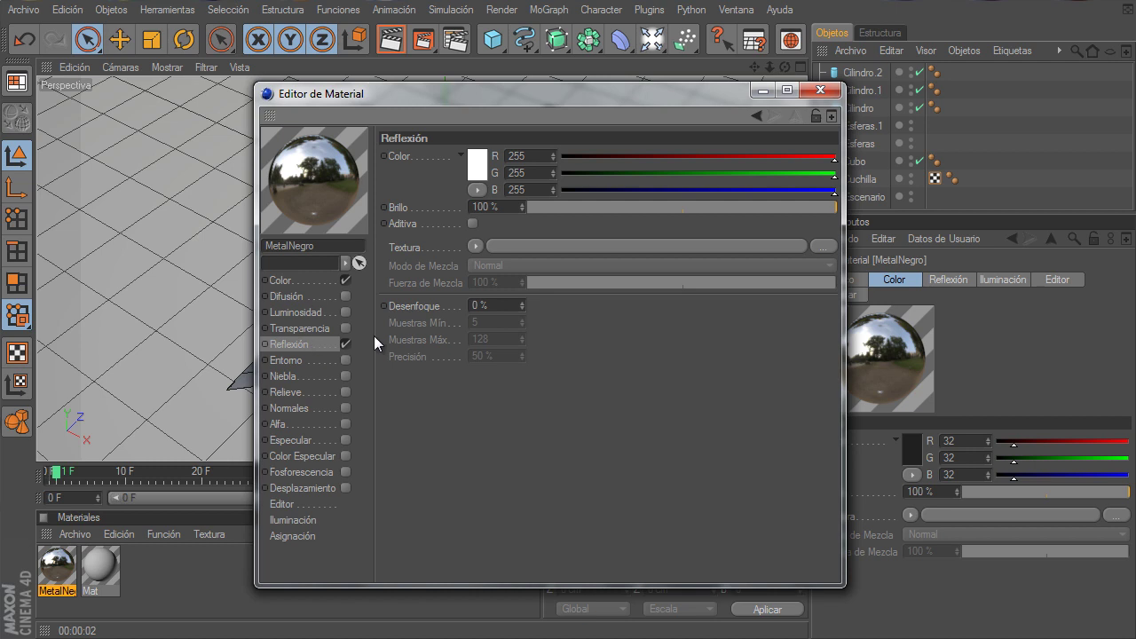
{"action": "left_click", "coordinate": [476, 246]}
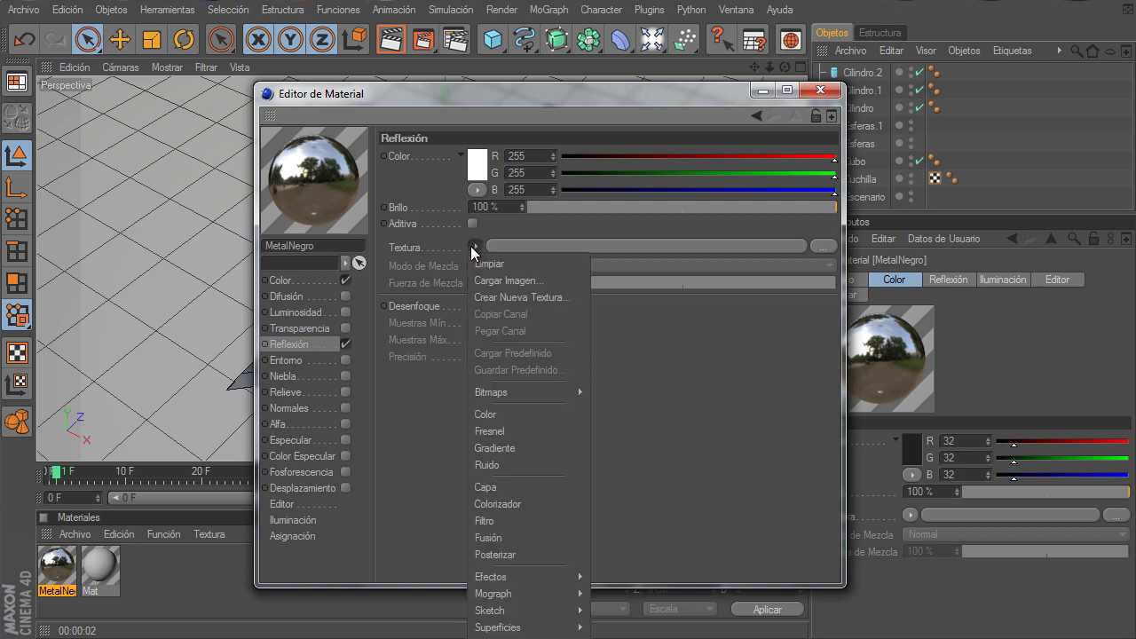
{"action": "left_click", "coordinate": [500, 438]}
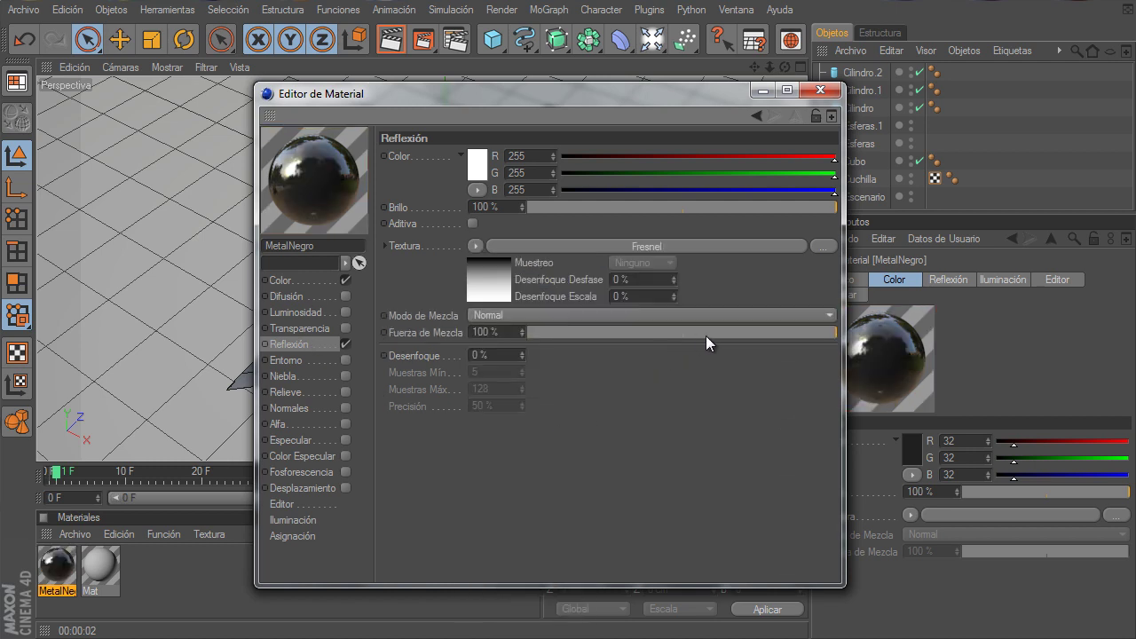
{"action": "left_click_drag", "start_coordinate": [661, 334], "coordinate": [551, 334]}
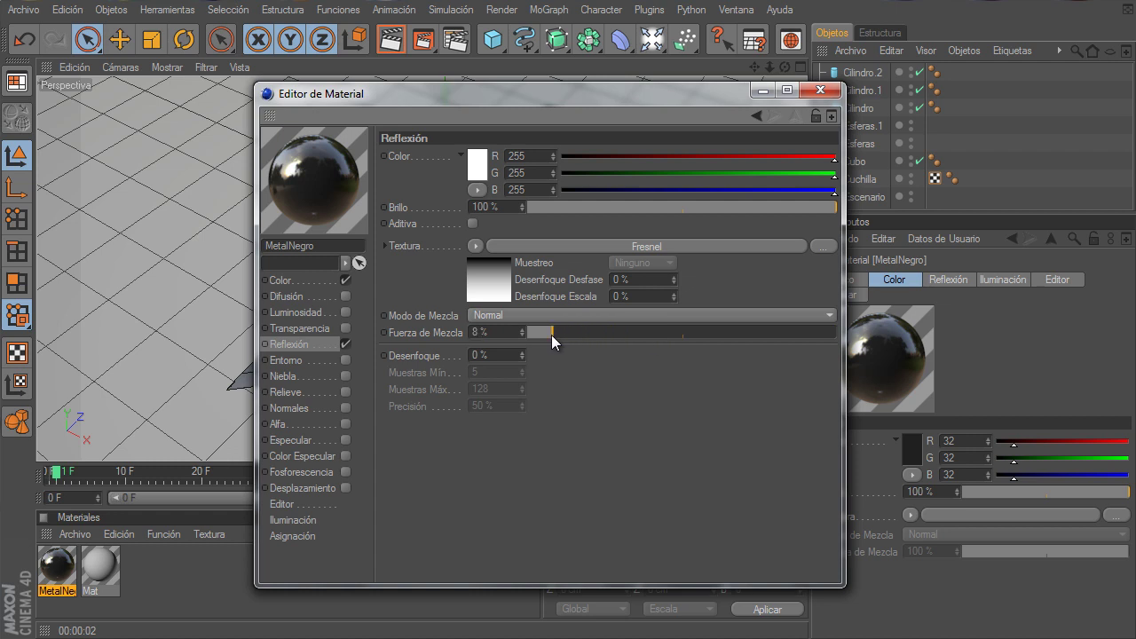
{"action": "left_click_drag", "start_coordinate": [550, 335], "coordinate": [541, 338]}
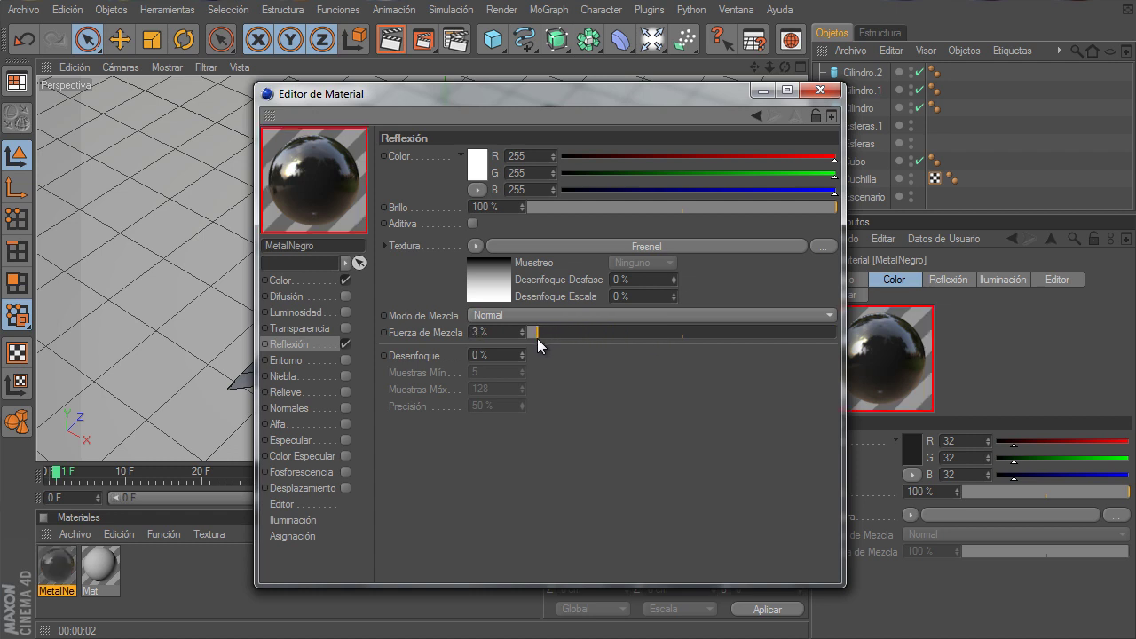
{"action": "left_click_drag", "start_coordinate": [773, 209], "coordinate": [535, 216]}
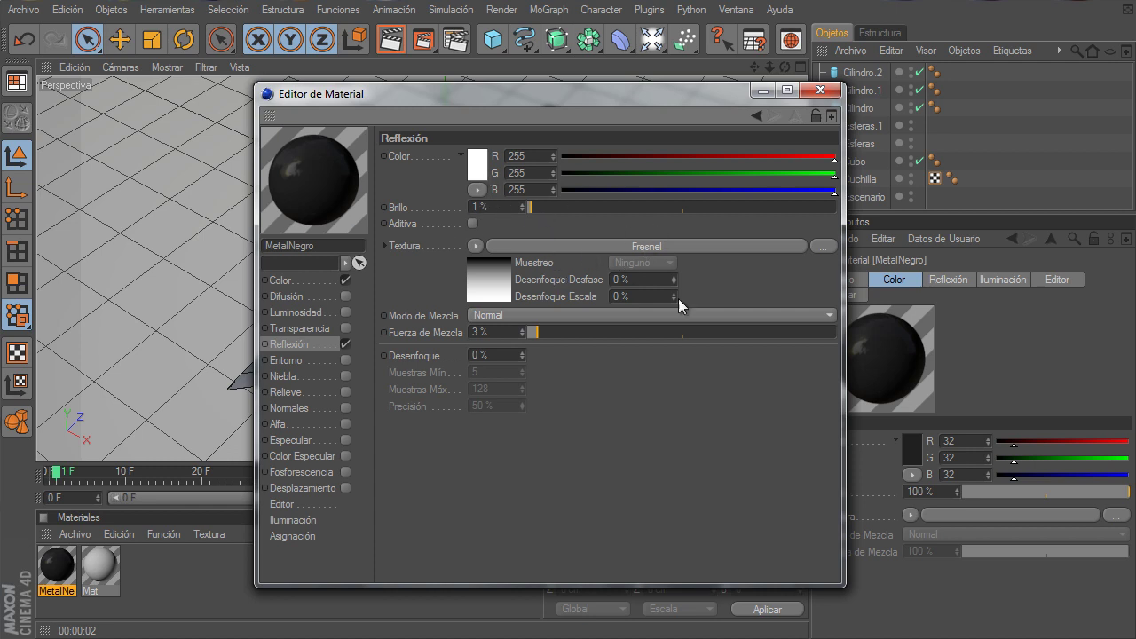
Create a new material named MetalClaro.
{"action": "left_click", "coordinate": [821, 90]}
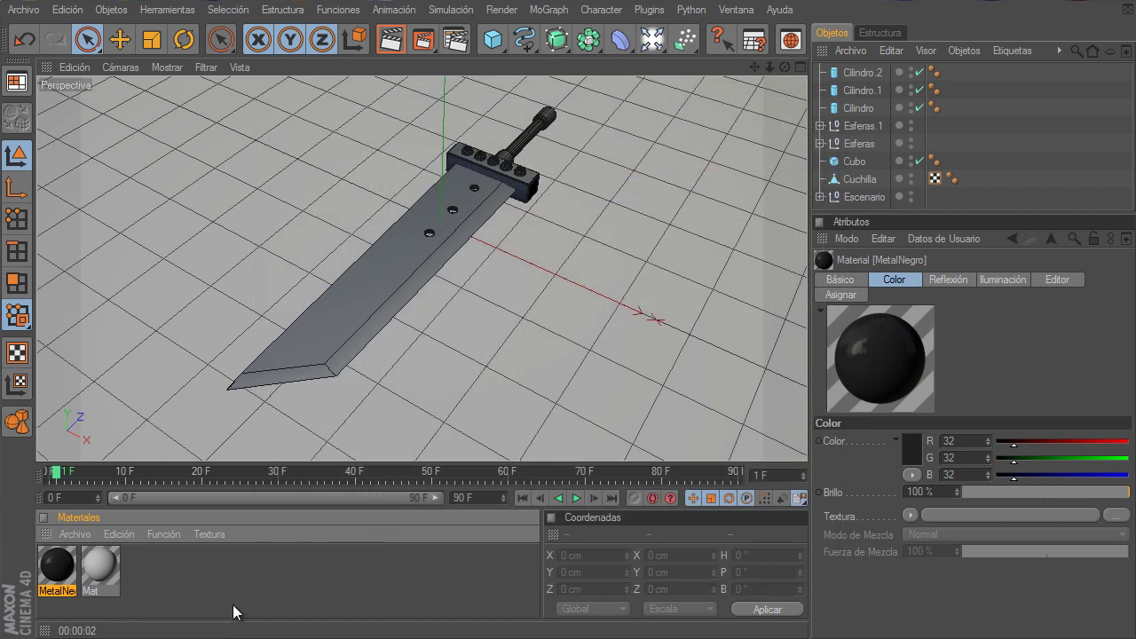
{"action": "left_click", "coordinate": [211, 611]}
{"action": "double_click", "coordinate": [144, 572]}
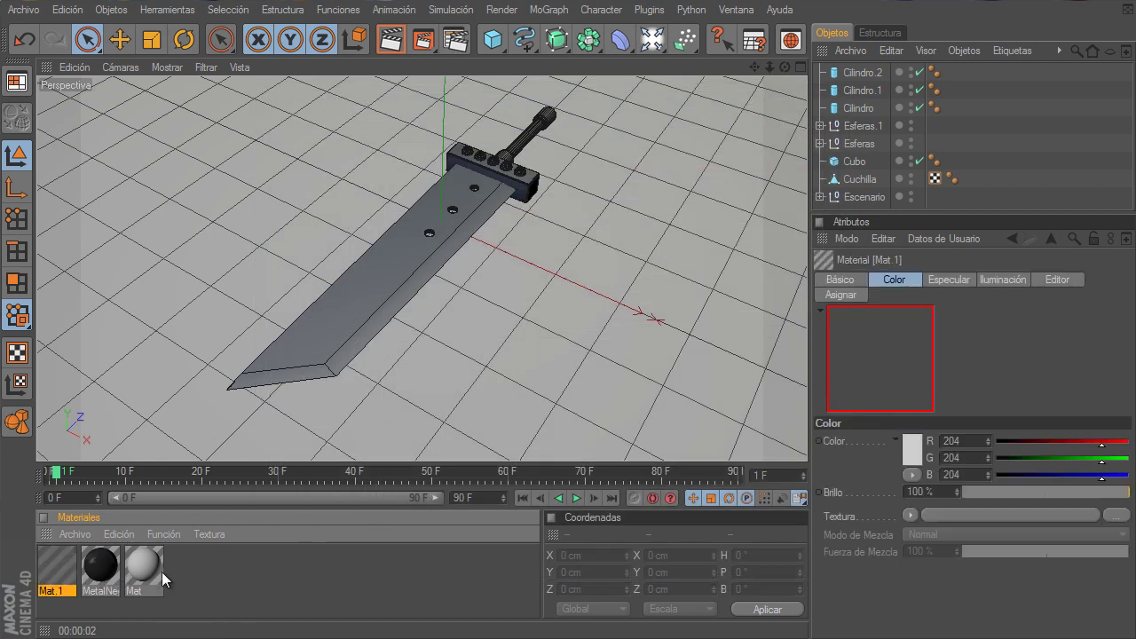
{"action": "double_click", "coordinate": [48, 553]}
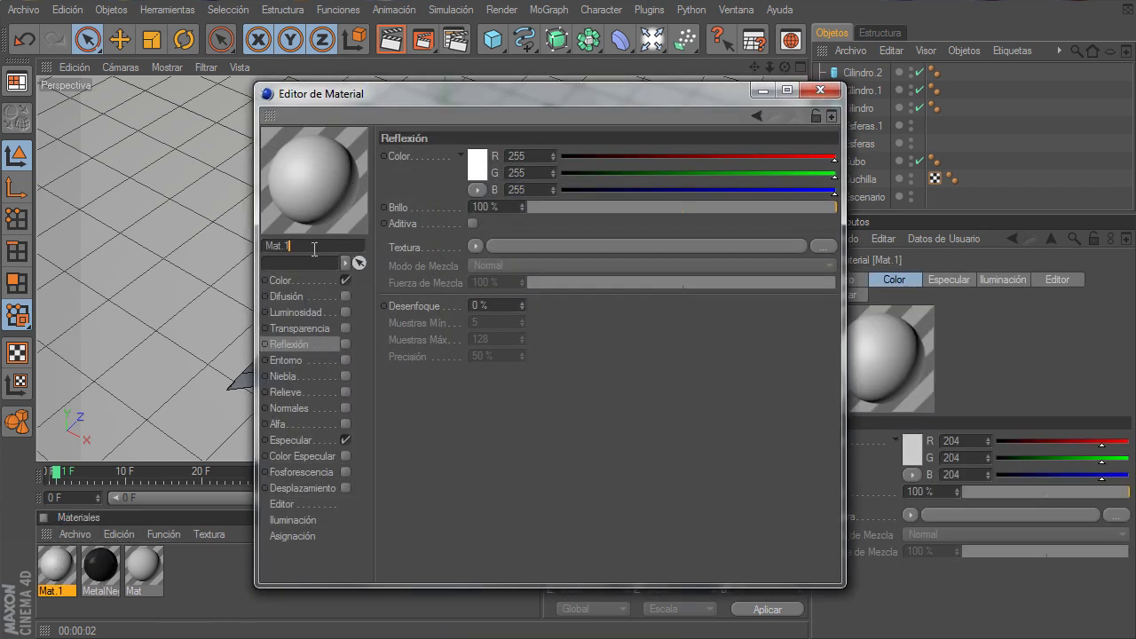
{"action": "type", "text": "MetalCa"}
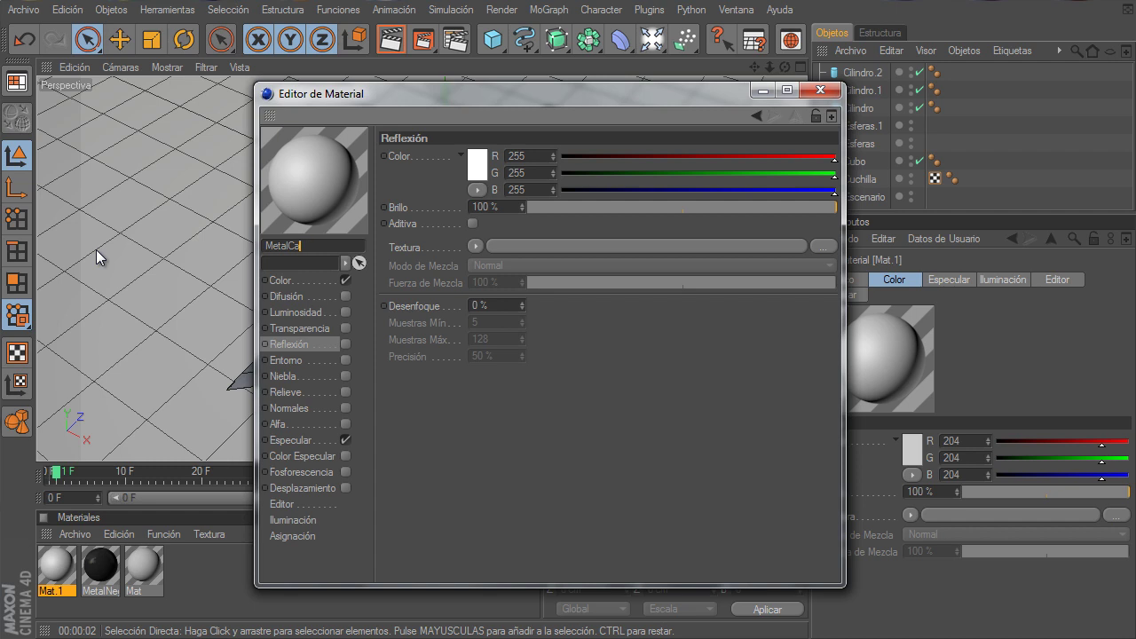
{"action": "key", "text": "BackSpace"}
{"action": "type", "text": "laro"}
{"action": "key", "text": "Return"}
Set the MetalClaro colour to pure white.
{"action": "left_click", "coordinate": [321, 280]}
{"action": "left_click", "coordinate": [478, 170]}
{"action": "left_click", "coordinate": [373, 105]}
{"action": "left_click", "coordinate": [443, 255]}
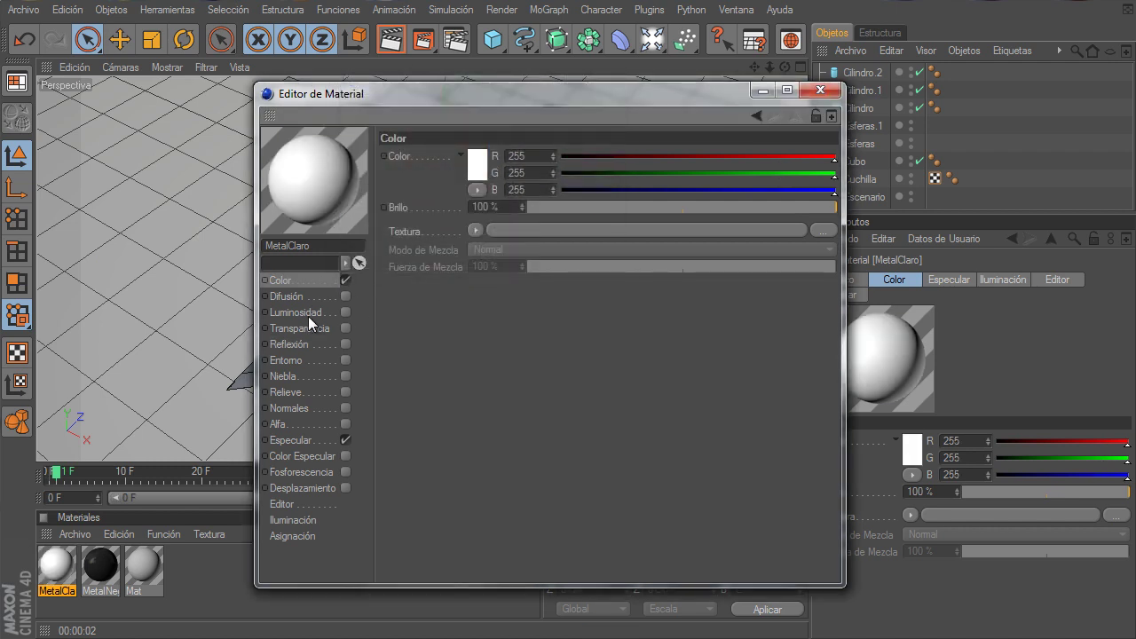
Enable Fresnel reflection with 50% blend strength and 50% brightness.
{"action": "left_click", "coordinate": [345, 344]}
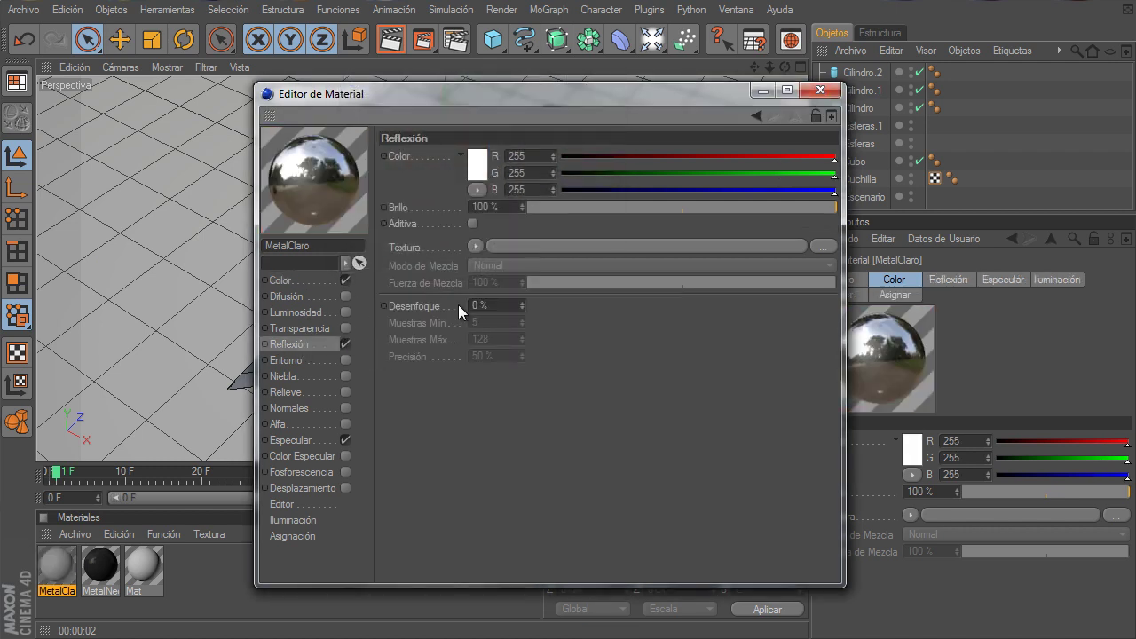
{"action": "left_click", "coordinate": [475, 247]}
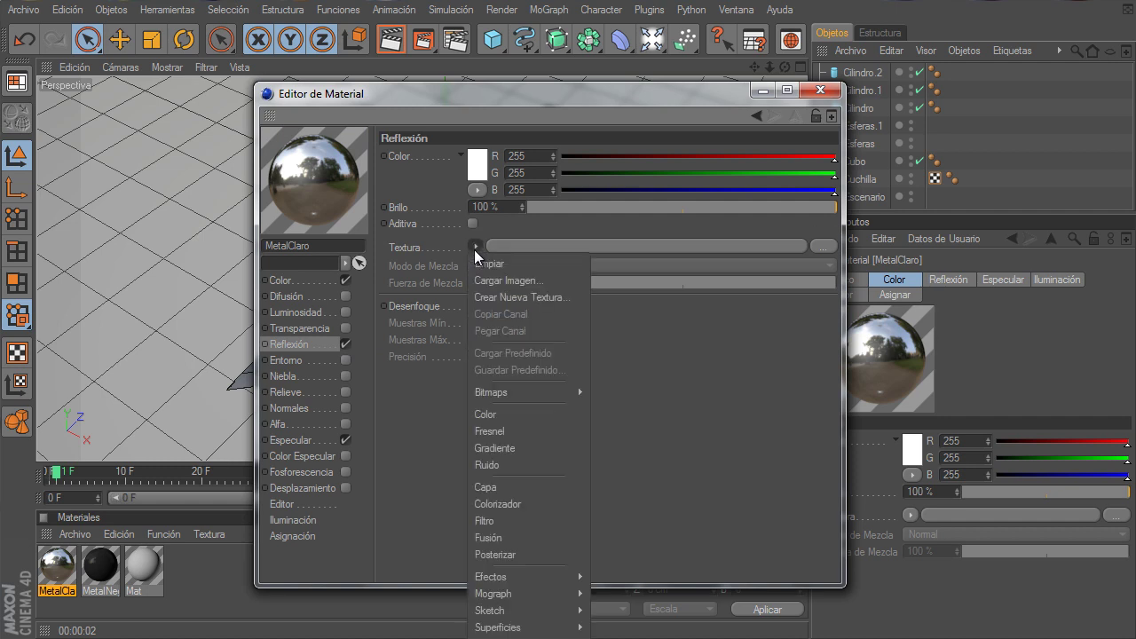
{"action": "left_click", "coordinate": [507, 433]}
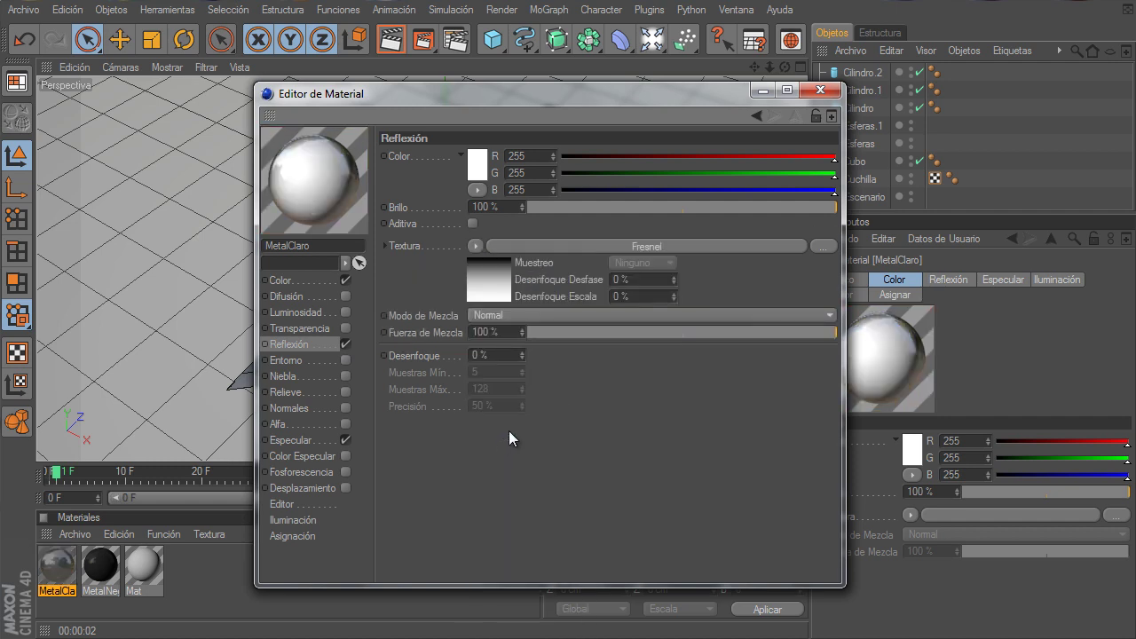
{"action": "left_click_drag", "start_coordinate": [725, 333], "coordinate": [698, 335]}
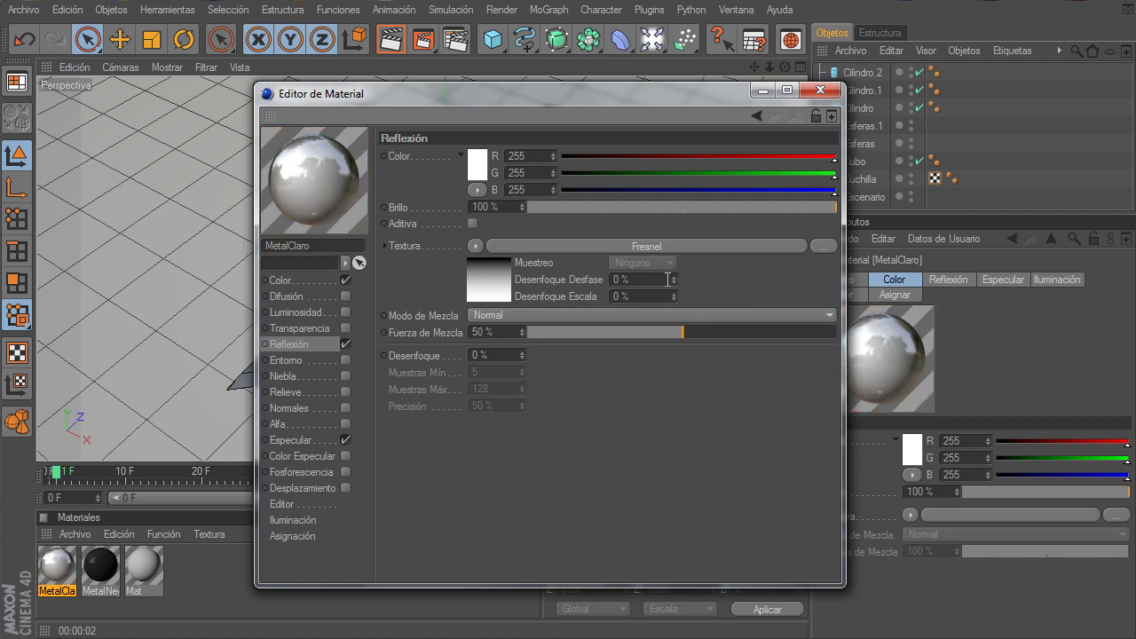
{"action": "left_click_drag", "start_coordinate": [746, 209], "coordinate": [714, 210]}
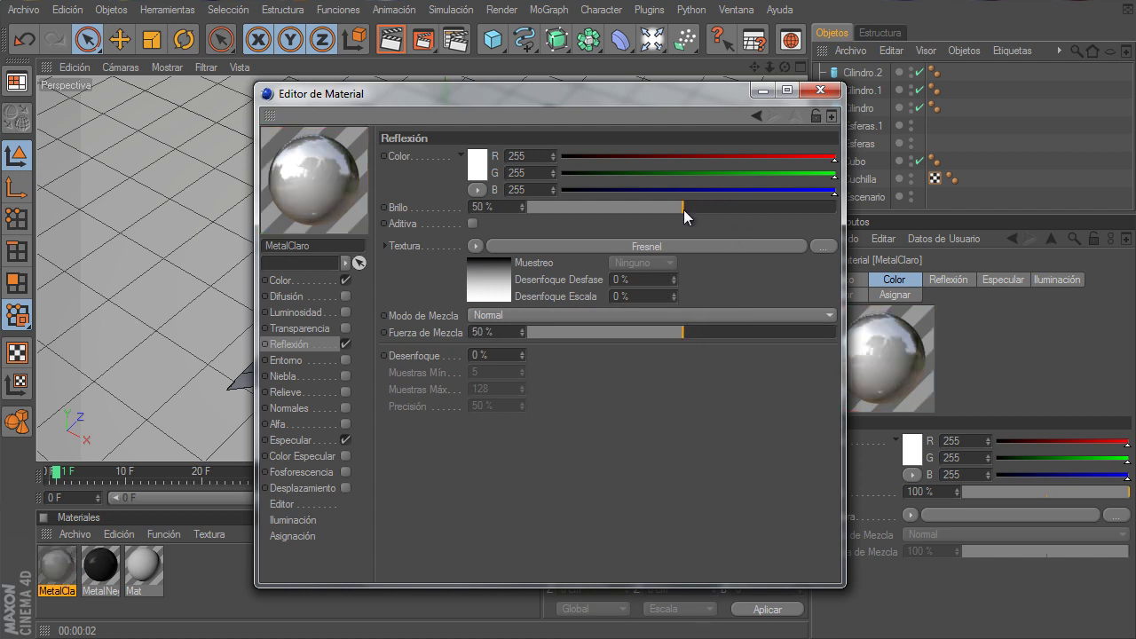
{"action": "left_click", "coordinate": [309, 443]}
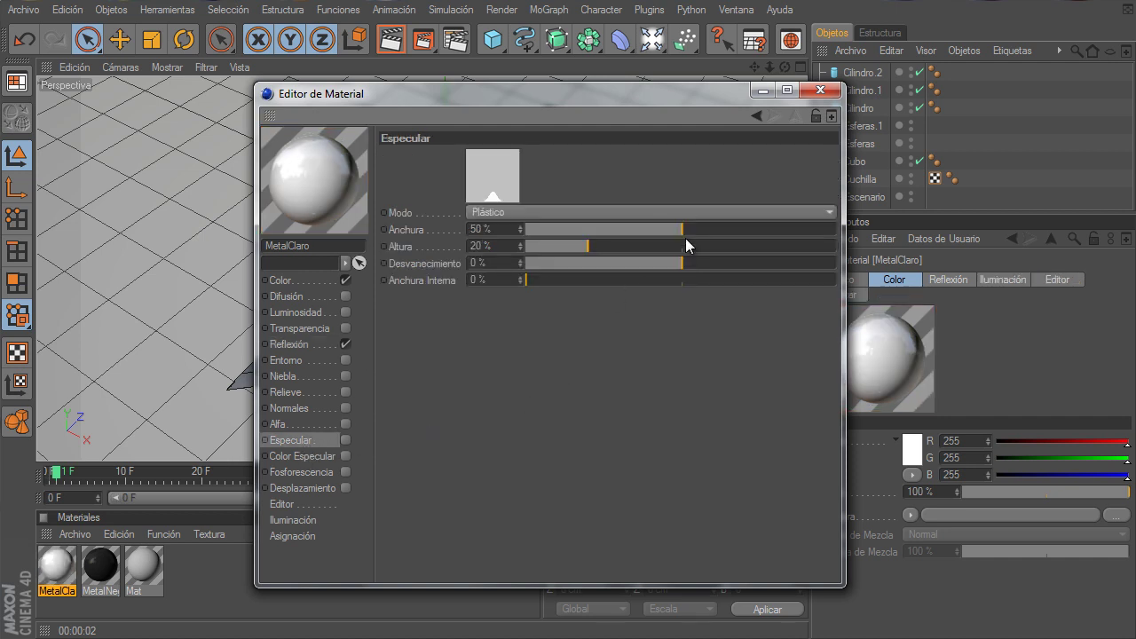
{"action": "left_click", "coordinate": [820, 90]}
{"action": "left_click", "coordinate": [193, 592]}
{"action": "left_click", "coordinate": [71, 578]}
{"action": "left_click", "coordinate": [258, 576]}
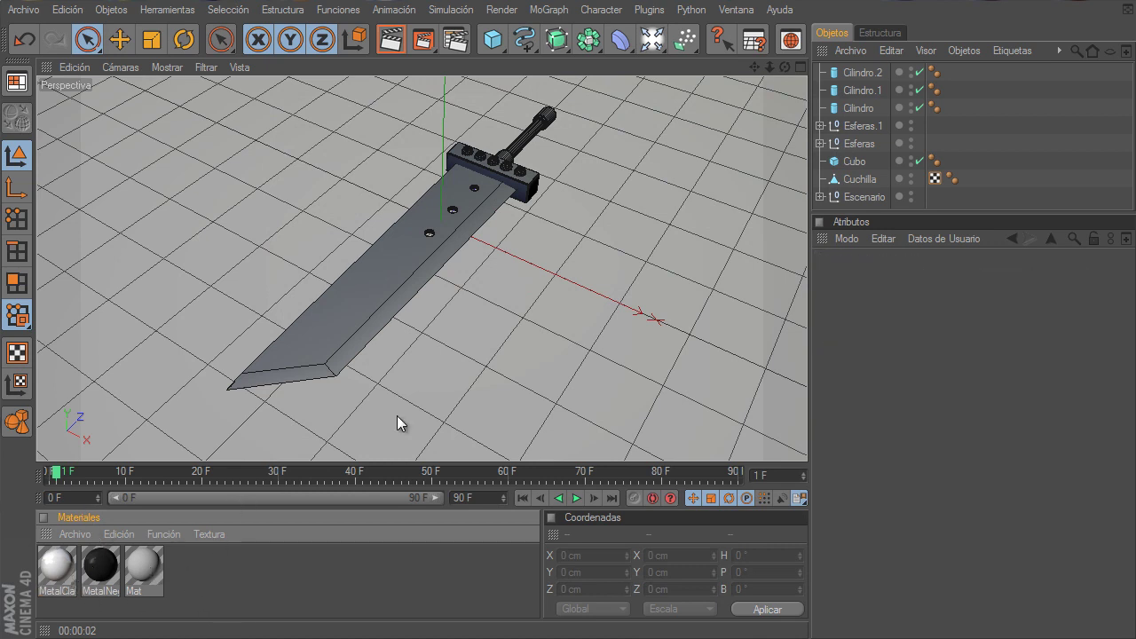
Group the three cylinders under a null named MangoAgarre.
{"action": "left_click", "coordinate": [845, 109]}
{"action": "left_click", "coordinate": [863, 73], "text": "shift"}
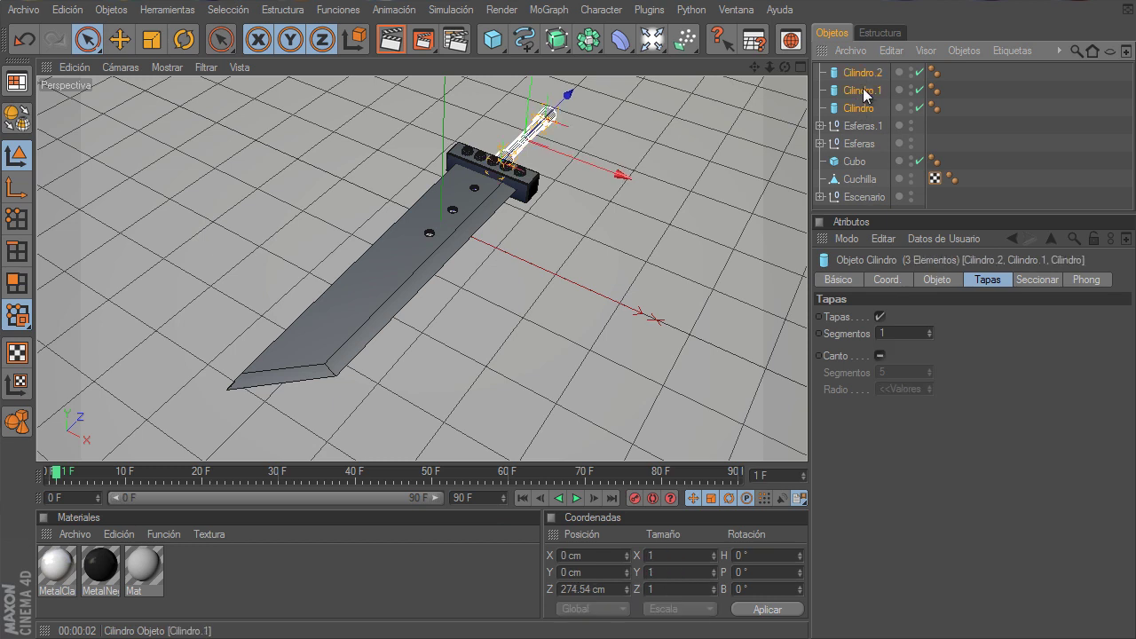
{"action": "right_click", "coordinate": [864, 90]}
{"action": "left_click", "coordinate": [899, 477]}
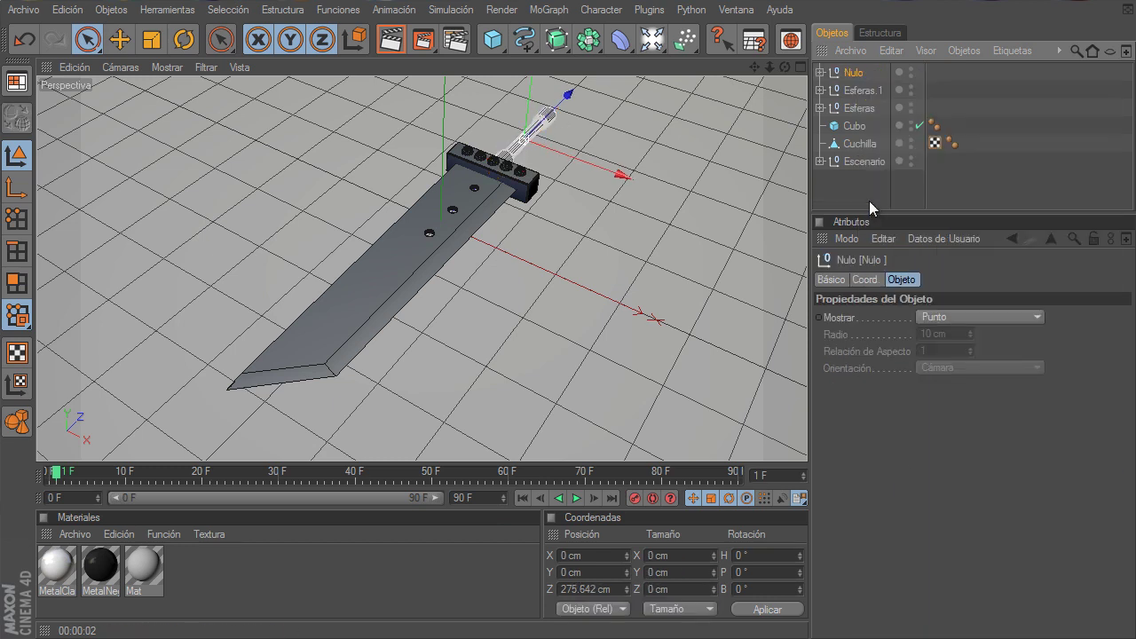
{"action": "double_click", "coordinate": [854, 73]}
{"action": "type", "text": "Man"}
{"action": "type", "text": "goAgarre"}
{"action": "key", "text": "Return"}
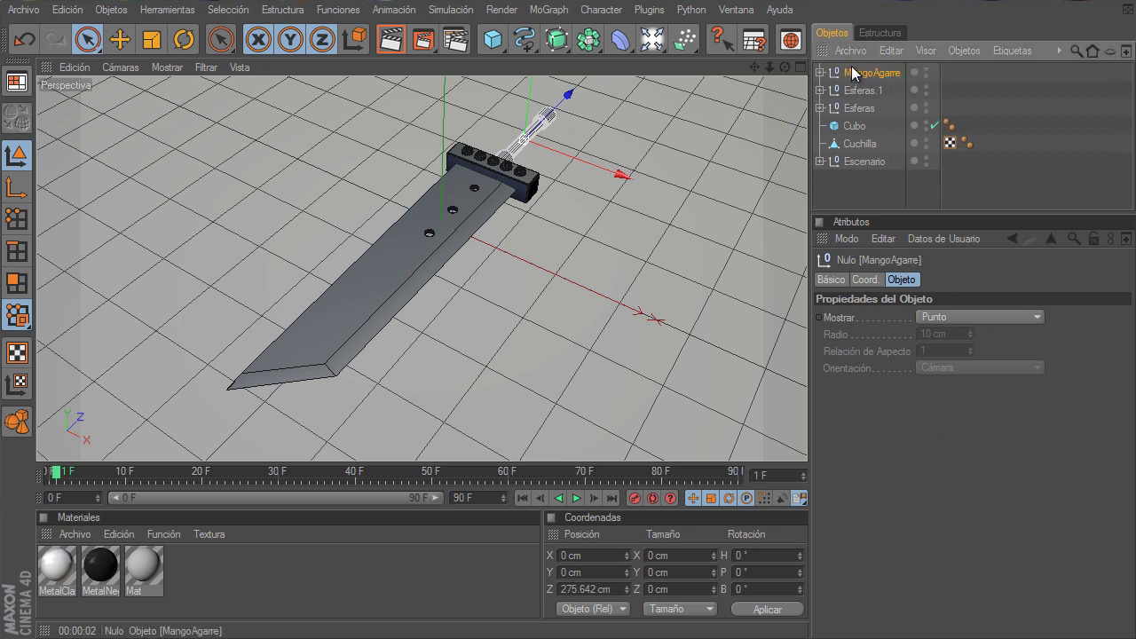
Group Esferas.1, Esferas and Cubo under a null named Mango.
{"action": "left_click", "coordinate": [863, 96]}
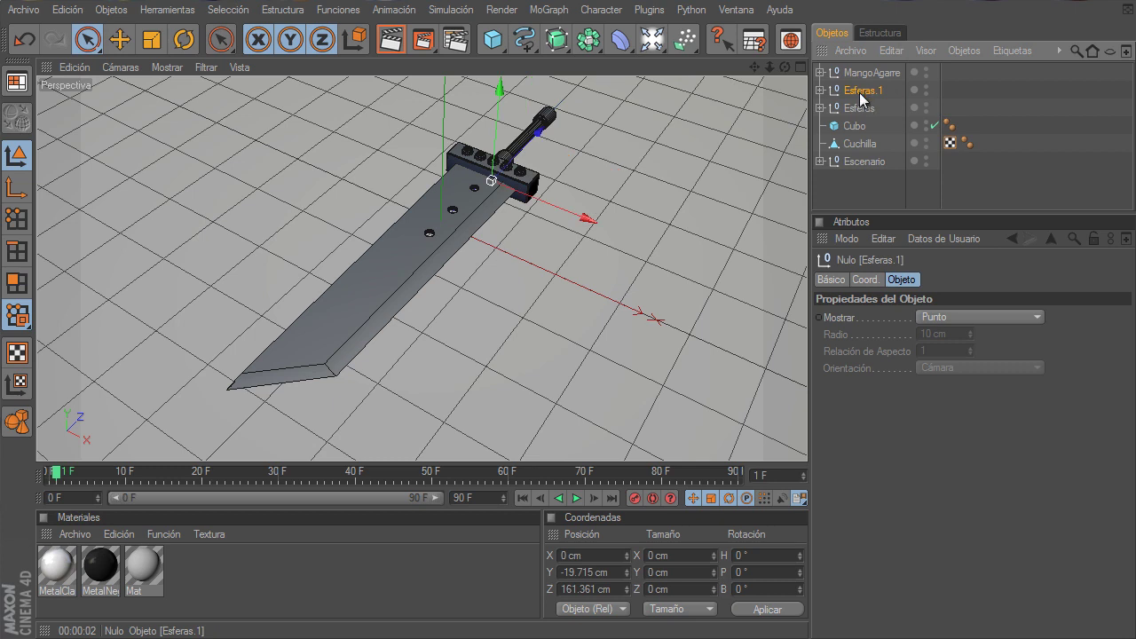
{"action": "left_click", "coordinate": [859, 107]}
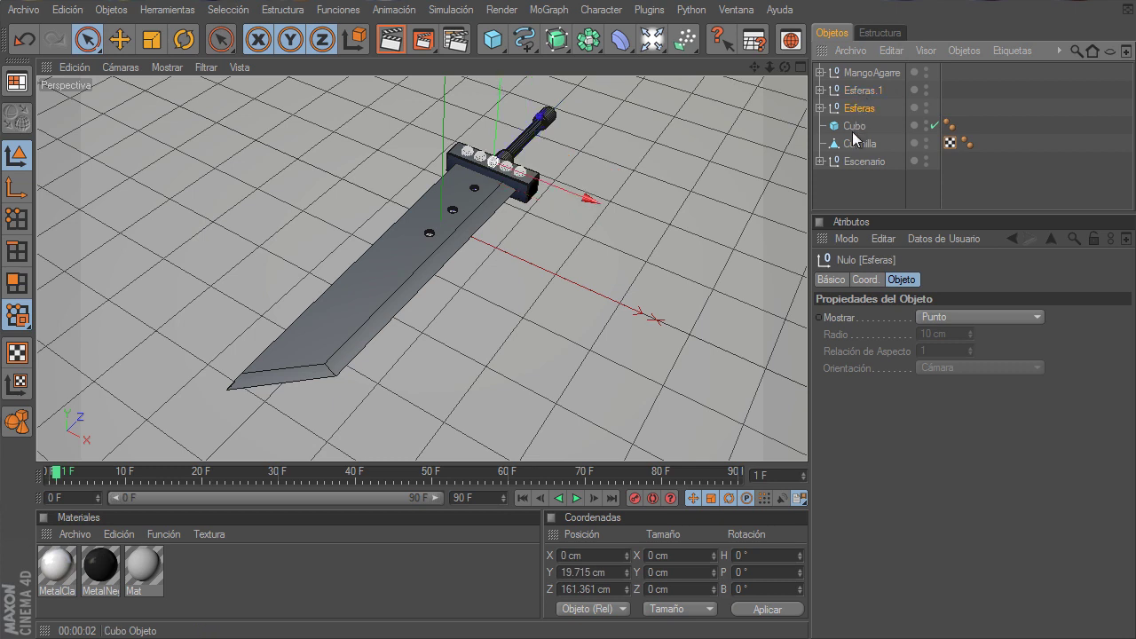
{"action": "left_click", "coordinate": [855, 126]}
{"action": "left_click", "coordinate": [855, 91], "text": "shift"}
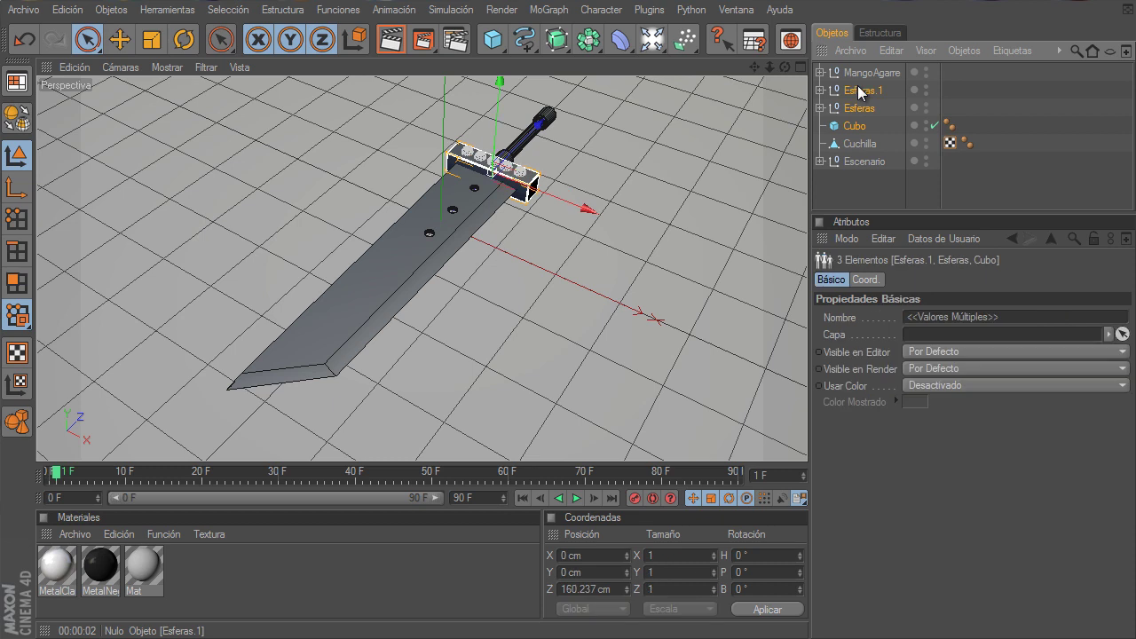
{"action": "right_click", "coordinate": [856, 129]}
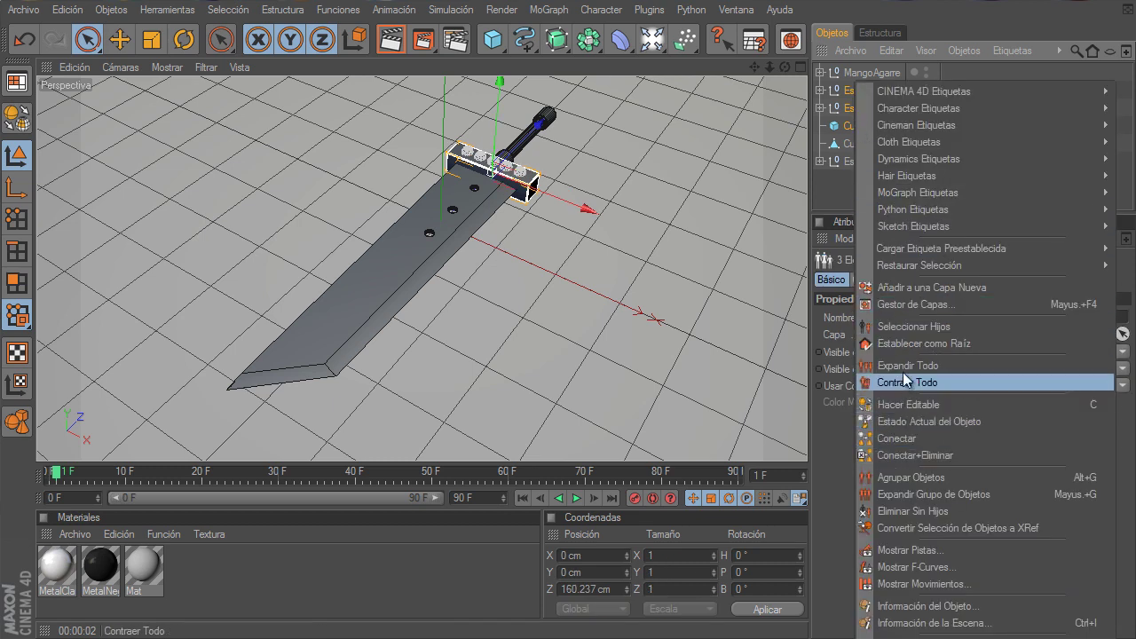
{"action": "left_click", "coordinate": [903, 477]}
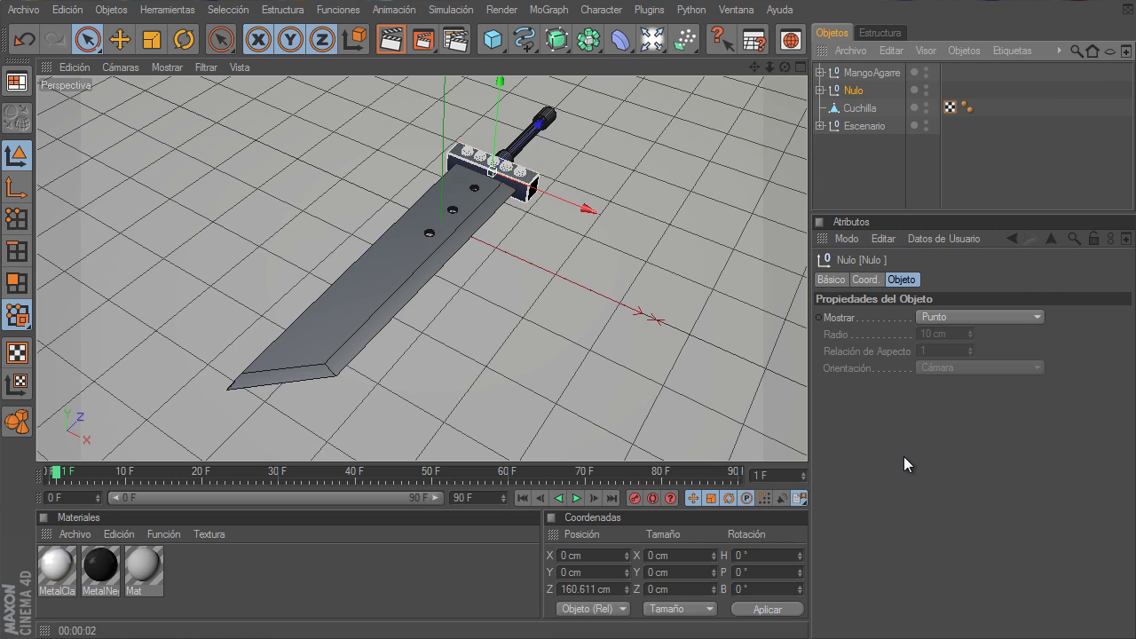
{"action": "double_click", "coordinate": [855, 90]}
{"action": "type", "text": "Mango"}
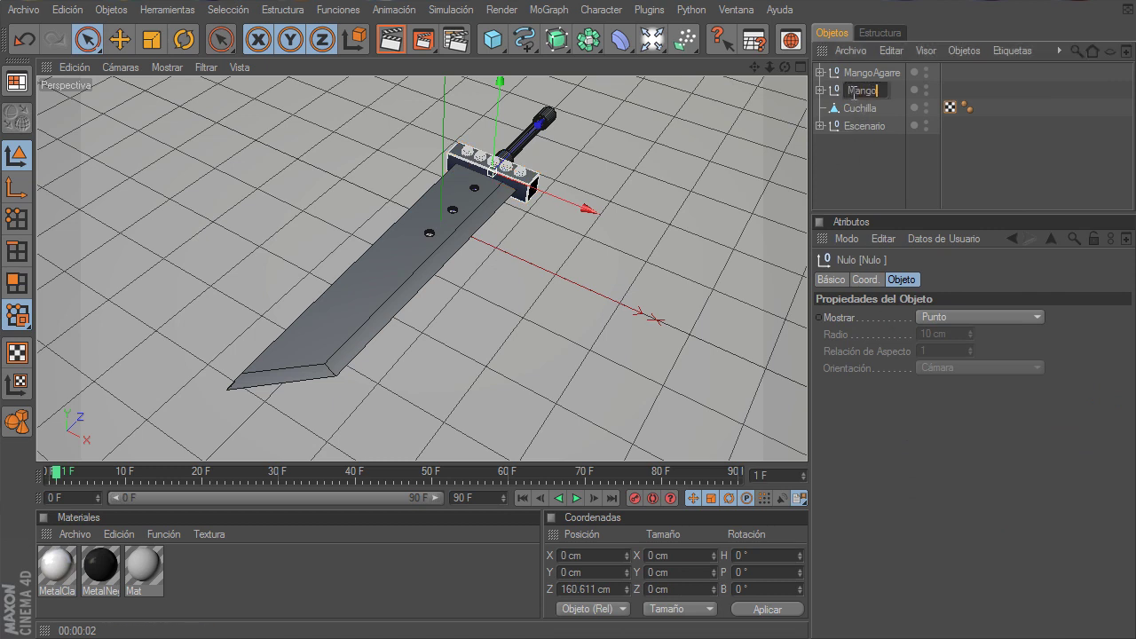
{"action": "key", "text": "Return"}
{"action": "left_click", "coordinate": [853, 149]}
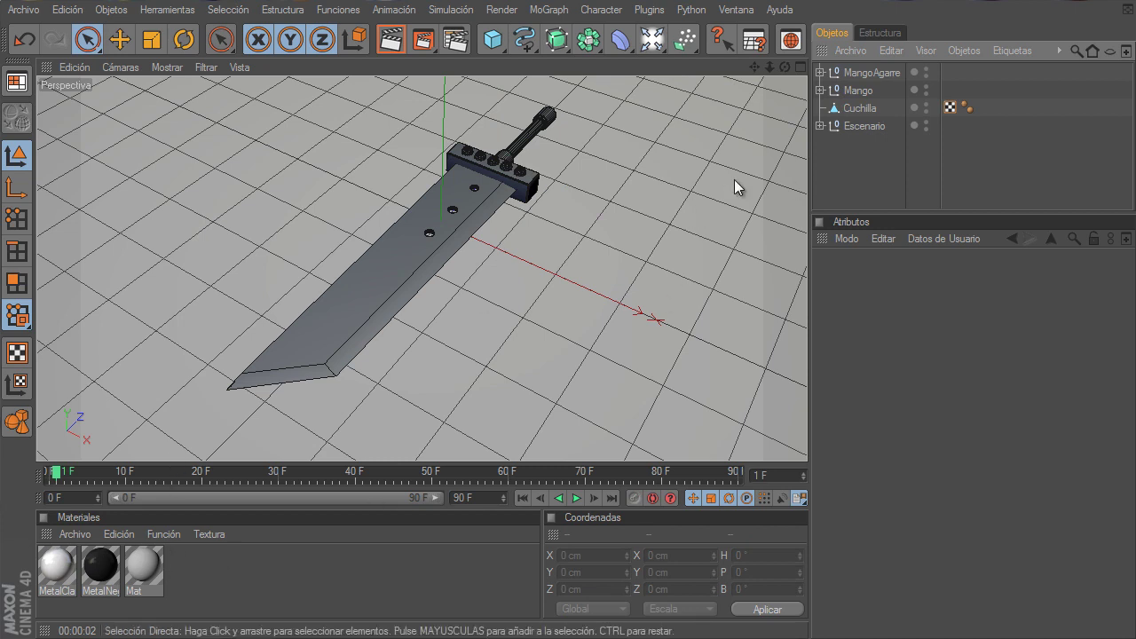
Select the Cuchilla blade's tip and long side bevel polygons in polygon mode.
{"action": "left_click", "coordinate": [848, 110]}
{"action": "mouse_move", "coordinate": [604, 317]}
{"action": "left_mouse_down", "text": "alt"}
{"action": "mouse_move", "coordinate": [603, 338]}
{"action": "mouse_move", "coordinate": [605, 314]}
{"action": "mouse_move", "coordinate": [599, 322]}
{"action": "left_mouse_up", "text": "alt"}
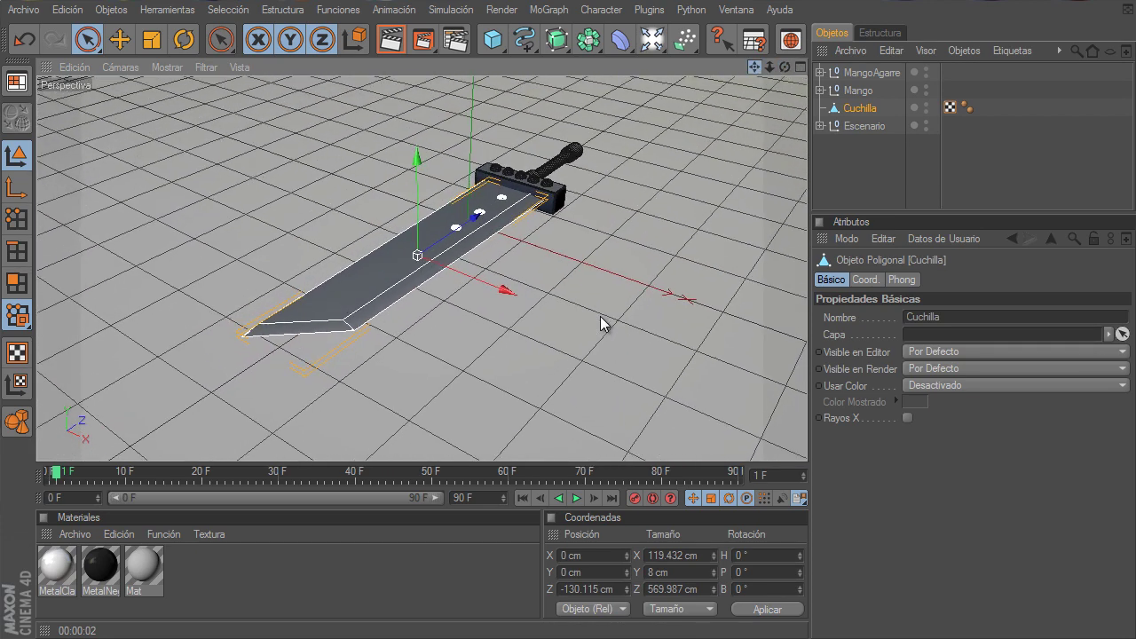
{"action": "left_click", "coordinate": [17, 284]}
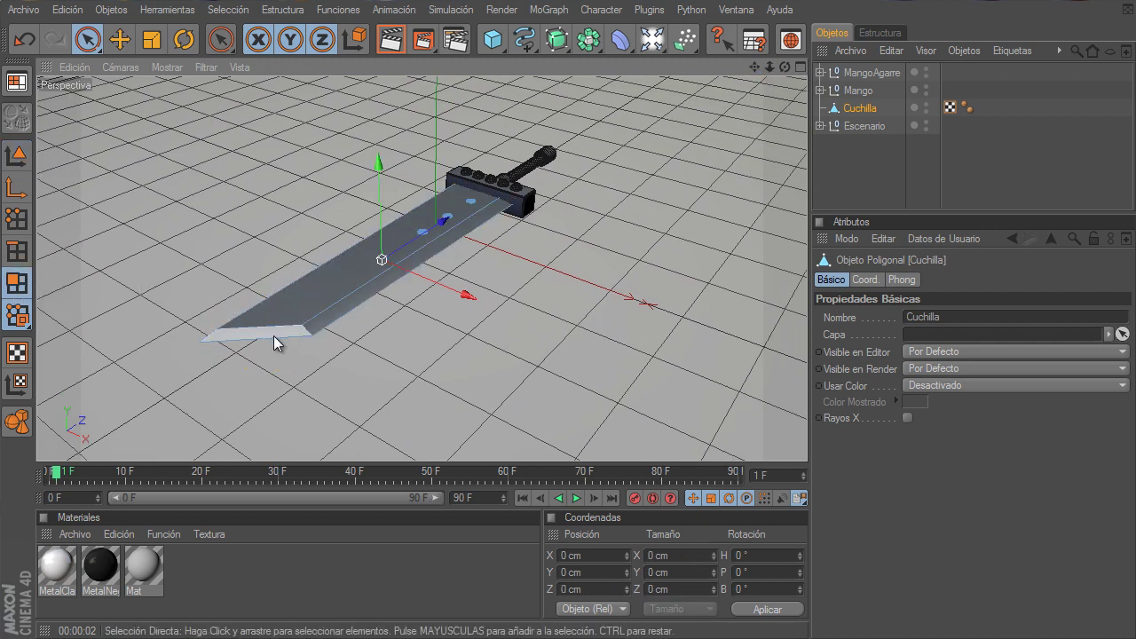
{"action": "left_click", "coordinate": [273, 335]}
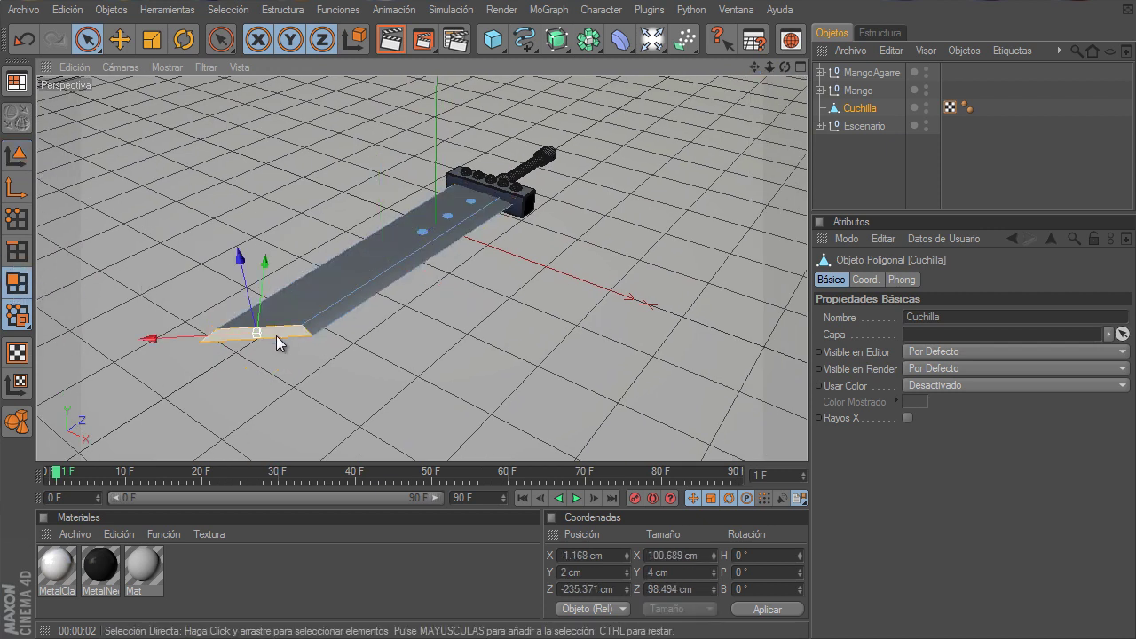
{"action": "left_click", "coordinate": [336, 319], "text": "shift"}
Add the blade's thin edge face to the polygon selection.
{"action": "mouse_move", "coordinate": [783, 66]}
{"action": "left_mouse_down"}
{"action": "mouse_move", "coordinate": [599, 318]}
{"action": "mouse_move", "coordinate": [597, 303]}
{"action": "mouse_move", "coordinate": [599, 317]}
{"action": "left_mouse_up"}
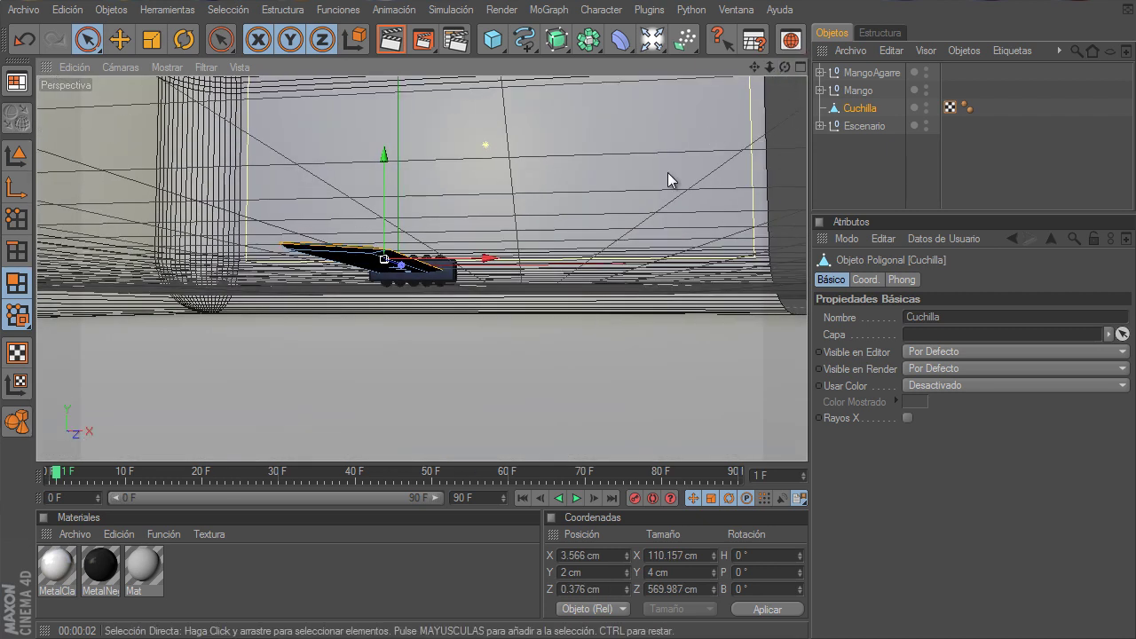
{"action": "scroll", "coordinate": [649, 320], "scroll_direction": "up", "scroll_amount": 5}
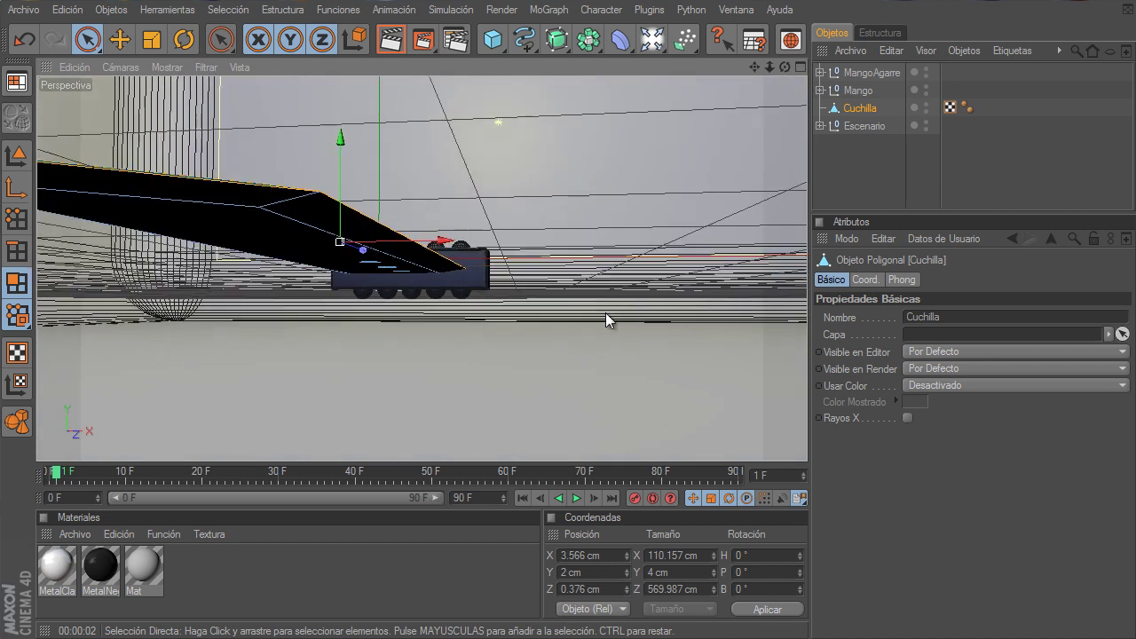
{"action": "scroll", "coordinate": [609, 317], "scroll_direction": "up", "scroll_amount": 3}
{"action": "left_click", "coordinate": [455, 138]}
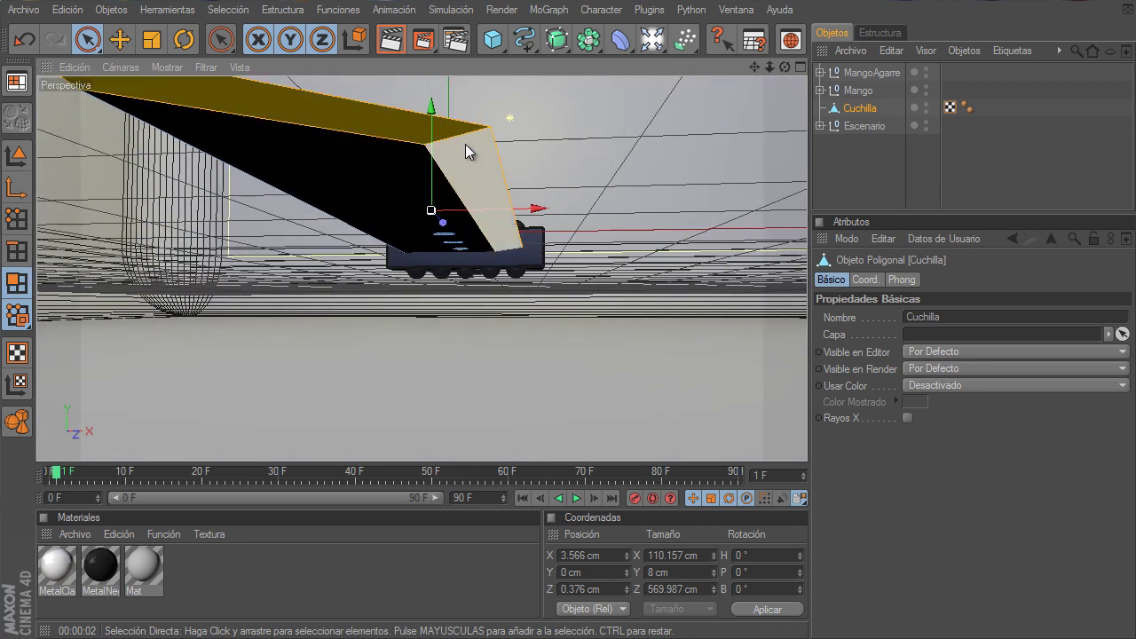
{"action": "mouse_move", "coordinate": [564, 180]}
{"action": "left_mouse_down", "text": "alt"}
{"action": "mouse_move", "coordinate": [601, 320]}
{"action": "mouse_move", "coordinate": [617, 322]}
{"action": "mouse_move", "coordinate": [588, 177]}
{"action": "mouse_move", "coordinate": [588, 320]}
{"action": "mouse_move", "coordinate": [594, 174]}
{"action": "mouse_move", "coordinate": [545, 360]}
{"action": "left_mouse_up", "text": "alt"}
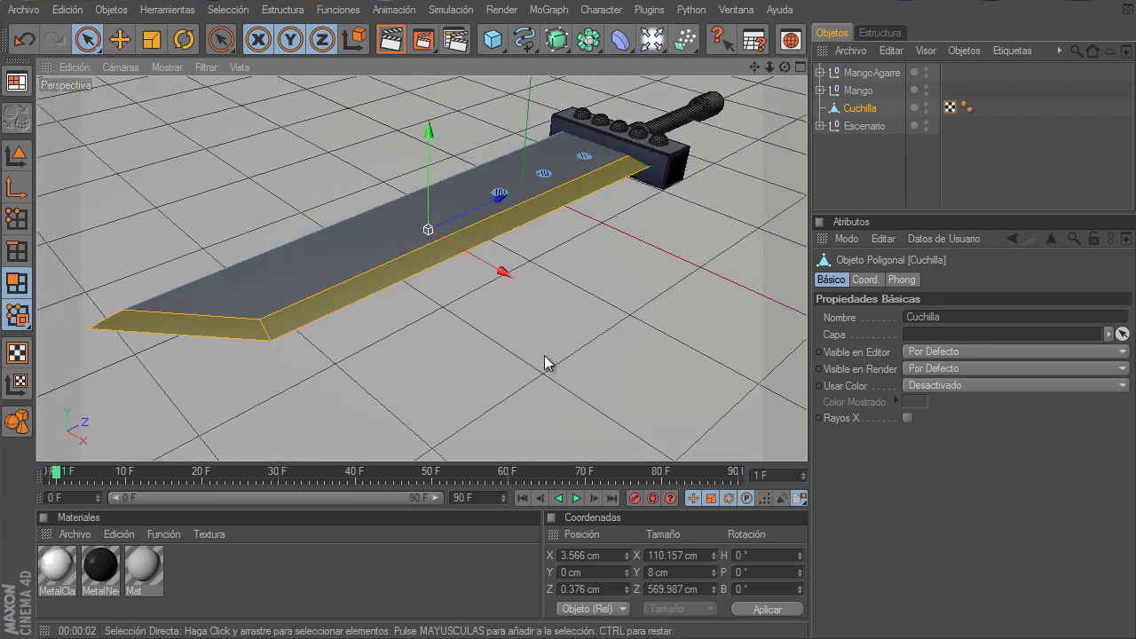
{"action": "left_click", "coordinate": [228, 10]}
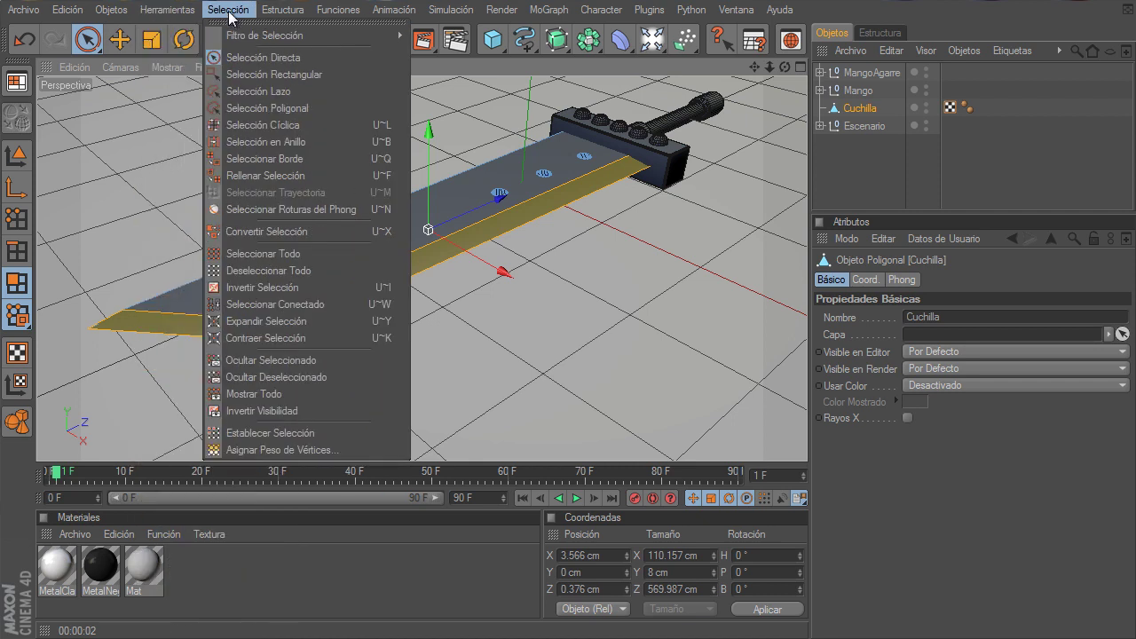
Save the edge polygons as a selection tag named MetalClaro.
{"action": "left_click", "coordinate": [259, 433]}
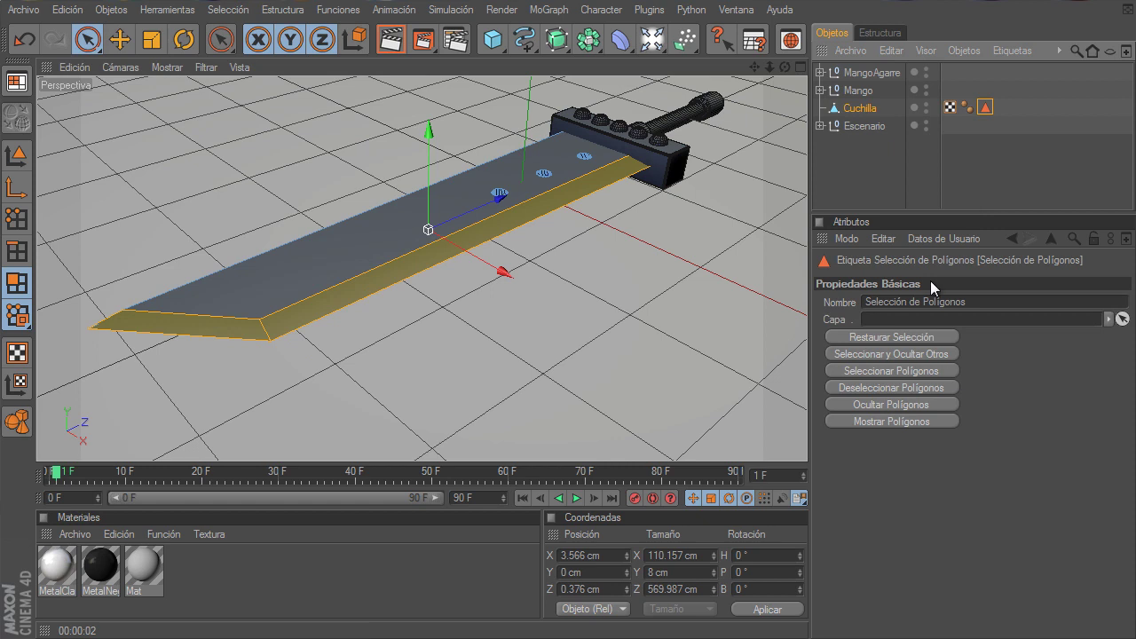
{"action": "left_click", "coordinate": [991, 300]}
{"action": "key", "text": "BackSpace"}
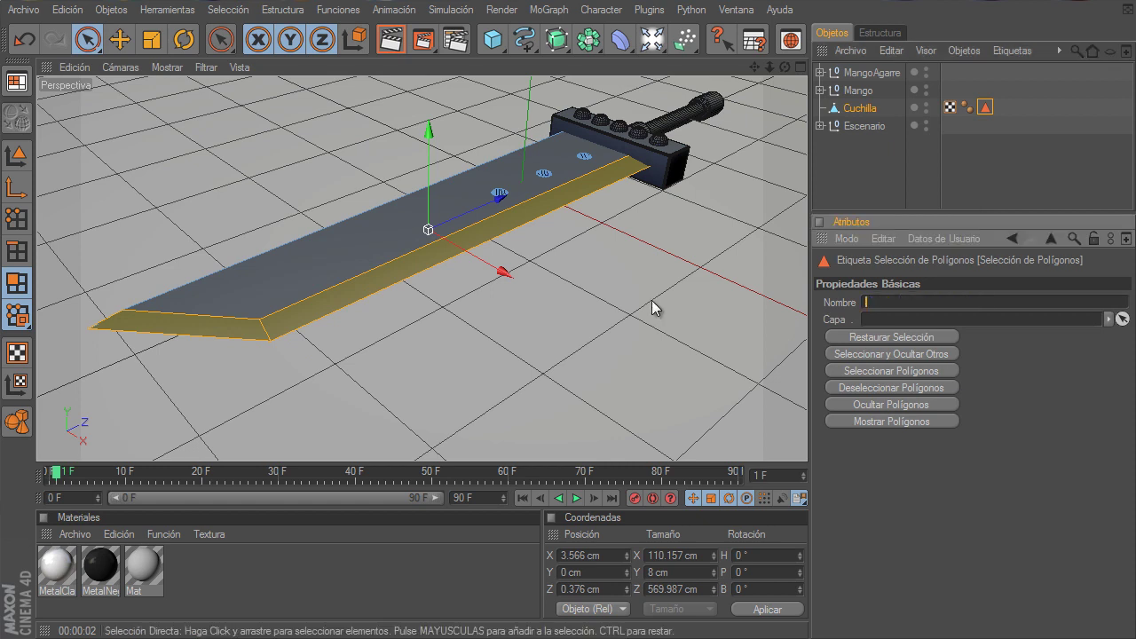
{"action": "type", "text": "Meta"}
{"action": "key", "text": "Return"}
Apply MetalClaro to the blade, limited to the MetalClaro edge selection.
{"action": "mouse_move", "coordinate": [56, 568]}
{"action": "left_mouse_down"}
{"action": "mouse_move", "coordinate": [779, 258]}
{"action": "mouse_move", "coordinate": [864, 109]}
{"action": "left_mouse_up"}
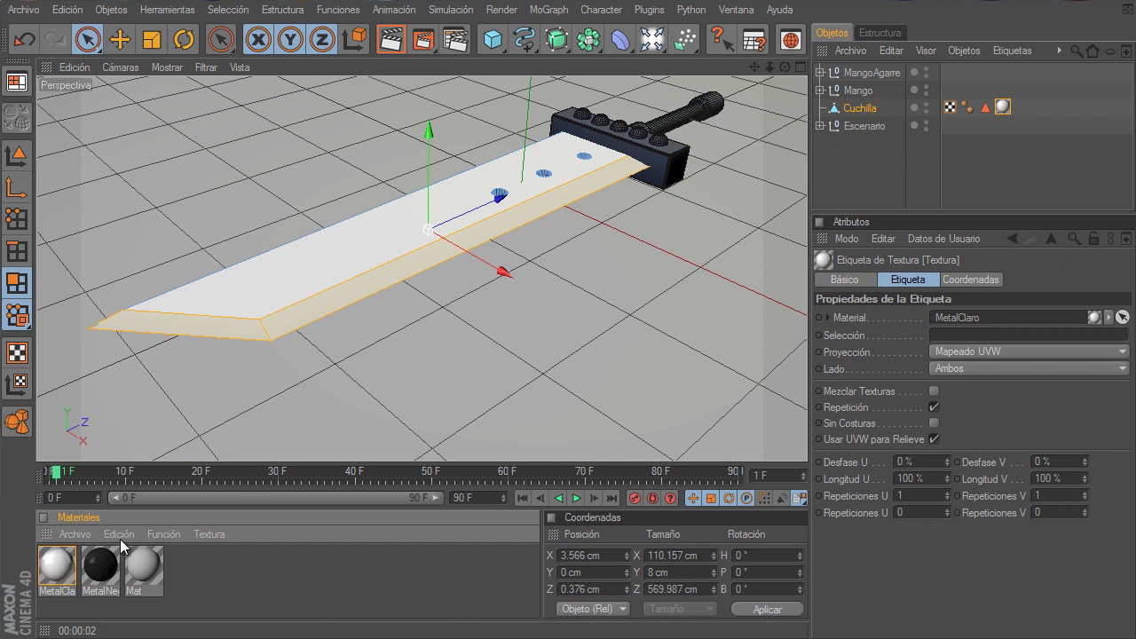
{"action": "left_click", "coordinate": [1004, 107]}
{"action": "key", "text": "Delete"}
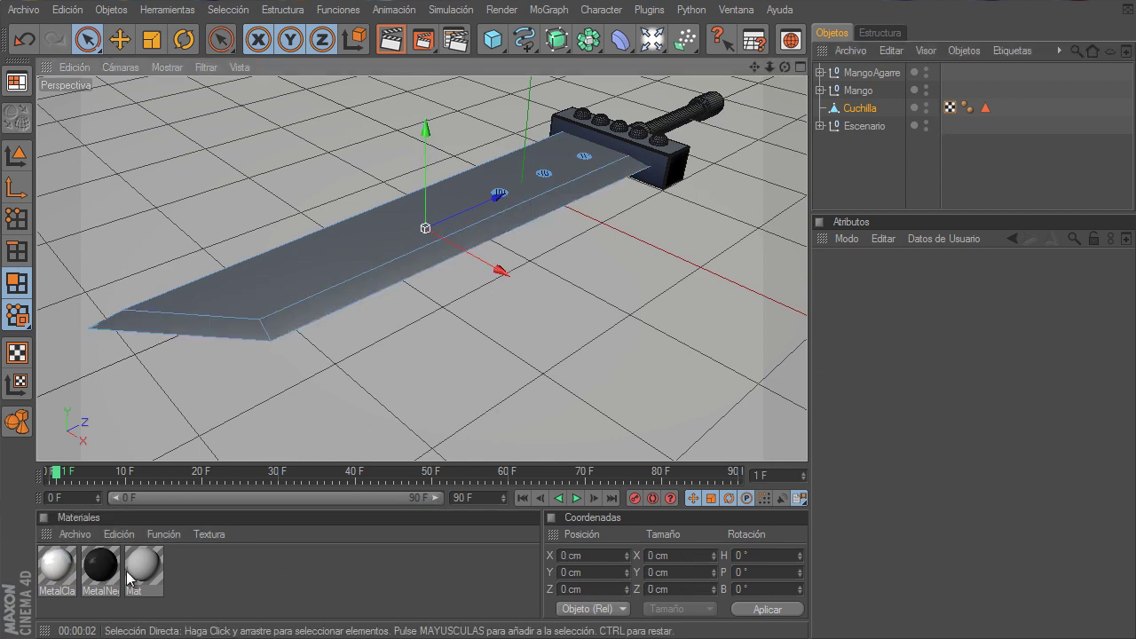
{"action": "left_click_drag", "start_coordinate": [62, 575], "coordinate": [261, 353]}
{"action": "left_click_drag", "start_coordinate": [303, 268], "coordinate": [302, 268]}
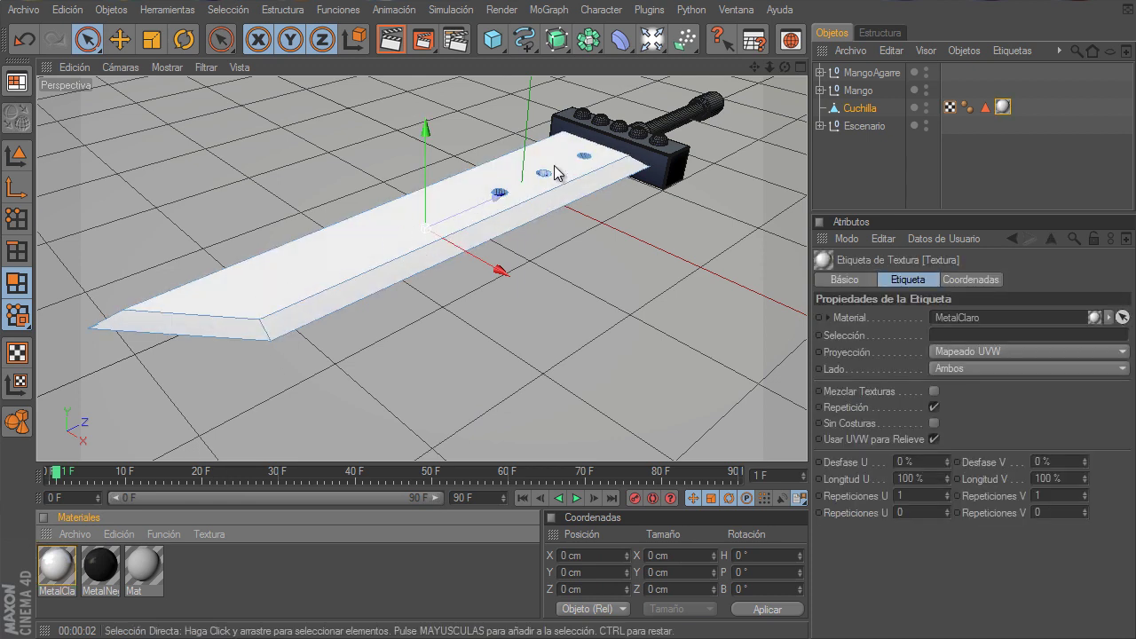
{"action": "mouse_move", "coordinate": [988, 111]}
{"action": "left_mouse_down"}
{"action": "mouse_move", "coordinate": [954, 280]}
{"action": "mouse_move", "coordinate": [955, 342]}
{"action": "left_mouse_up"}
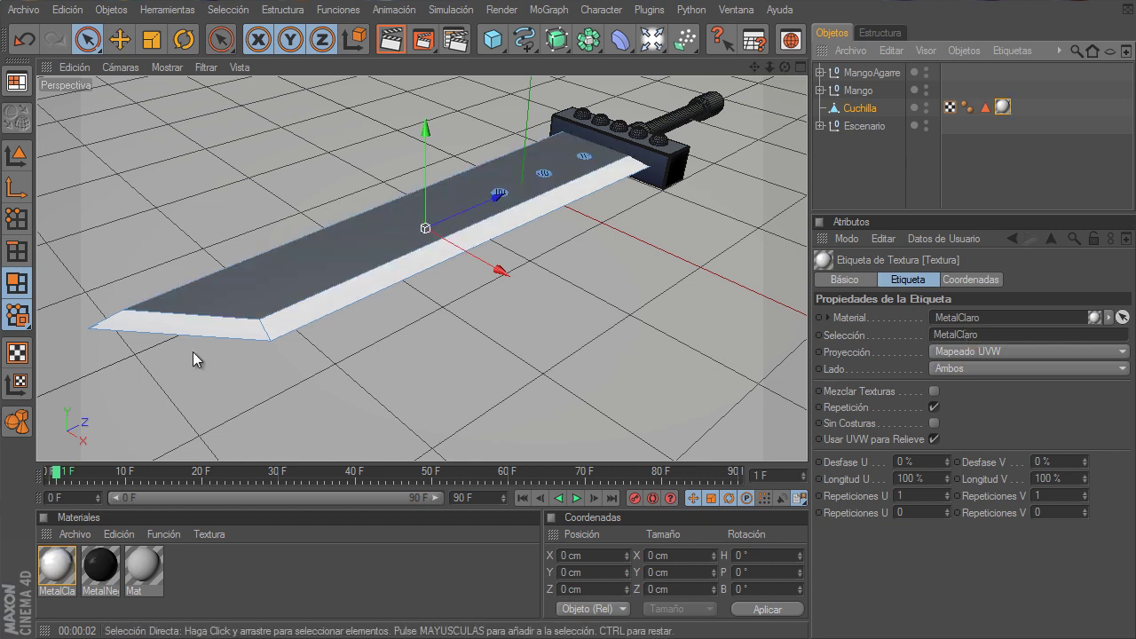
Apply MetalNegro to the whole blade beneath the edge material and render to verify.
{"action": "left_click", "coordinate": [242, 586]}
{"action": "left_click_drag", "start_coordinate": [103, 577], "coordinate": [870, 114]}
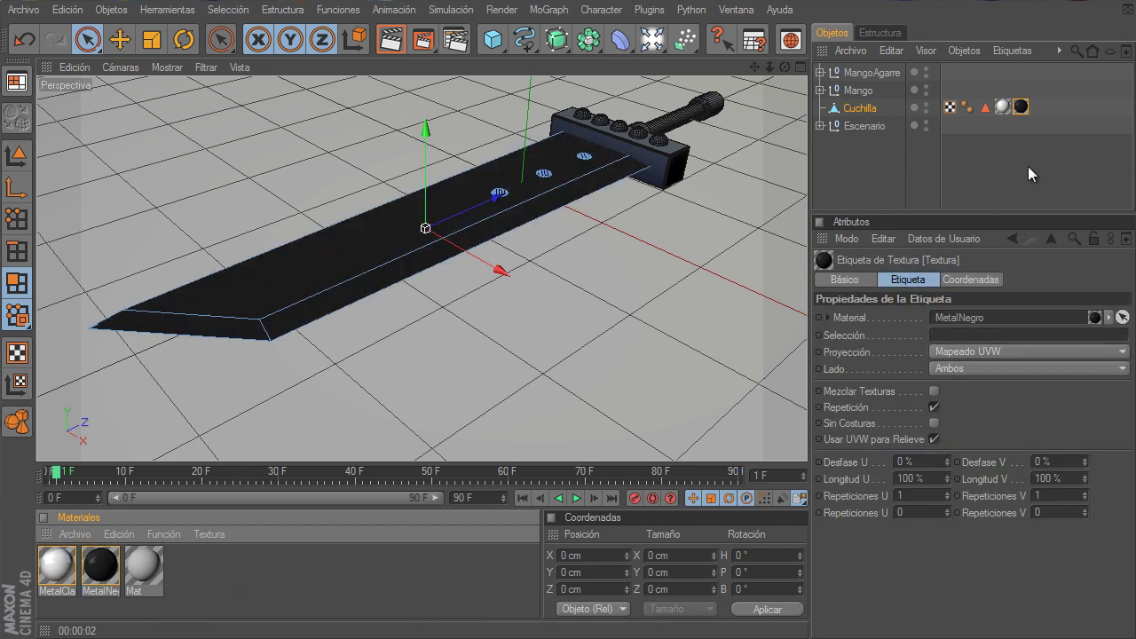
{"action": "left_click", "coordinate": [395, 43]}
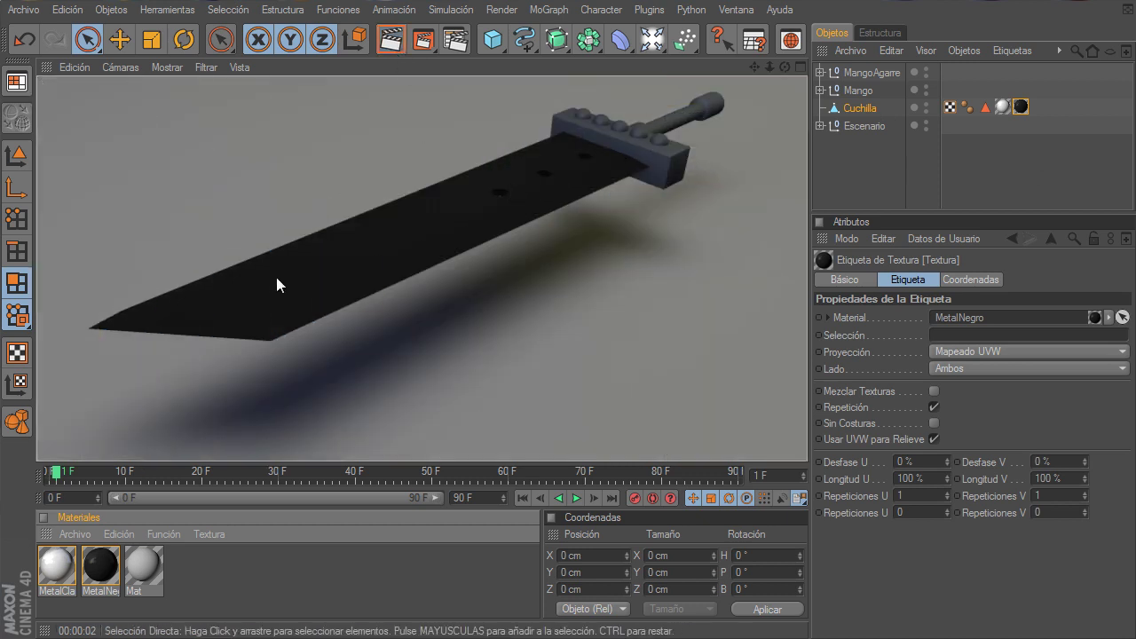
{"action": "left_click", "coordinate": [985, 108]}
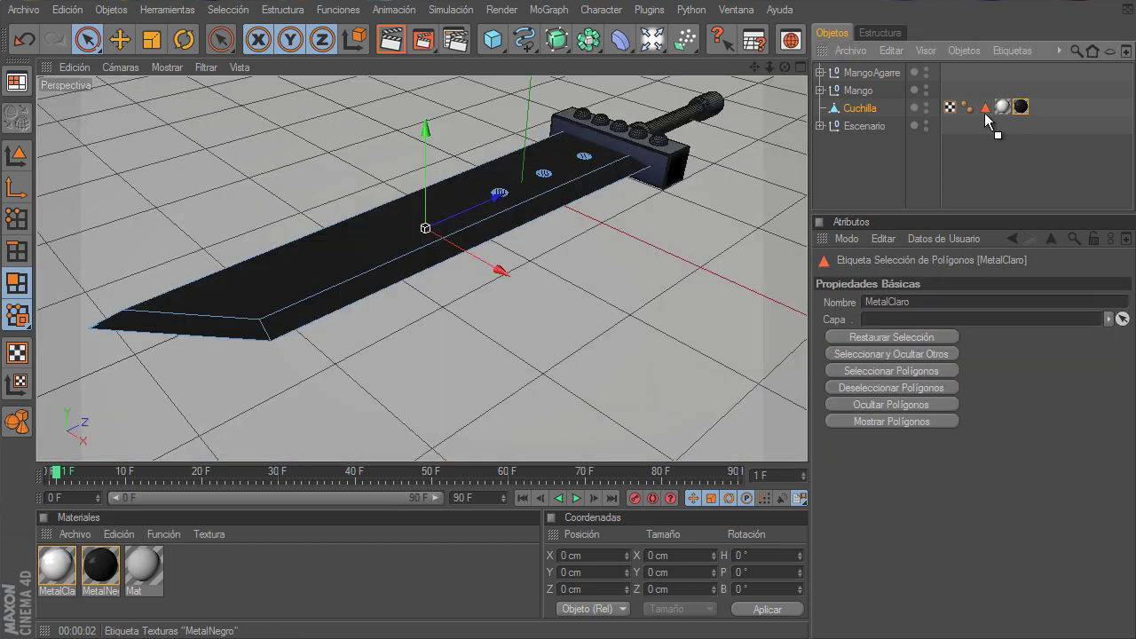
{"action": "mouse_move", "coordinate": [1021, 107]}
{"action": "left_mouse_down"}
{"action": "mouse_move", "coordinate": [1006, 107]}
{"action": "mouse_move", "coordinate": [1034, 107]}
{"action": "left_mouse_up"}
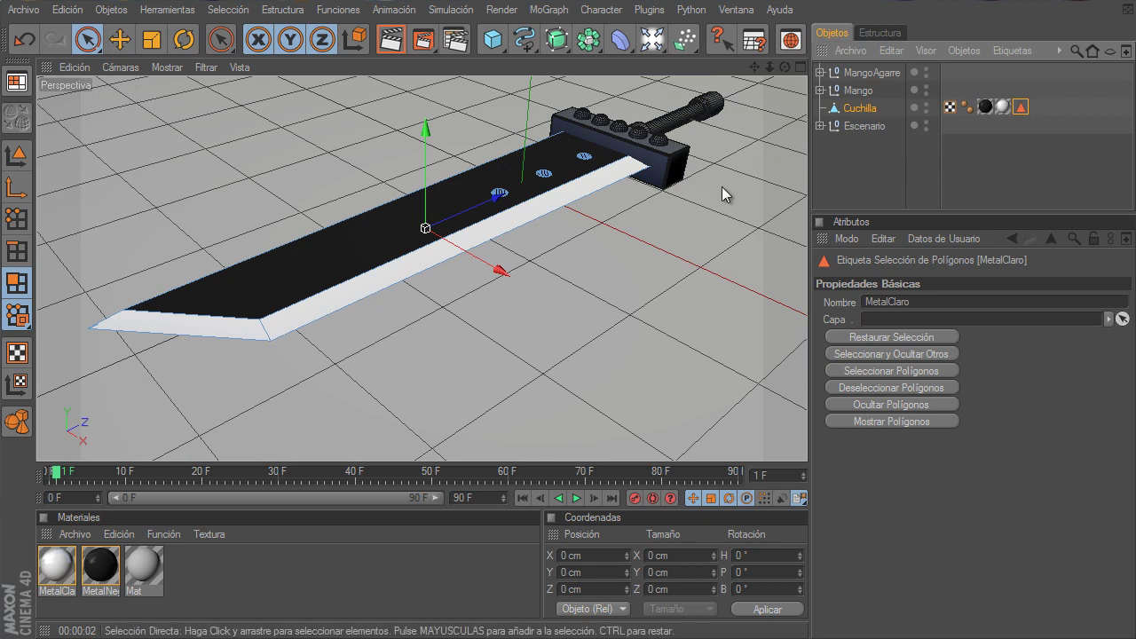
{"action": "left_click", "coordinate": [391, 39]}
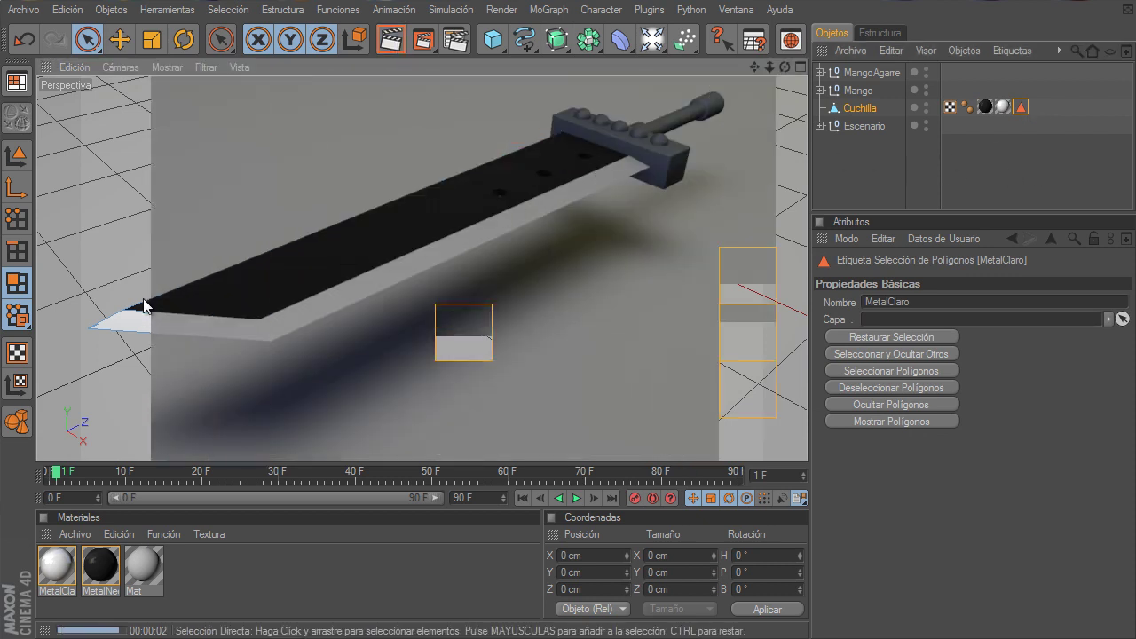
{"action": "mouse_move", "coordinate": [565, 328]}
{"action": "left_mouse_down", "text": "alt"}
{"action": "mouse_move", "coordinate": [598, 317]}
{"action": "mouse_move", "coordinate": [596, 327]}
{"action": "left_mouse_up", "text": "alt"}
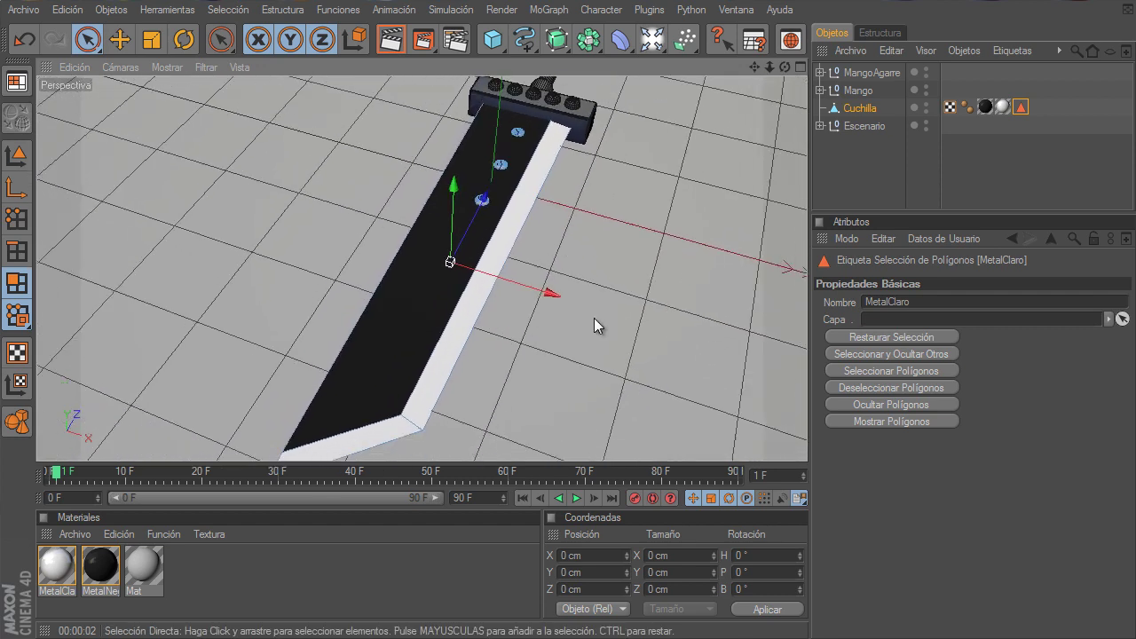
{"action": "right_click_drag", "start_coordinate": [594, 318], "coordinate": [569, 235], "text": "alt"}
{"action": "mouse_move", "coordinate": [572, 324]}
{"action": "left_mouse_down", "text": "alt"}
{"action": "mouse_move", "coordinate": [600, 316]}
{"action": "mouse_move", "coordinate": [435, 133]}
{"action": "left_mouse_up", "text": "alt"}
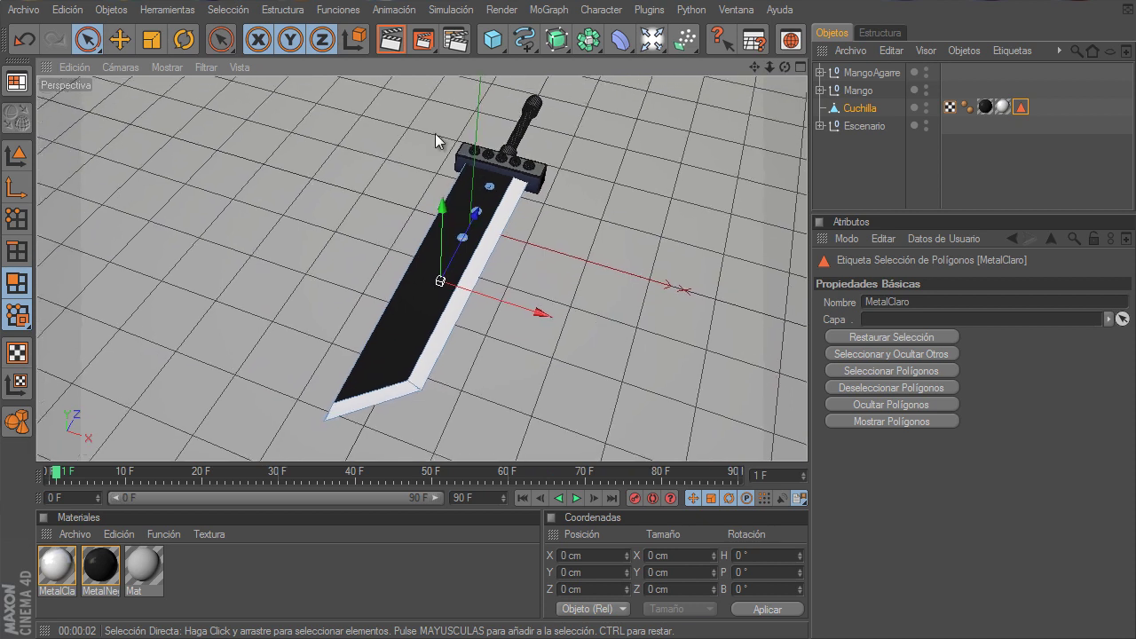
{"action": "left_click", "coordinate": [390, 39]}
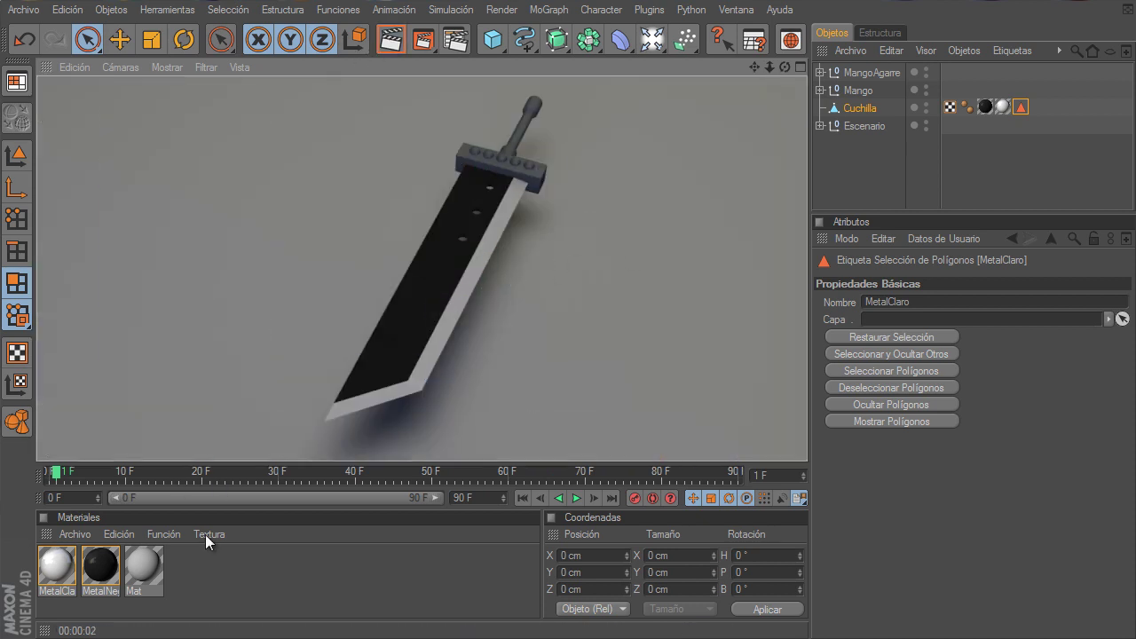
Give the grip cylinders material tags, with light metal on Cilindro.2 and Cilindro.1.
{"action": "left_click_drag", "start_coordinate": [101, 564], "coordinate": [784, 235]}
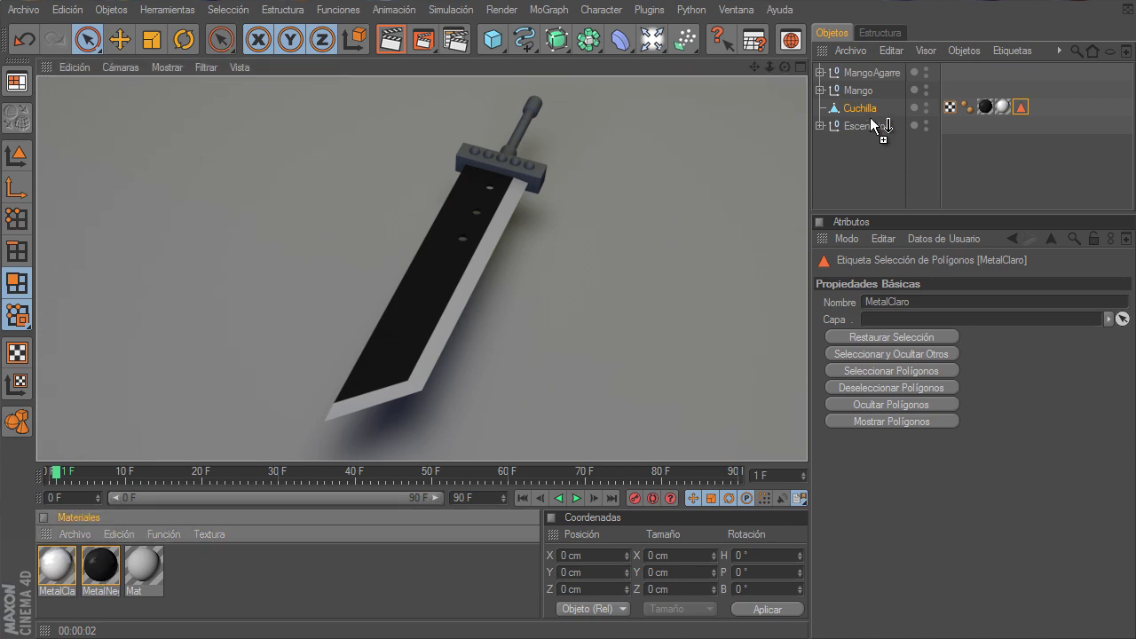
{"action": "left_click_drag", "start_coordinate": [872, 71], "coordinate": [872, 71]}
{"action": "left_click", "coordinate": [820, 72]}
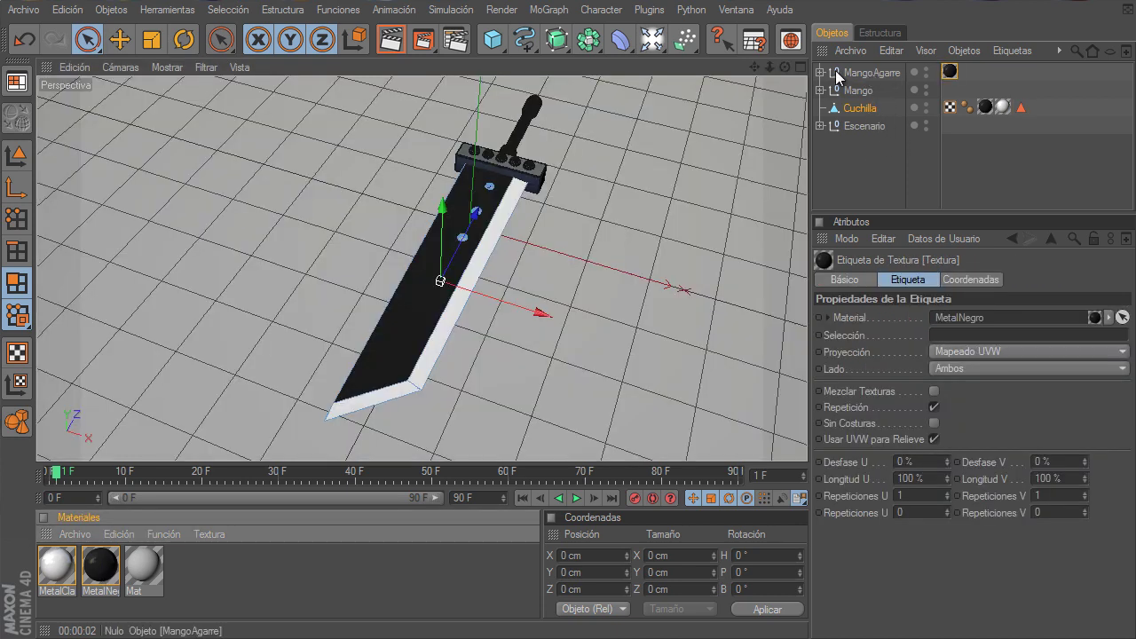
{"action": "left_click_drag", "start_coordinate": [950, 72], "coordinate": [874, 128]}
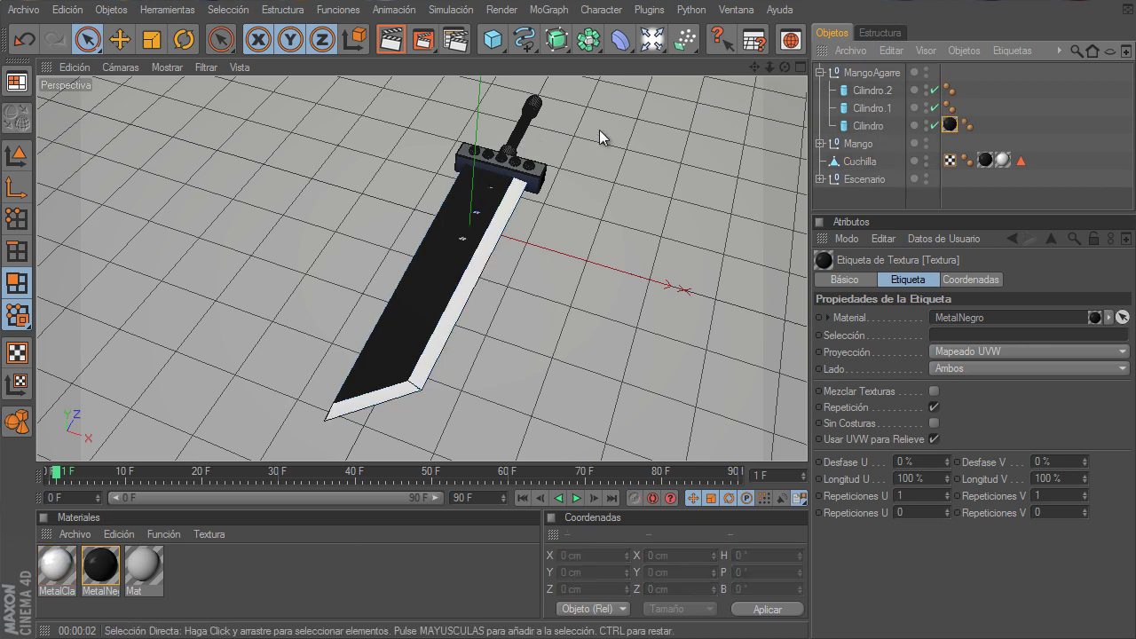
{"action": "mouse_move", "coordinate": [142, 573]}
{"action": "left_mouse_down"}
{"action": "mouse_move", "coordinate": [153, 557]}
{"action": "mouse_move", "coordinate": [126, 579]}
{"action": "mouse_move", "coordinate": [870, 126]}
{"action": "left_mouse_up"}
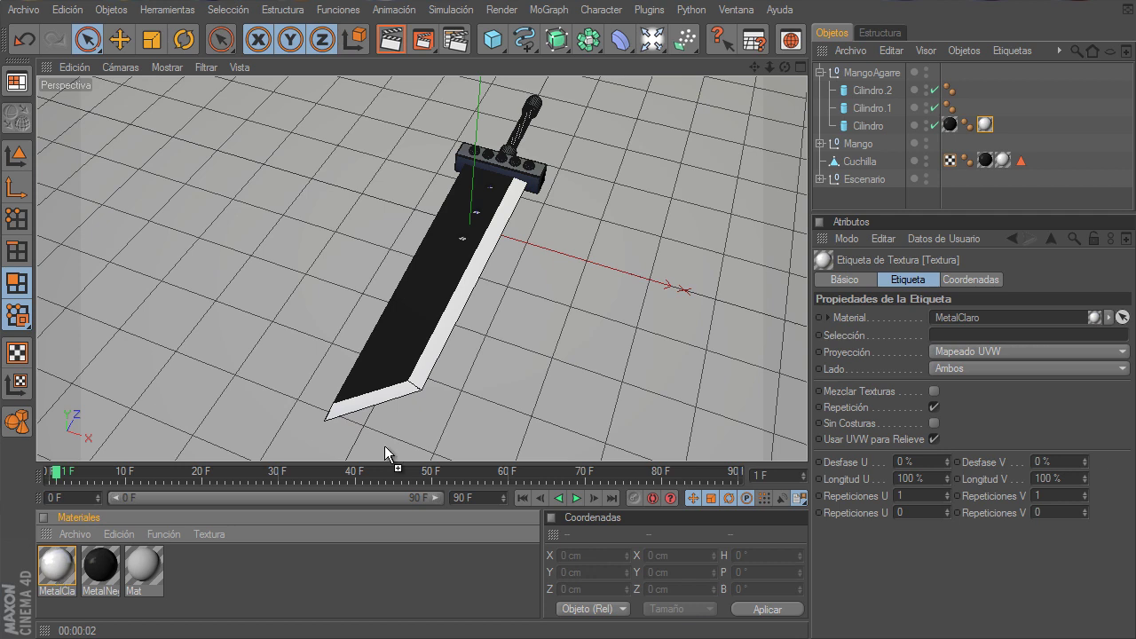
{"action": "left_click_drag", "start_coordinate": [384, 446], "coordinate": [860, 89]}
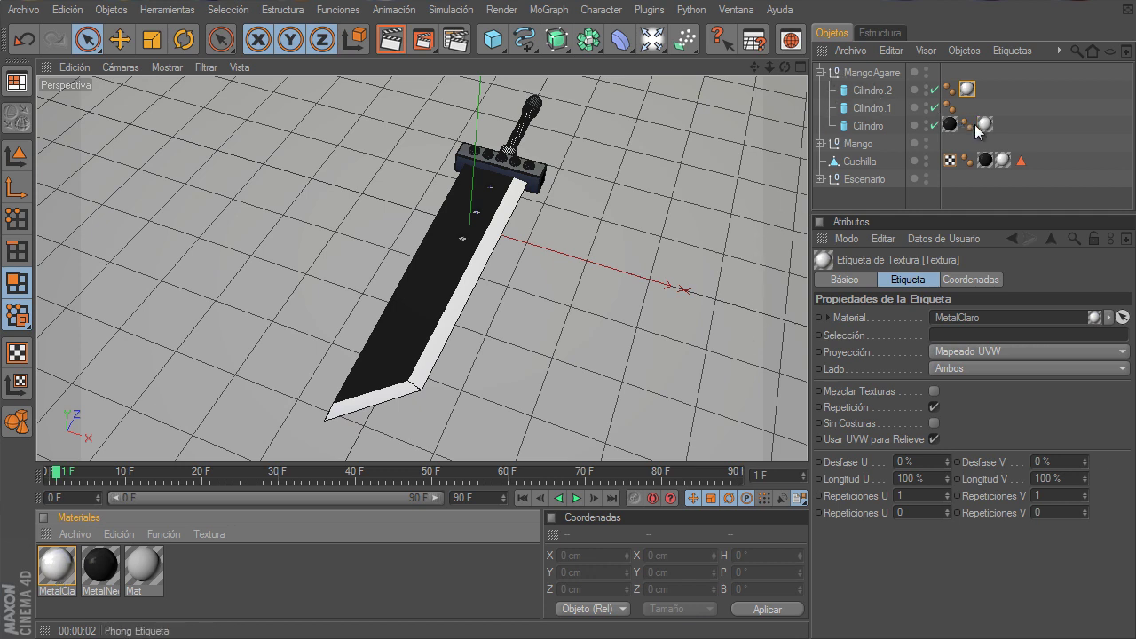
{"action": "left_click_drag", "start_coordinate": [982, 126], "coordinate": [880, 109]}
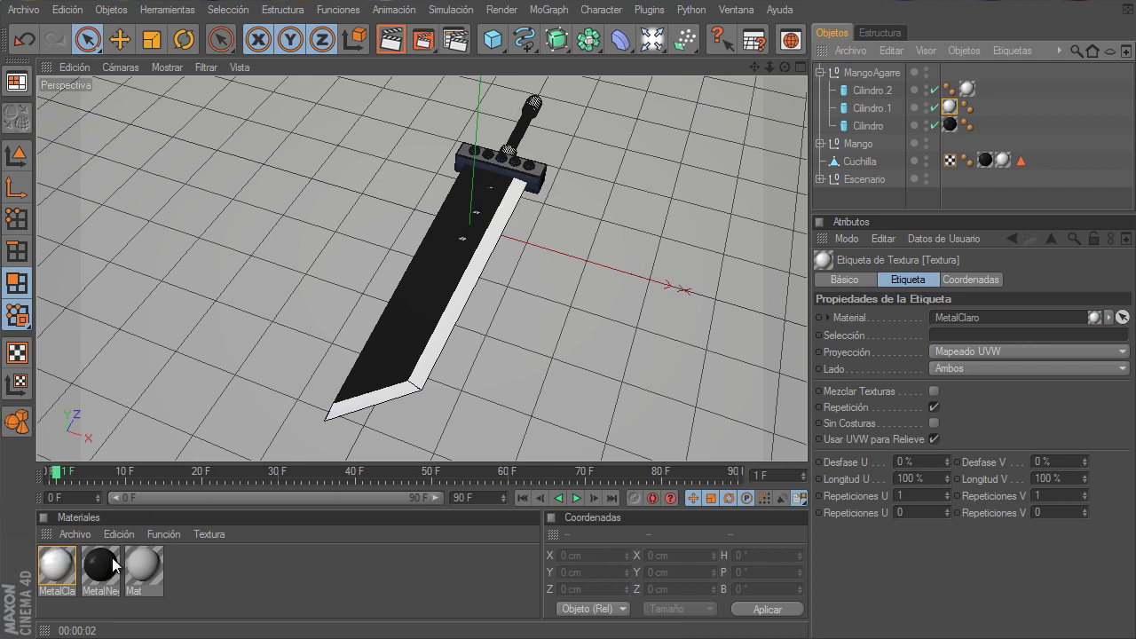
Apply the MetalClaro material to the Mango guard.
{"action": "left_click_drag", "start_coordinate": [68, 577], "coordinate": [888, 211]}
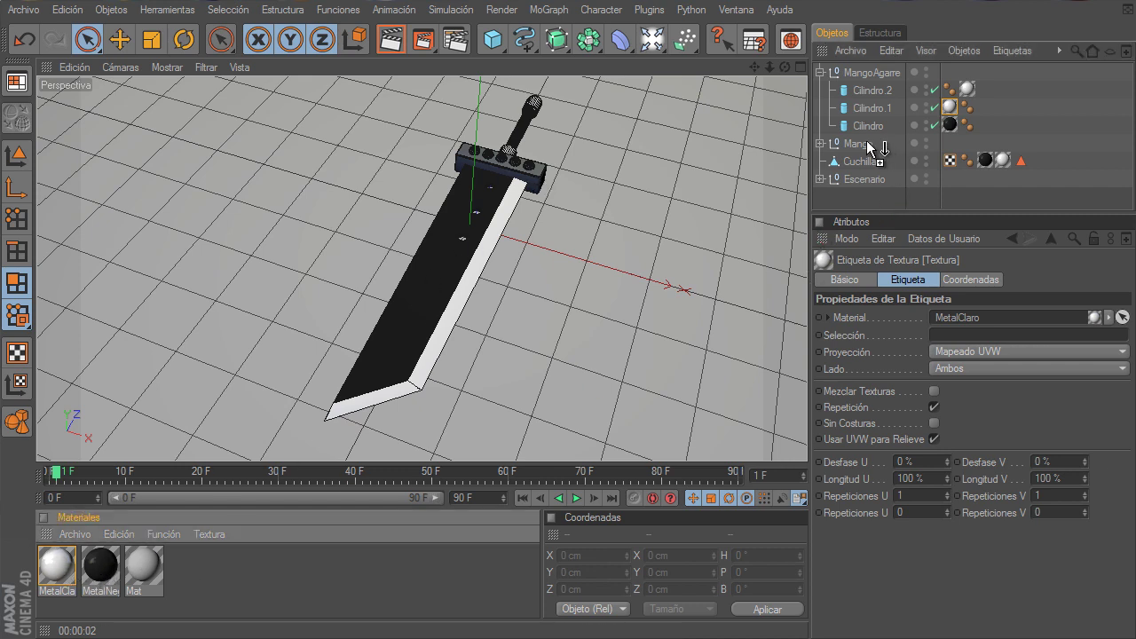
{"action": "left_click_drag", "start_coordinate": [867, 142], "coordinate": [862, 142]}
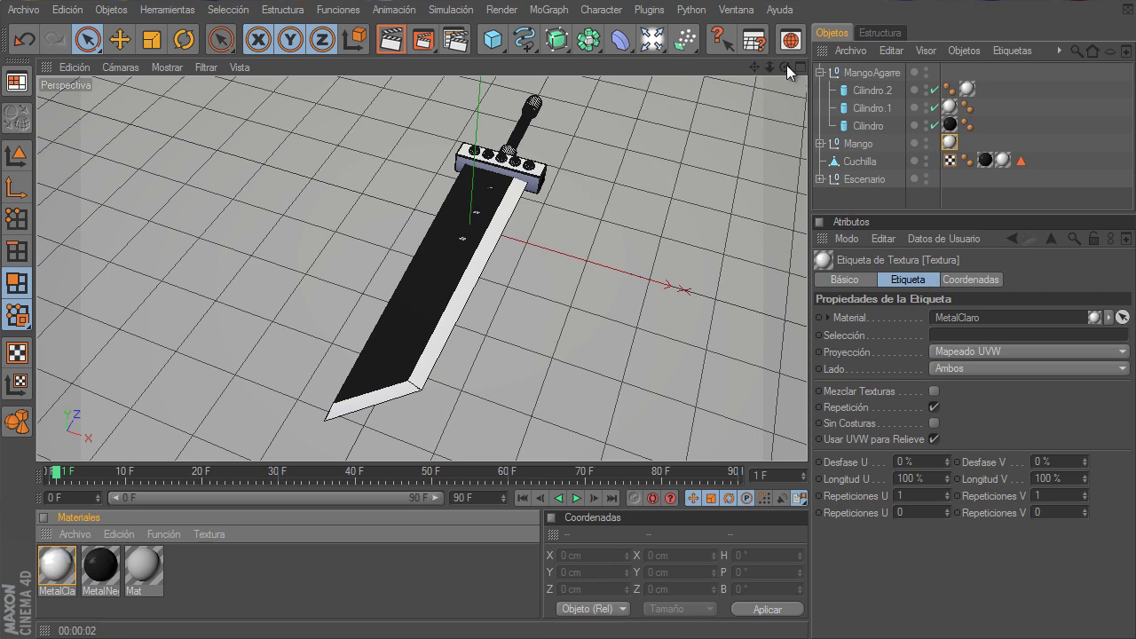
{"action": "left_click_drag", "start_coordinate": [786, 66], "coordinate": [600, 315]}
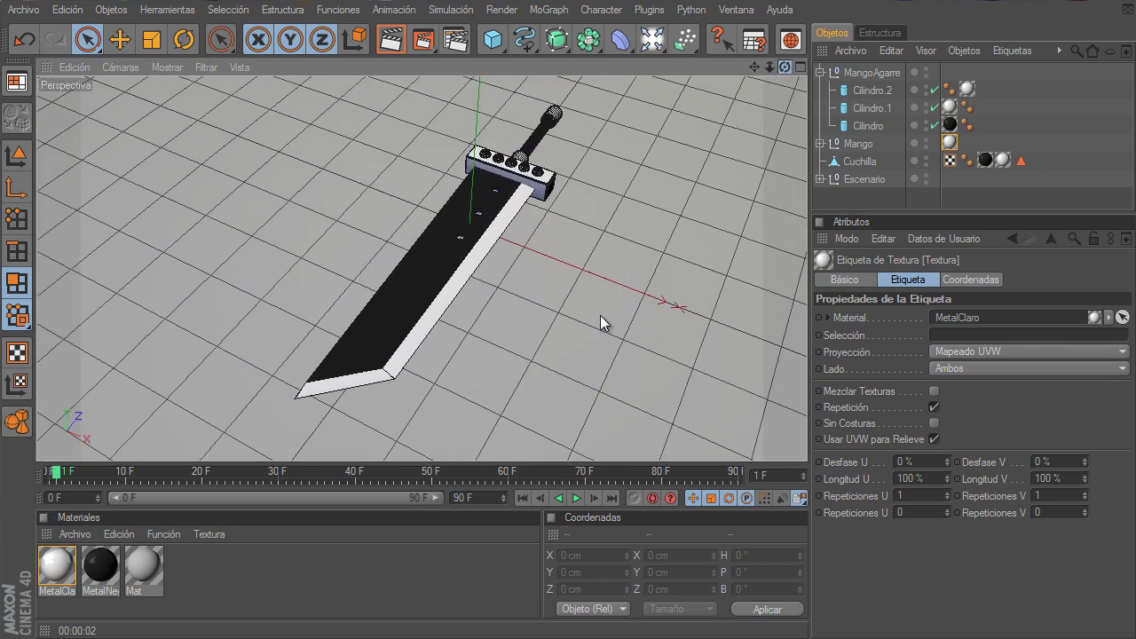
{"action": "scroll", "coordinate": [604, 315], "scroll_direction": "up", "scroll_amount": 2}
{"action": "scroll", "coordinate": [576, 248], "scroll_direction": "up", "scroll_amount": 2}
{"action": "scroll", "coordinate": [578, 248], "scroll_direction": "up", "scroll_amount": 2}
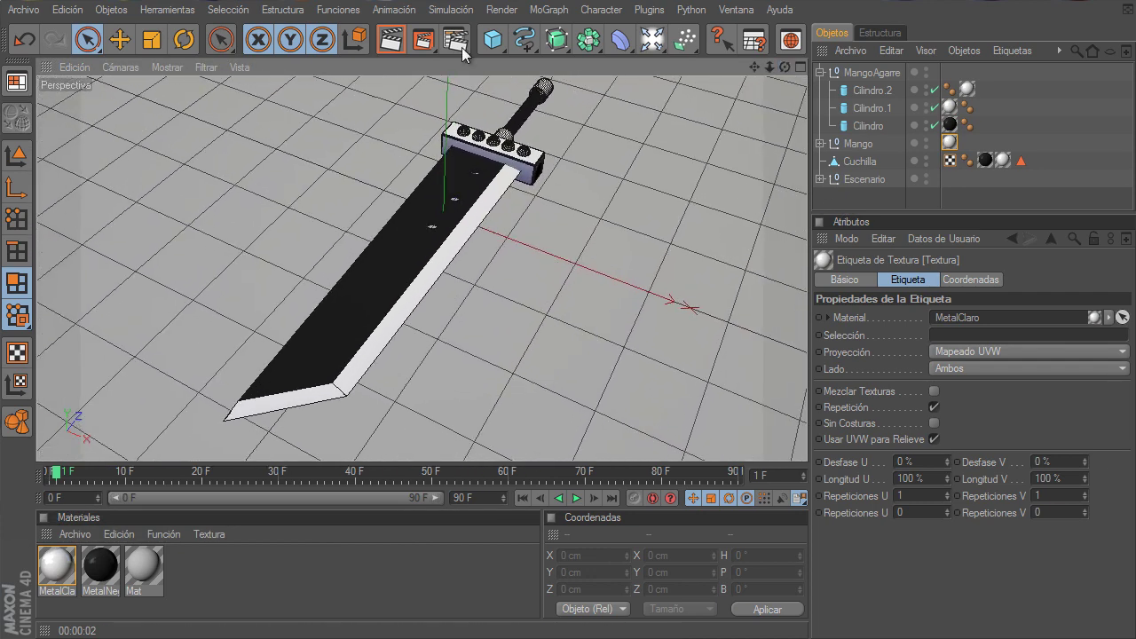
Render the sword from two angles, then switch to the four-view layout.
{"action": "left_click", "coordinate": [393, 42]}
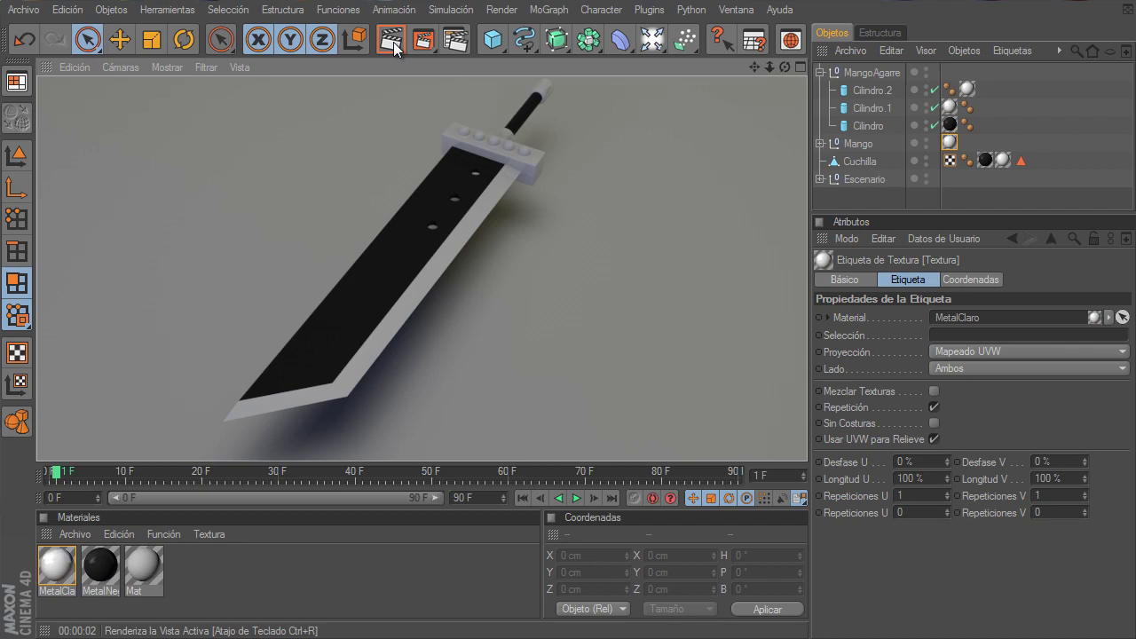
{"action": "mouse_move", "coordinate": [519, 242]}
{"action": "left_mouse_down", "text": "alt"}
{"action": "mouse_move", "coordinate": [612, 324]}
{"action": "mouse_move", "coordinate": [617, 316]}
{"action": "mouse_move", "coordinate": [600, 322]}
{"action": "mouse_move", "coordinate": [616, 319]}
{"action": "mouse_move", "coordinate": [576, 264]}
{"action": "mouse_move", "coordinate": [609, 313]}
{"action": "mouse_move", "coordinate": [597, 310]}
{"action": "left_mouse_up", "text": "alt"}
{"action": "left_click", "coordinate": [403, 49]}
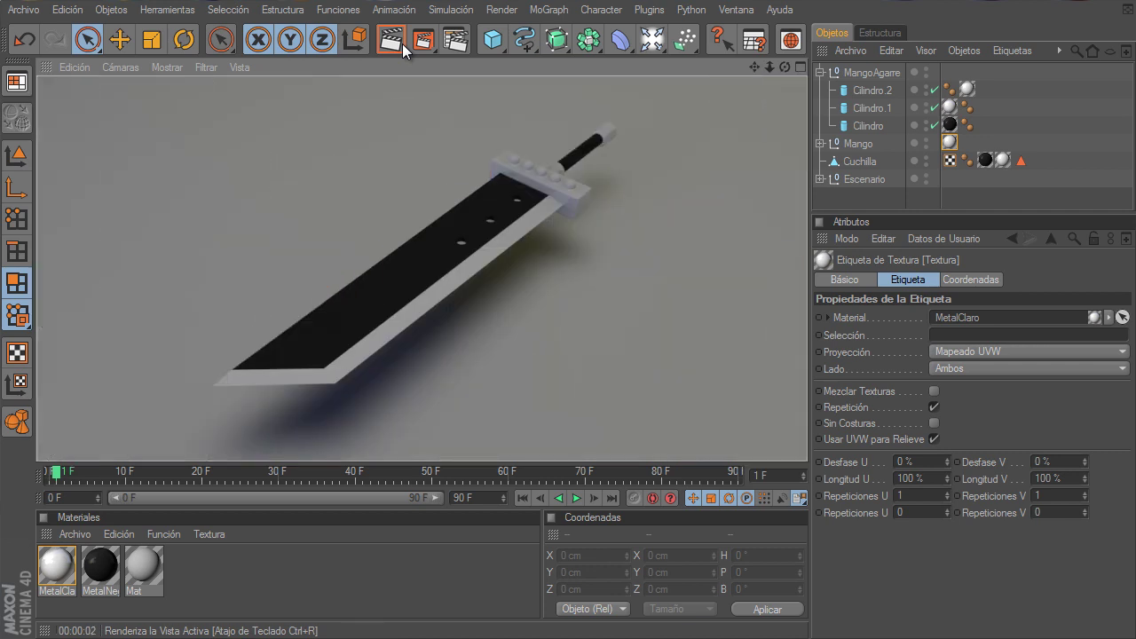
{"action": "mouse_move", "coordinate": [674, 229]}
{"action": "left_mouse_down", "text": "alt"}
{"action": "mouse_move", "coordinate": [636, 323]}
{"action": "mouse_move", "coordinate": [578, 322]}
{"action": "mouse_move", "coordinate": [619, 329]}
{"action": "mouse_move", "coordinate": [591, 315]}
{"action": "mouse_move", "coordinate": [678, 242]}
{"action": "left_mouse_up", "text": "alt"}
{"action": "left_click", "coordinate": [798, 67]}
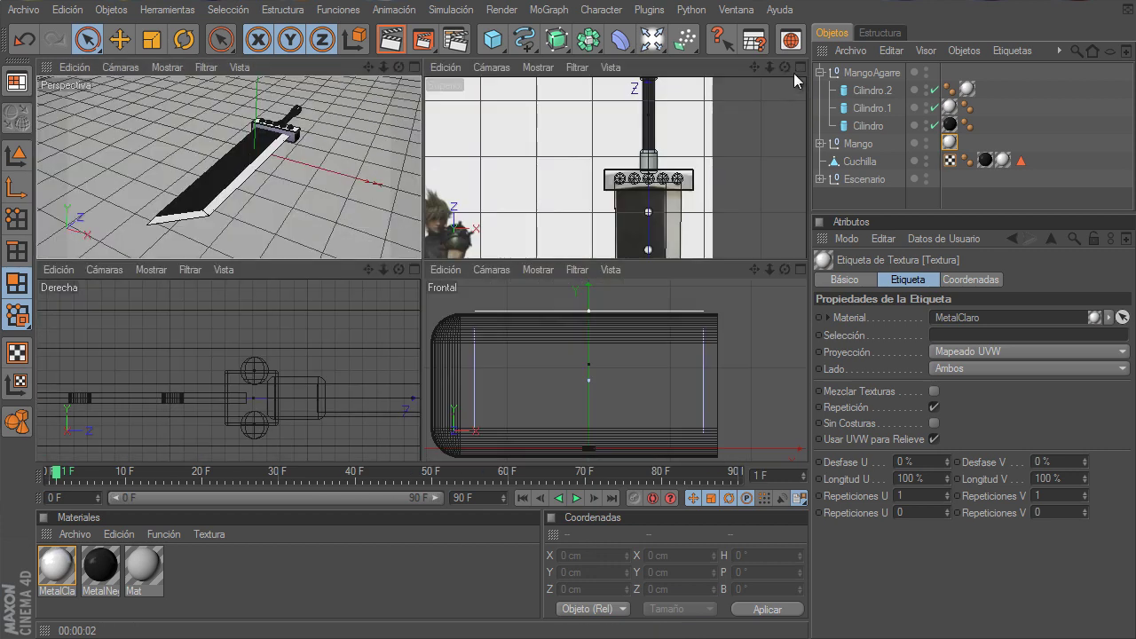
Inspect the sword zoomed in the enlarged top and perspective views.
{"action": "left_click", "coordinate": [797, 67]}
{"action": "scroll", "coordinate": [550, 332], "scroll_direction": "down", "scroll_amount": 3}
{"action": "scroll", "coordinate": [602, 312], "scroll_direction": "down", "scroll_amount": 1}
{"action": "scroll", "coordinate": [568, 327], "scroll_direction": "down", "scroll_amount": 1}
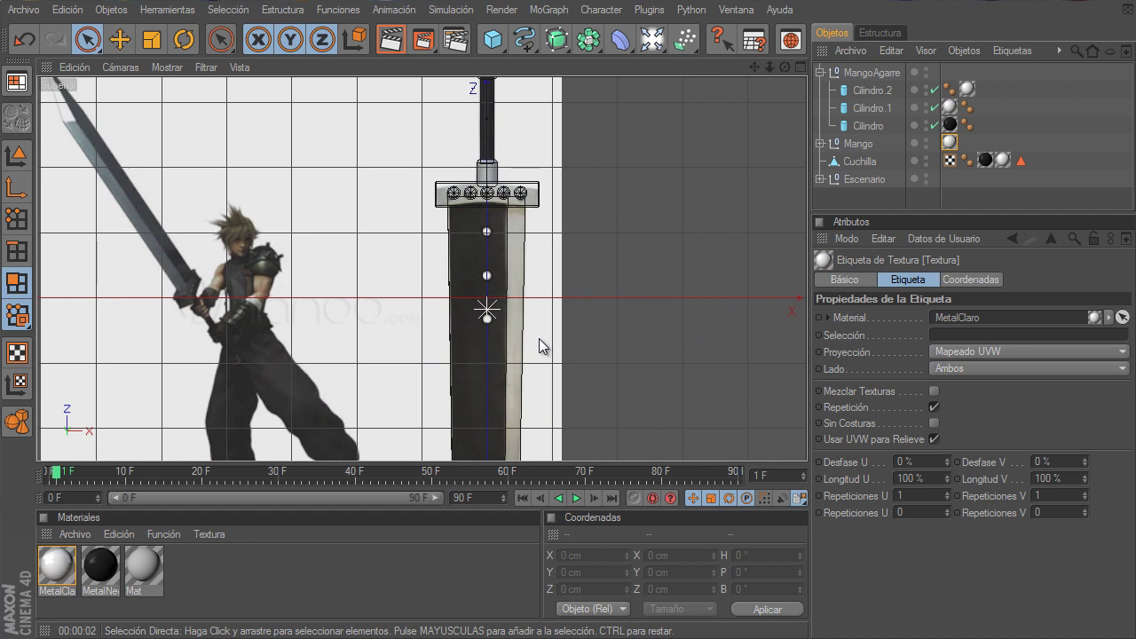
{"action": "scroll", "coordinate": [539, 338], "scroll_direction": "up", "scroll_amount": 2}
{"action": "scroll", "coordinate": [577, 325], "scroll_direction": "down", "scroll_amount": 1}
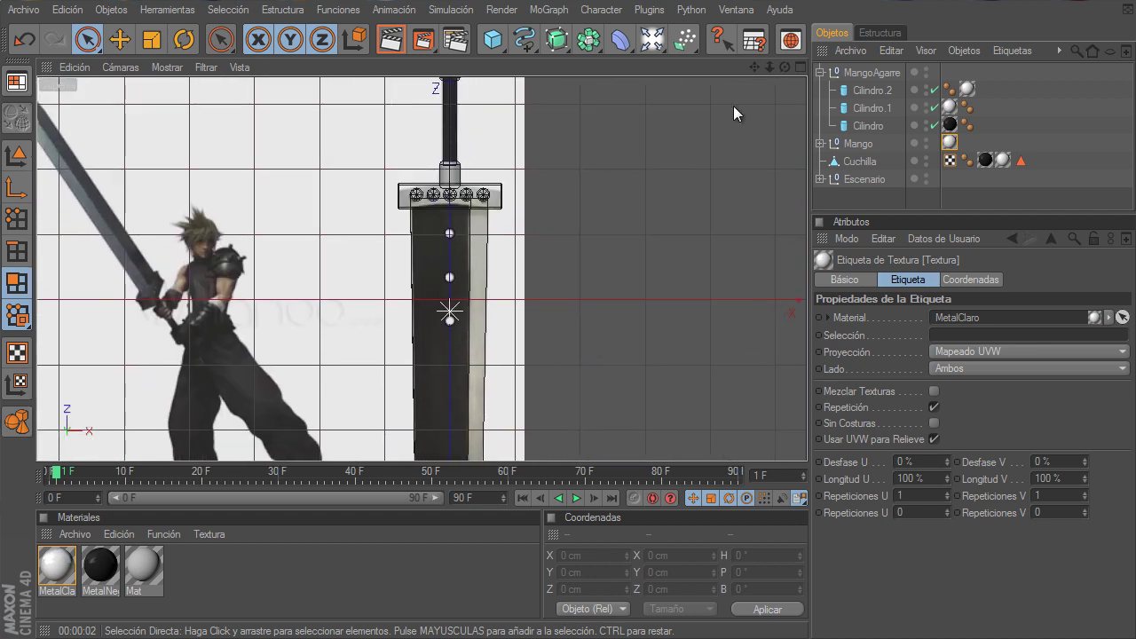
{"action": "left_click", "coordinate": [797, 67]}
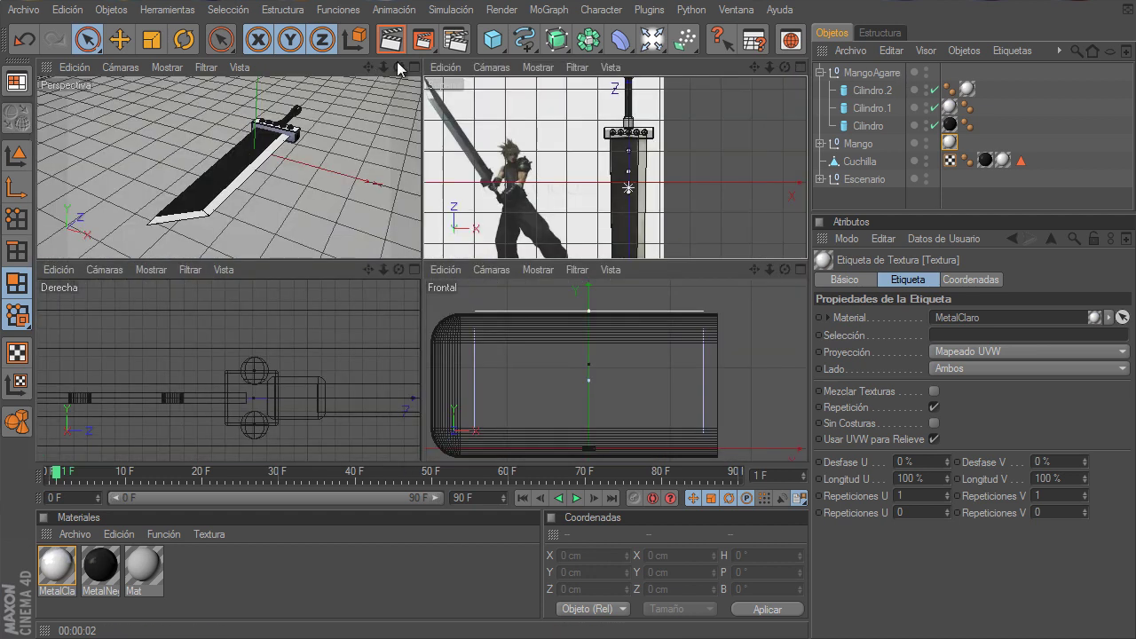
{"action": "left_click", "coordinate": [414, 67]}
{"action": "scroll", "coordinate": [597, 310], "scroll_direction": "down", "scroll_amount": 2}
{"action": "scroll", "coordinate": [599, 315], "scroll_direction": "down", "scroll_amount": 1}
{"action": "scroll", "coordinate": [599, 315], "scroll_direction": "up", "scroll_amount": 1}
{"action": "scroll", "coordinate": [599, 316], "scroll_direction": "down", "scroll_amount": 1}
{"action": "scroll", "coordinate": [601, 315], "scroll_direction": "down", "scroll_amount": 1}
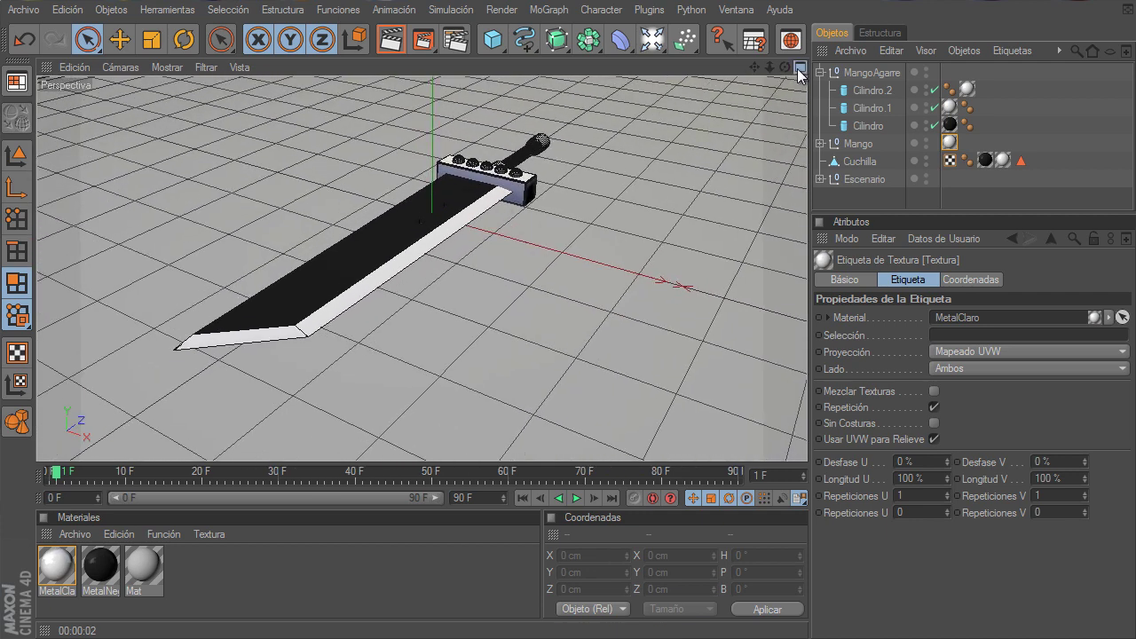
{"action": "middle_click", "coordinate": [758, 103]}
Check the top view against the reference image, then render the enlarged perspective view.
{"action": "left_click", "coordinate": [795, 66]}
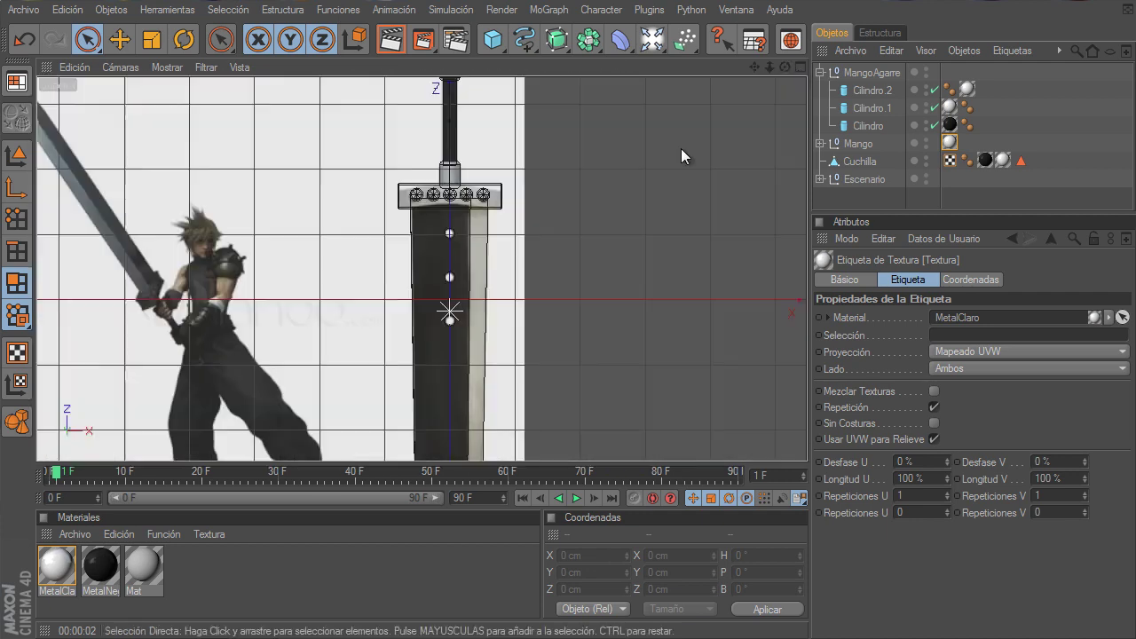
{"action": "scroll", "coordinate": [602, 311], "scroll_direction": "up", "scroll_amount": 2}
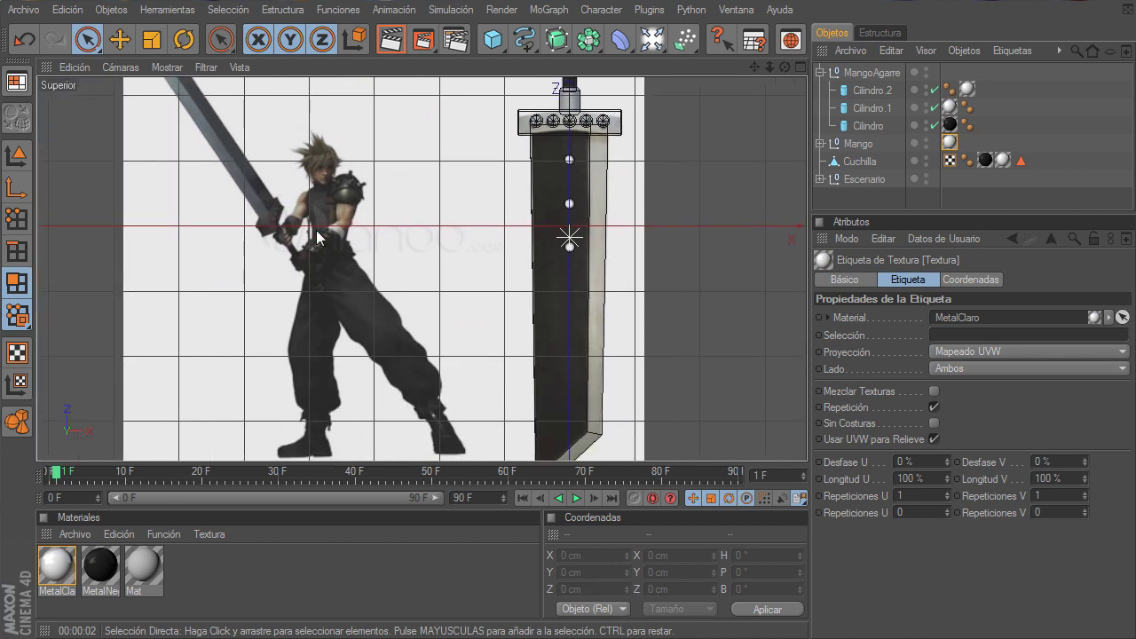
{"action": "left_click", "coordinate": [798, 65]}
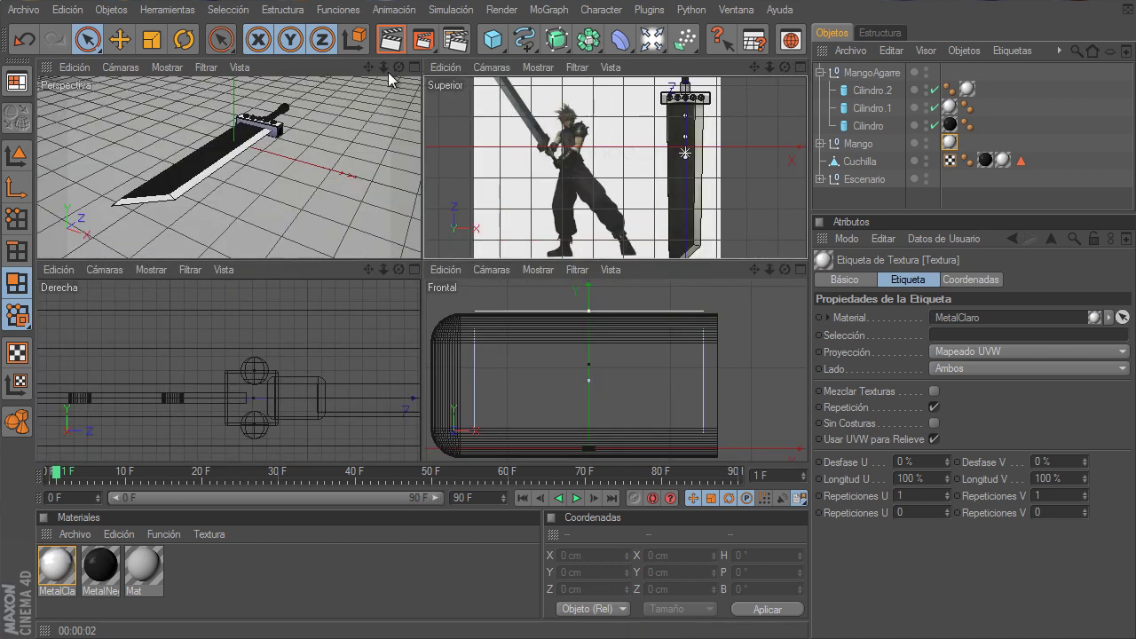
{"action": "left_click", "coordinate": [414, 68]}
{"action": "mouse_move", "coordinate": [603, 311]}
{"action": "left_mouse_down", "text": "alt"}
{"action": "mouse_move", "coordinate": [520, 240]}
{"action": "mouse_move", "coordinate": [604, 322]}
{"action": "mouse_move", "coordinate": [471, 234]}
{"action": "left_mouse_up", "text": "alt"}
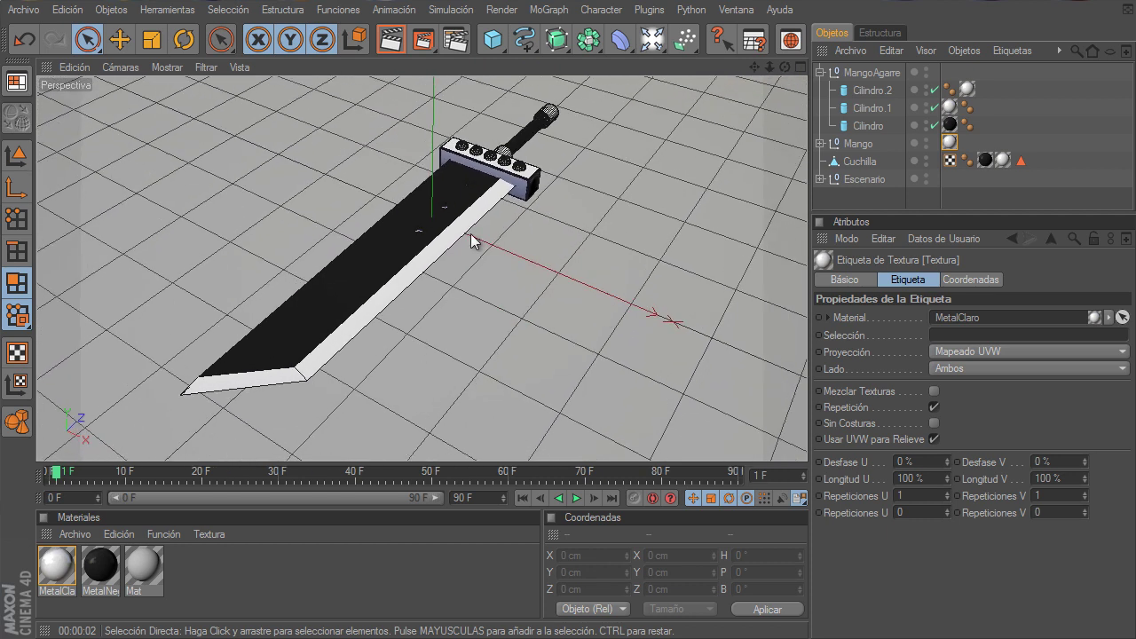
{"action": "left_click", "coordinate": [798, 66]}
{"action": "middle_click", "coordinate": [590, 138]}
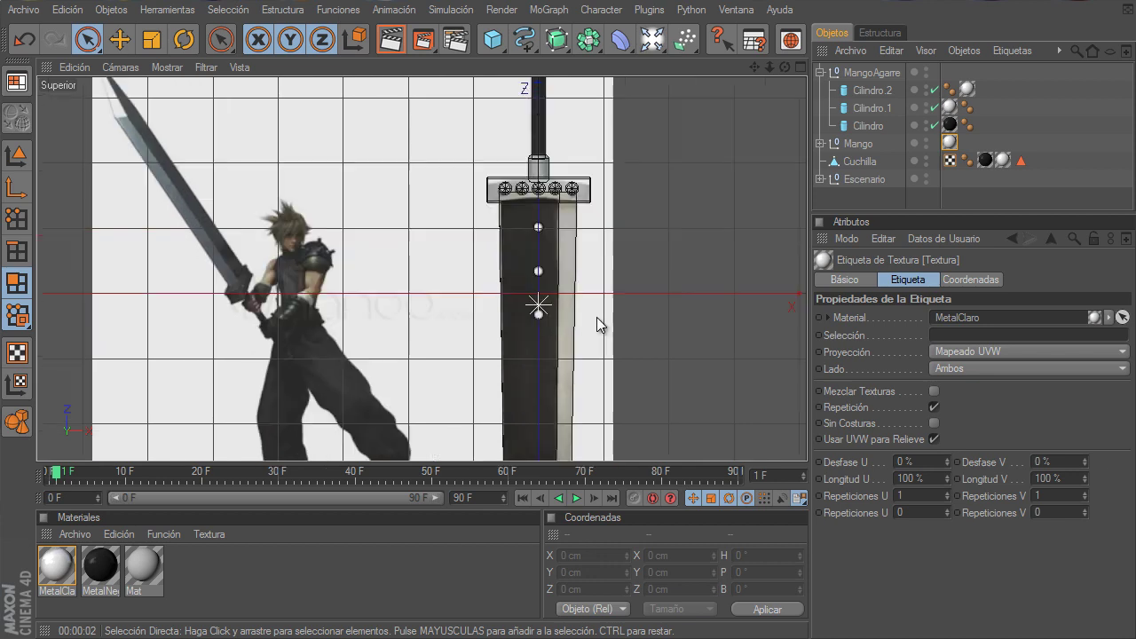
{"action": "middle_click", "coordinate": [791, 94]}
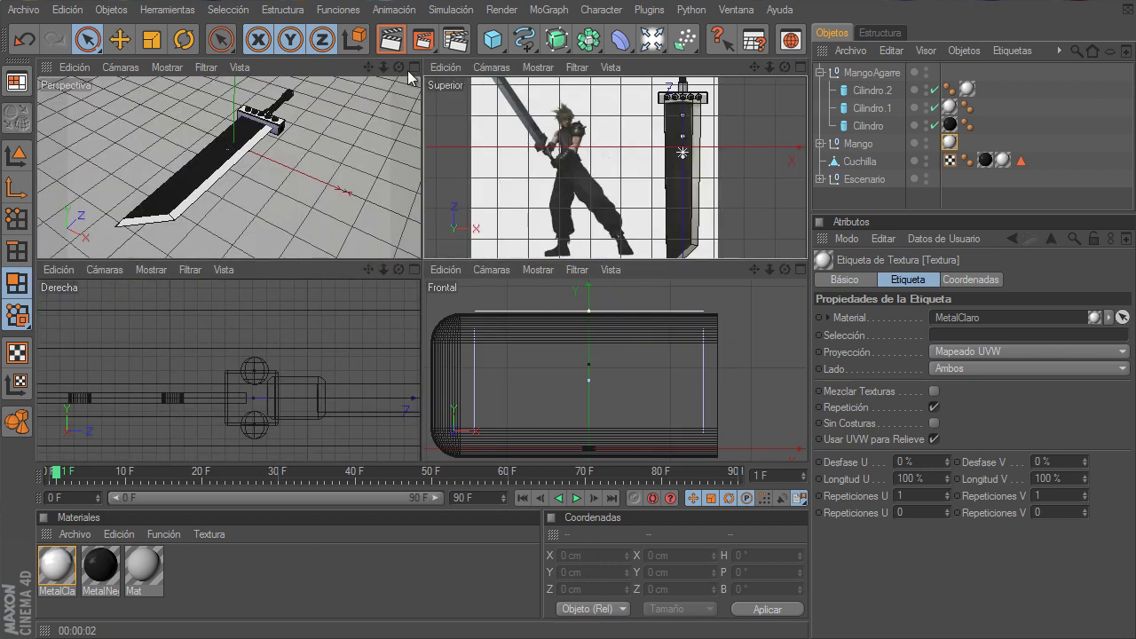
{"action": "middle_click", "coordinate": [400, 145]}
{"action": "scroll", "coordinate": [601, 315], "scroll_direction": "up", "scroll_amount": 3}
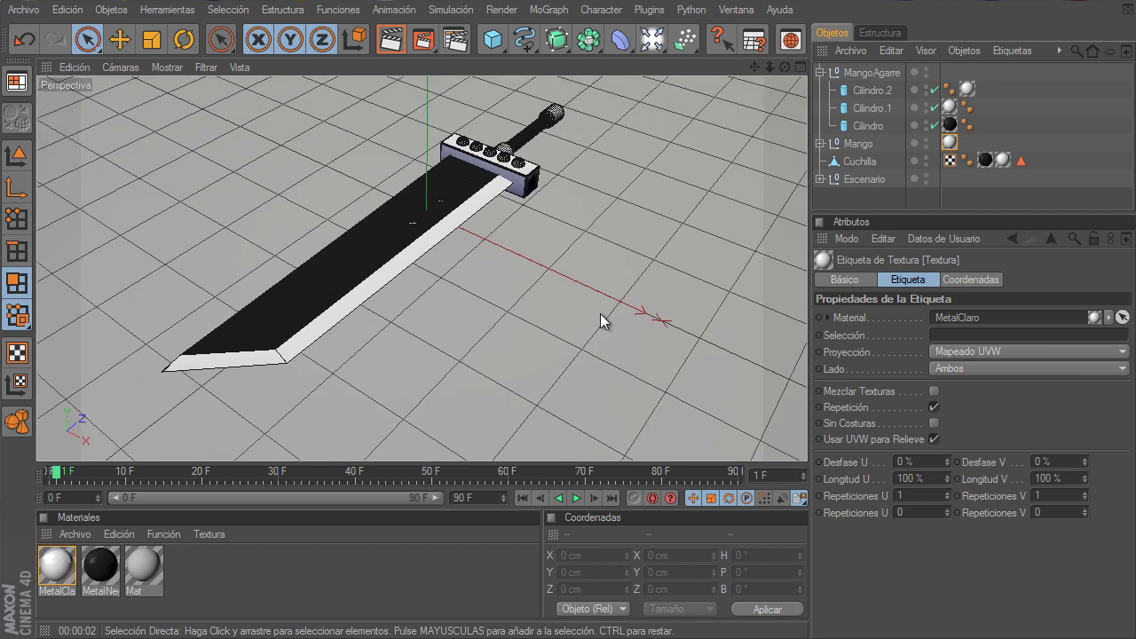
{"action": "left_click", "coordinate": [399, 49]}
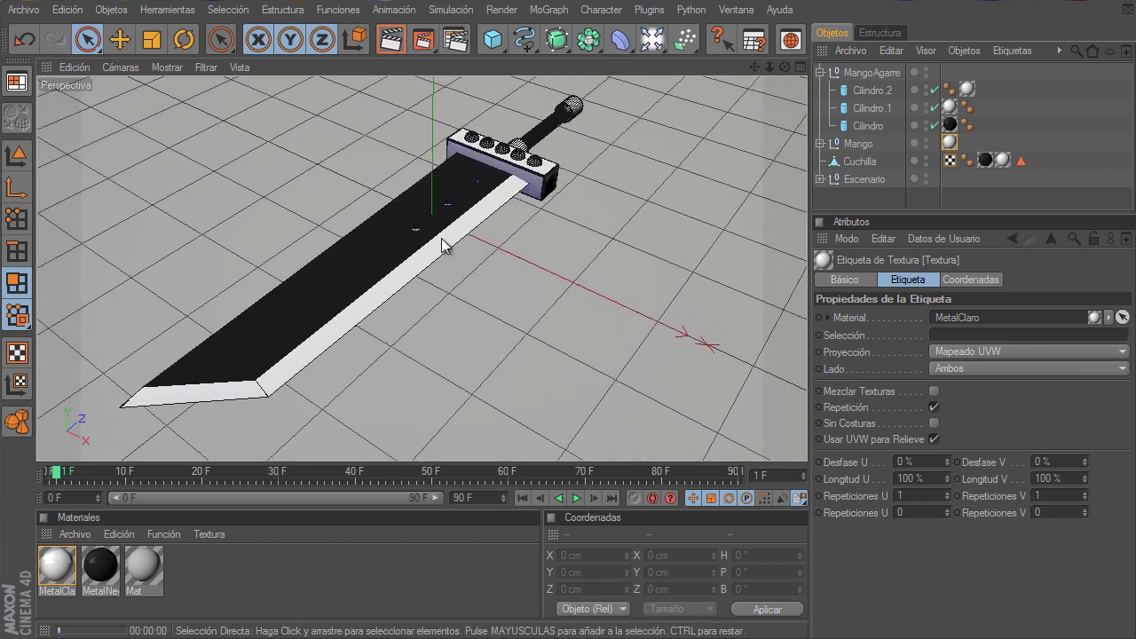